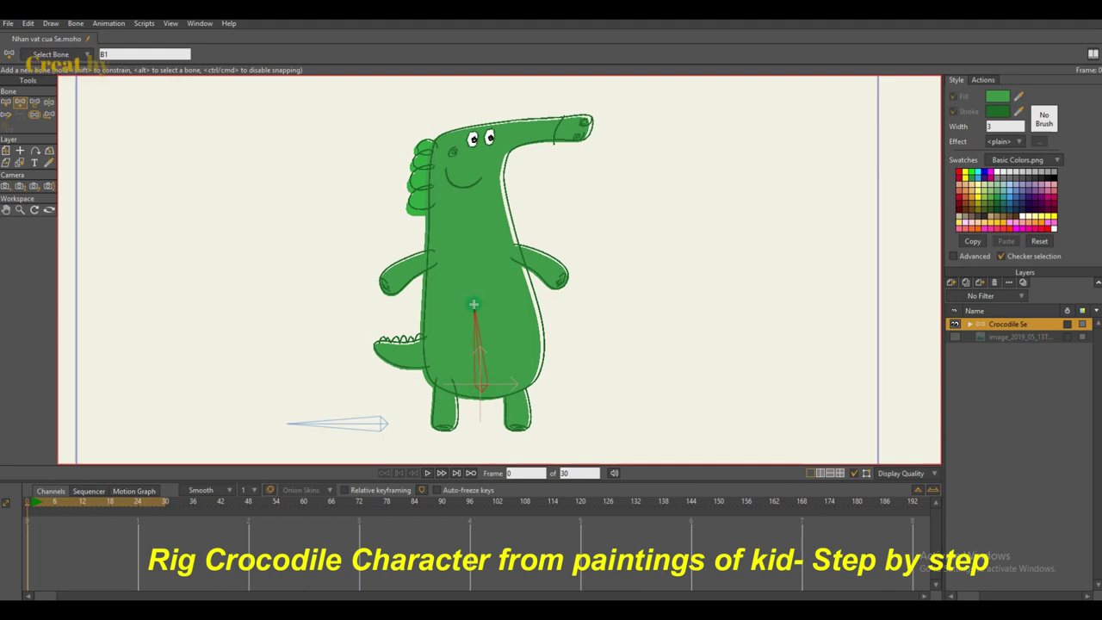
- Extend the spine upward by adding an upper spine bone and a head bone that ends near the eyes
left_click_drag(469, 221, 465, 132)
left_click_drag(469, 144, 366, 215)
scroll(456, 193, "up", 4)
- Add bones along the snout and in the upper crest spikes, attaching them to the head bone
key("b")
left_click(474, 227)
key("a")
key("b")
left_click(475, 226)
key("b")
- Add one short bone in each of the two lower crest spikes, attached to the head bone
left_click(476, 241)
key("a")
left_click_drag(405, 247, 360, 259)
key("b")
left_click(477, 262)
key("a")
left_click_drag(410, 284, 361, 308)
key("b")
- Add two chained bones along the arm on the tail side, starting from the upper spine bone
left_click_drag(475, 325, 511, 172)
left_click(525, 249)
key("a")
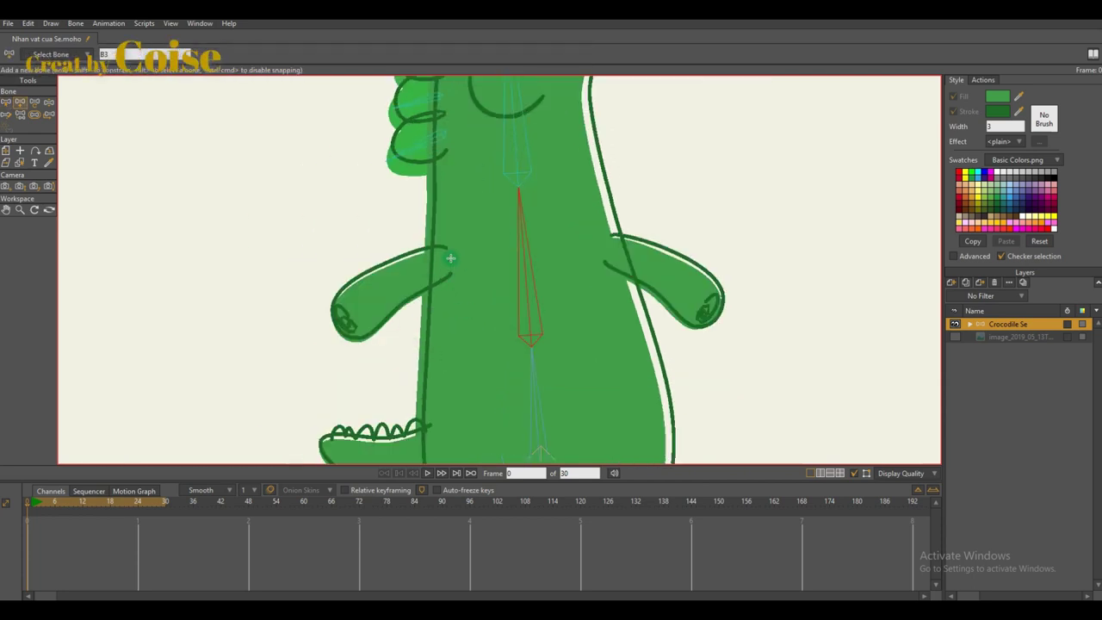
left_click_drag(390, 280, 390, 283)
left_click_drag(390, 283, 384, 290)
- Add two chained bones along the arm on the snout side, starting from the upper spine bone
key("b")
left_click(531, 292)
key("a")
left_click_drag(612, 250, 714, 311)
- Adjust the forearm bone in the arm on the snout side with the Transform Bone tool
left_click_drag(652, 271, 649, 237)
scroll(648, 237, "up", 2)
key("t")
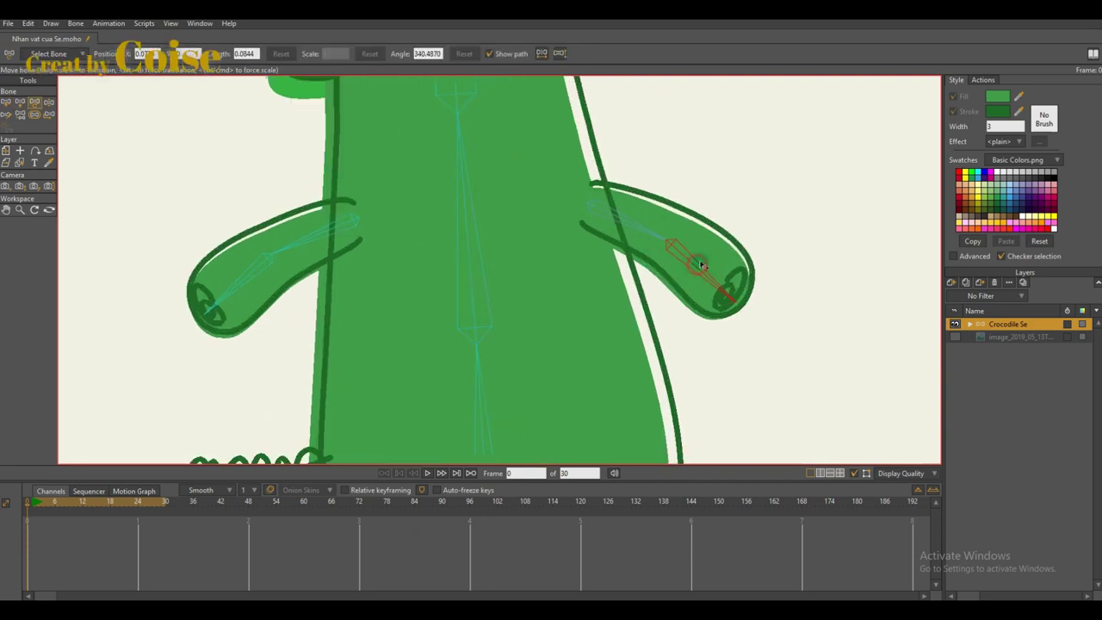
left_click_drag(395, 253, 415, 280)
left_click(273, 307)
- Add two chained bones along the tail, from the body to the tail tip
scroll(426, 317, "down", 6)
left_click_drag(425, 318, 301, 282)
scroll(398, 303, "up", 1)
left_click(445, 288)
key("a")
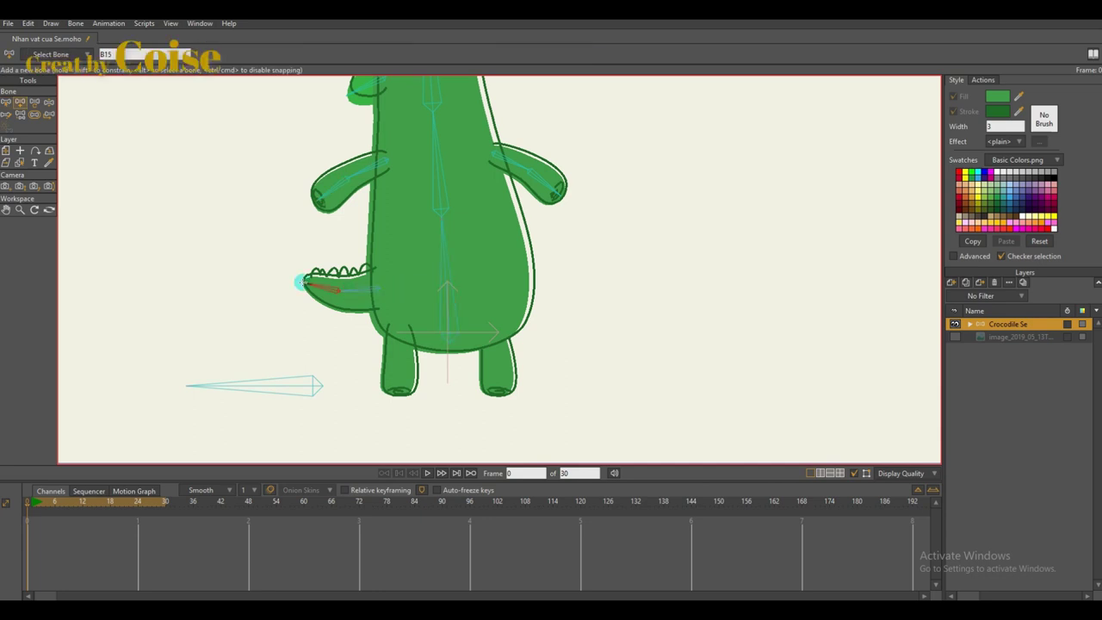
- Try to add a bone in the leg on the tail side
scroll(301, 282, "down", 1)
left_click(367, 328, "alt")
scroll(444, 271, "up", 1)
scroll(447, 299, "up", 1)
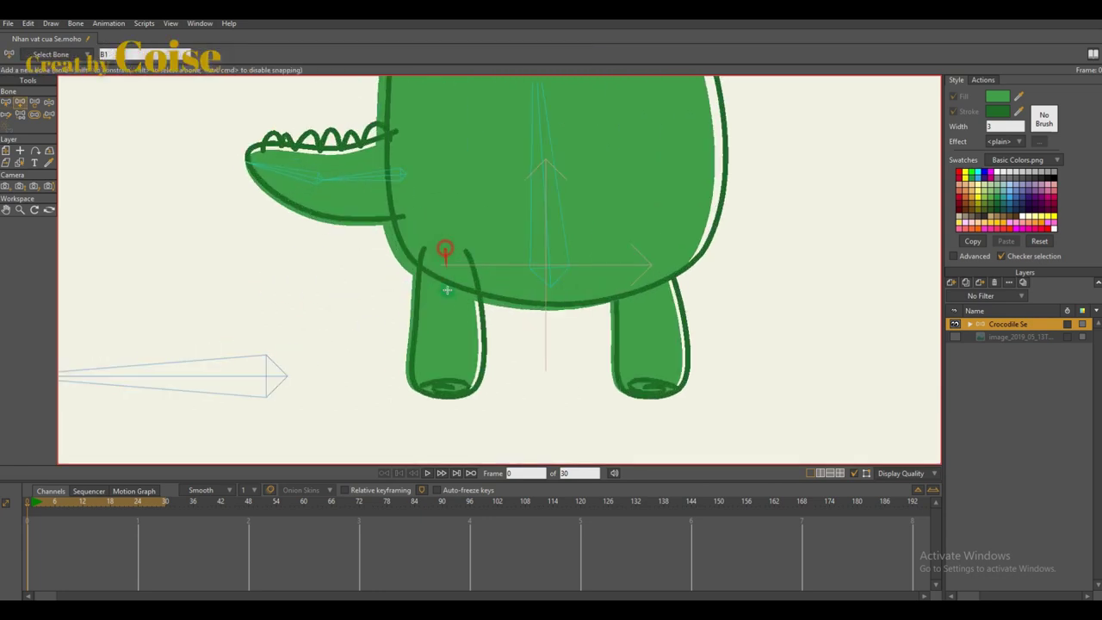
left_click_drag(451, 325, 449, 375)
scroll(449, 375, "up", 3)
key("ctrl+z")
- Add two chained bones down the leg on the tail side and hide the Body layer
left_click(20, 162)
left_click(509, 295)
left_click(1000, 324)
key("a")
left_click_drag(453, 307, 451, 400)
left_click(157, 408)
left_click(954, 463)
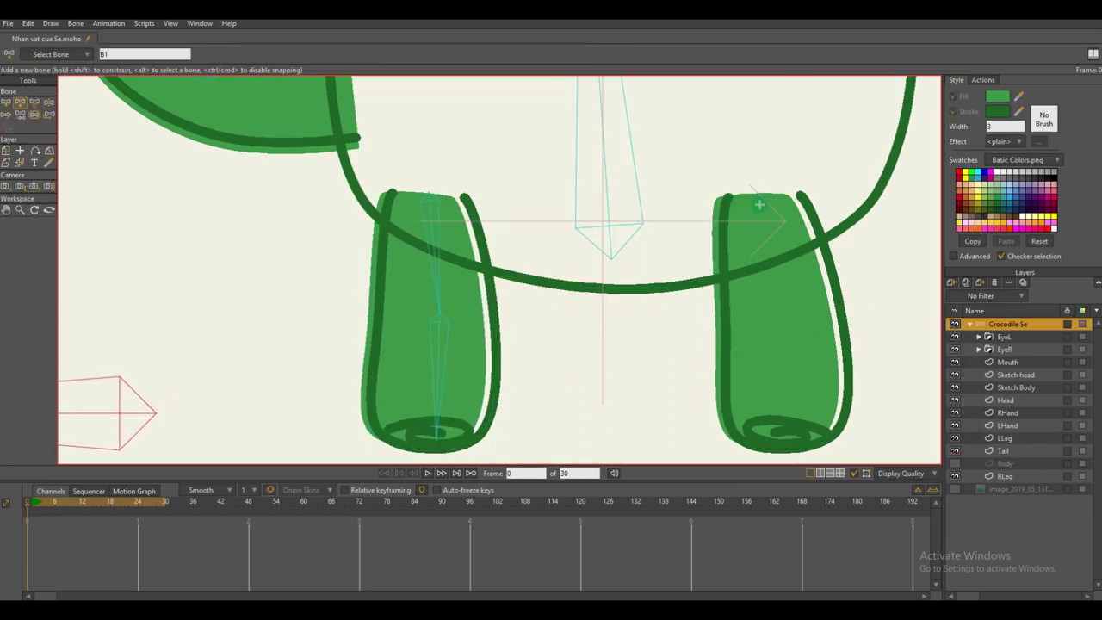
- Add two chained bones down the other leg, from its top to the foot
left_click_drag(783, 298, 789, 442)
right_click(809, 331, "alt")
left_click(1008, 324)
scroll(723, 384, "down", 3)
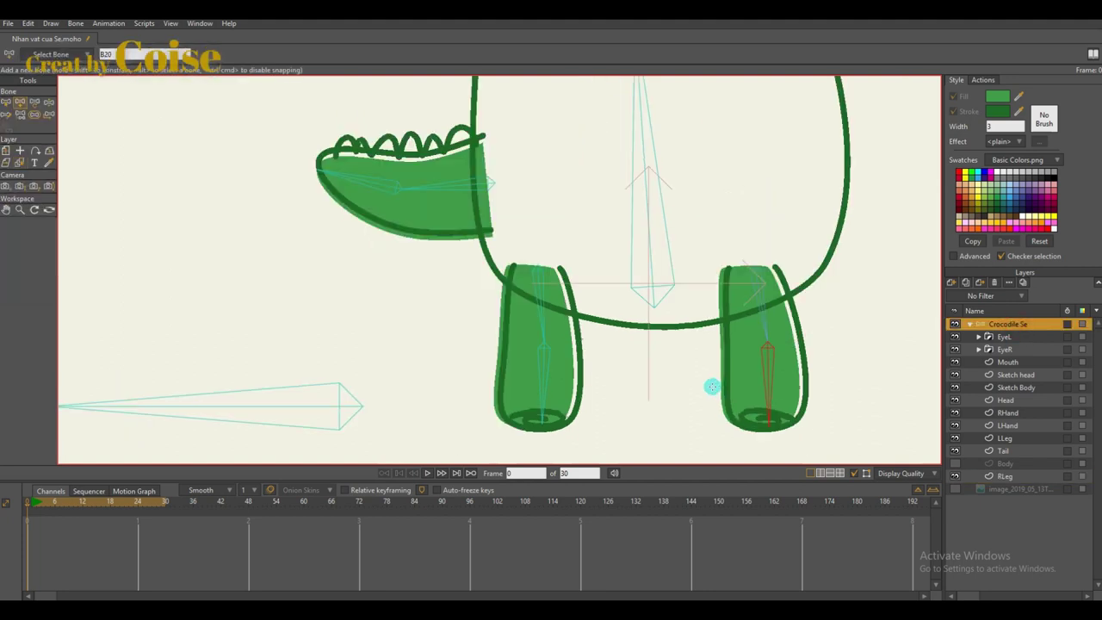
- Make the Body layer visible again and return to the Crocodile Se bone layer
key("b")
left_click(954, 463)
right_click(735, 349)
scroll(684, 312, "down", 4)
left_click(1008, 324)
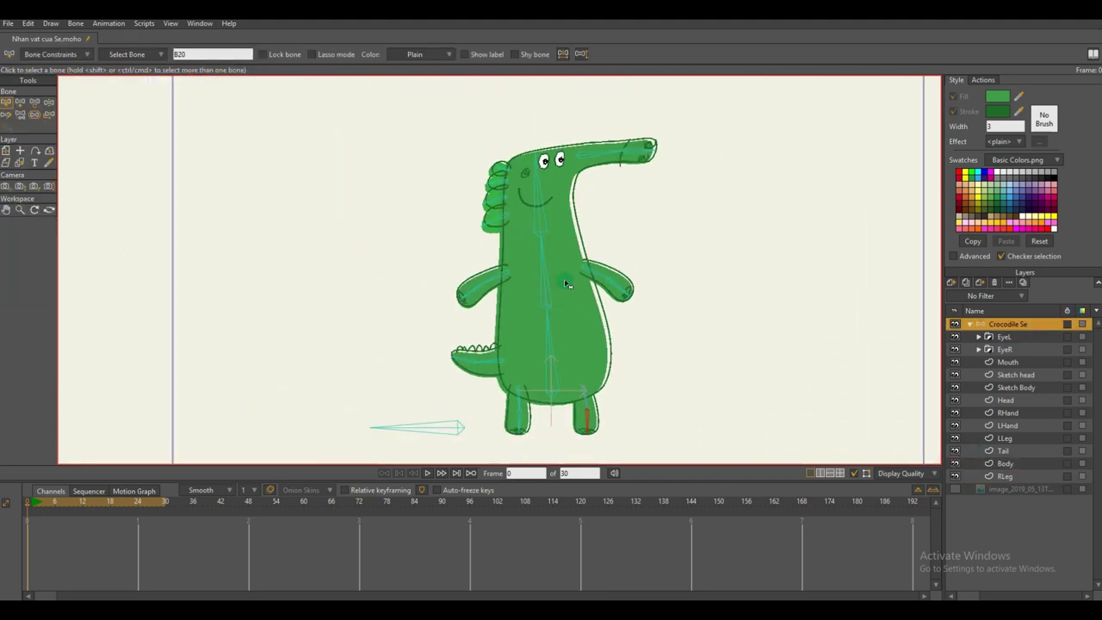
- Examine the parent links between the bones of the whole skeleton with the Reparent Bone tool
key("p")
scroll(556, 307, "up", 5)
scroll(576, 262, "down", 4)
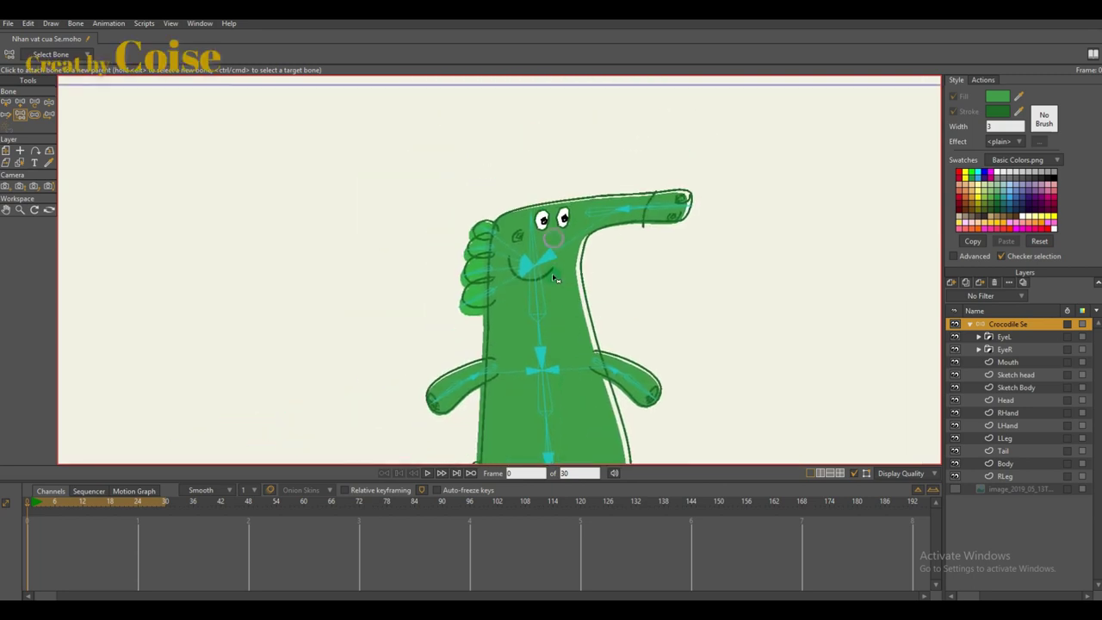
scroll(613, 217, "up", 5)
scroll(599, 244, "down", 5)
key("b")
right_click(713, 310)
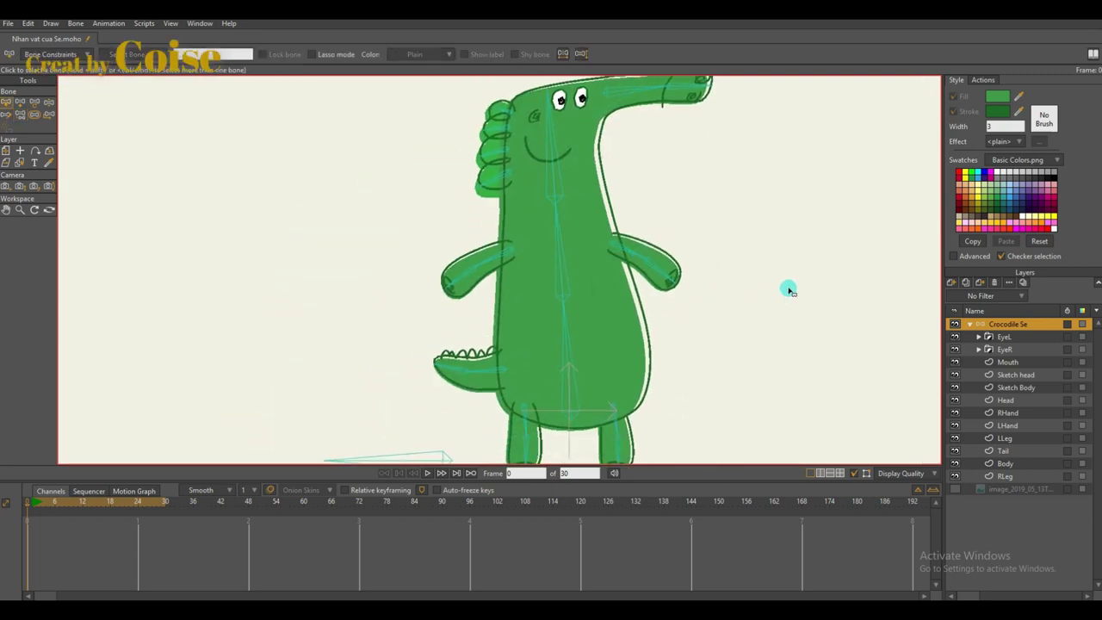
right_click(574, 196)
- Examine how the head bone lines up with the Head layer's lower edge and which bones link to it
scroll(568, 225, "up", 2)
left_click(1014, 323)
scroll(521, 299, "up", 3)
left_click(561, 258)
mouse_move(555, 236)
left_mouse_down()
mouse_move(549, 345)
mouse_move(454, 364)
left_mouse_up()
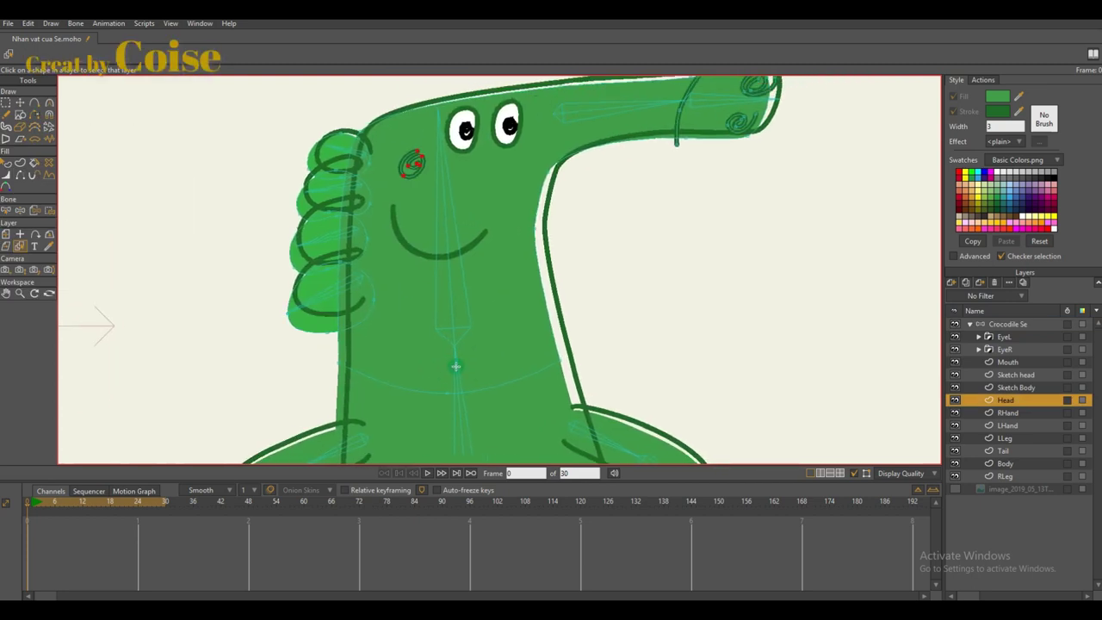
key("p")
left_click(999, 324)
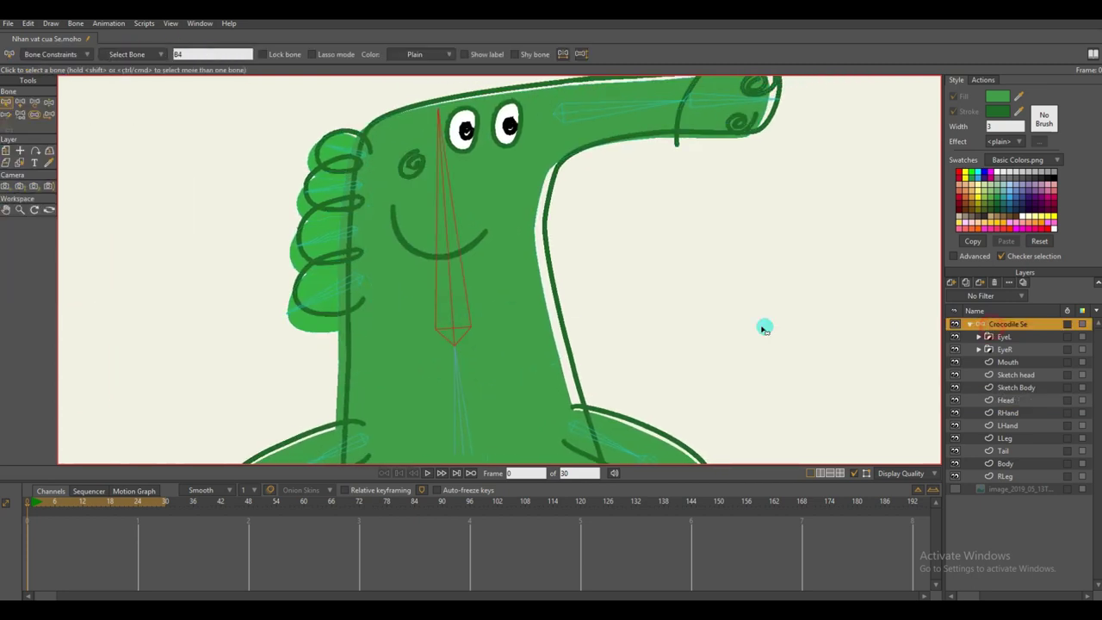
key("p")
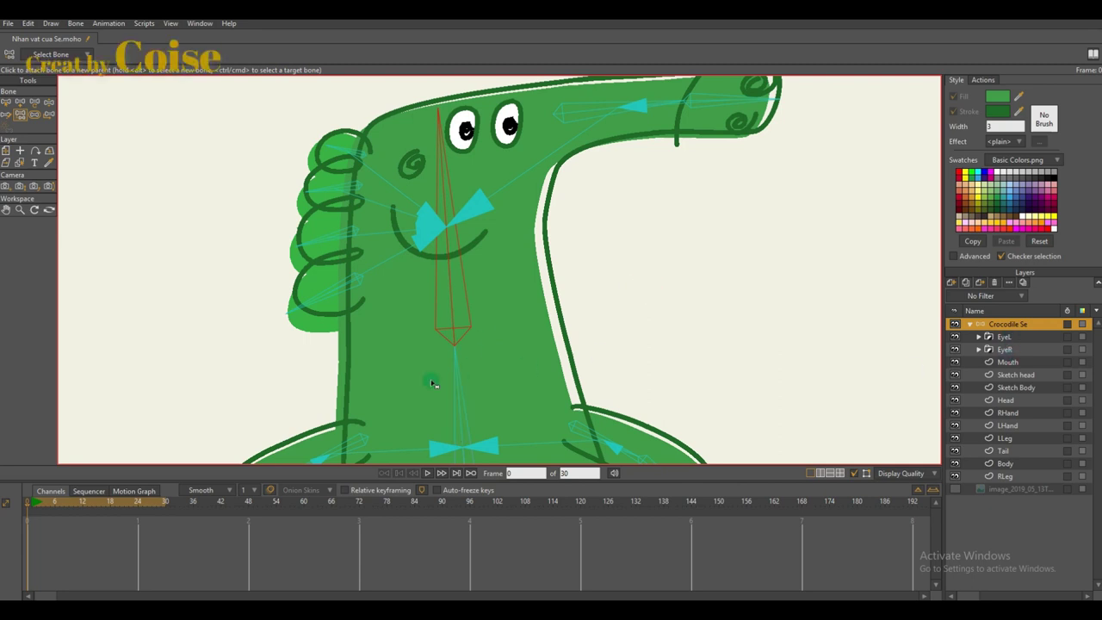
- Move the head bone's base toward the lower edge of the head shape with the Transform Bone tool
key("j")
left_click(493, 359)
left_click_drag(471, 342, 462, 455)
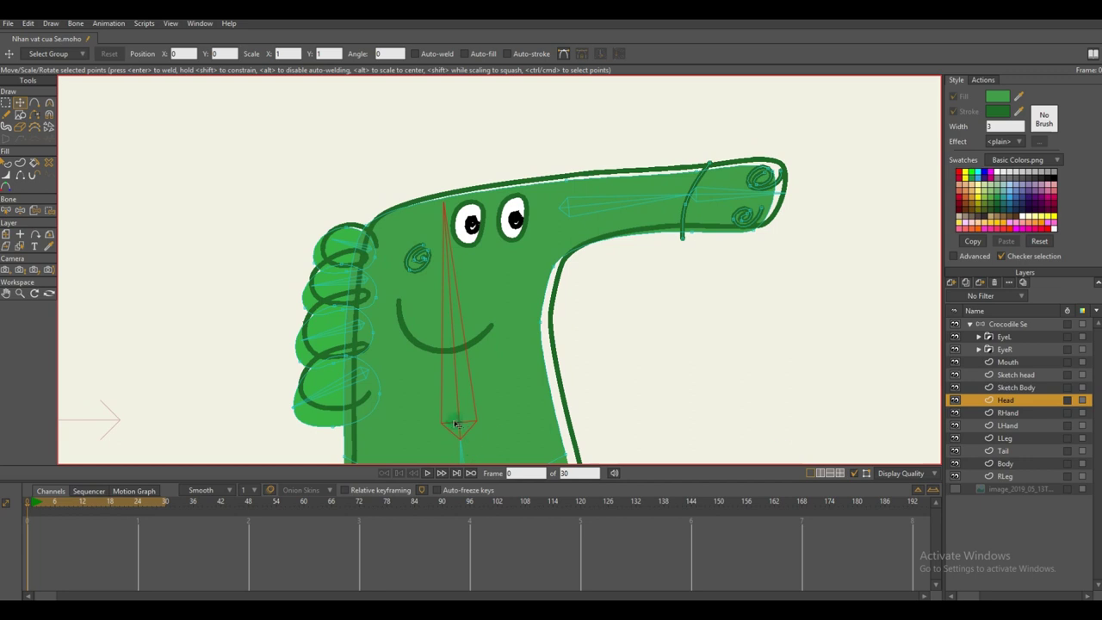
left_click(1007, 324)
scroll(465, 405, "up", 8)
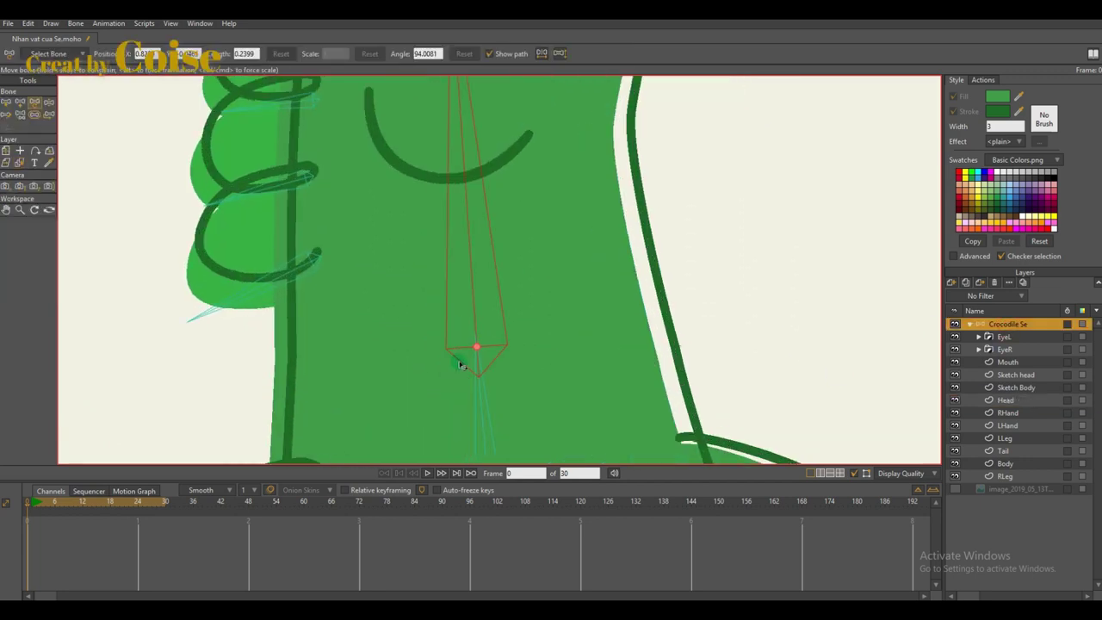
scroll(439, 344, "down", 6)
left_click(346, 385)
left_click_drag(346, 385, 343, 356)
- Adjust the joint between the head bone and the upper spine bone to sit near the head's lower edge
key("b")
left_click_drag(612, 108, 749, 266)
key("t")
left_click_drag(545, 249, 543, 229)
left_click(795, 209)
left_click_drag(594, 357, 575, 414)
scroll(620, 293, "down", 4)
key("b")
left_click(603, 291)
left_click_drag(603, 296, 590, 333)
- Check the parent links of the head and upper spine bones and clear the bone selection
key("p")
left_click(509, 297)
left_click(514, 357)
key("b")
left_click(709, 307)
- Test how the bones move the character and examine the bone strength across the whole skeleton
scroll(708, 307, "down", 4)
key("z")
left_click_drag(568, 176, 585, 304)
key("b")
key("ctrl+a")
key("s")
- Pick the head shape on the canvas to find its layer
left_click(20, 163)
left_click(596, 193)
scroll(612, 209, "up", 4)
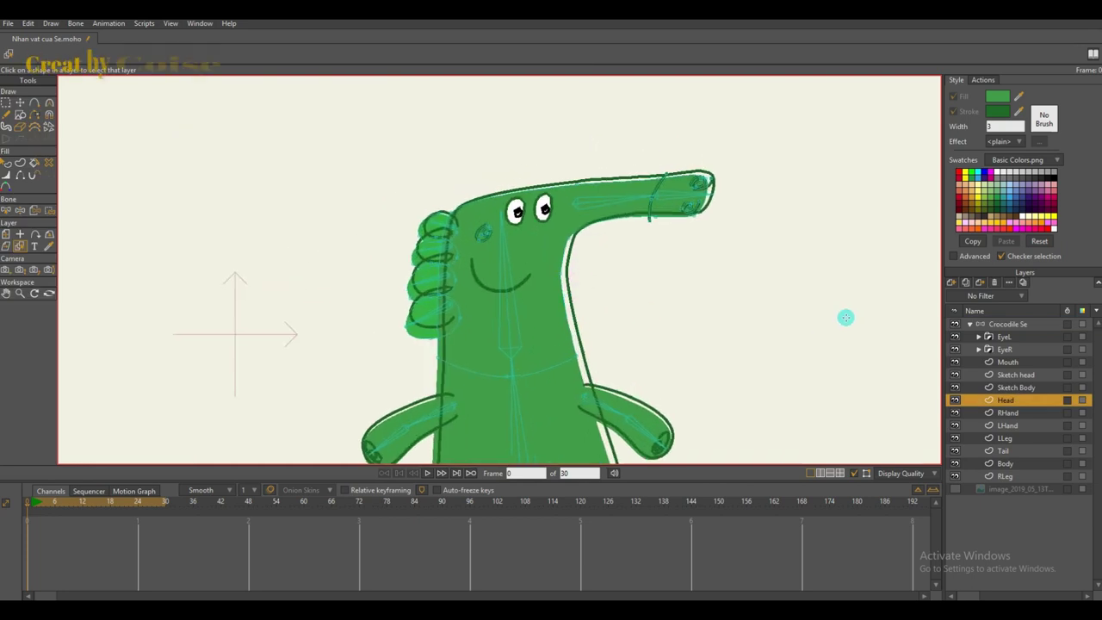
left_click(1004, 336)
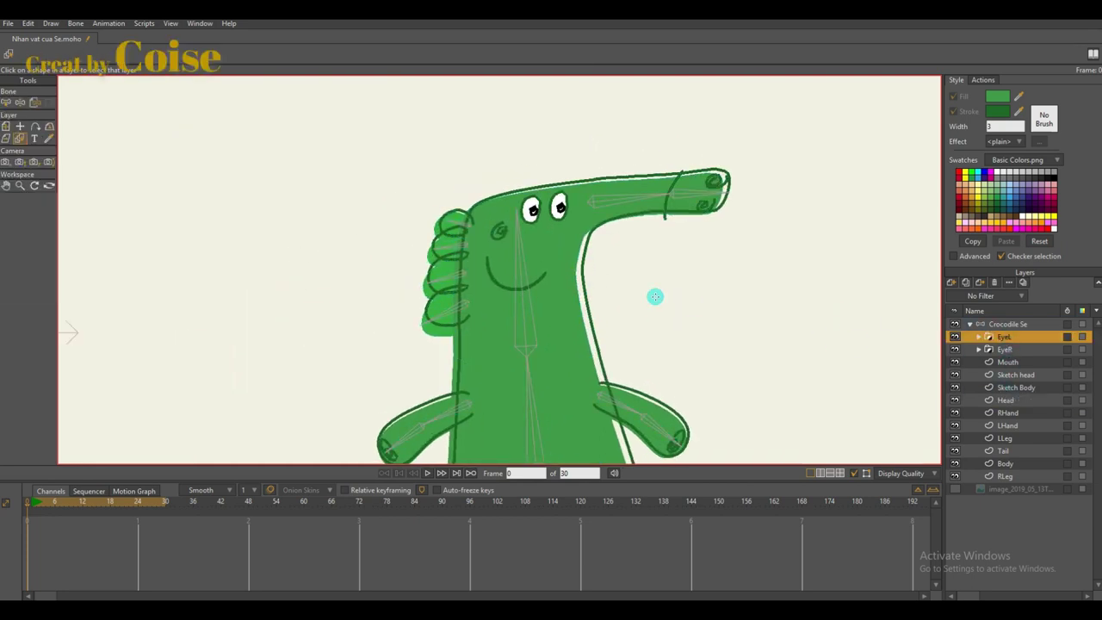
left_click(1022, 401, "shift")
right_click(1024, 402)
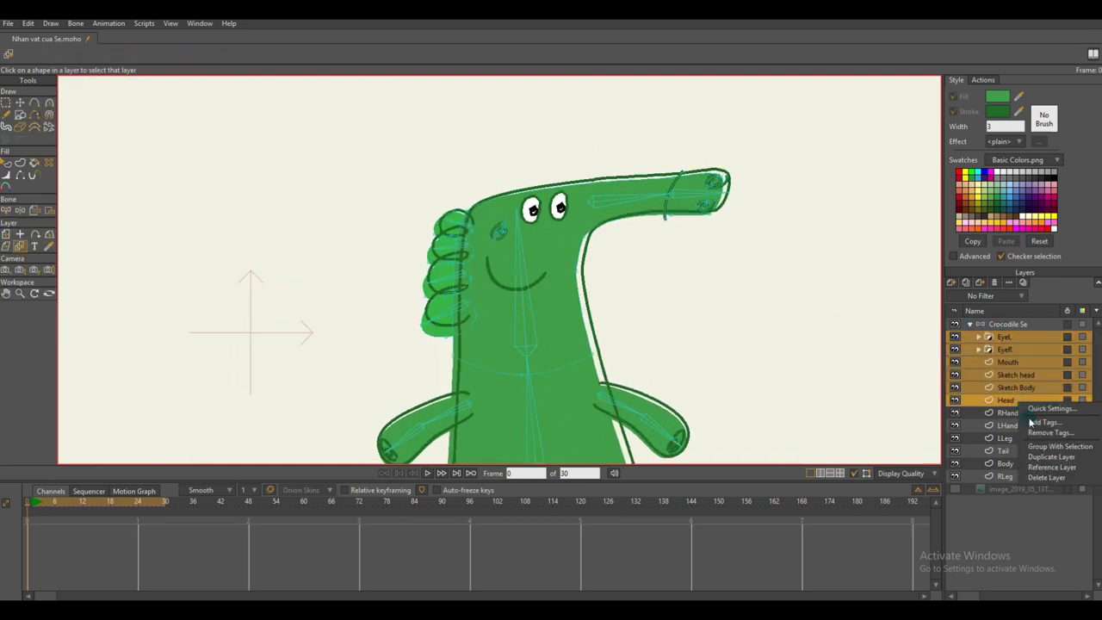
left_click(1012, 519)
- Move the Sketch Body and Sketch head layers above the EyeL layer
left_click(1016, 390)
left_click_drag(788, 446, 782, 335)
scroll(783, 335, "down", 2)
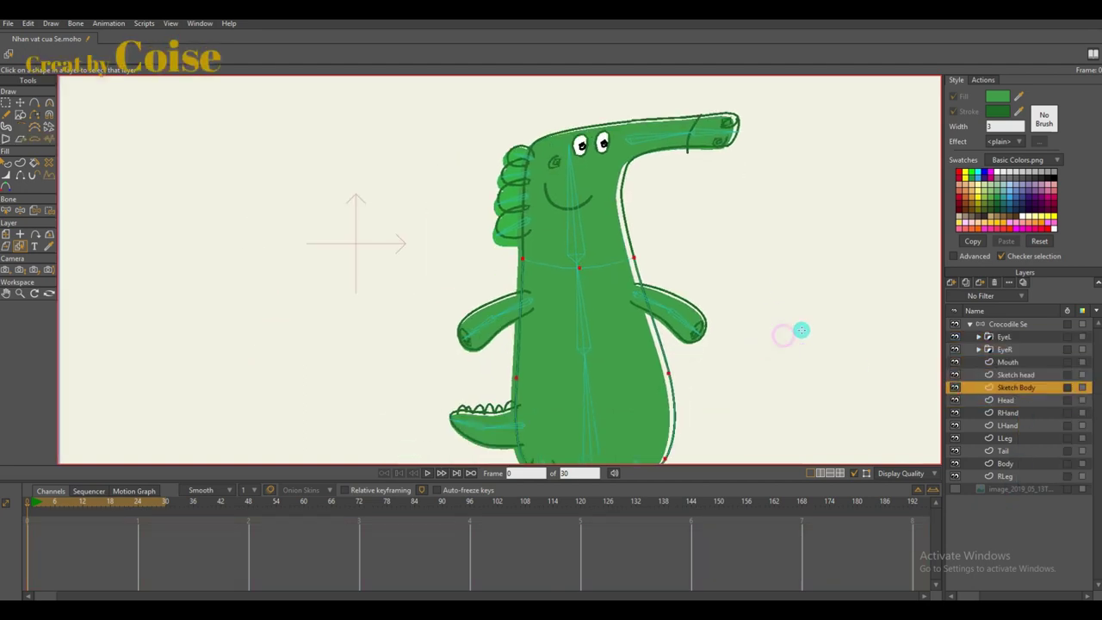
left_click_drag(1023, 337, 1013, 344)
left_click(1019, 389)
- Group the EyeL, EyeR, Mouth and Head layers and name the group Head
left_click(1011, 361)
left_click(1016, 399, "shift")
right_click(1012, 374)
left_click(1043, 457)
double_click(1011, 362)
type("Head")
key("Return")
- Try to flip the Head group horizontally with the Transform Layer tool
key("m")
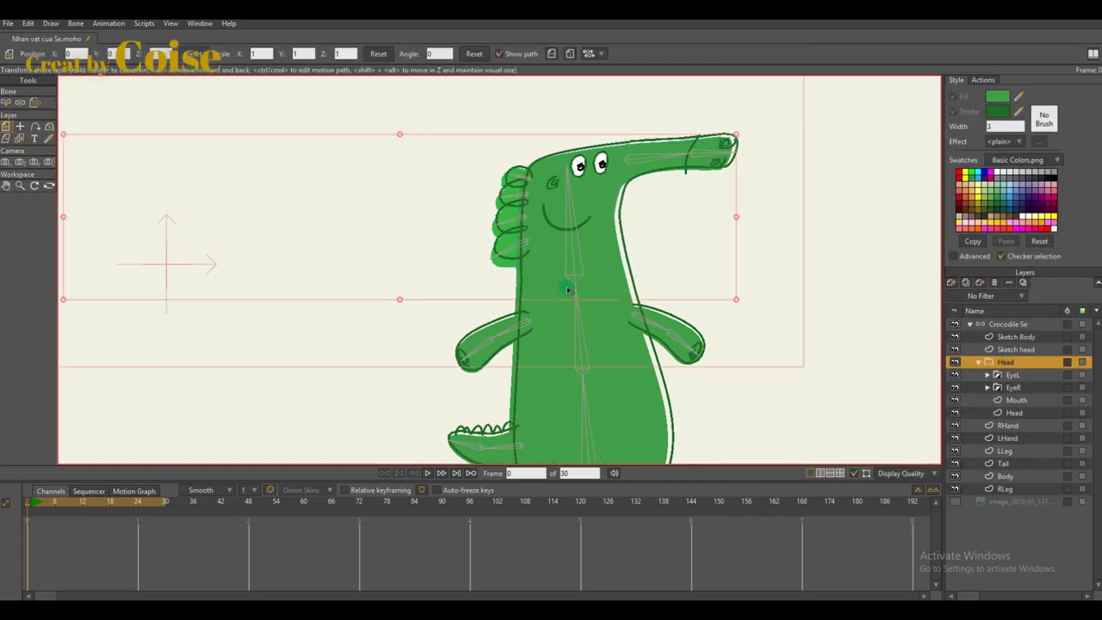
left_click(551, 53)
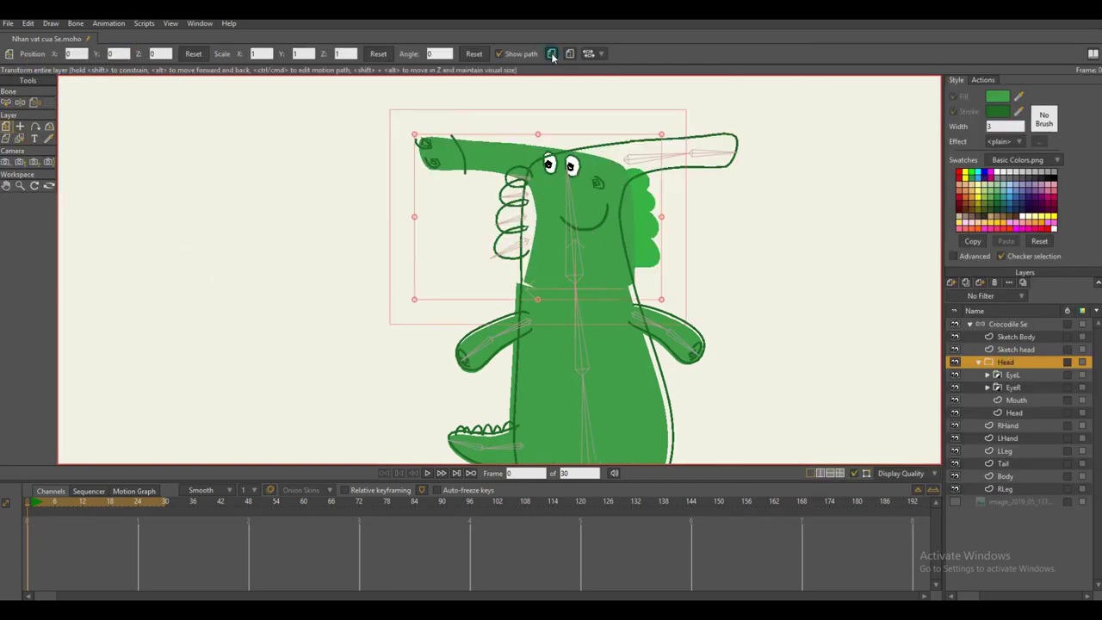
scroll(517, 198, "down", 3)
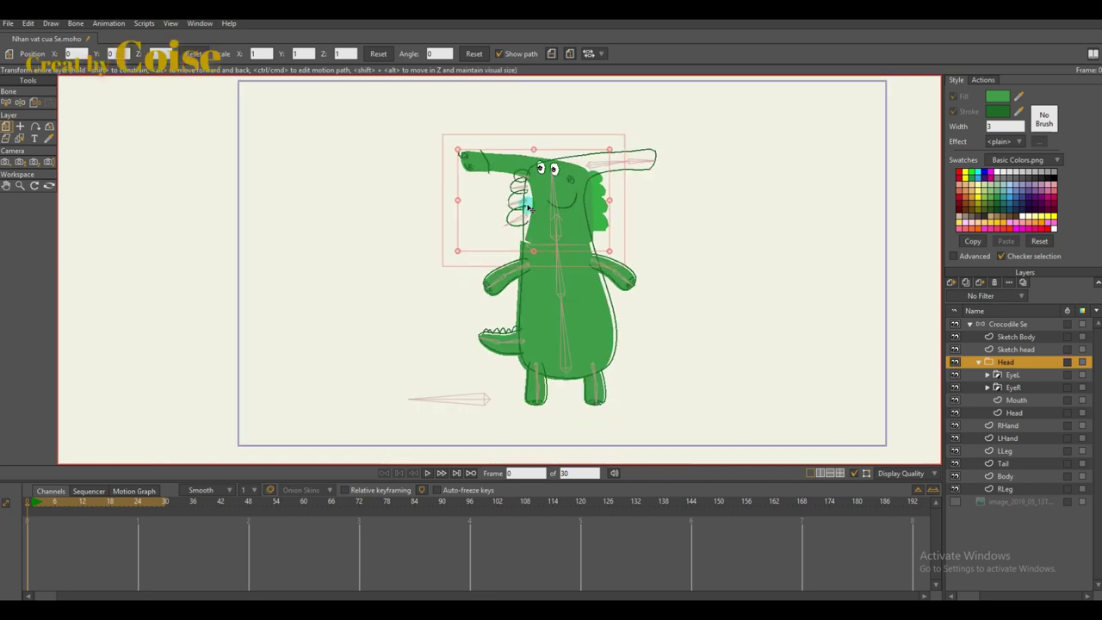
scroll(588, 249, "up", 4)
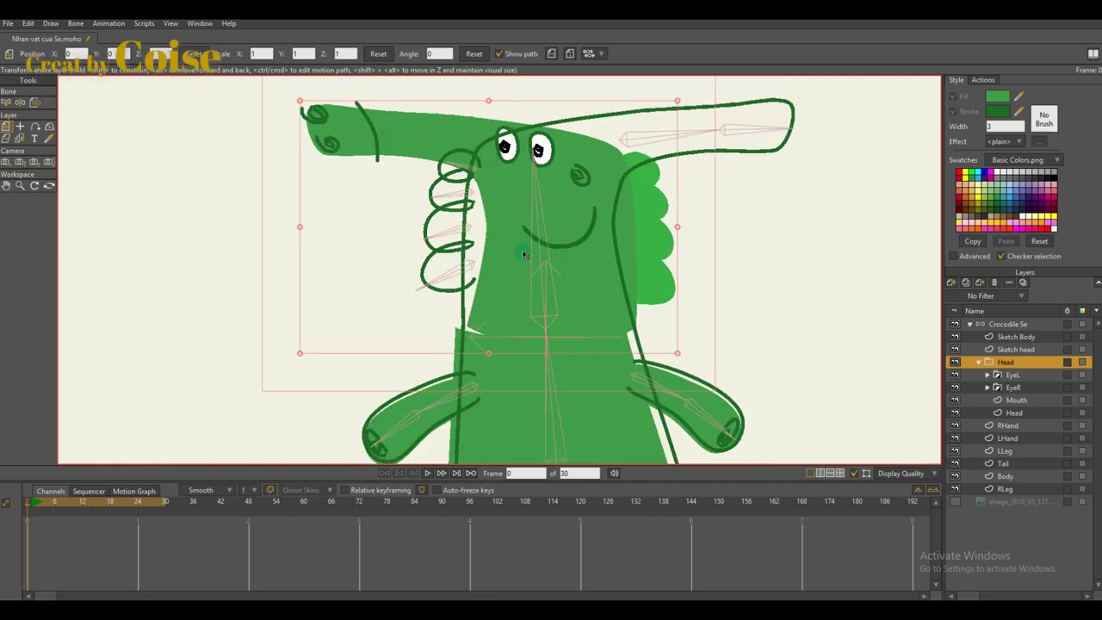
- Undo the flip and place the Head group's origin at the centre of the neck base
key("ctrl+z")
key("0")
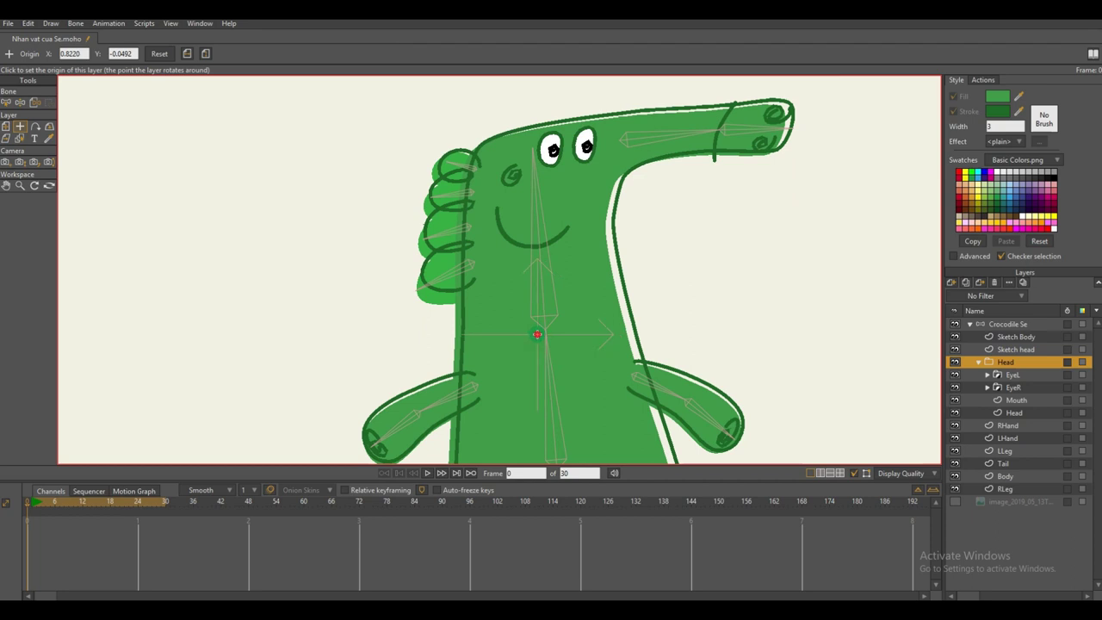
key("0")
- Flip the Head group horizontally about its new origin, check the sketch layers, and flip it back
left_click(552, 53)
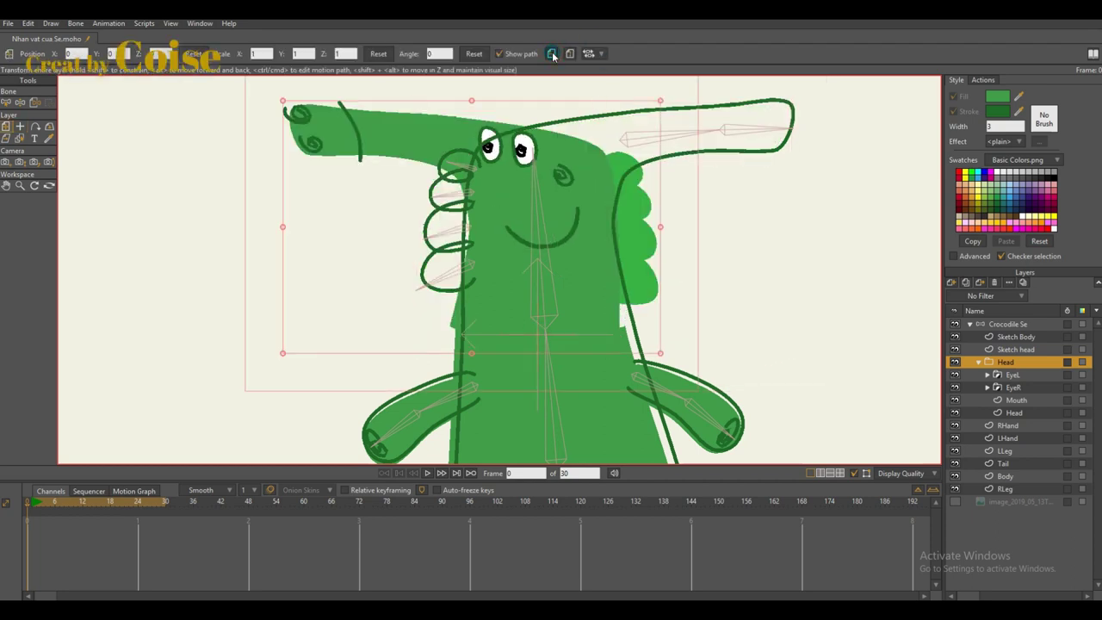
left_click(1026, 337)
left_click(1028, 350)
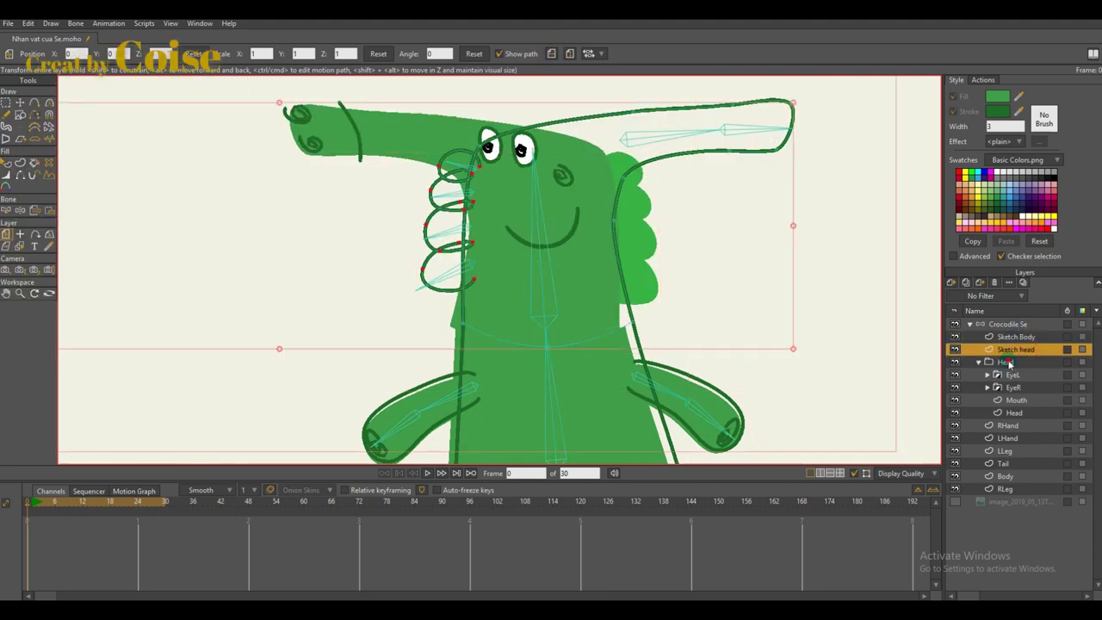
left_click(1007, 361)
left_click(551, 54)
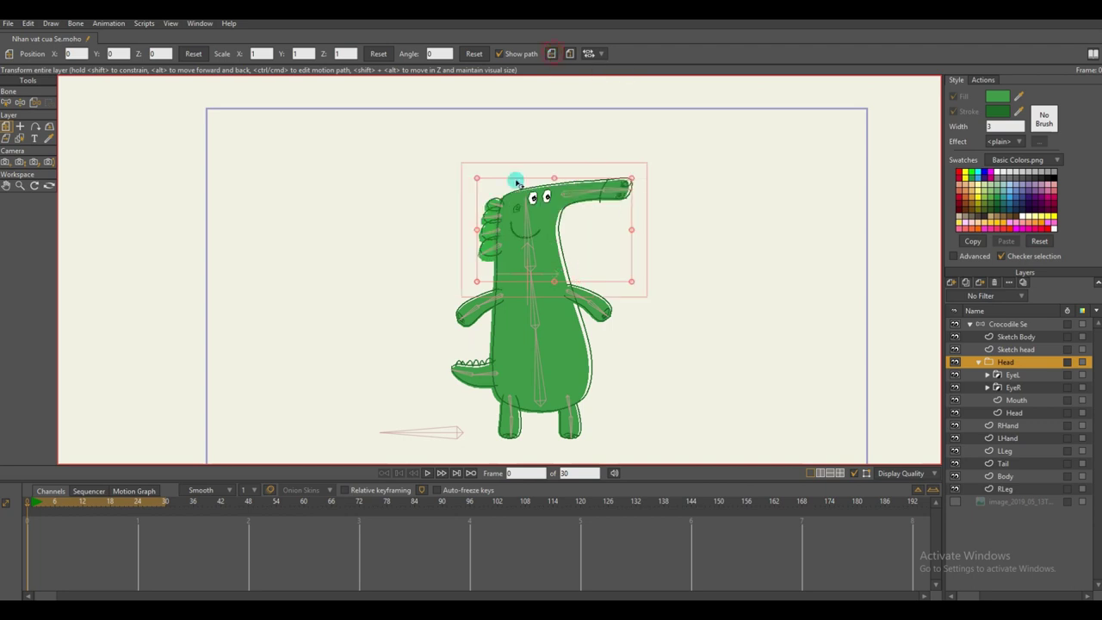
- Give the Sketch head layer the same origin as the Head group, X 0.8108 and Y -0.0457
key("0")
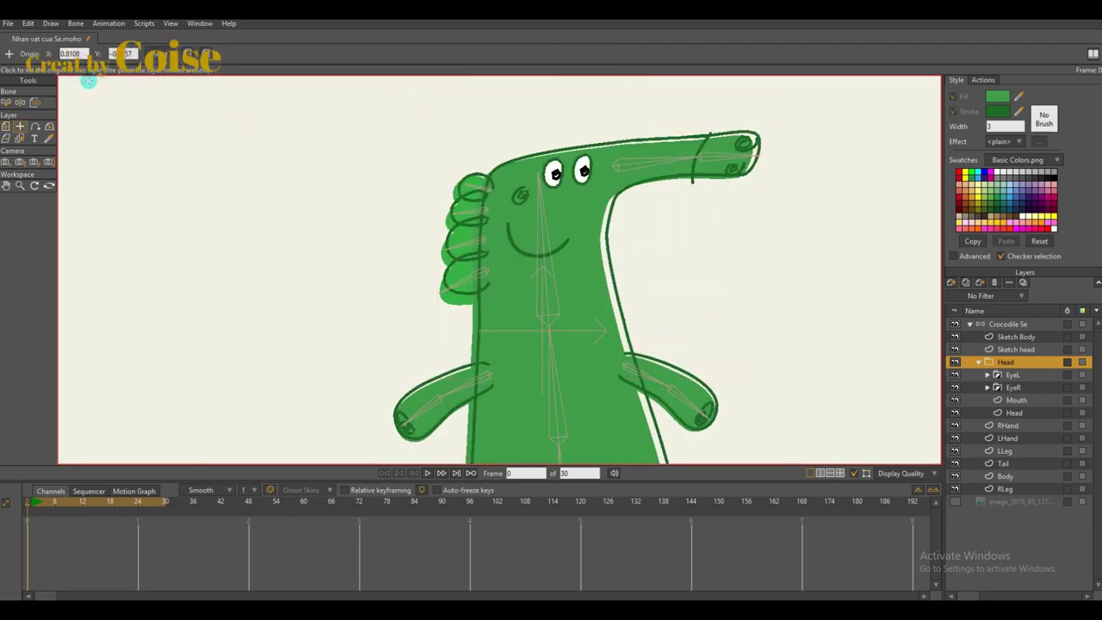
left_click(1019, 348)
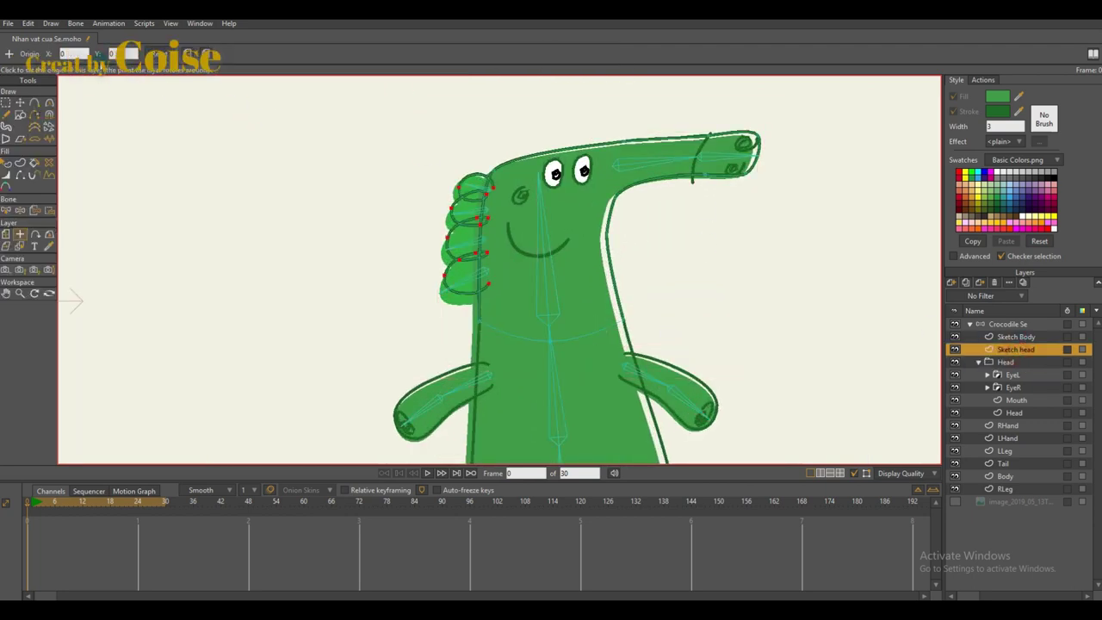
left_click(1003, 362)
left_click(1020, 348)
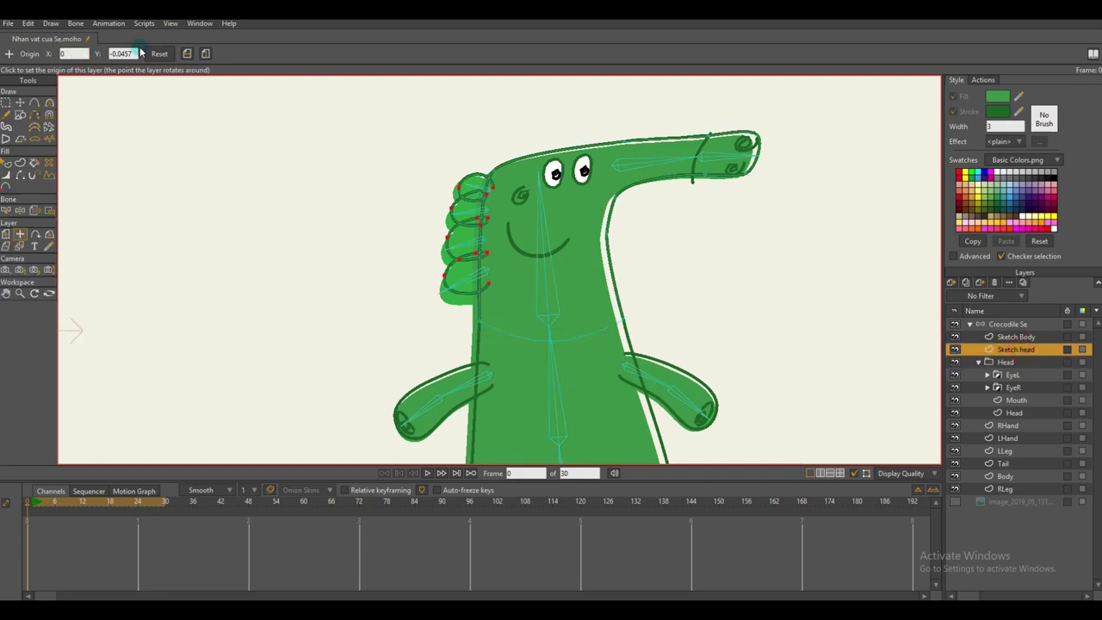
left_click(1021, 338)
- Flip the Head group horizontally so that the snout points to the tail side
left_click(1009, 361)
left_click(6, 233)
left_click(550, 54)
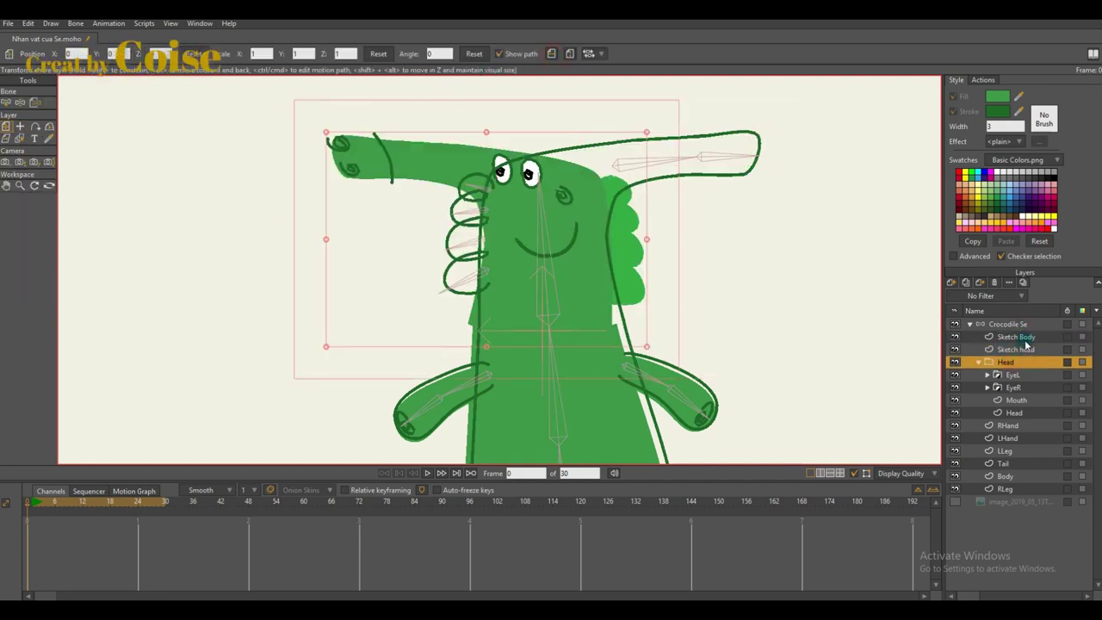
- Try to flip the Sketch Body layer horizontally, and flip it back
left_click(1022, 337)
left_click(551, 55)
left_click(551, 56)
- Flip the Sketch head layer horizontally to match the flipped Head group
left_click(1026, 349)
left_click(551, 56)
scroll(570, 209, "down", 3)
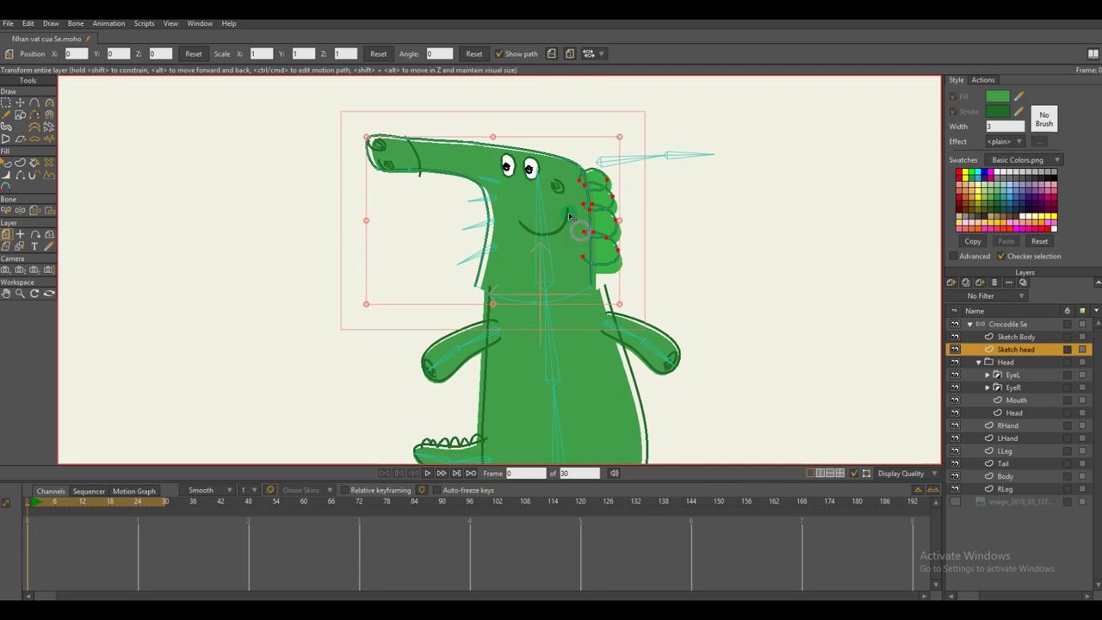
scroll(508, 264, "up", 1)
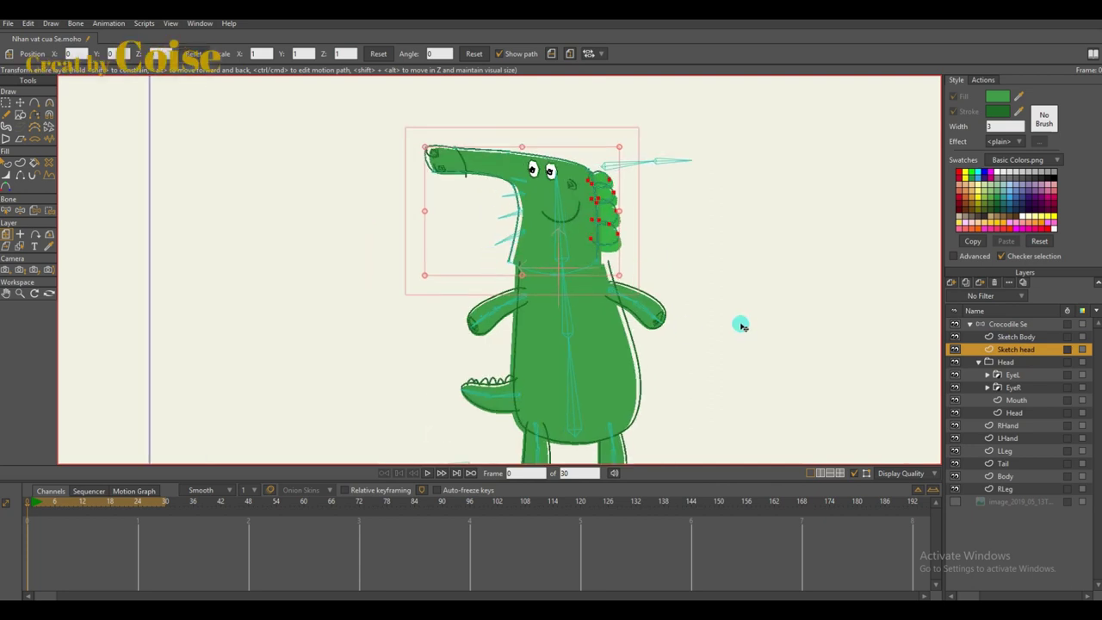
scroll(620, 289, "up", 2)
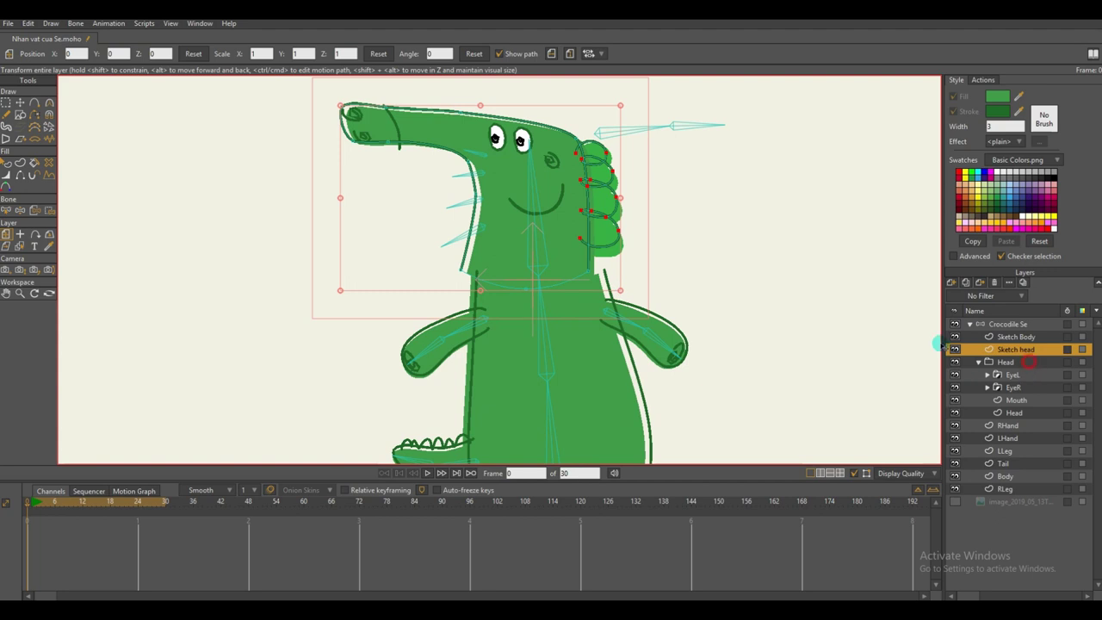
- Rotate the Sketch head layer and Head group together to about 5.53 degrees and shift them over the neck
left_click(1028, 362, "ctrl")
left_click_drag(644, 294, 645, 283)
left_click_drag(541, 256, 558, 255)
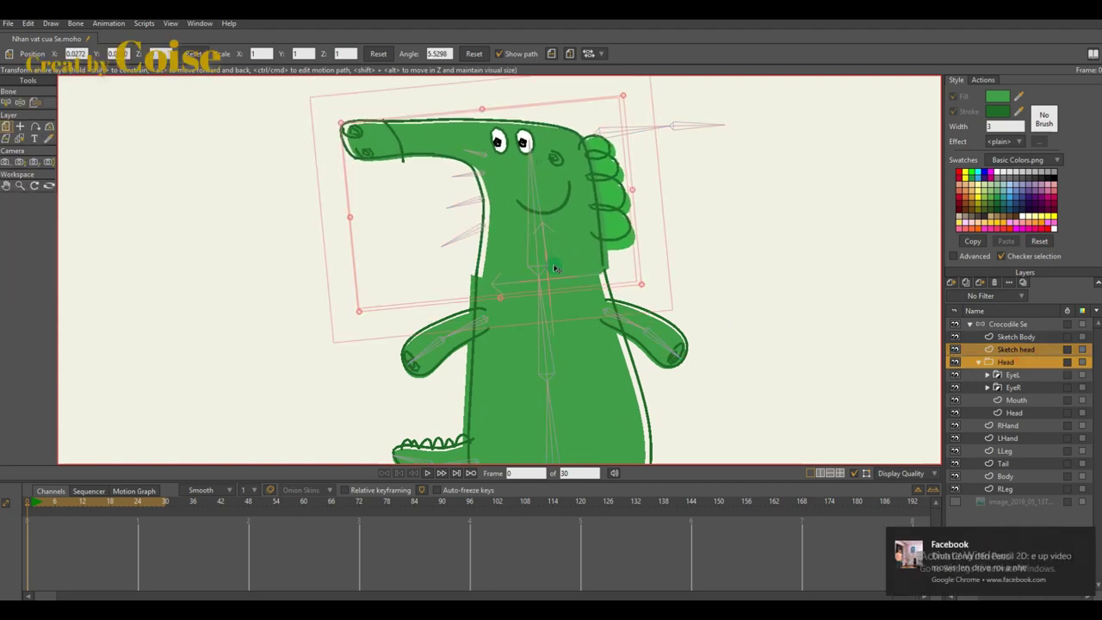
scroll(555, 270, "down", 1)
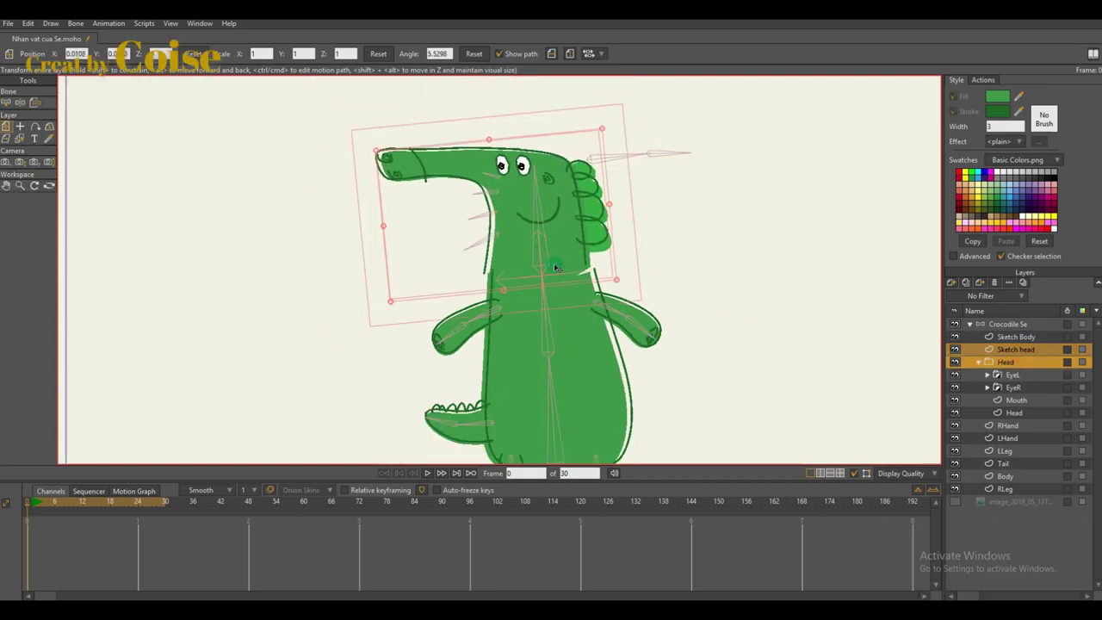
- Try to nudge the flipped Sketch head layer and Head group into alignment over the neck
scroll(555, 268, "up", 1)
left_click(1015, 337)
left_click(968, 349)
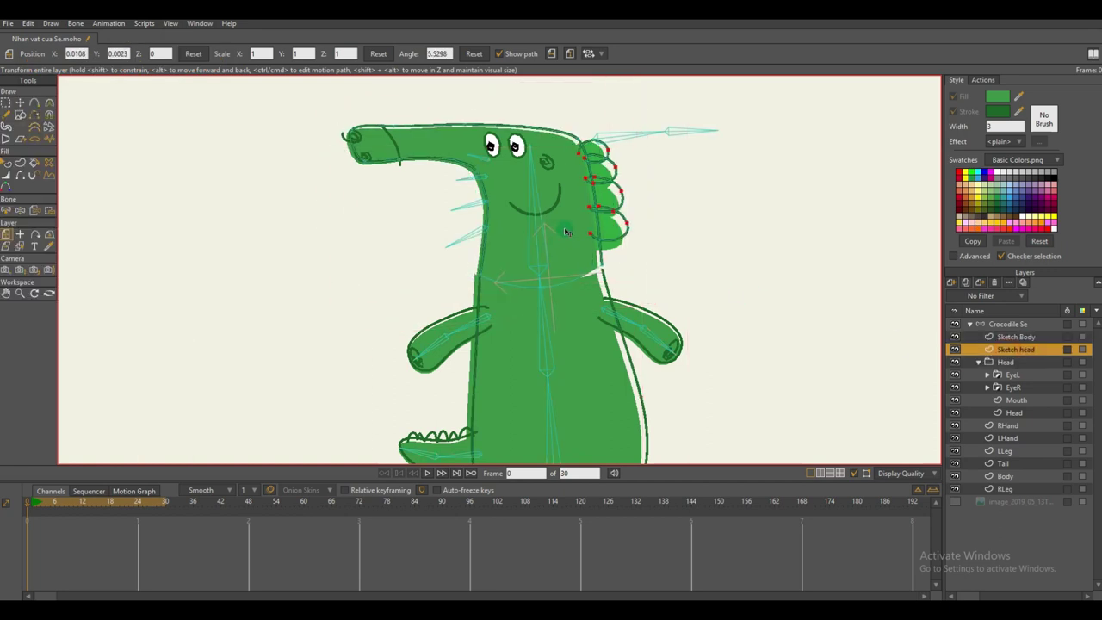
key("q")
key("t")
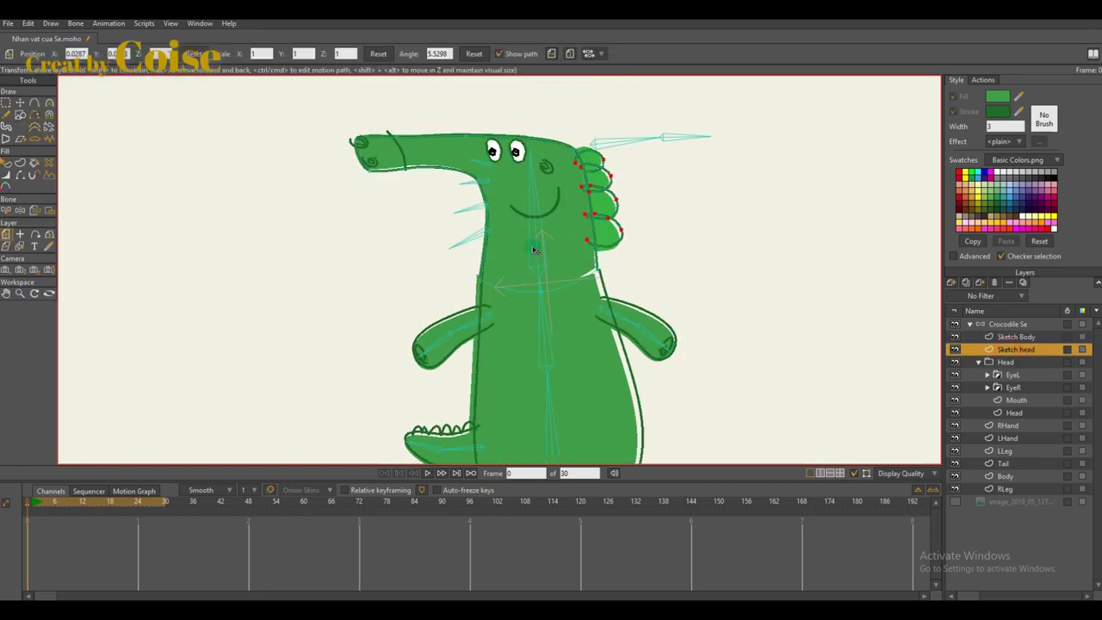
left_click(973, 365)
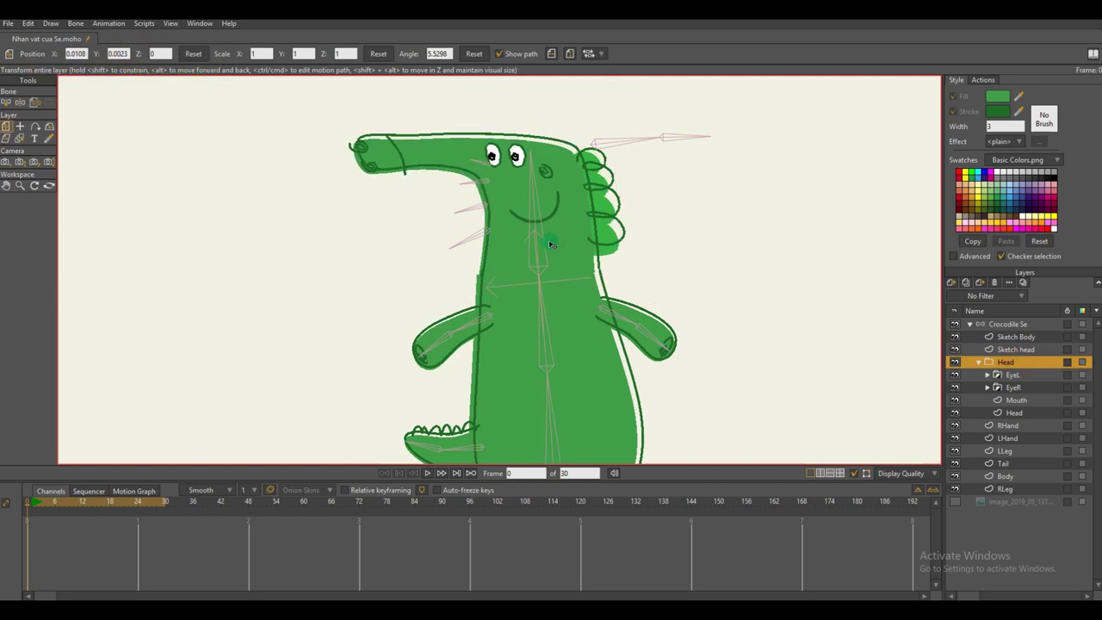
left_click_drag(547, 245, 546, 247)
scroll(468, 302, "down", 3)
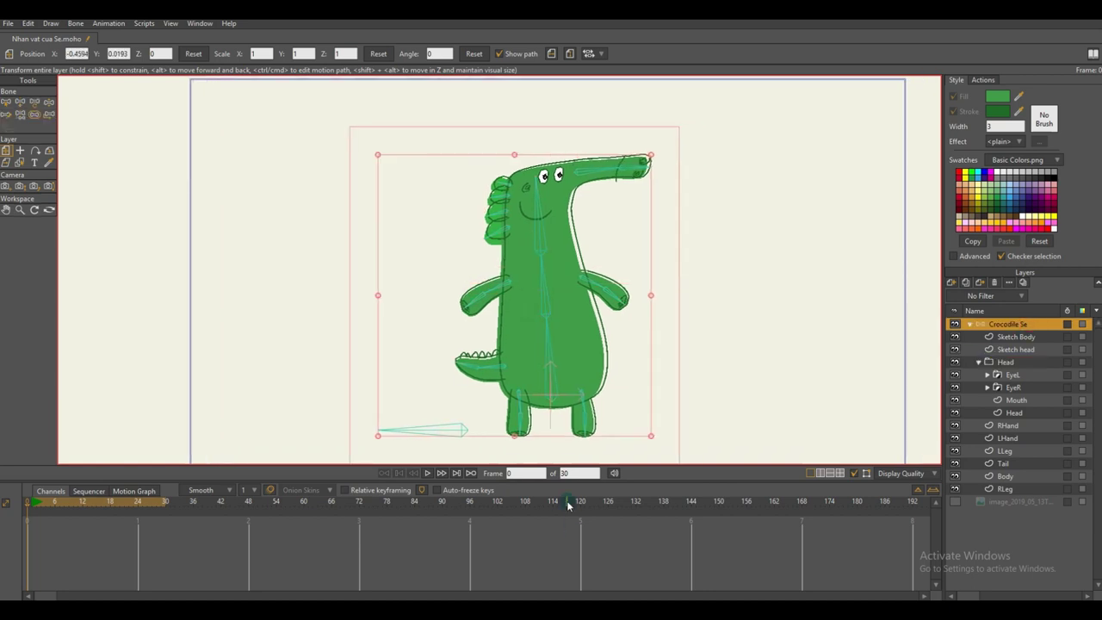
- Bind all points of the Sketch head layer to the head bone
scroll(570, 324, "up", 5)
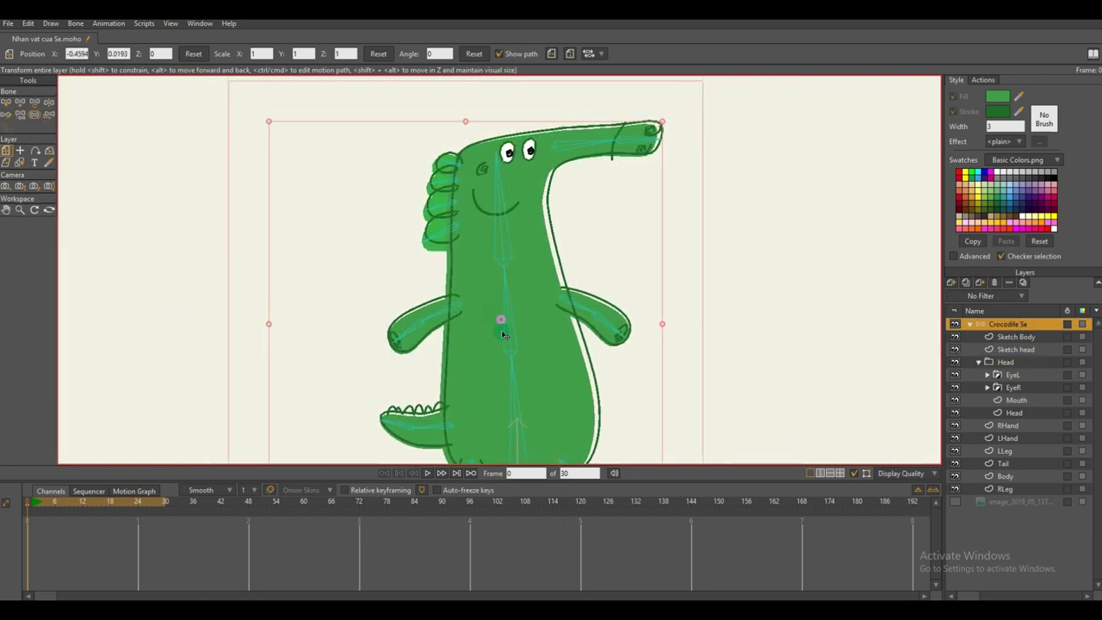
left_click(1011, 349)
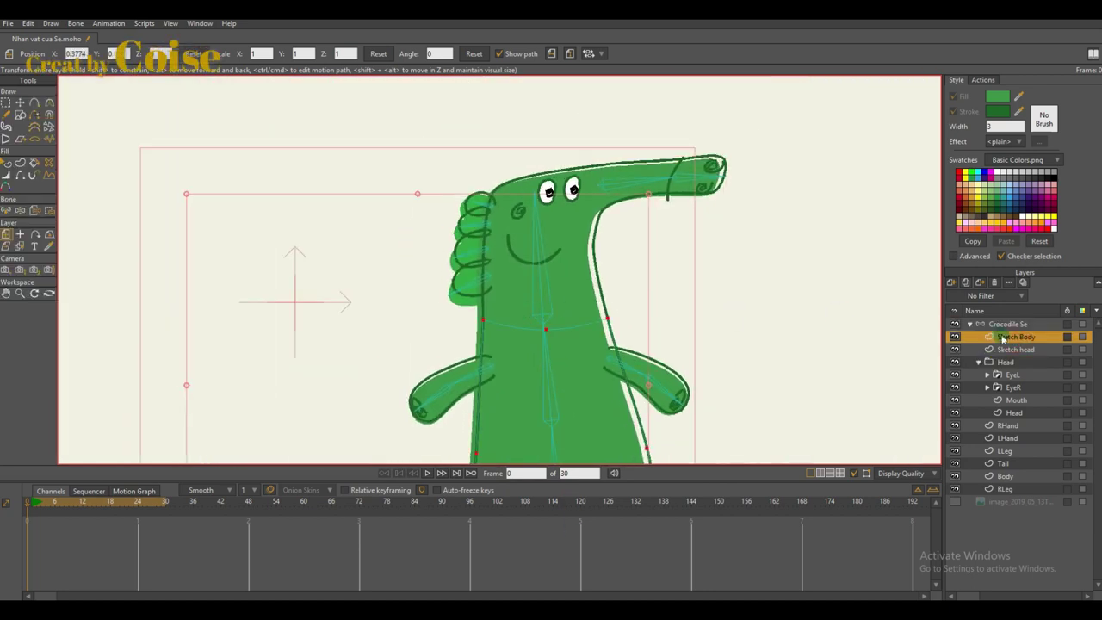
key("z")
left_click(202, 54)
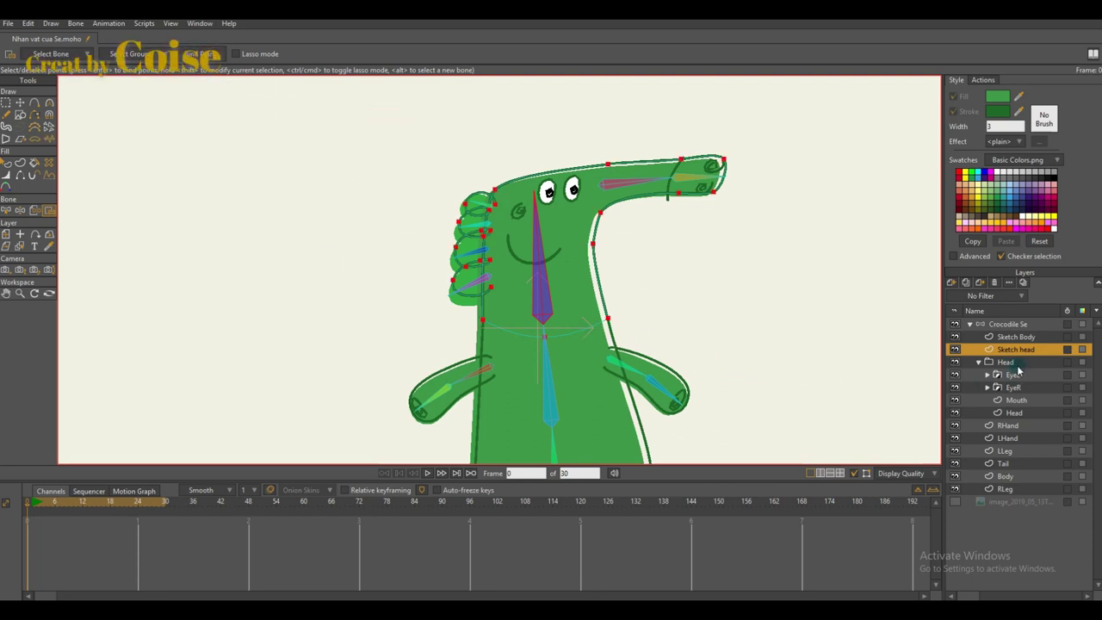
- Test how the head layers follow the head bone when the Crocodile Se skeleton is posed
left_click(1007, 324)
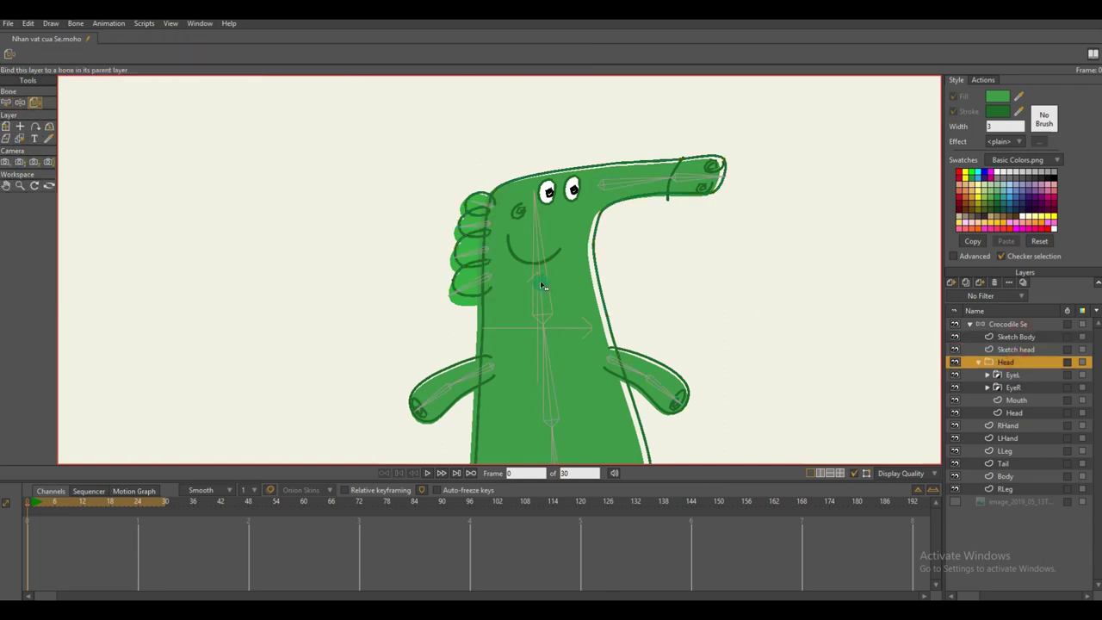
key("z")
left_click_drag(585, 281, 504, 253)
scroll(504, 273, "down", 3)
key("b")
key("z")
key("b")
scroll(499, 263, "up", 3)
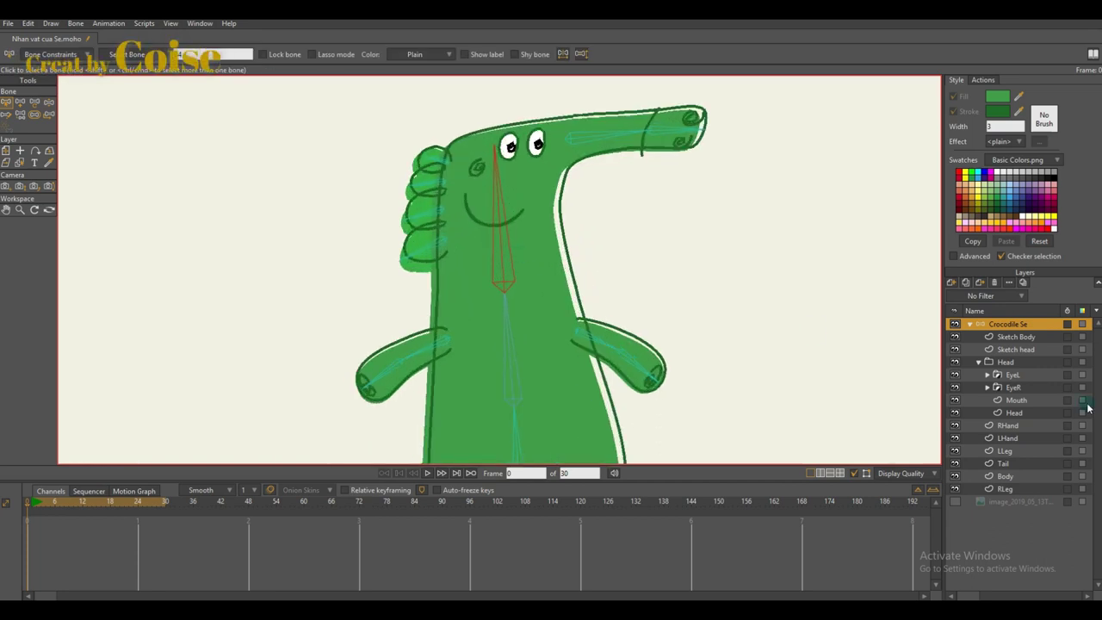
- Move the EyeL, EyeR, Mouth and Head layers out of the Head group and delete the emptied group
left_click(1013, 375)
left_click(1016, 412, "shift")
left_click_drag(1014, 371, 1013, 356)
left_click(1020, 412)
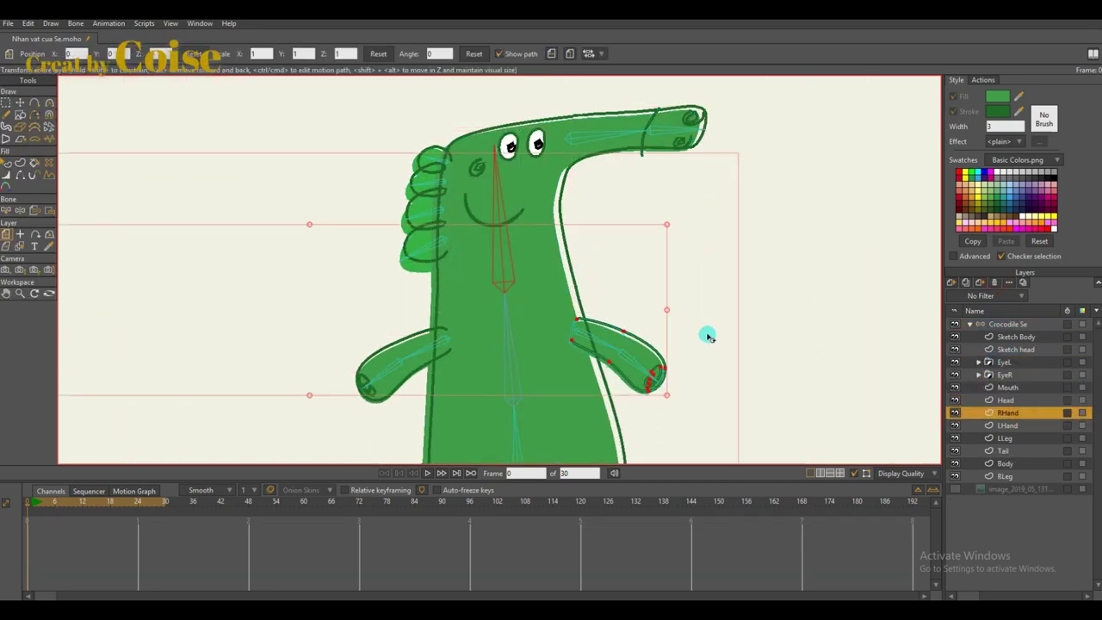
- Set the vertical origin of the EyeL, EyeR and Mouth layers to -0.0457, copied from the Sketch head layer
left_click(1003, 361)
scroll(672, 341, "down", 2)
scroll(605, 310, "up", 2)
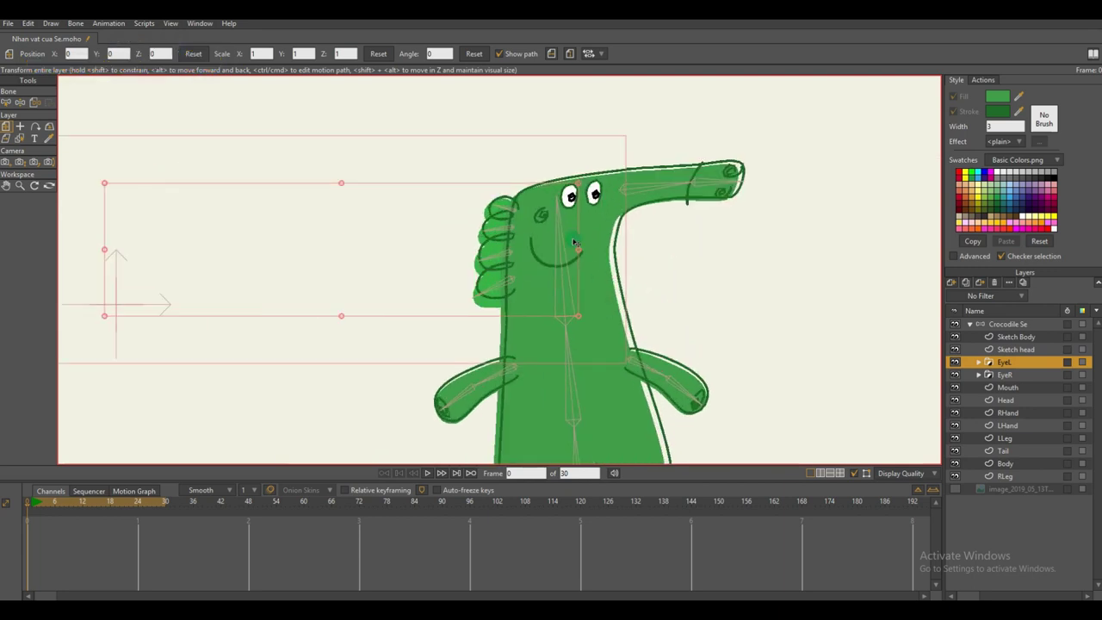
left_click(1014, 350)
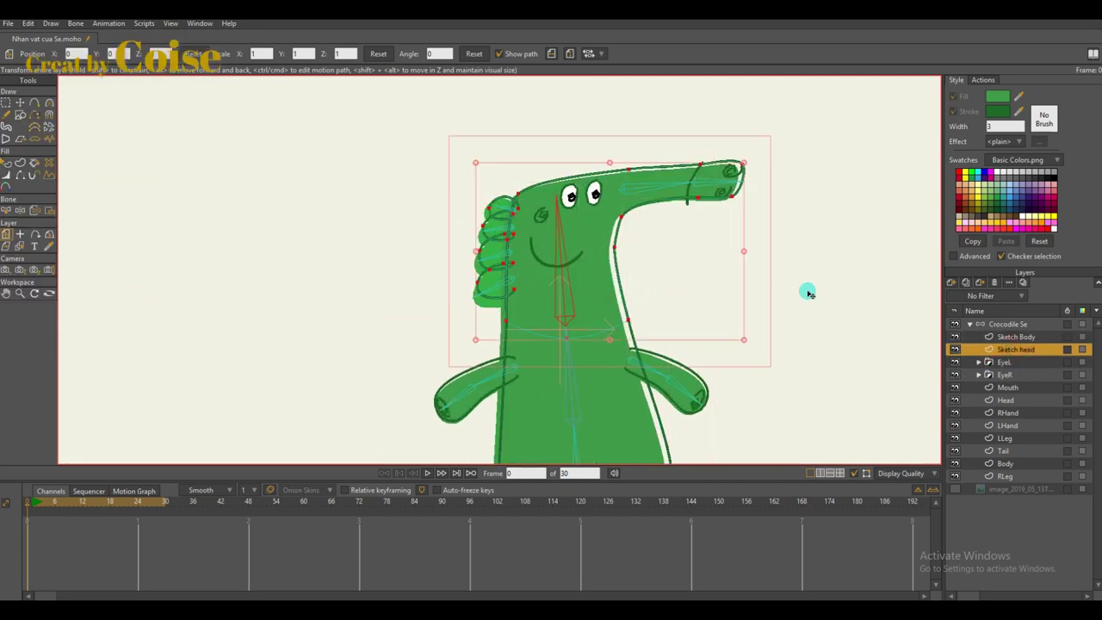
left_click(1022, 338)
left_click(1018, 348)
key("0")
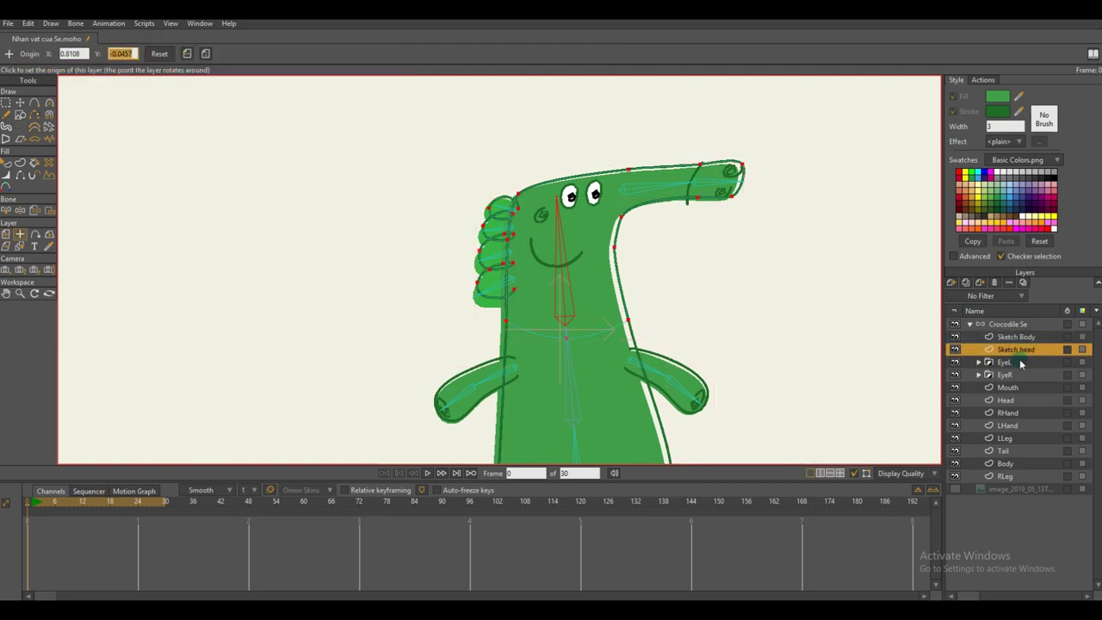
left_click(1017, 361)
left_click(1009, 375)
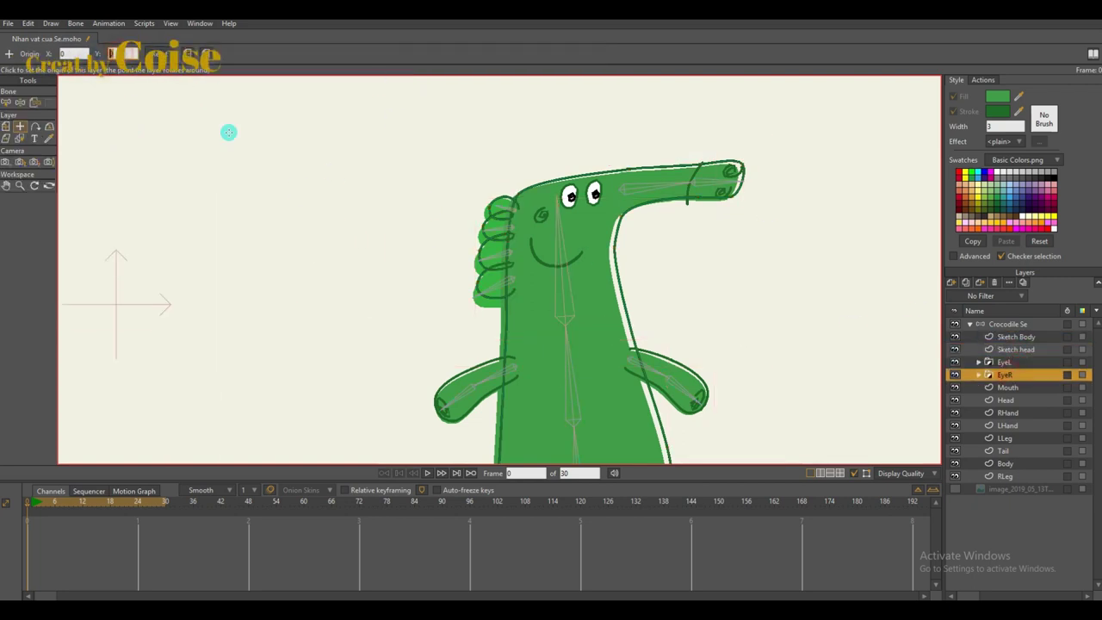
left_click(1008, 387)
- Set the horizontal origin of the EyeL, EyeR and Mouth layers to 0.8108, copied from the Sketch head layer
left_click(1005, 351)
left_click(75, 53)
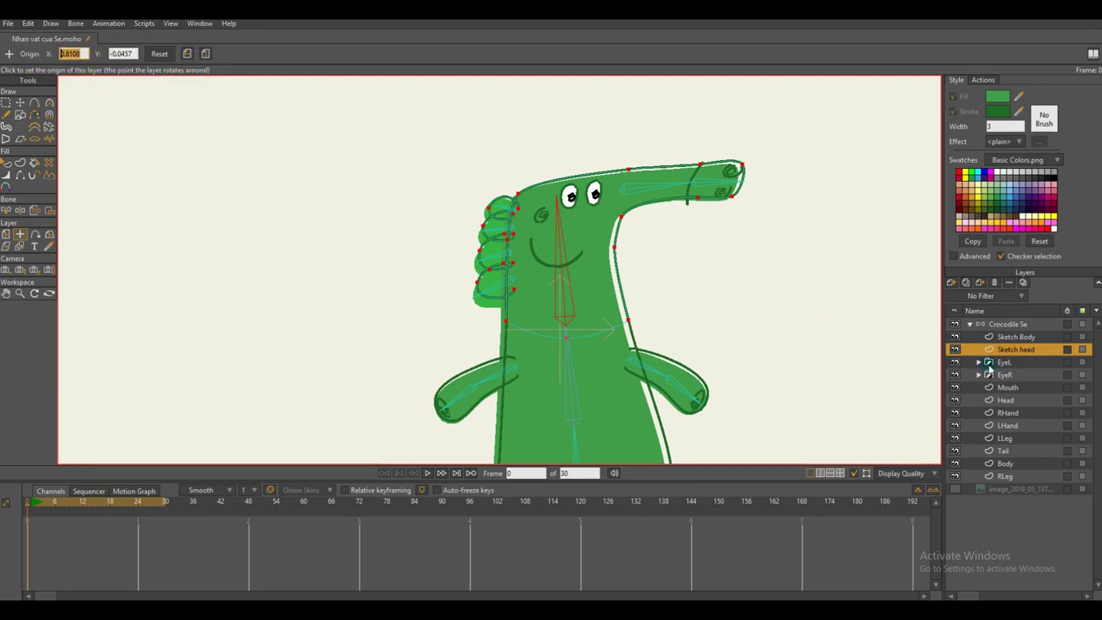
left_click(1015, 361)
left_click(1009, 376)
left_click(1009, 387)
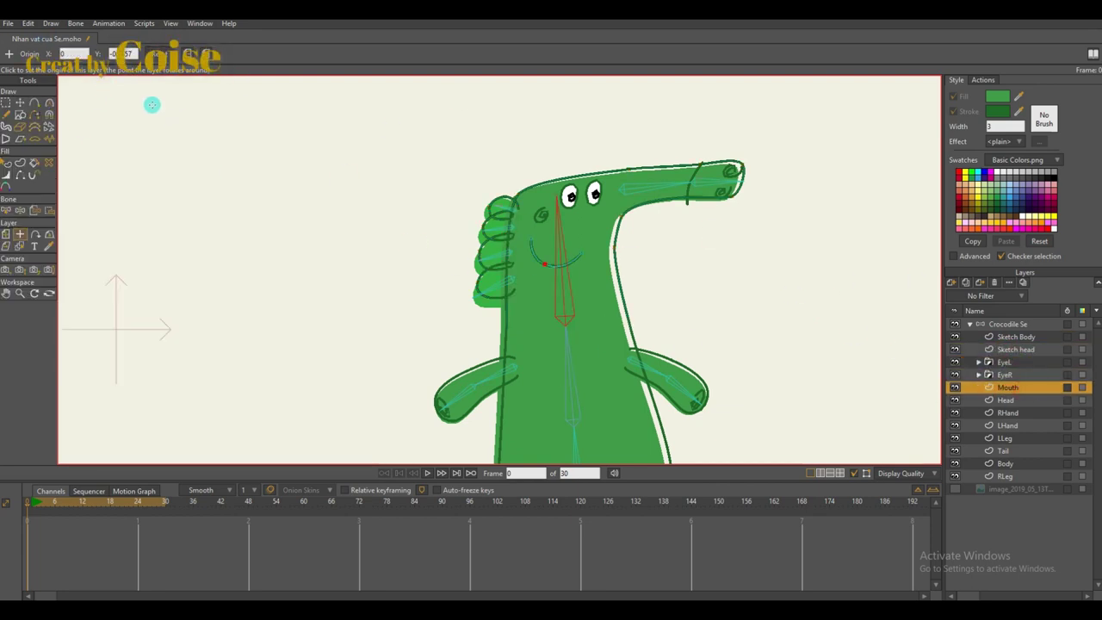
- Test the Crocodile Se skeleton's pose and identify the Body layer from its shape on the canvas
left_click(1024, 325)
left_click_drag(605, 298, 627, 295)
scroll(633, 303, "down", 3)
left_click_drag(647, 342, 614, 307)
scroll(561, 287, "up", 5)
key("j")
left_click(514, 282)
left_click(545, 308)
left_click_drag(548, 315, 523, 292)
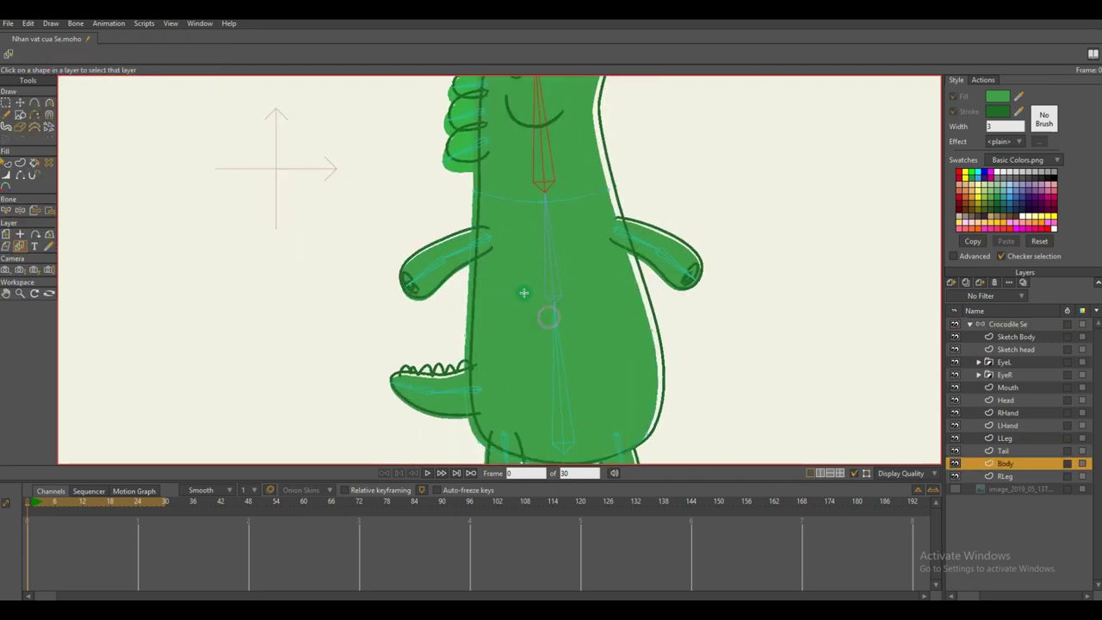
scroll(523, 293, "down", 2)
- Bind all points of the Head layer to the head bone
key("i")
left_click_drag(588, 240, 586, 283)
left_click(1024, 388)
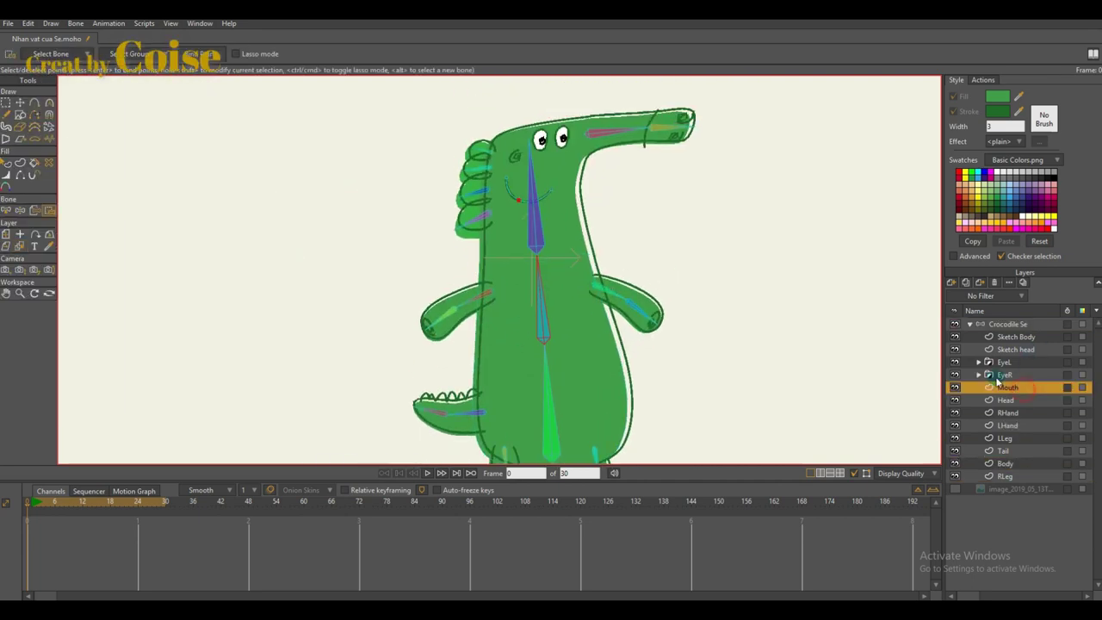
left_click(1021, 399)
scroll(585, 263, "up", 3)
left_click(519, 209, "alt")
left_click_drag(521, 176, 524, 217)
scroll(466, 142, "down", 2)
left_click_drag(387, 88, 743, 301)
scroll(421, 155, "up", 5)
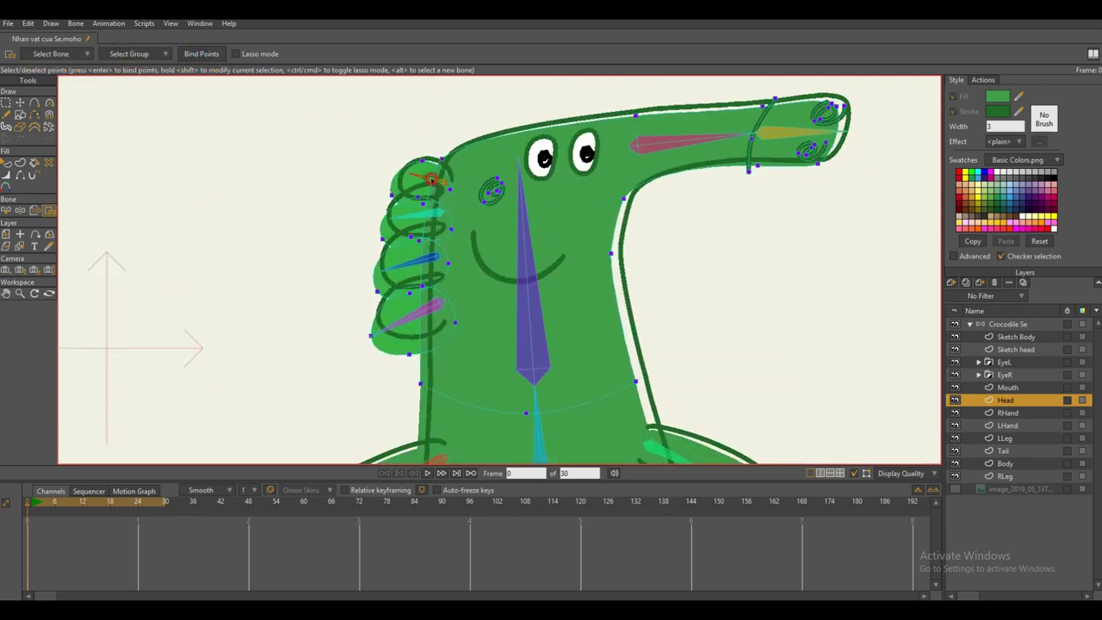
- Bind the Head layer points of each of the four crest bumps to the small bone inside that bump
left_click_drag(335, 125, 475, 215)
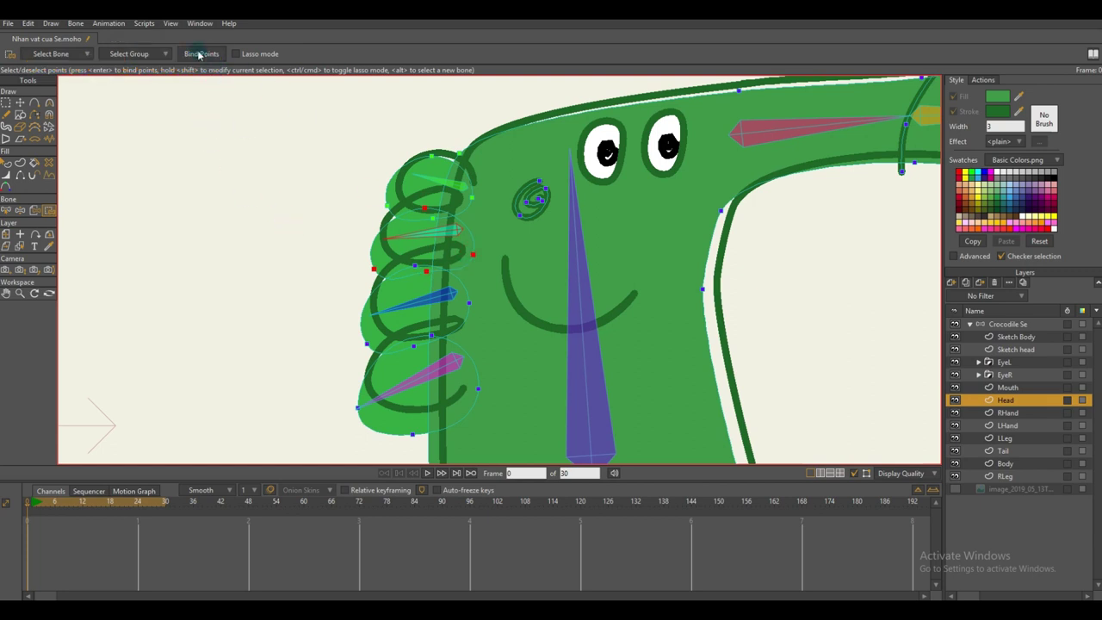
left_click(400, 318)
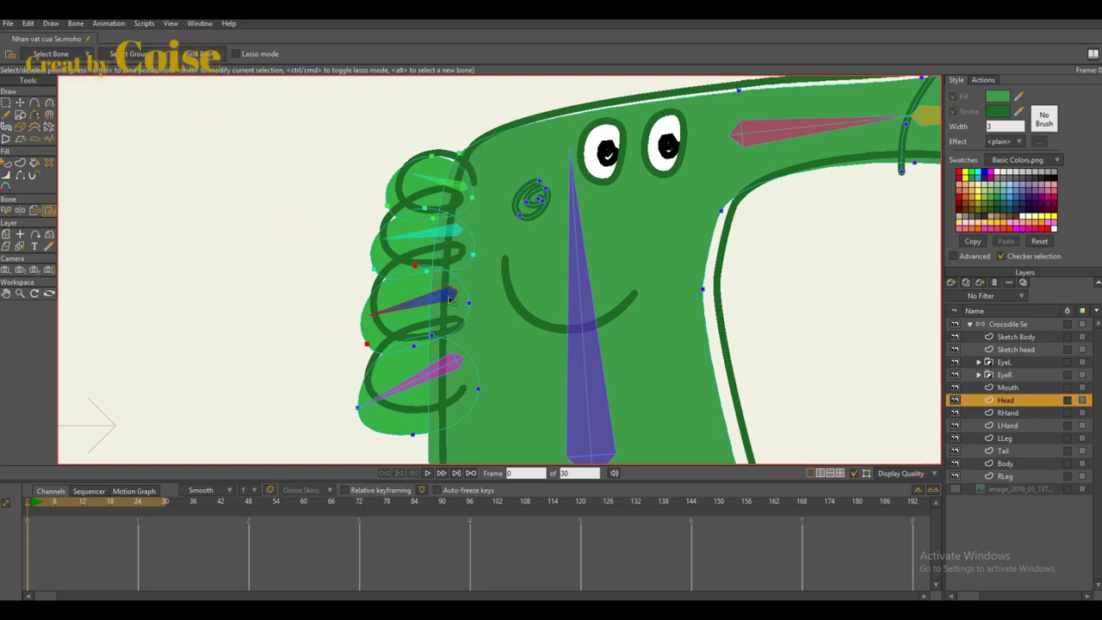
left_click_drag(278, 246, 276, 217)
left_click(395, 344, "alt")
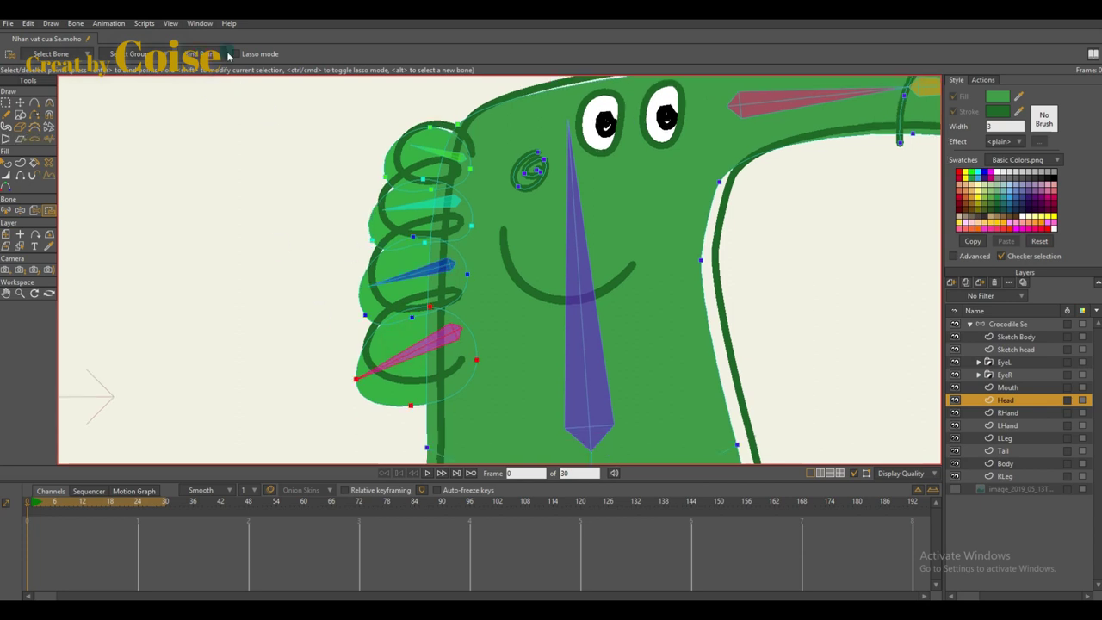
left_click(202, 54)
left_click(423, 151, "alt")
left_click(207, 53)
scroll(266, 177, "down", 3)
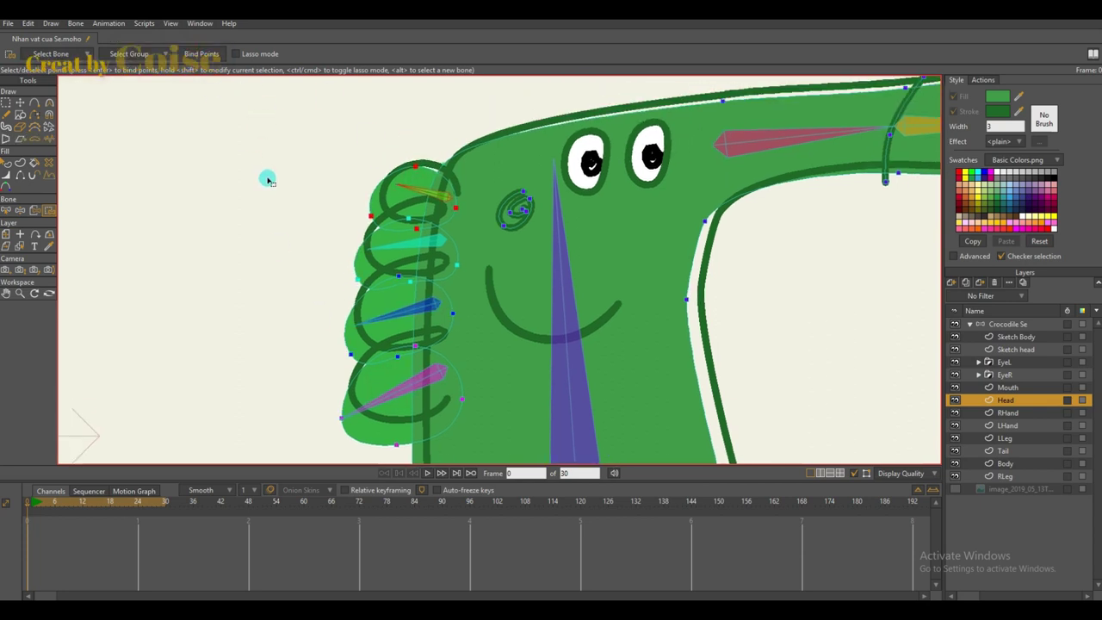
- Bind the nostril and snout-tip points to the snout tip bone, and the snout stripe points to the bone behind it
scroll(422, 177, "up", 2)
left_click_drag(506, 265, 428, 260)
left_click(556, 166, "alt")
left_click_drag(603, 89, 595, 105)
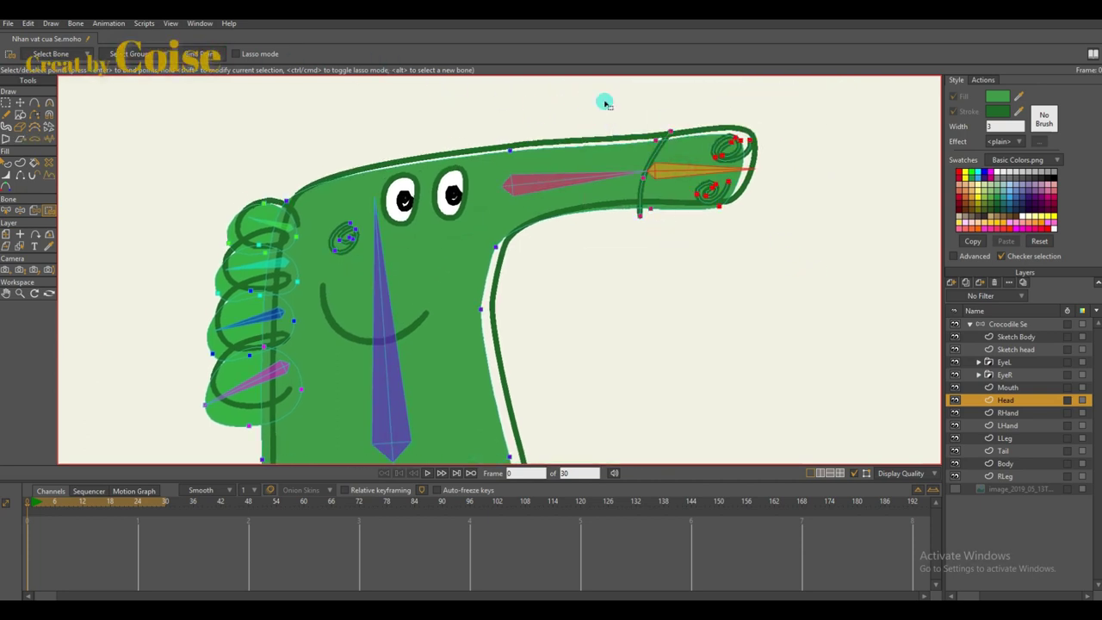
left_click(594, 177)
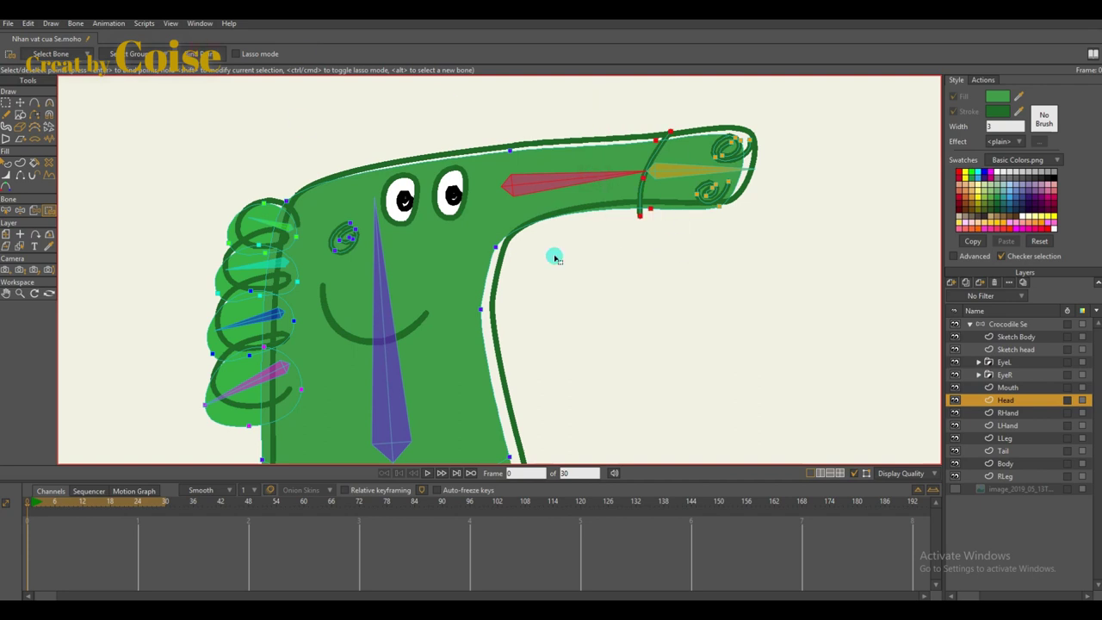
- Delete the rear snout bone and reparent the snout tip bone to the head bone
left_click(999, 324)
left_click_drag(671, 183, 674, 191)
mouse_move(575, 178)
left_mouse_down()
mouse_move(571, 204)
mouse_move(557, 166)
mouse_move(546, 172)
mouse_move(526, 234)
mouse_move(556, 176)
left_mouse_up()
left_click_drag(678, 170, 670, 164)
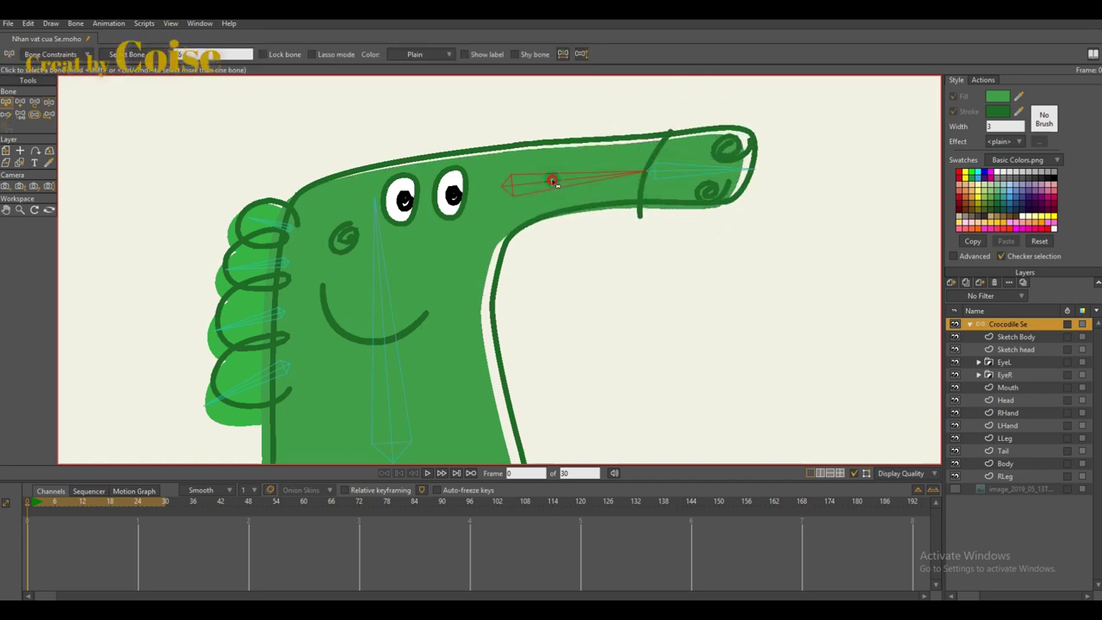
key("p")
right_click(462, 235, "ctrl+alt")
left_click(384, 302, "alt")
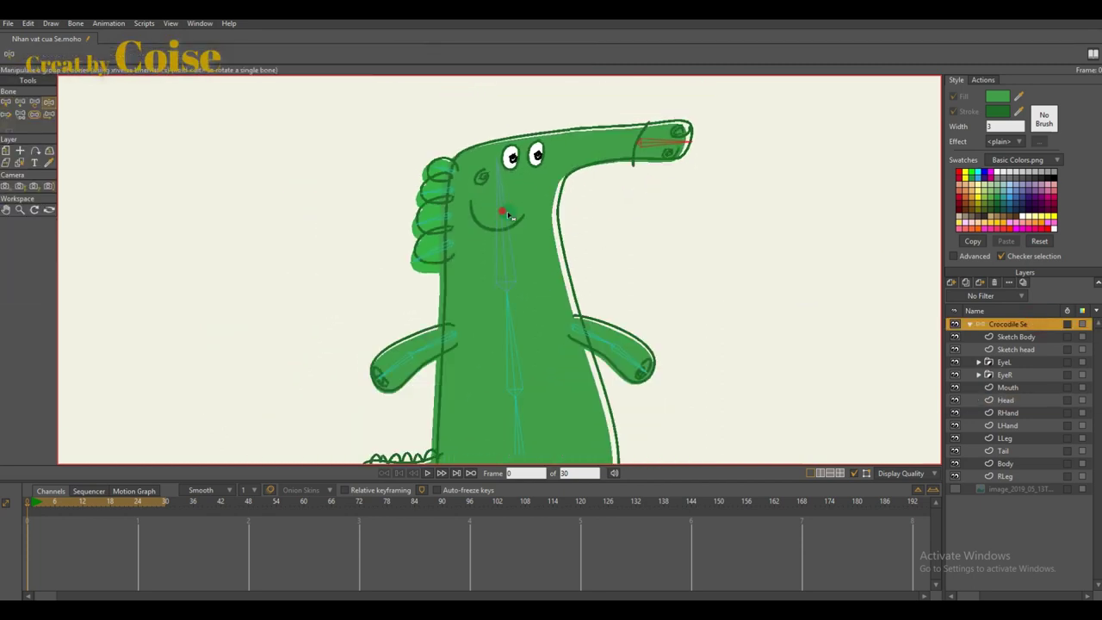
- Bind the EyeL and EyeR layers to the head bone
left_click(504, 215, "ctrl+alt")
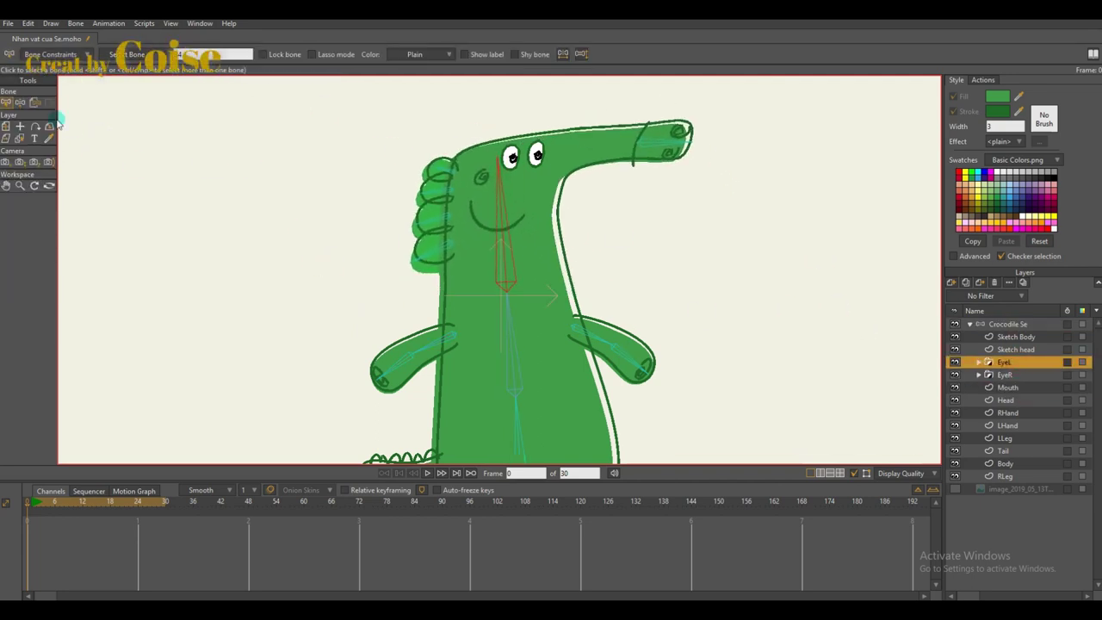
left_click(500, 214)
left_click(986, 374)
left_click(1000, 323)
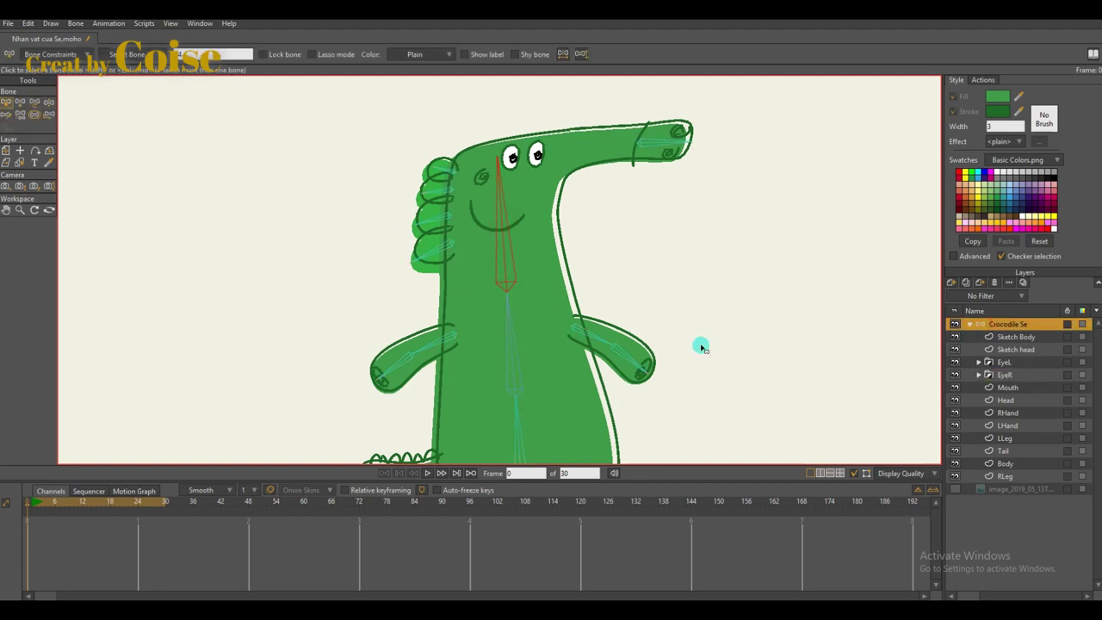
- Shift the EyeL and EyeR layers together to position X -0.0106, Y -0.0007 on the face
scroll(633, 308, "down", 1)
left_click_drag(600, 327, 606, 300)
scroll(601, 295, "up", 1)
scroll(593, 291, "down", 2)
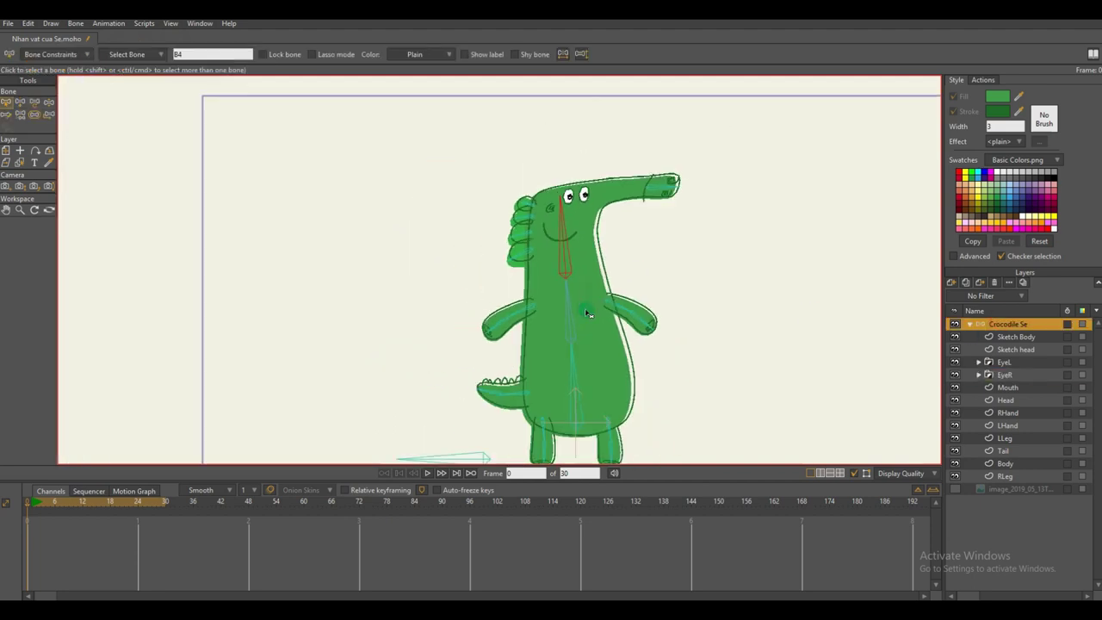
scroll(586, 220, "up", 5)
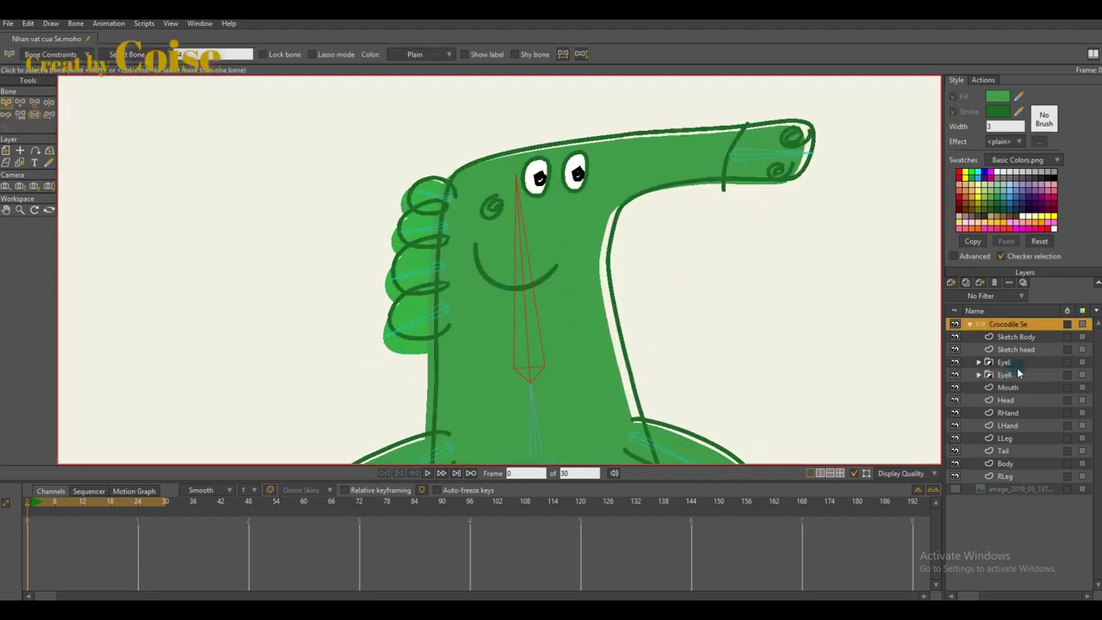
left_click(1009, 375)
left_click(1007, 362, "shift")
left_click_drag(535, 181, 553, 179)
scroll(519, 272, "down", 5)
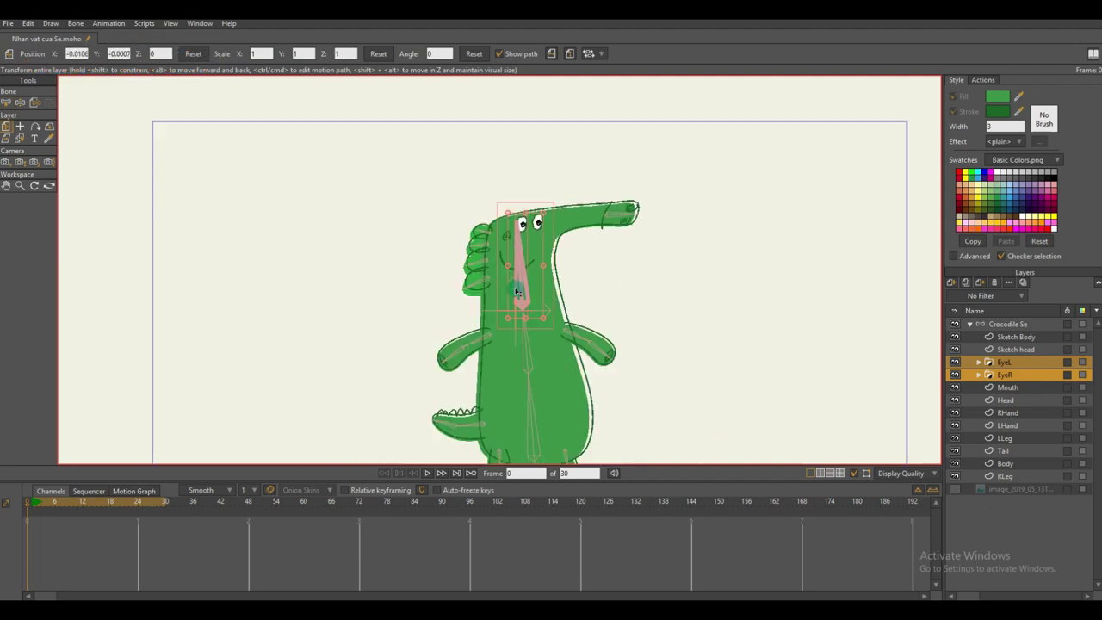
scroll(521, 275, "up", 3)
left_click_drag(527, 277, 552, 277)
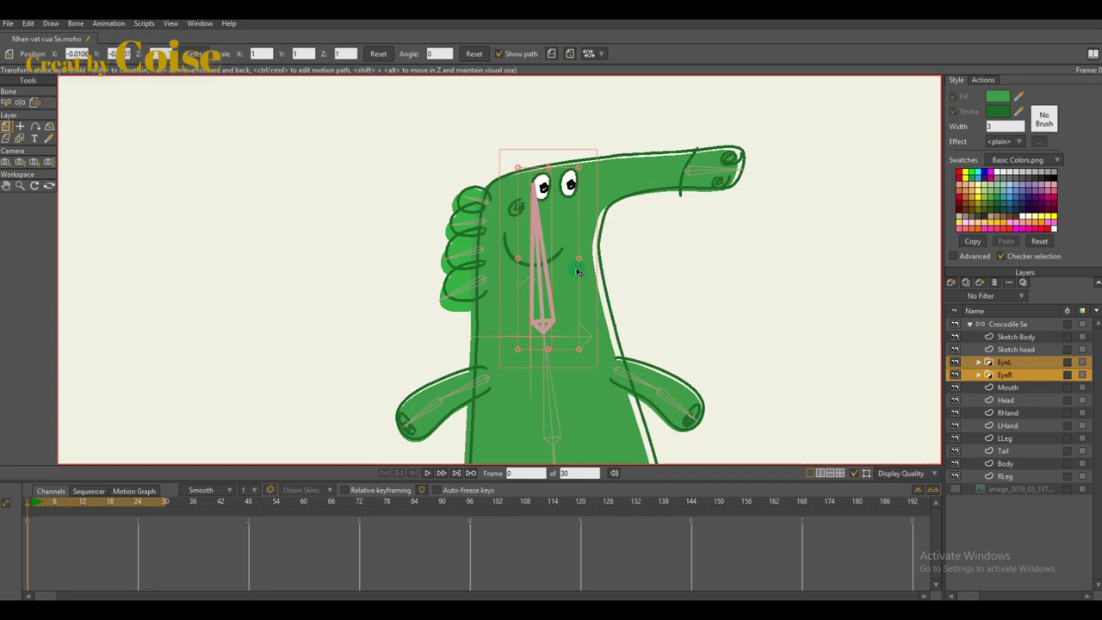
- Set the EyeL and EyeR layer origins to match Sketch head's origin, X 0.8108, Y -0.0457
left_click(1024, 349)
key("0")
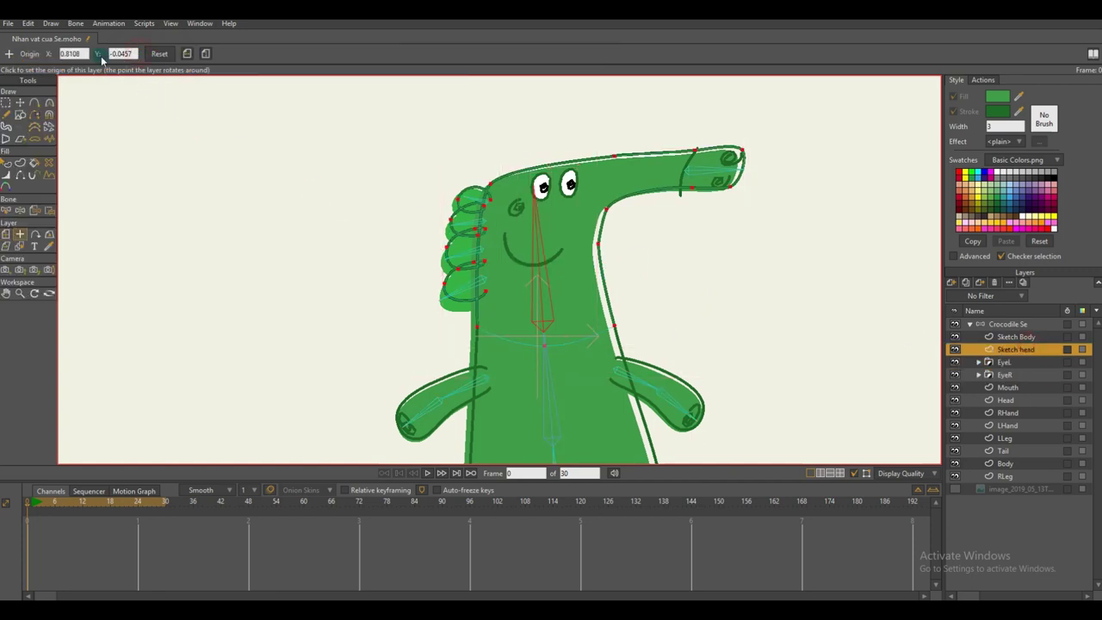
left_click(1024, 374)
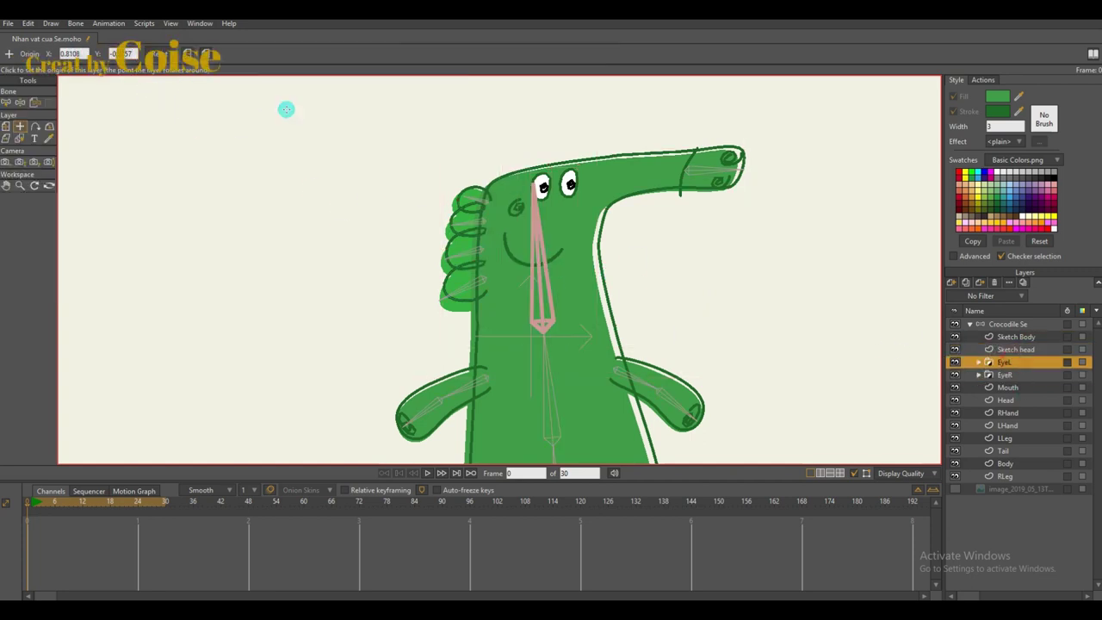
left_click(1021, 350)
double_click(80, 54)
left_click(1022, 360)
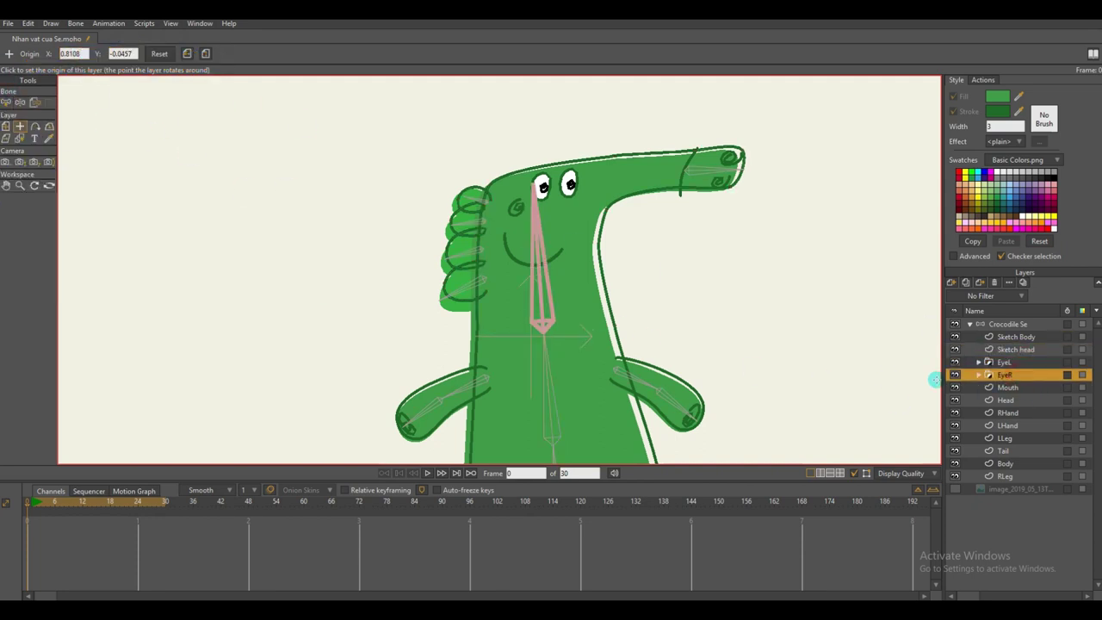
left_click(1016, 350)
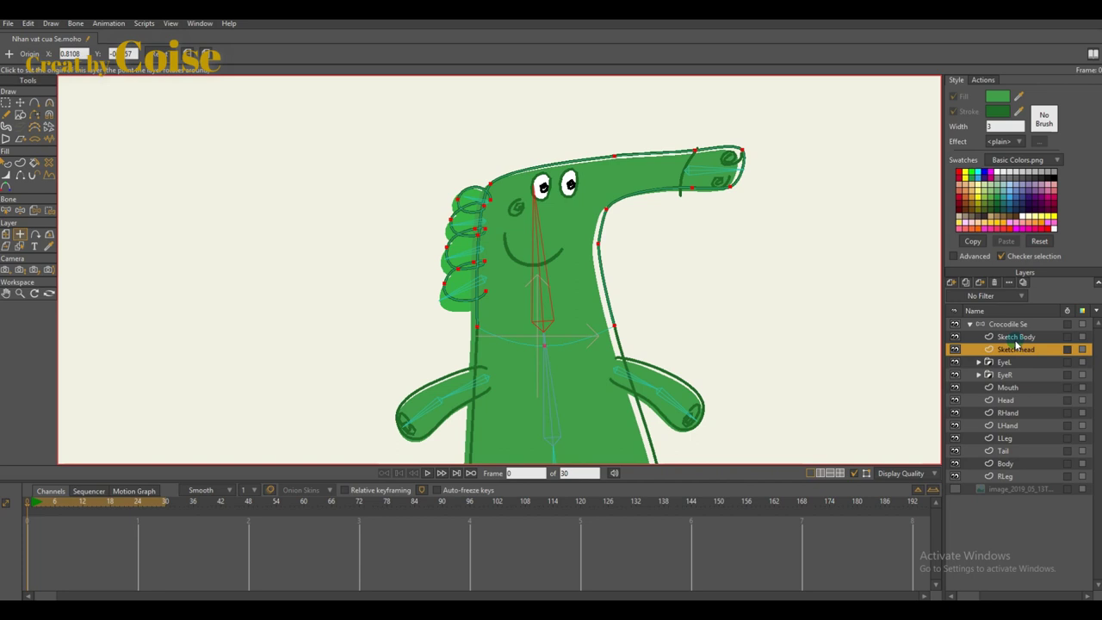
left_click(1016, 356)
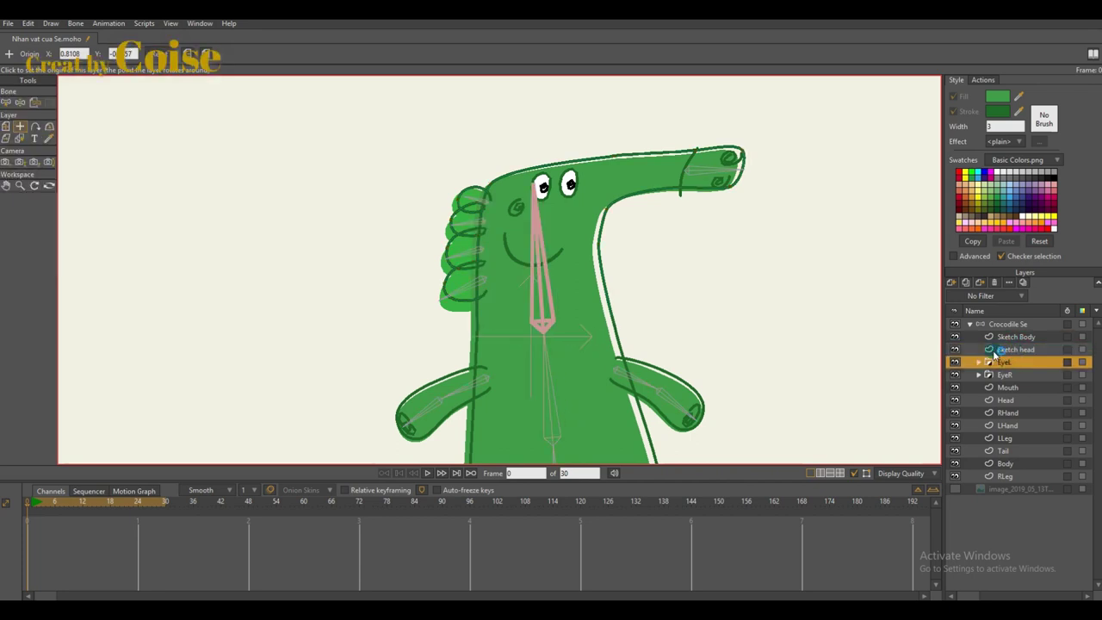
- Bind the Body layer's neck and mid-side points to the middle spine bone
left_click(1016, 324)
left_click_drag(582, 404, 634, 285)
scroll(590, 310, "down", 1)
right_click(632, 285, "alt")
key("i")
left_click(599, 280, "alt")
left_click_drag(485, 227, 755, 378)
left_click_drag(757, 378, 753, 297)
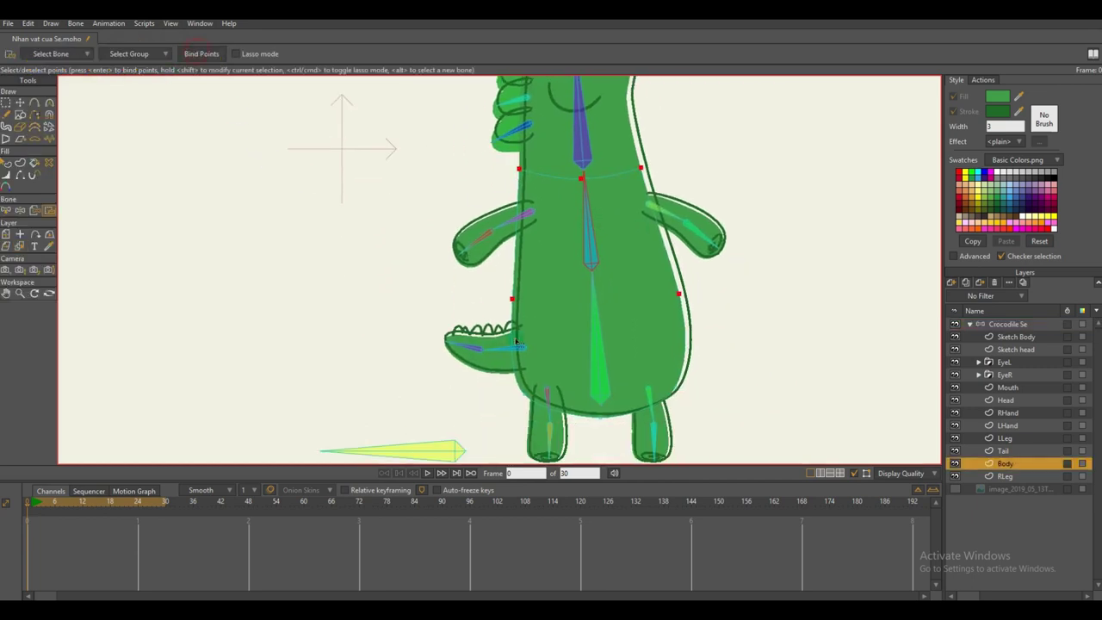
- Detach the head bone and both upper arm bones from their parent bone
left_click(1021, 327)
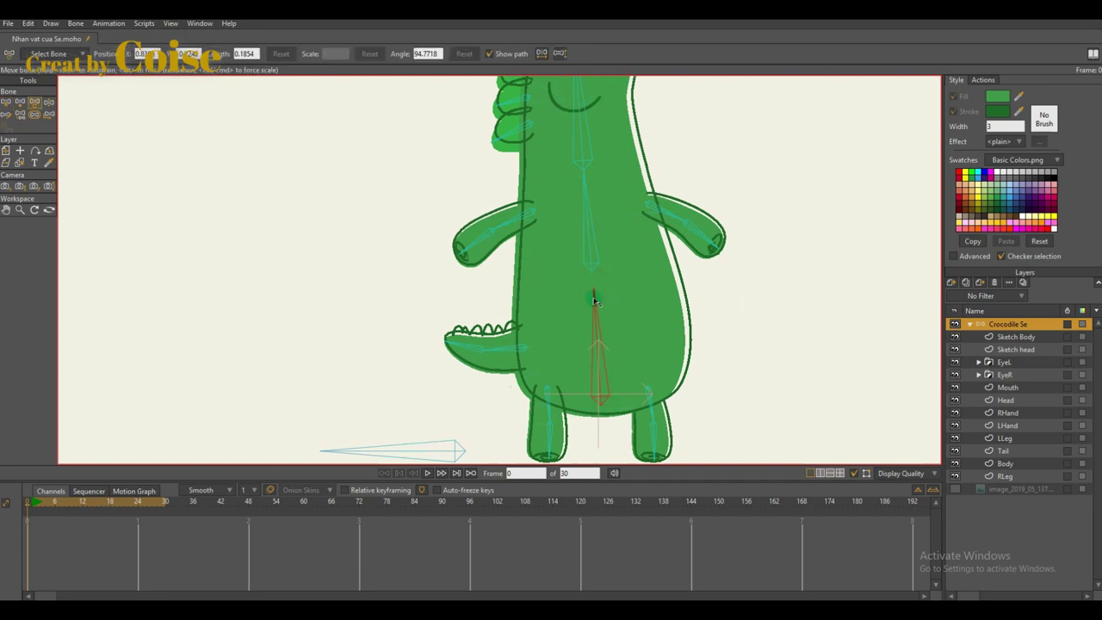
key("b")
left_click(583, 143)
key("p")
left_click(764, 157)
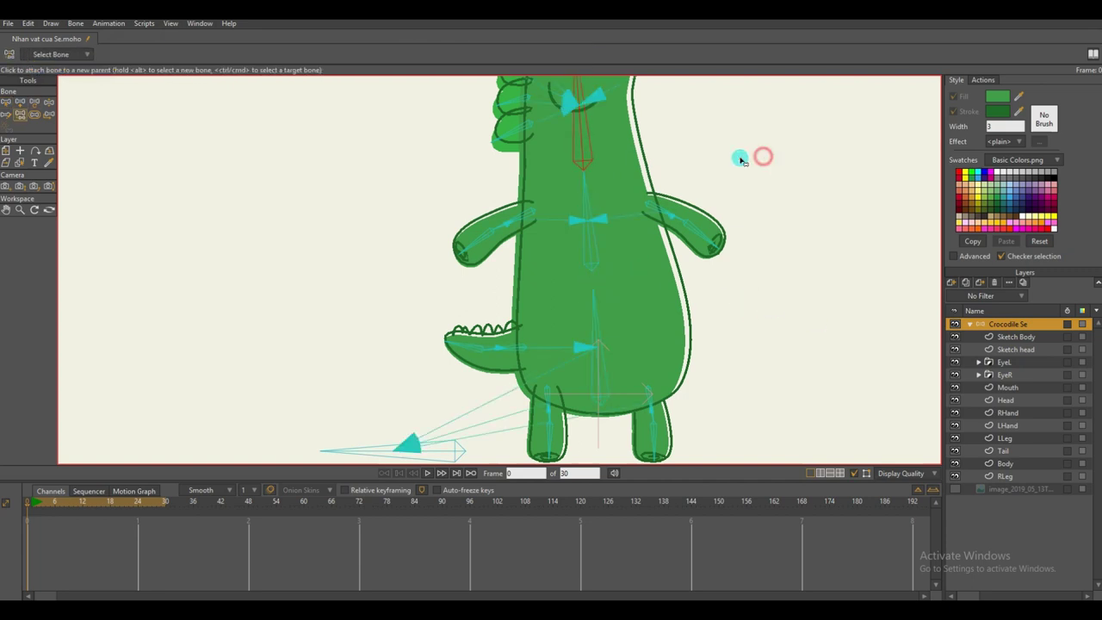
key("b")
left_click(661, 213)
left_click(531, 213, "shift")
key("p")
left_click(782, 145)
- Move the middle spine bone down so its base is level with the Body layer's mid-side points
key("t")
key("b")
left_click(589, 250)
key("t")
left_click_drag(591, 269, 593, 289)
key("j")
left_click(629, 293)
scroll(631, 249, "up", 2)
key("g")
left_click_drag(410, 290, 733, 344)
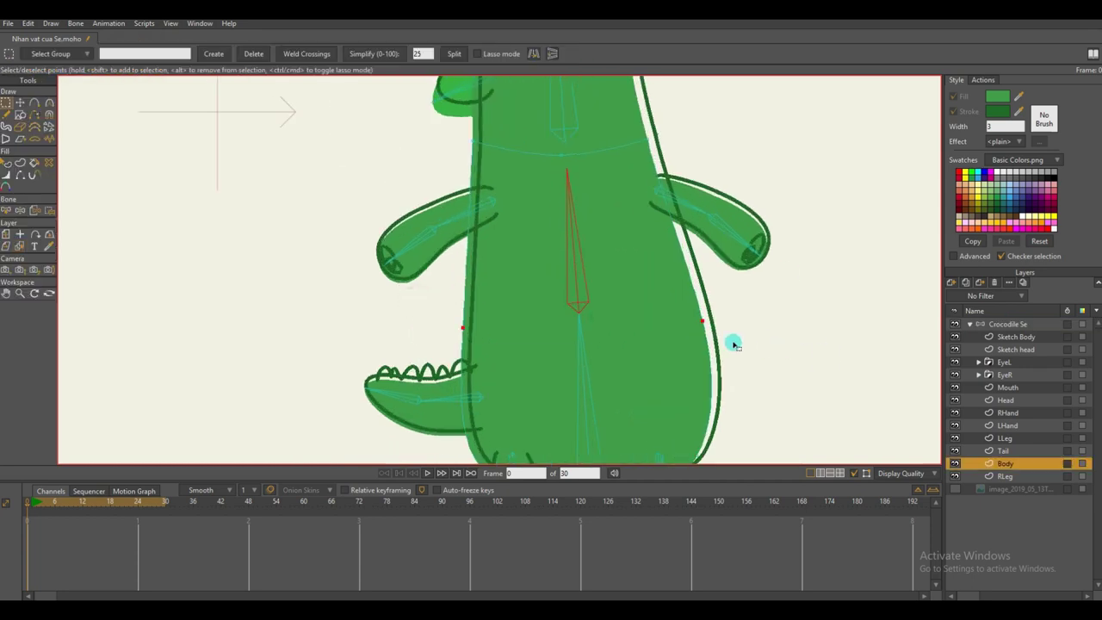
- Stretch the lower and middle spine bones so their tips meet the bases of the bones above them
left_click(1009, 324)
left_click(579, 338)
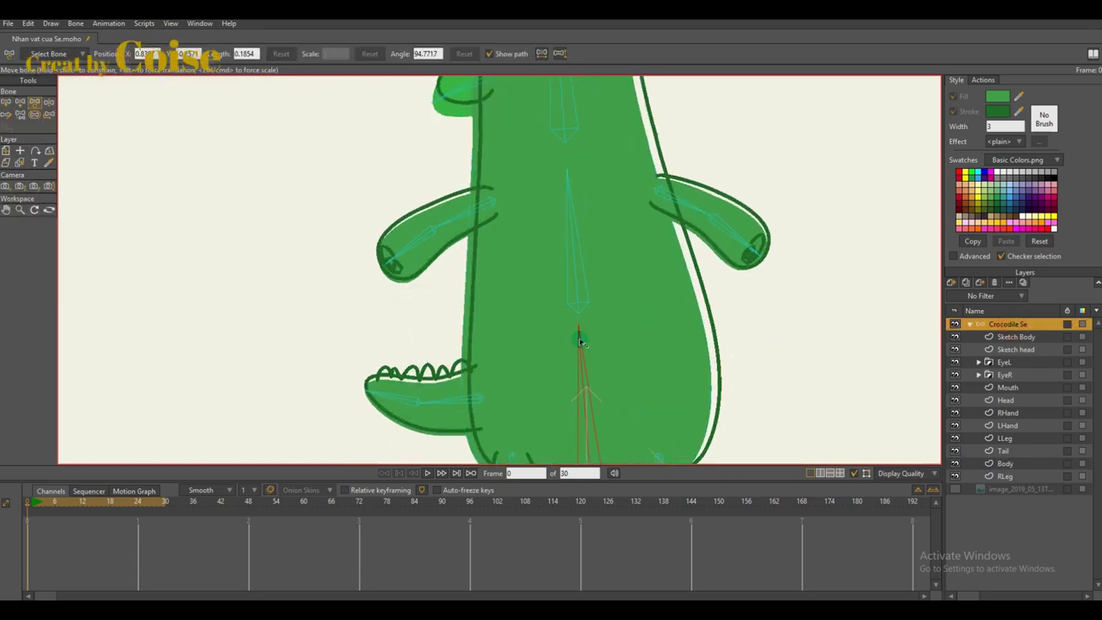
left_click_drag(567, 179, 565, 144)
scroll(565, 146, "up", 2)
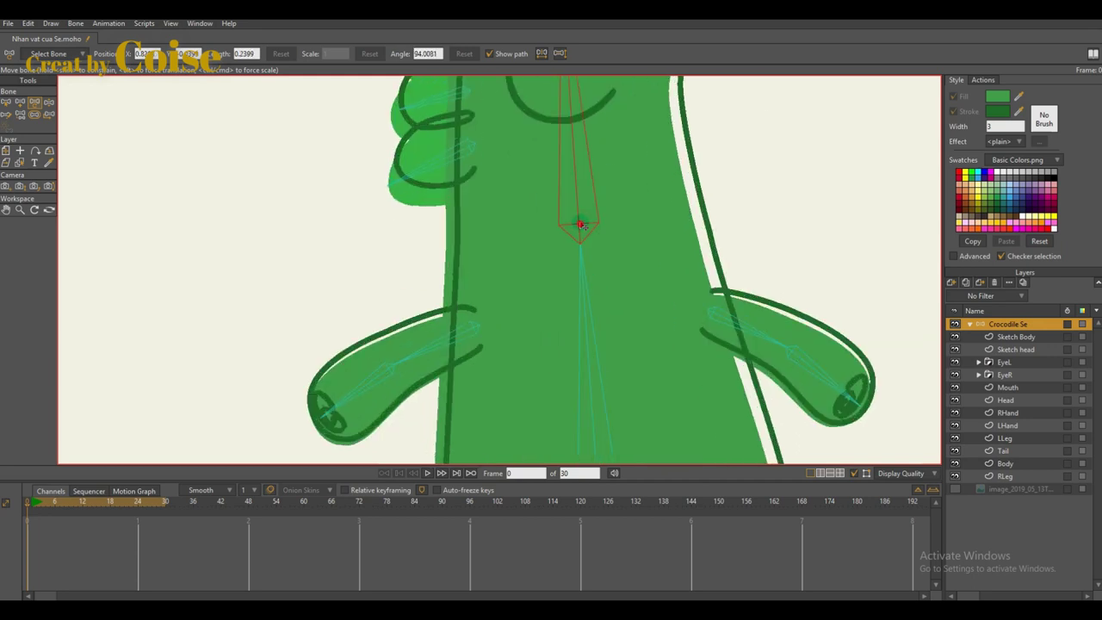
scroll(605, 277, "down", 3)
left_click_drag(641, 374, 638, 320)
- Parent the head bone and both upper arm bones to the middle spine bone
key("b")
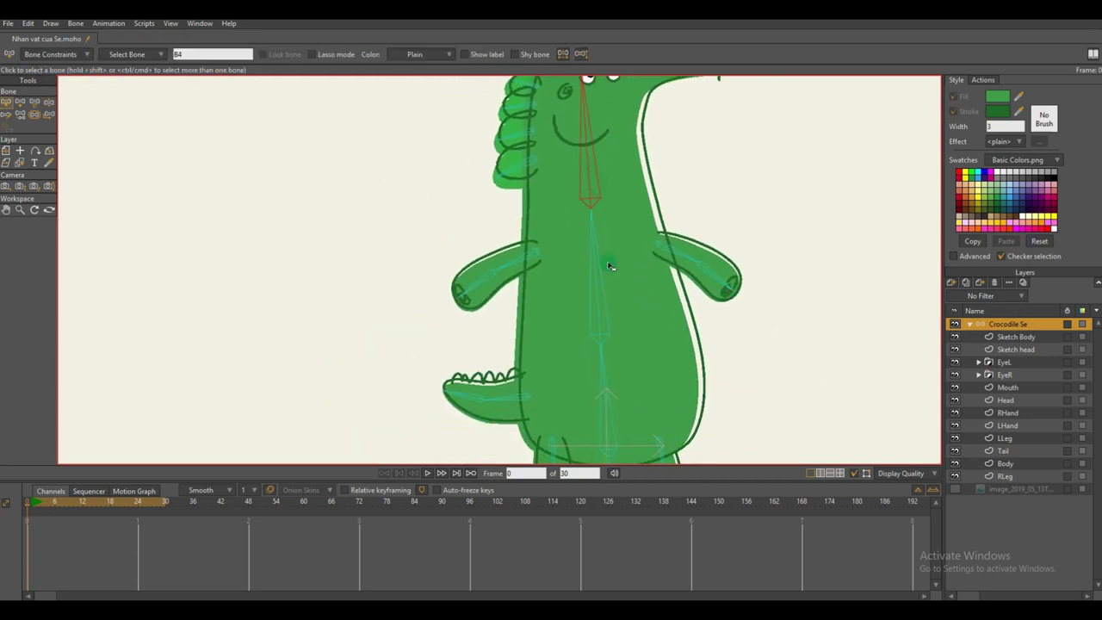
key("p")
left_click(598, 291)
key("b")
left_click(525, 252)
left_click(670, 248, "shift")
key("p")
left_click(597, 286)
- Parent the middle spine bone to the lower spine bone
left_click_drag(607, 418, 617, 351)
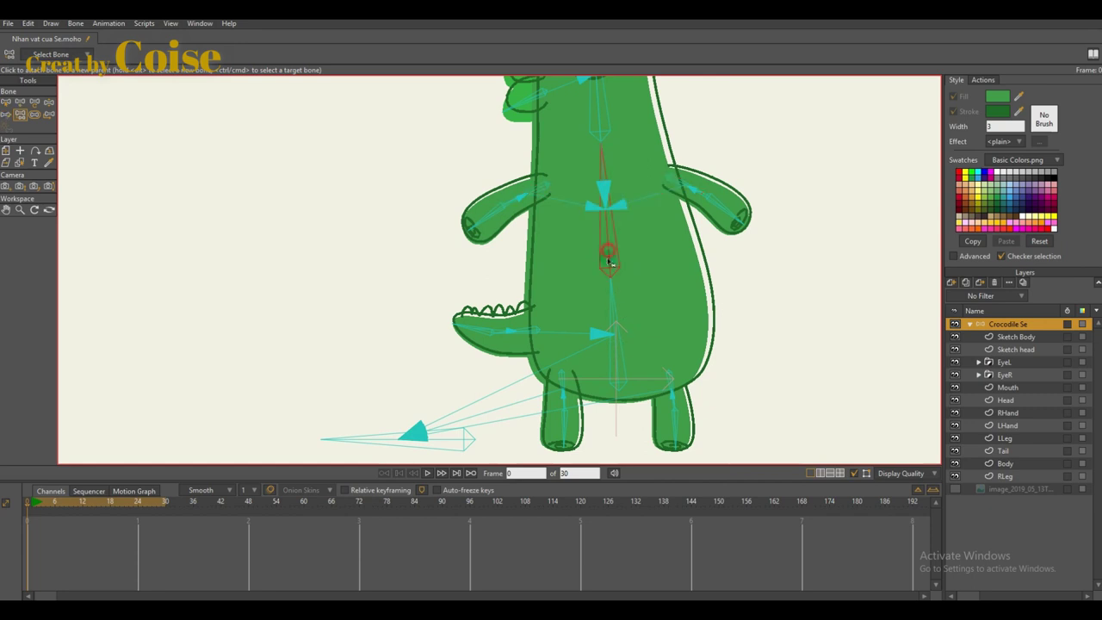
left_click(616, 322)
key("b")
left_click(818, 288)
- Test how the body deforms by bending the head and spine bones
scroll(602, 361, "up", 3)
scroll(587, 331, "down", 3)
left_click_drag(578, 312, 581, 380)
key("z")
mouse_move(597, 248)
left_mouse_down()
mouse_move(571, 246)
mouse_move(612, 249)
left_mouse_up()
mouse_move(608, 323)
left_mouse_down()
mouse_move(622, 329)
mouse_move(609, 322)
left_mouse_up()
key("b")
scroll(609, 321, "down", 3)
key("z")
mouse_move(606, 260)
left_mouse_down()
mouse_move(654, 250)
mouse_move(613, 258)
mouse_move(643, 259)
mouse_move(638, 268)
mouse_move(592, 260)
mouse_move(598, 272)
left_mouse_up()
key("b")
scroll(598, 272, "up", 5)
- Bind the RHand and LHand layer points to their upper arm and forearm bones
left_click(667, 263)
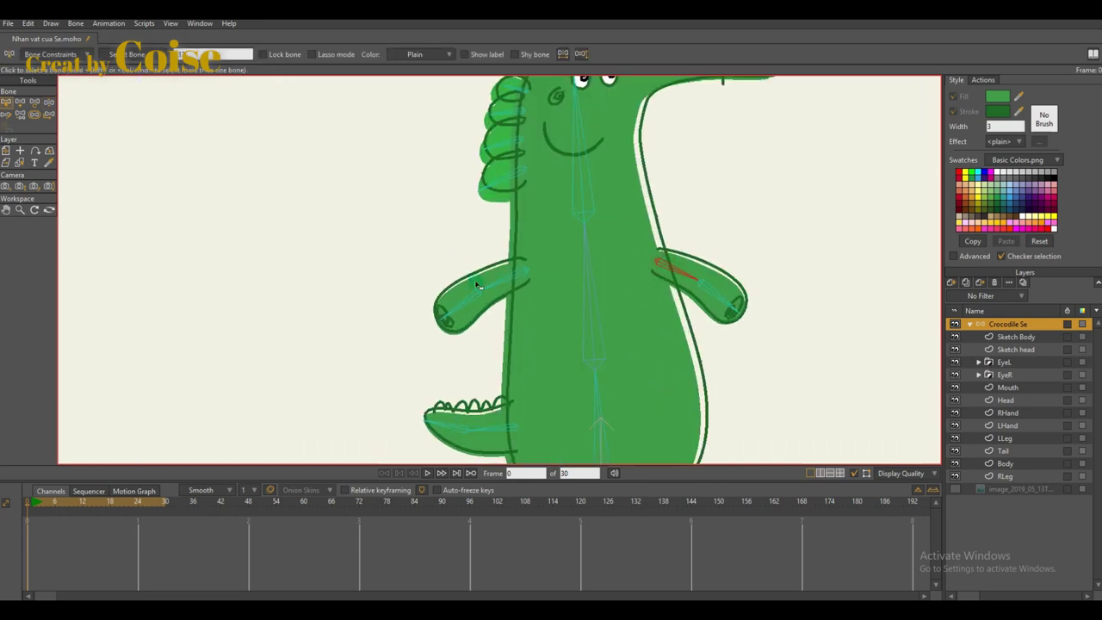
right_click(715, 279, "alt")
key("i")
scroll(600, 287, "up", 3)
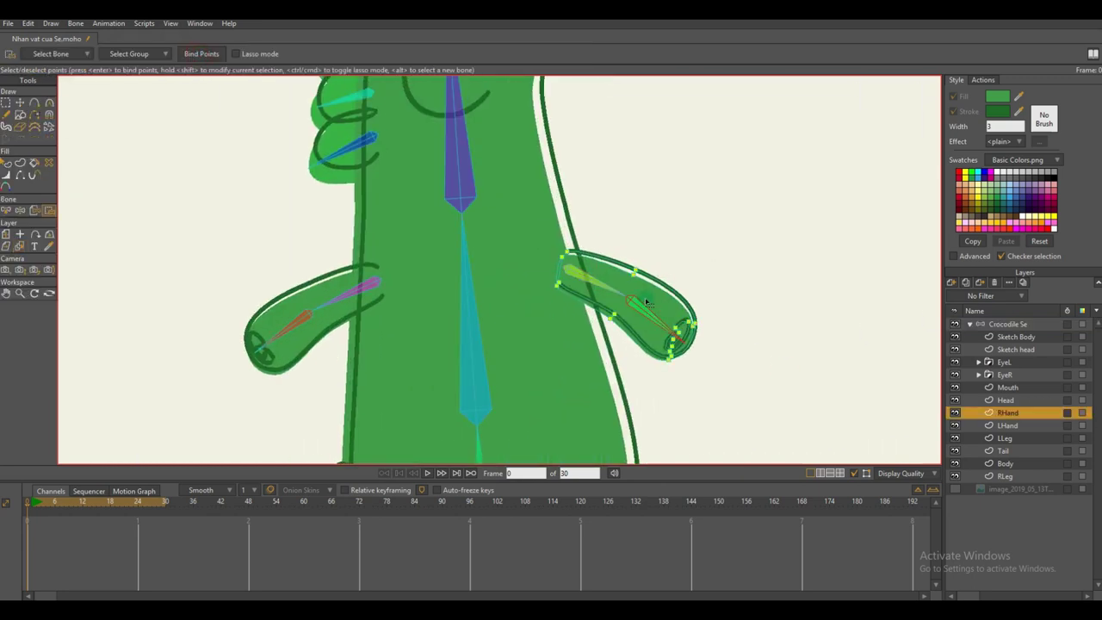
right_click(330, 288, "alt")
left_click_drag(330, 288, 445, 271)
left_click(463, 276, "alt")
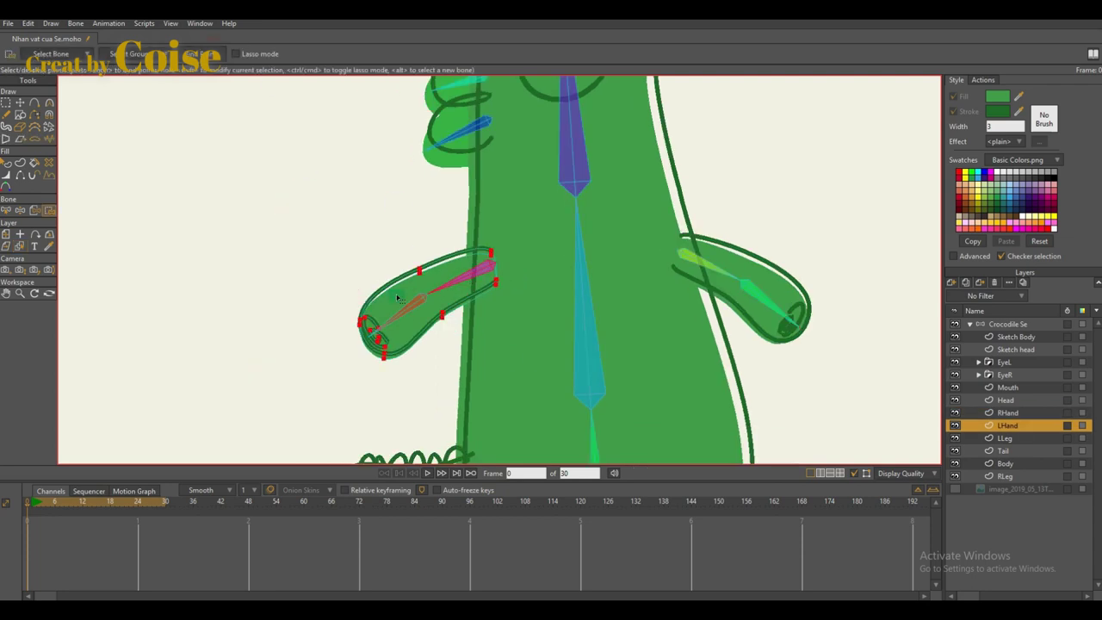
- Bind the Tail layer's root points to the tail base bone and its tip points to the tail tip bone
left_click_drag(445, 322, 444, 81)
right_click(451, 268, "alt")
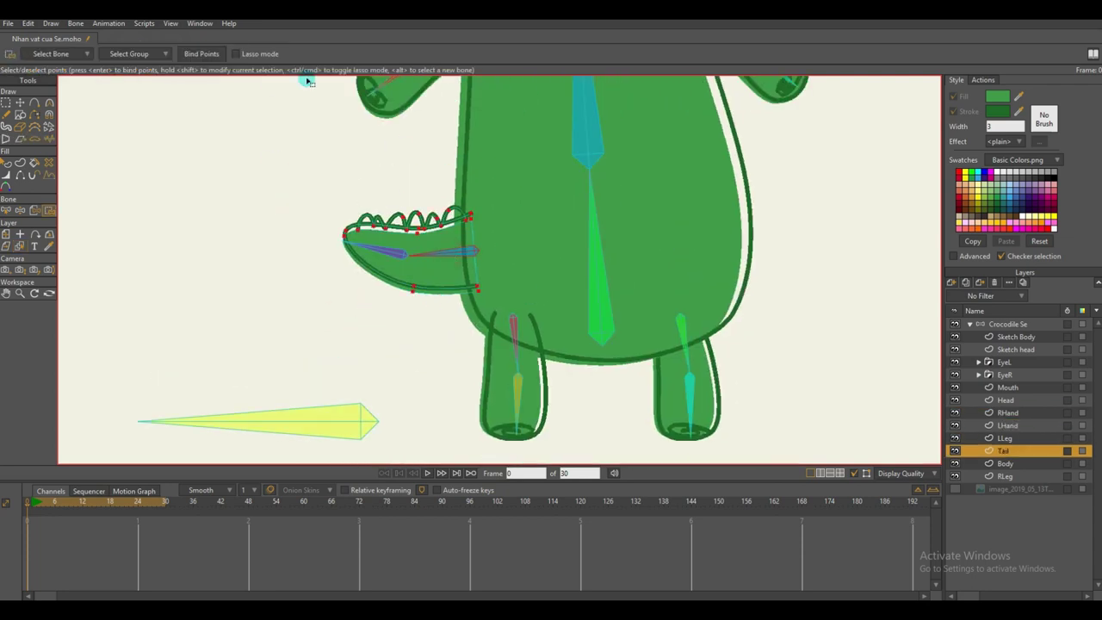
left_click_drag(594, 352, 561, 368)
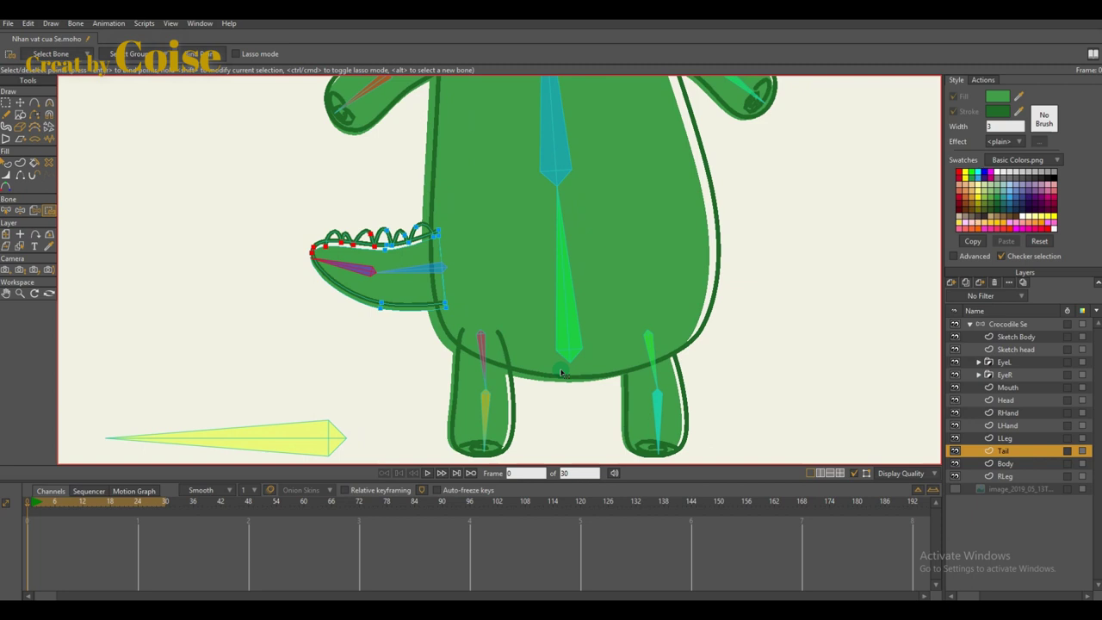
- Bind the LLeg and RLeg layer points to their own leg bones
left_click_drag(679, 375, 675, 353)
right_click(499, 369, "alt")
left_click(476, 334, "alt")
left_click_drag(402, 289, 552, 413)
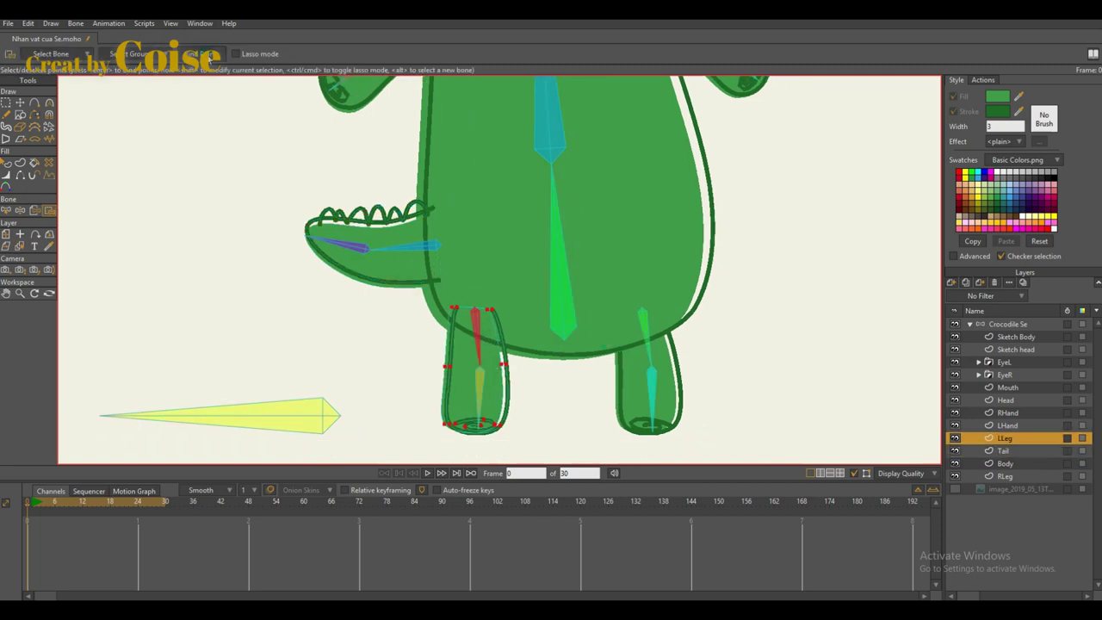
left_click(639, 382, "ctrl+alt")
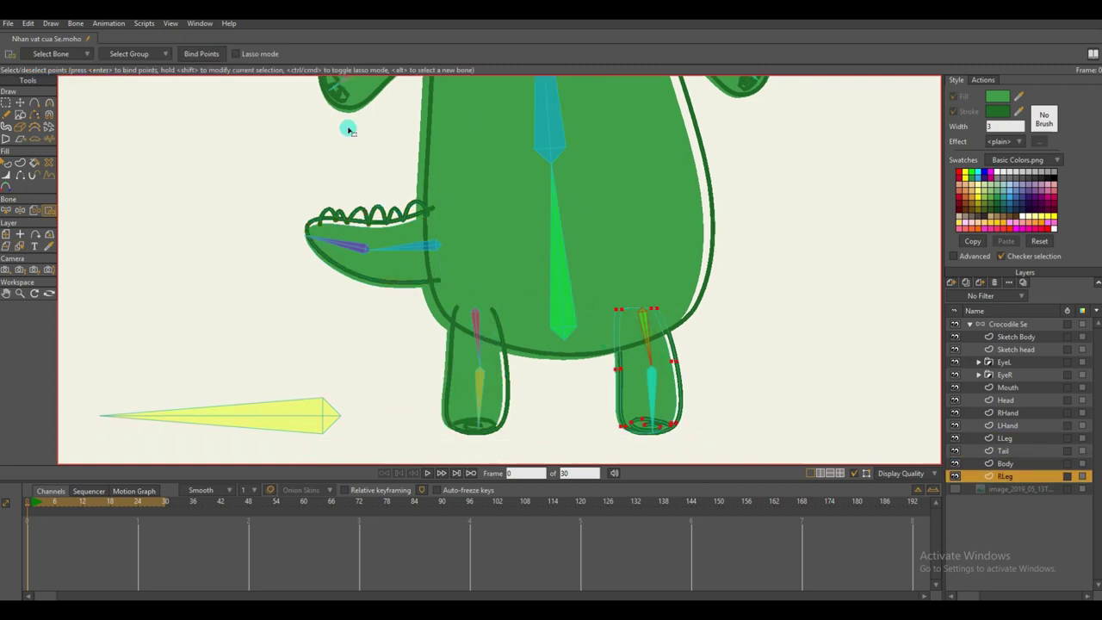
- Test the limb bindings by bending the crocodile's leg and arm bones
left_click(1000, 325)
scroll(731, 301, "down", 2)
mouse_move(668, 389)
left_mouse_down()
mouse_move(632, 368)
mouse_move(654, 379)
left_mouse_up()
left_click_drag(532, 387, 547, 347)
left_click(684, 393)
scroll(639, 250, "down", 2)
left_click_drag(637, 256, 628, 355)
key("z")
left_click_drag(725, 245, 702, 433)
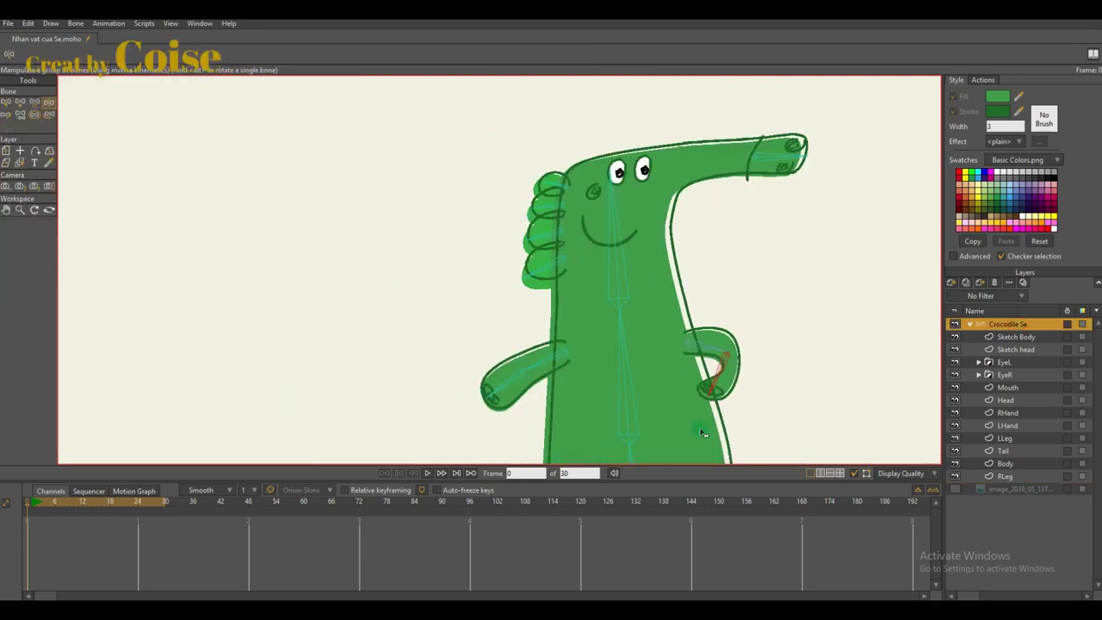
scroll(612, 399, "down", 3)
scroll(627, 430, "up", 2)
left_click_drag(514, 333, 561, 332)
- Test the torso bindings by tilting the head bone and the spine bones
key("b")
scroll(615, 305, "down", 2)
key("z")
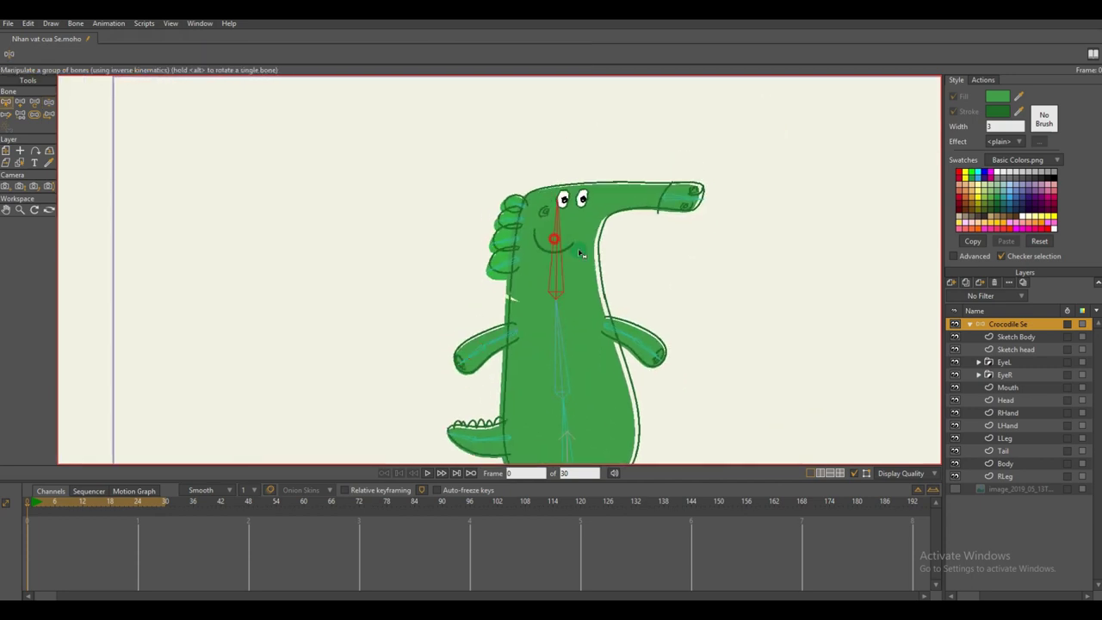
left_click_drag(556, 240, 568, 246)
left_click_drag(555, 327, 594, 346)
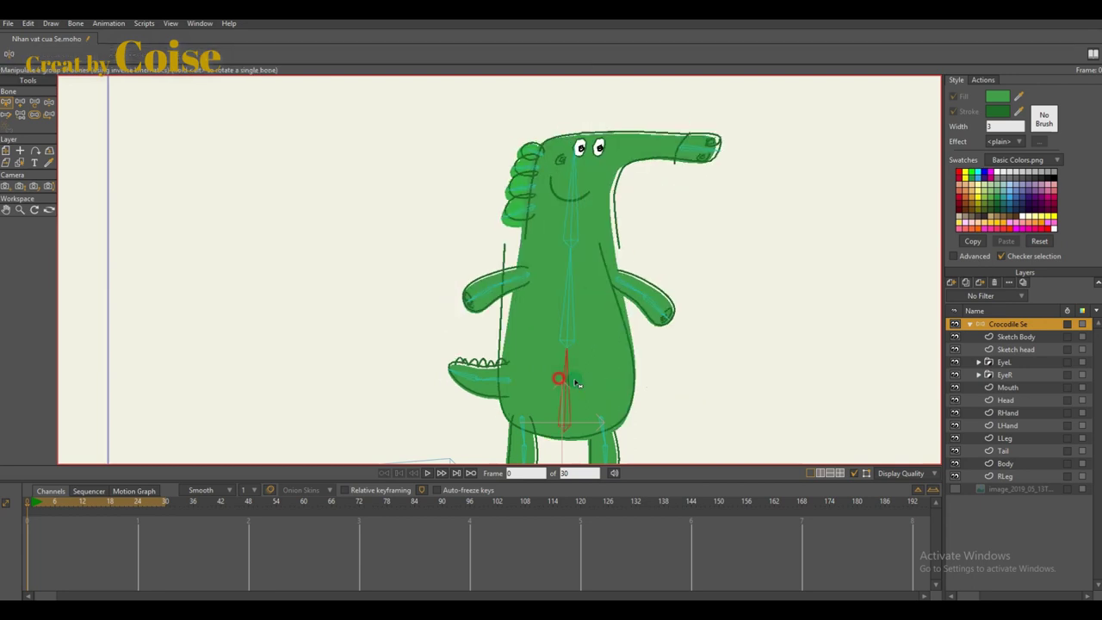
- Bind the Sketch Body layer's outline points to the middle spine bone
left_click(1027, 346)
left_click(1032, 336)
left_click_drag(596, 300, 590, 308)
key("i")
left_click(550, 311, "alt")
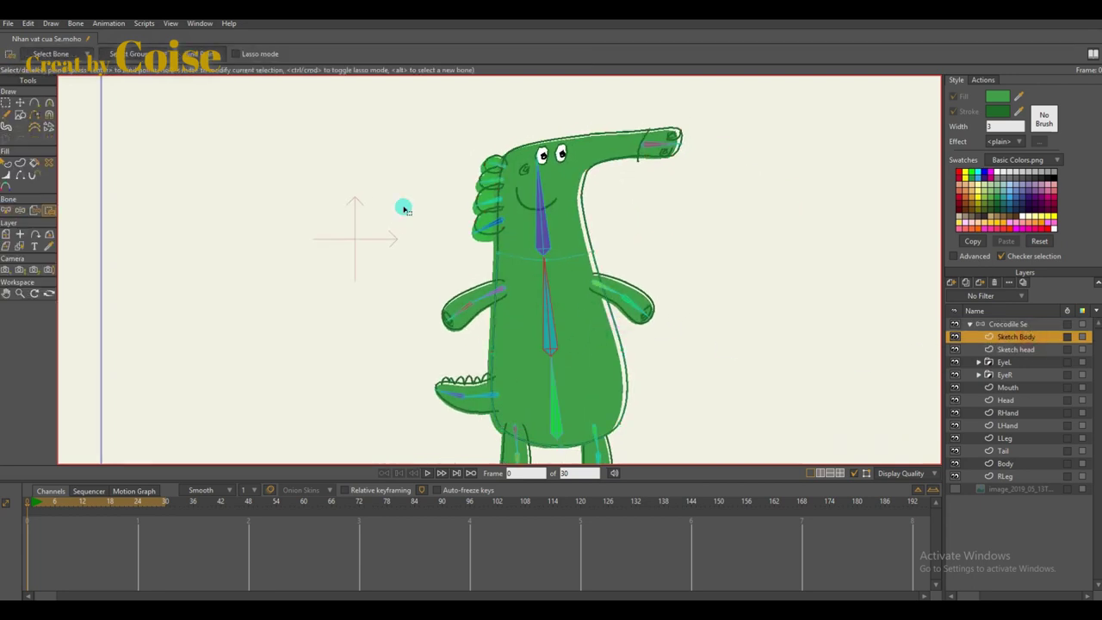
left_click_drag(405, 207, 659, 456)
left_click_drag(500, 188, 488, 131)
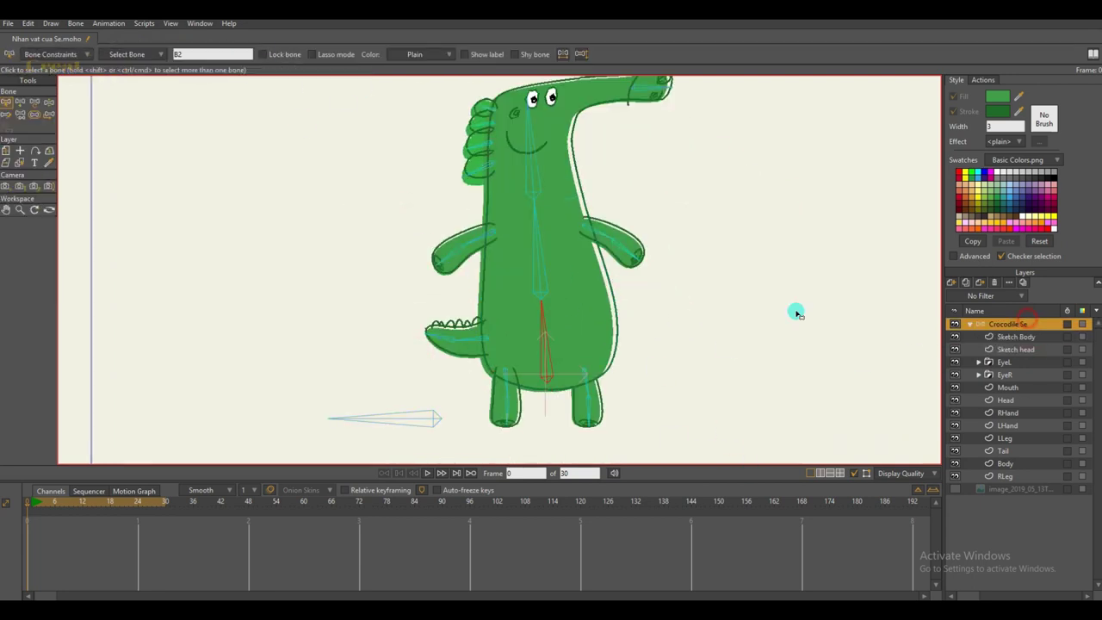
- Bend the spine and head bones to check that the body sketch follows the body
left_click_drag(582, 282, 553, 279)
mouse_move(581, 205)
left_mouse_down()
mouse_move(556, 214)
mouse_move(578, 203)
left_mouse_up()
left_click_drag(561, 278, 553, 283)
left_click_drag(585, 203, 532, 207)
key("b")
key("b")
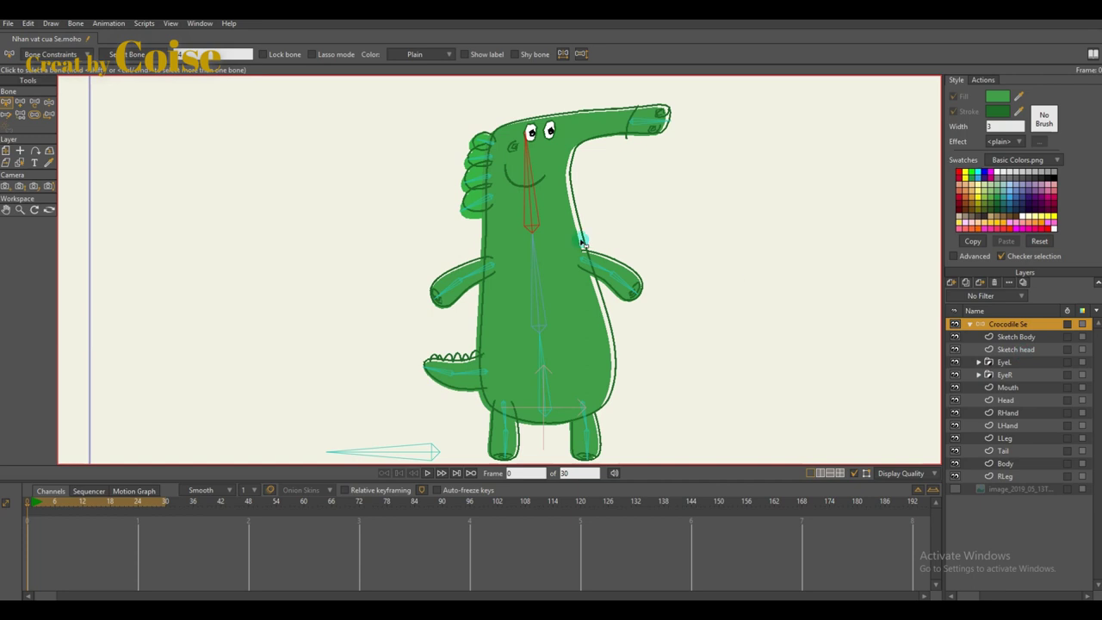
- Examine the Body layer's two outer points at the neck joint
scroll(552, 229, "up", 5)
key("j")
left_click(560, 304)
key("g")
scroll(516, 219, "up", 5)
key("t")
key("g")
left_click_drag(619, 263, 634, 277)
scroll(216, 113, "down", 2)
key("t")
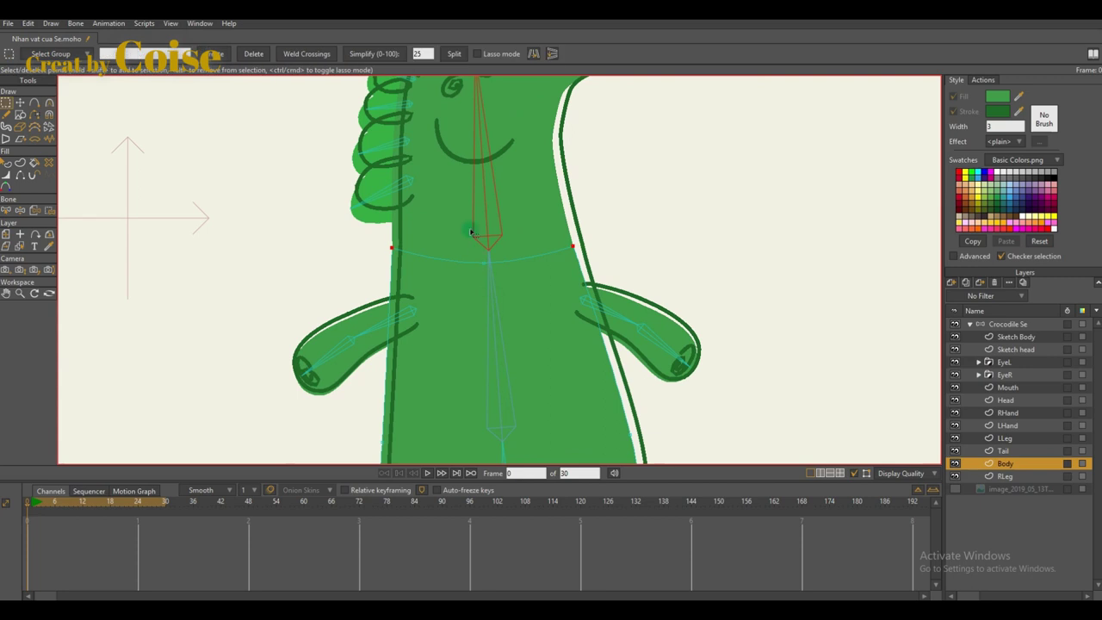
- Lower the Head layer's bottom centre point at the neck and adjust its curvature
key("j")
scroll(496, 225, "up", 2)
left_click(490, 203)
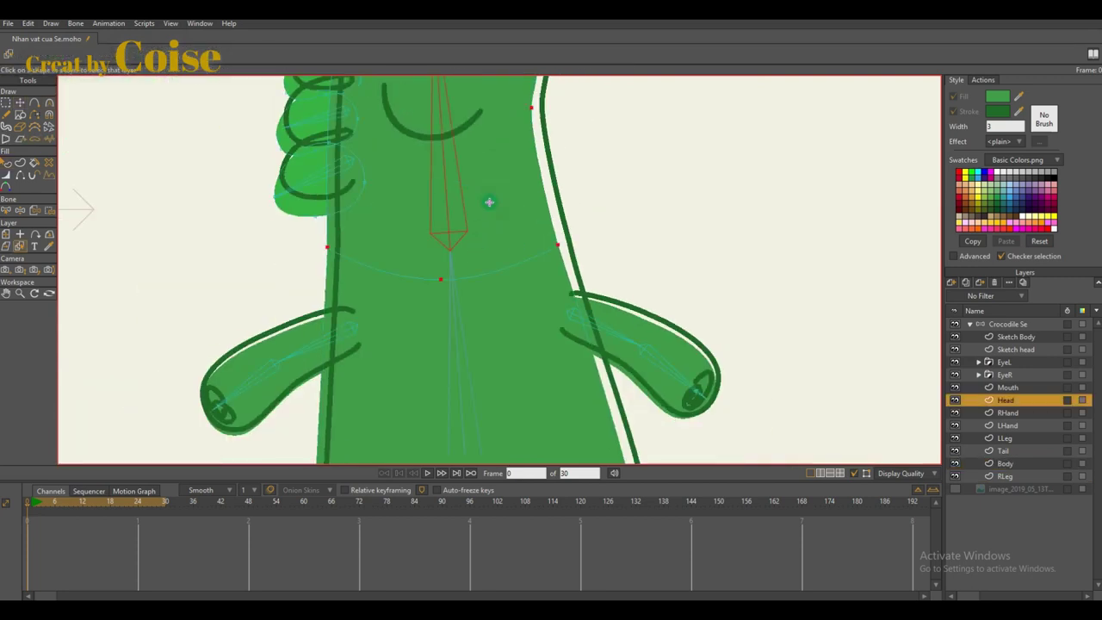
left_click_drag(489, 204, 496, 241)
key("t")
key("g")
key("c")
key("g")
key("t")
left_click_drag(447, 319, 450, 350)
key("c")
key("t")
key("q")
scroll(448, 344, "down", 3)
scroll(449, 343, "up", 3)
scroll(375, 328, "down", 5)
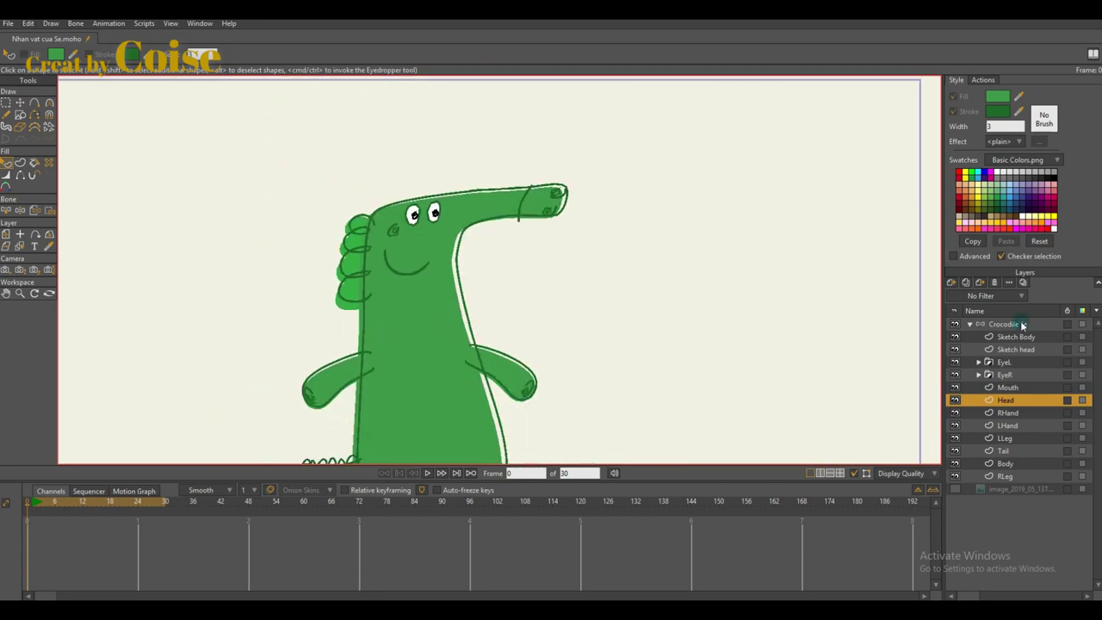
- Tilt the head and middle spine bones to check the overlap at the neck joint
left_click(1022, 324)
scroll(482, 332, "up", 2)
scroll(602, 323, "down", 3)
key("z")
left_click_drag(482, 273, 507, 292)
scroll(463, 346, "up", 3)
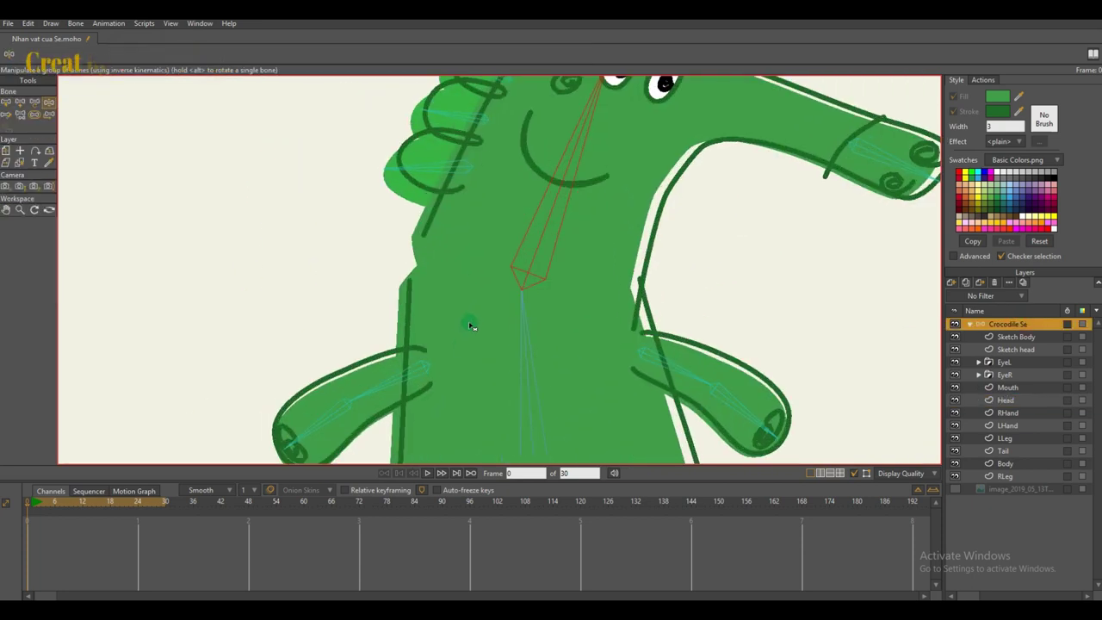
scroll(472, 325, "down", 4)
scroll(512, 364, "up", 1)
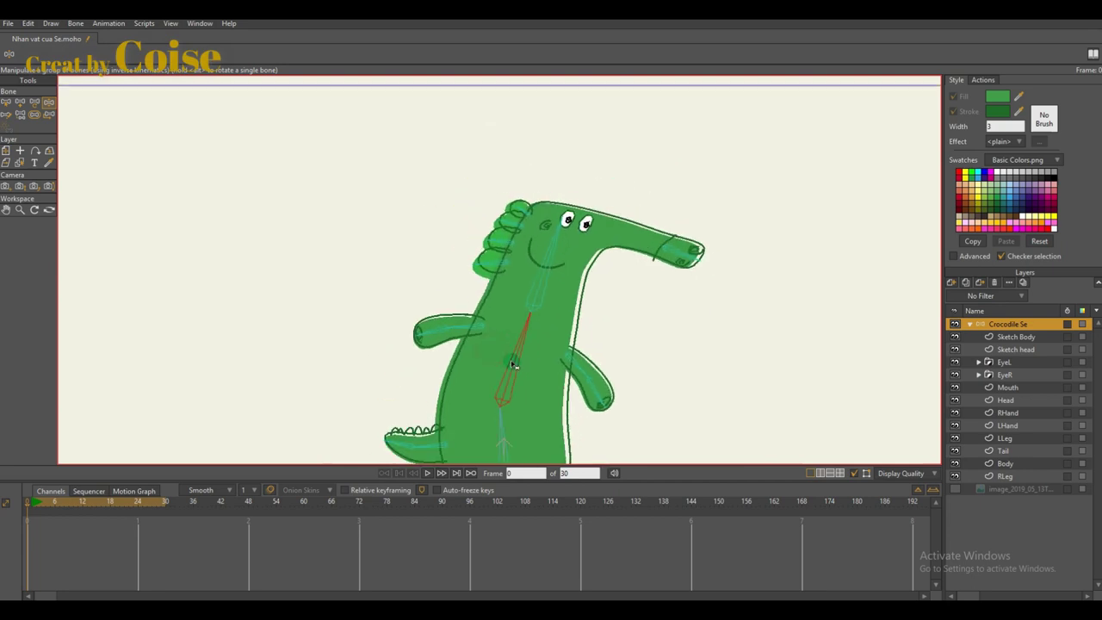
scroll(511, 365, "down", 2)
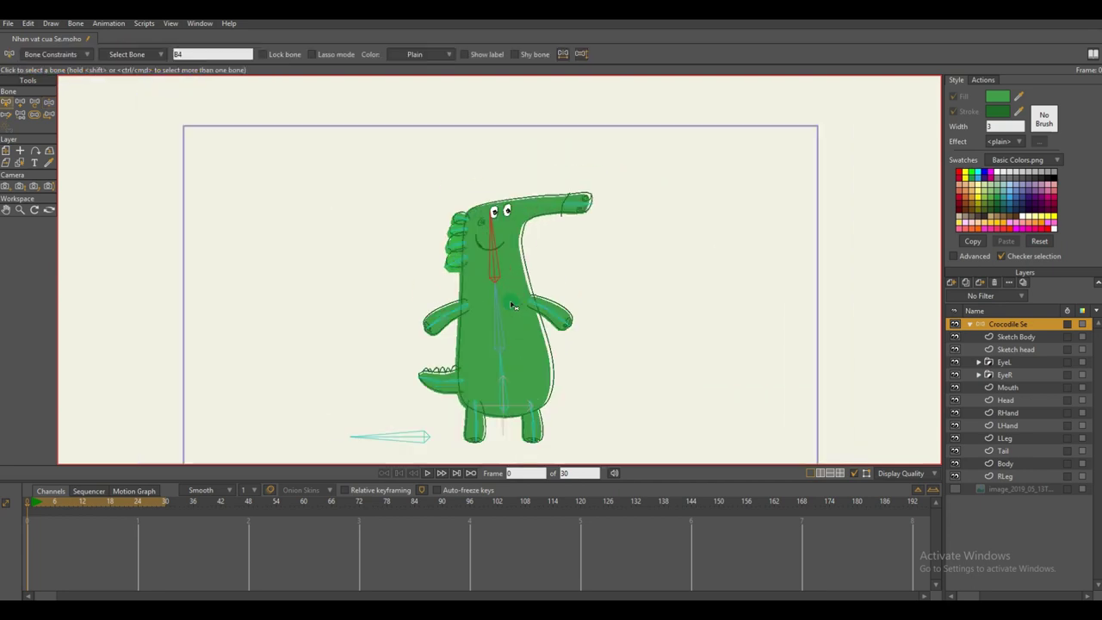
scroll(511, 305, "down", 1)
scroll(516, 301, "up", 2)
scroll(524, 299, "down", 2)
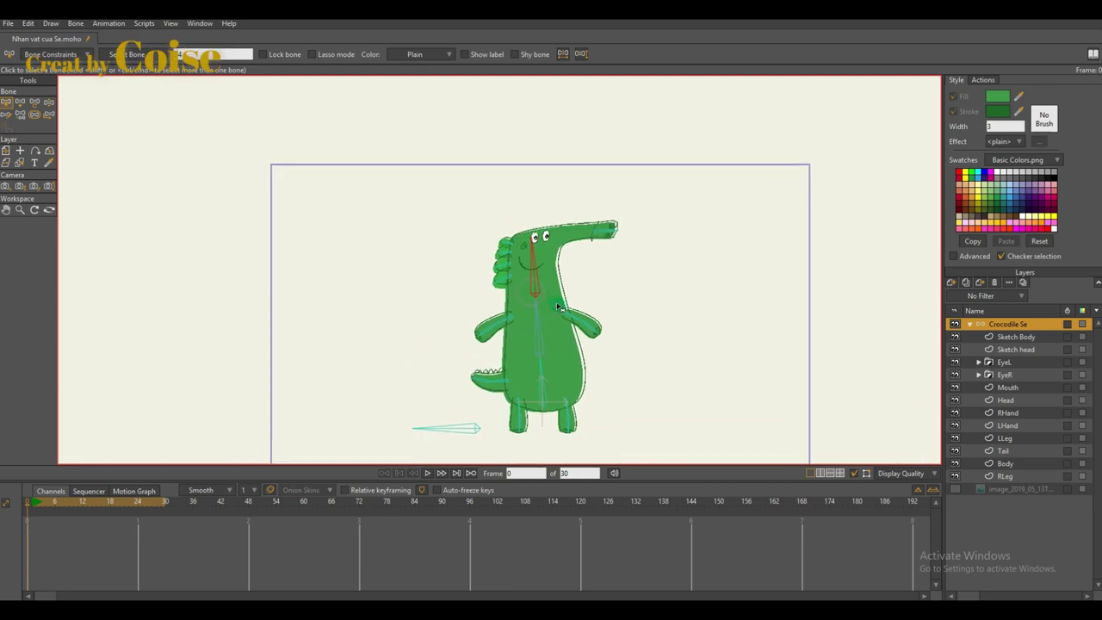
- Bind the Sketch head layer's three lowest neck points to the middle spine bone
scroll(585, 263, "up", 3)
left_click(1015, 349)
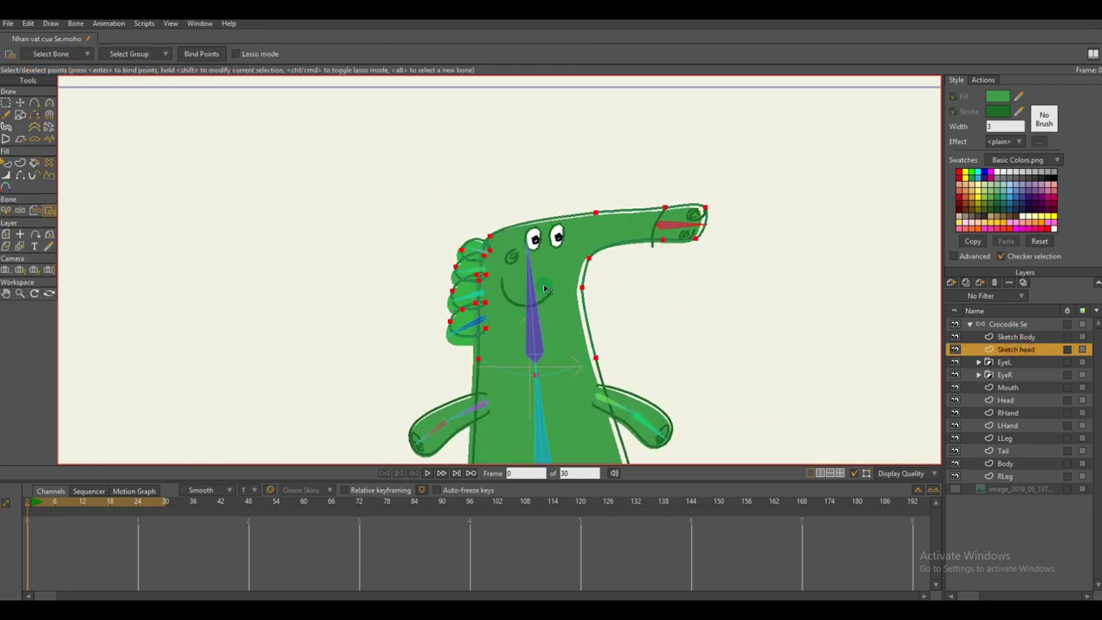
scroll(563, 382, "up", 3)
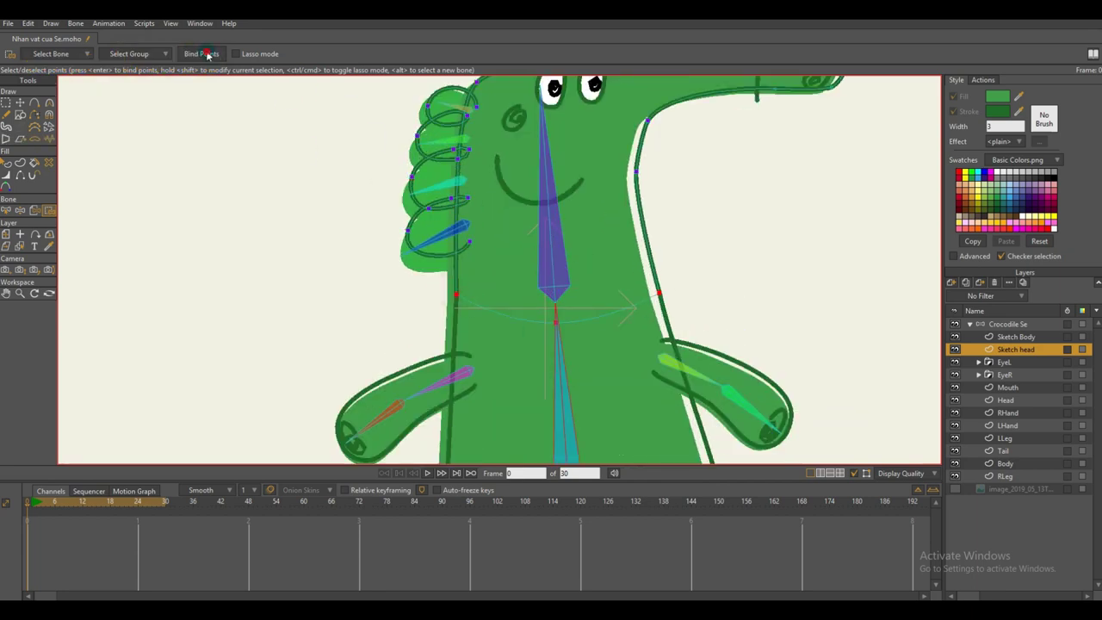
- Tilt the head bone to check how the head fill and the Sketch head outline follow it
scroll(909, 336, "down", 2)
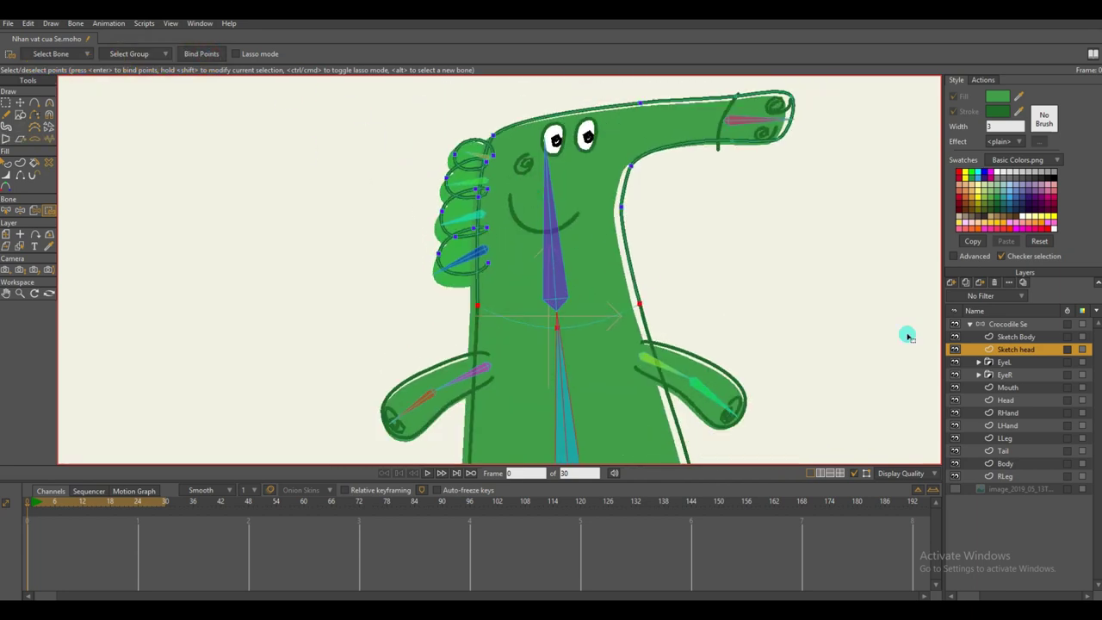
left_click(954, 349)
left_click(955, 350)
left_click(1005, 400)
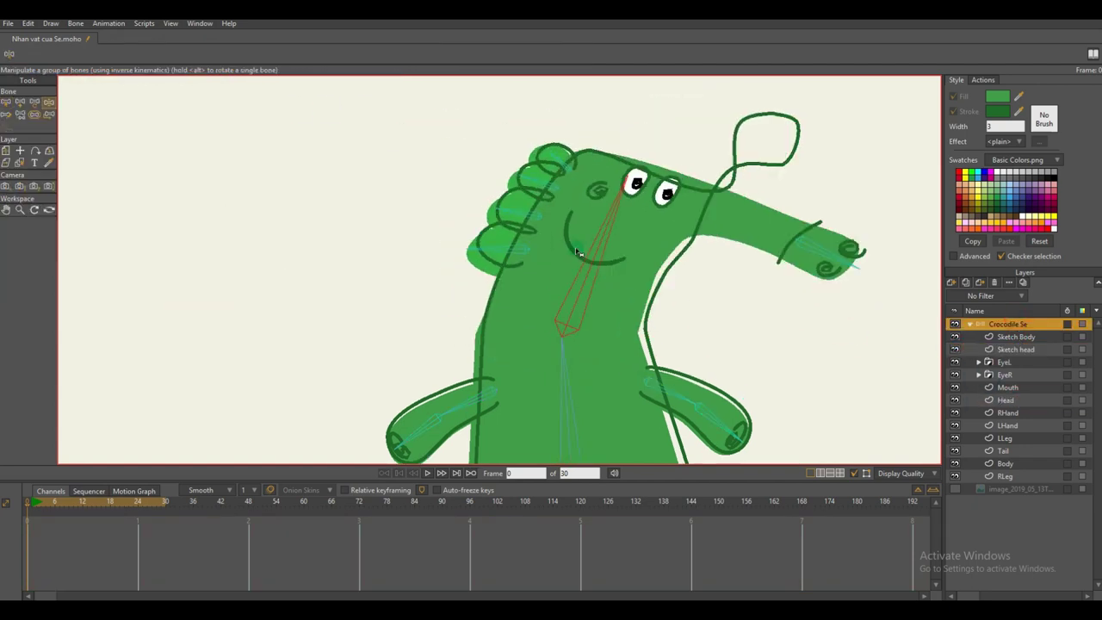
left_click_drag(619, 258, 600, 283)
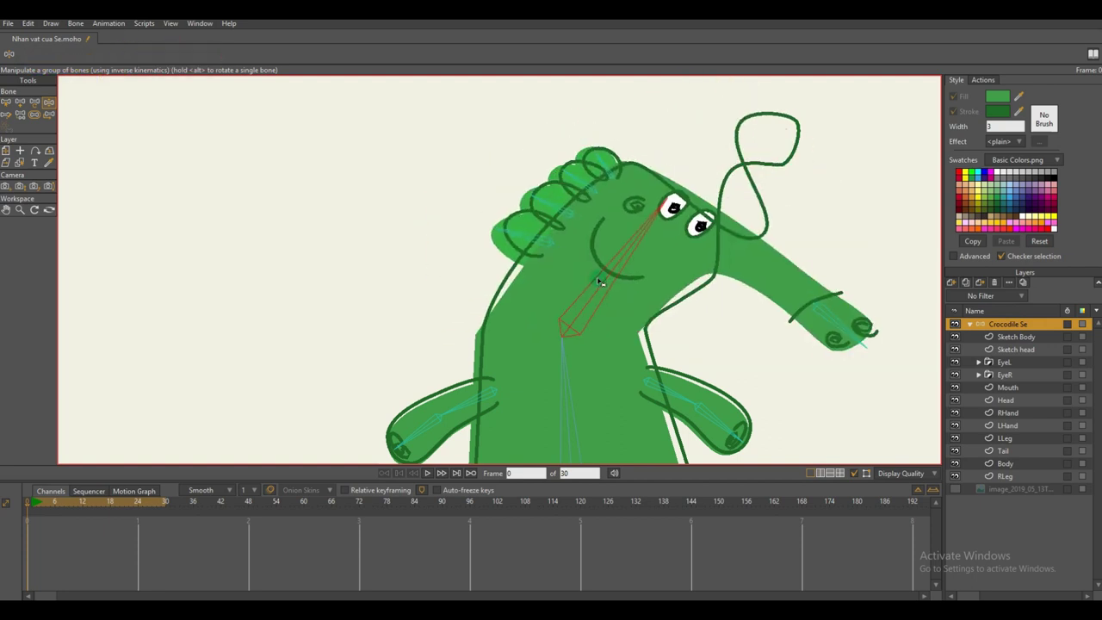
- Examine which Head and Sketch head points follow the snout bone, rotating the bone as a test
right_click(699, 157, "alt")
key("i")
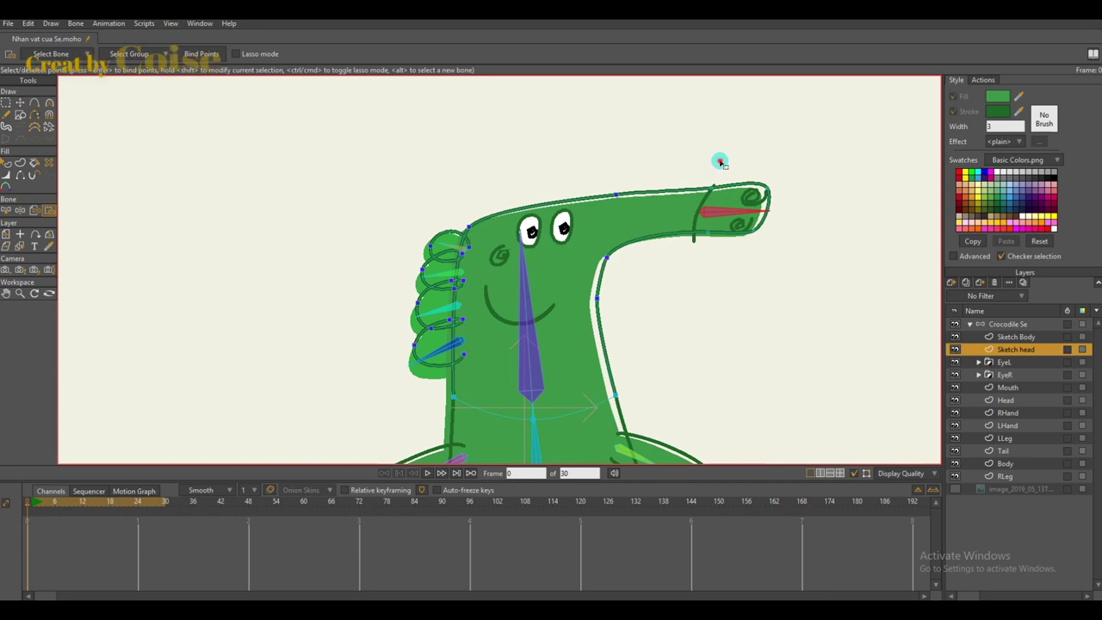
scroll(719, 162, "up", 5)
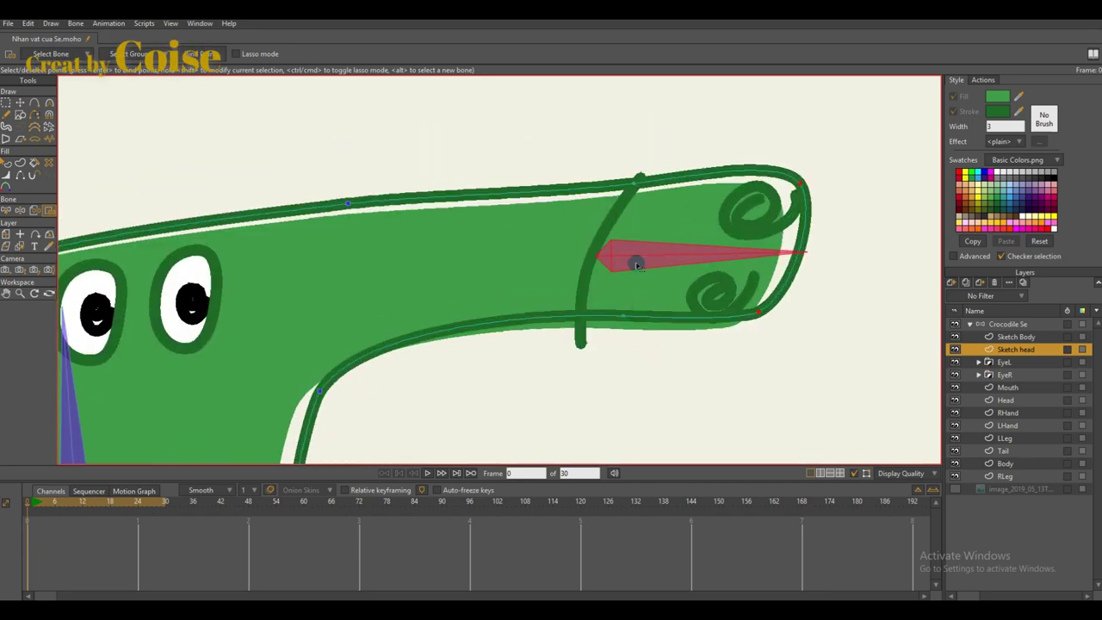
left_click(1007, 323)
mouse_move(694, 246)
left_mouse_down()
mouse_move(701, 293)
mouse_move(701, 256)
left_mouse_up()
key("b")
left_click_drag(607, 273, 646, 275)
right_click(620, 295, "alt")
scroll(573, 337, "down", 1)
left_click_drag(575, 339, 652, 315)
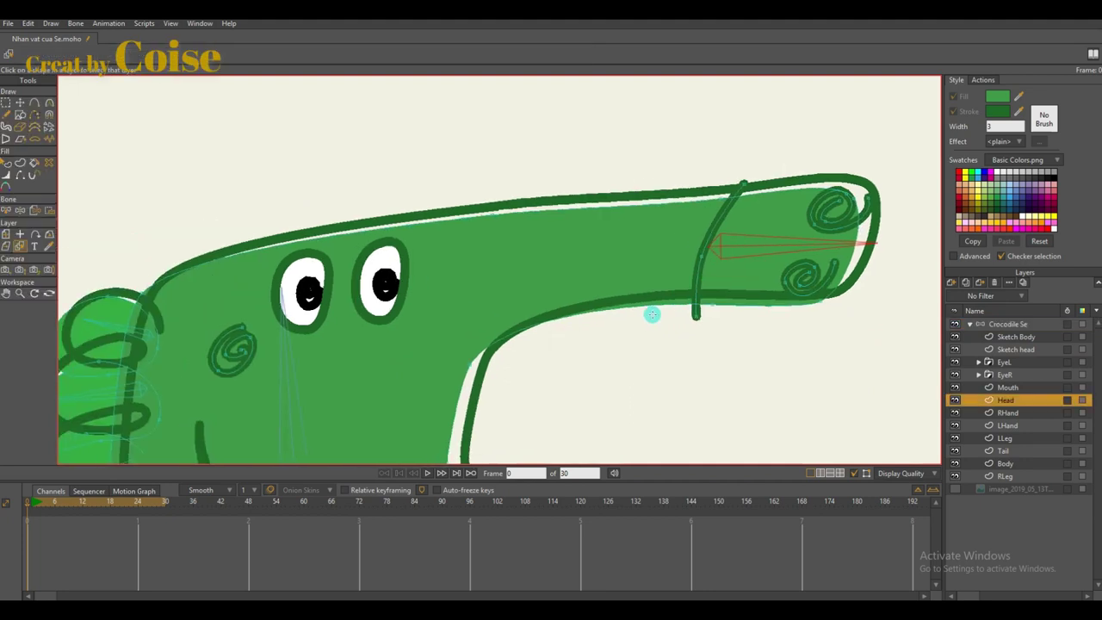
scroll(653, 316, "down", 1)
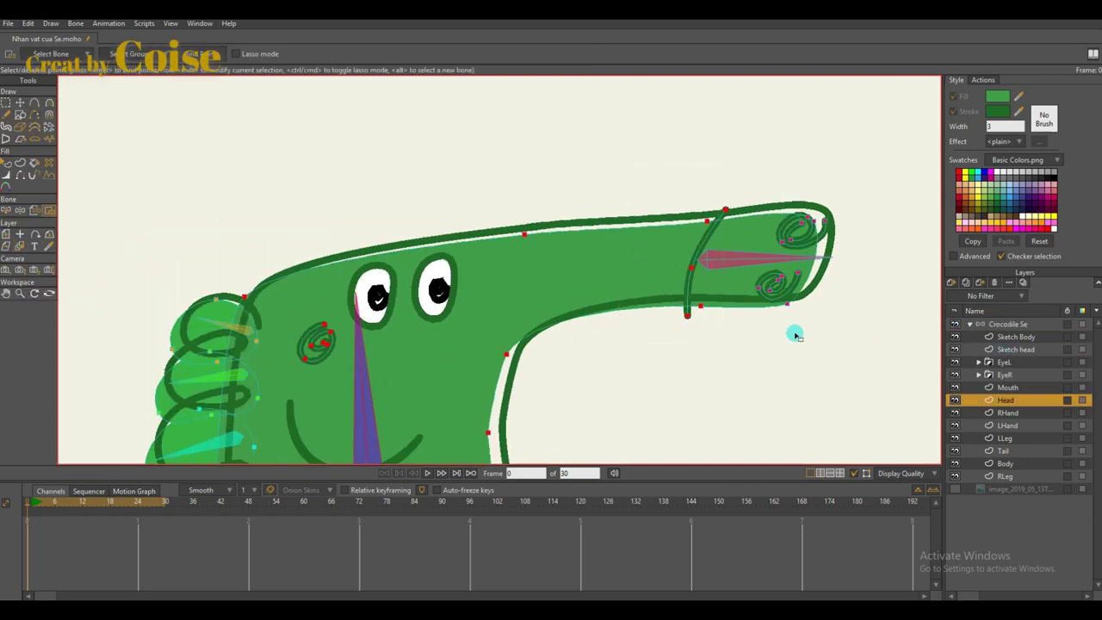
- Bind the Sketch head layer's four outline points around the snout end to the snout bone
left_click(1009, 351)
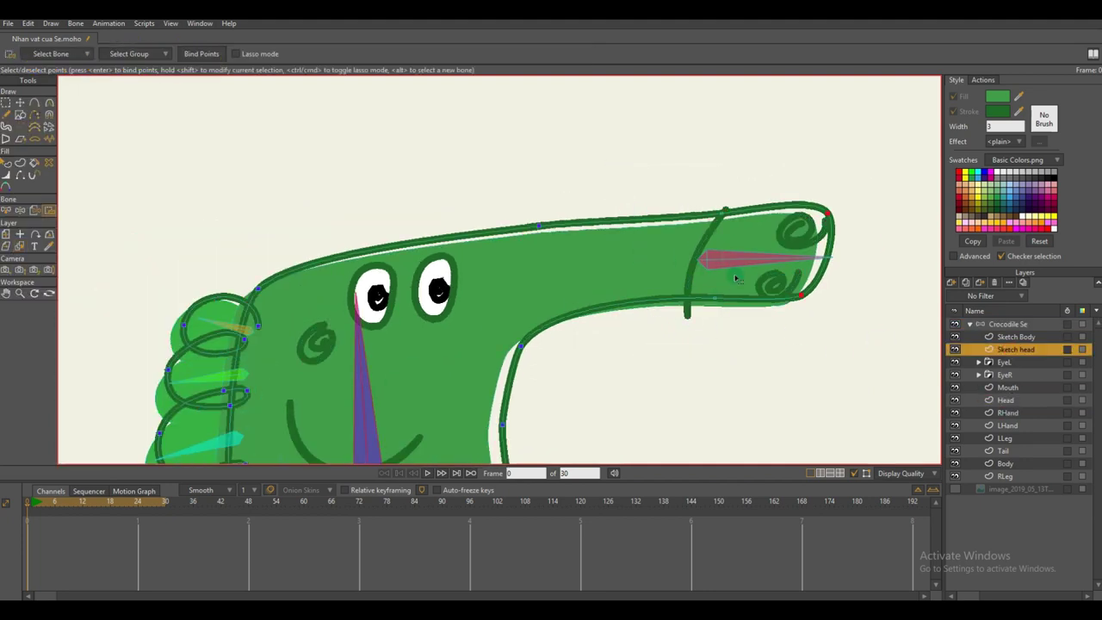
left_click(1037, 320)
mouse_move(755, 252)
left_mouse_down()
mouse_move(741, 289)
mouse_move(747, 260)
left_mouse_up()
mouse_move(363, 389)
left_mouse_down()
mouse_move(355, 392)
mouse_move(396, 401)
mouse_move(371, 387)
mouse_move(387, 390)
left_mouse_up()
key("b")
left_click(1015, 349)
key("i")
left_click(728, 262, "alt")
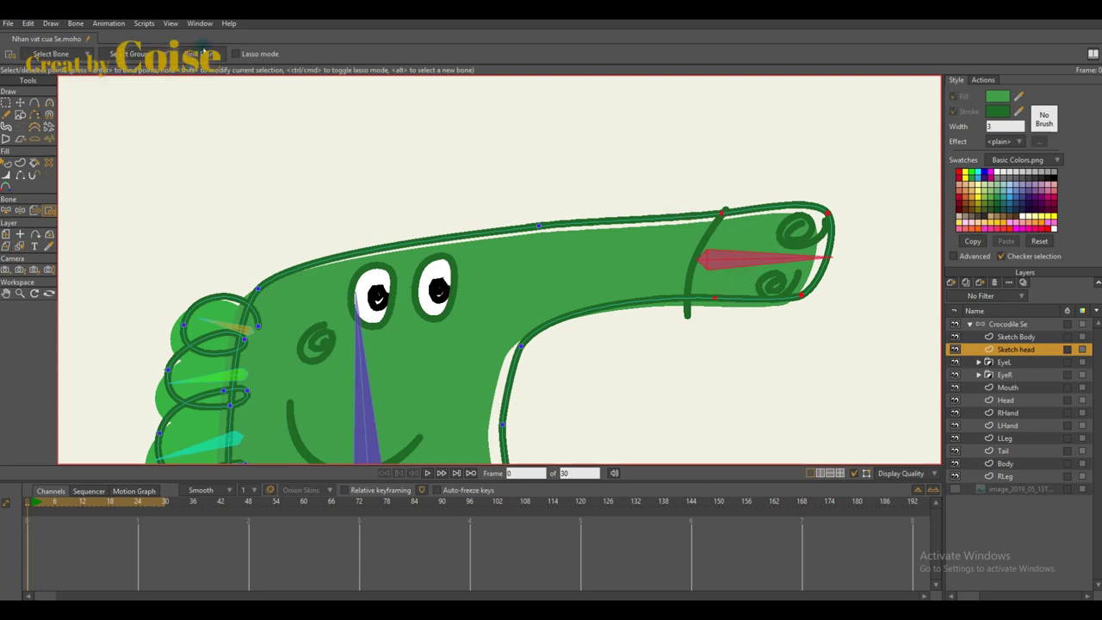
- Rotate the snout bone to check how the snout outline and fill bend together
left_click(1016, 325)
left_click_drag(777, 255, 740, 298)
left_click(1007, 401)
key("i")
left_click(1007, 325)
scroll(741, 285, "down", 2)
key("b")
key("z")
scroll(686, 305, "down", 2)
key("b")
left_click_drag(703, 366, 683, 336)
key("z")
- Add a second bone along the middle of the snout, ending at the base of the snout-tip bone
scroll(660, 288, "up", 4)
key("b")
left_click(569, 268)
key("a")
scroll(694, 280, "up", 5)
key("t")
left_click(666, 313)
scroll(647, 326, "down", 3)
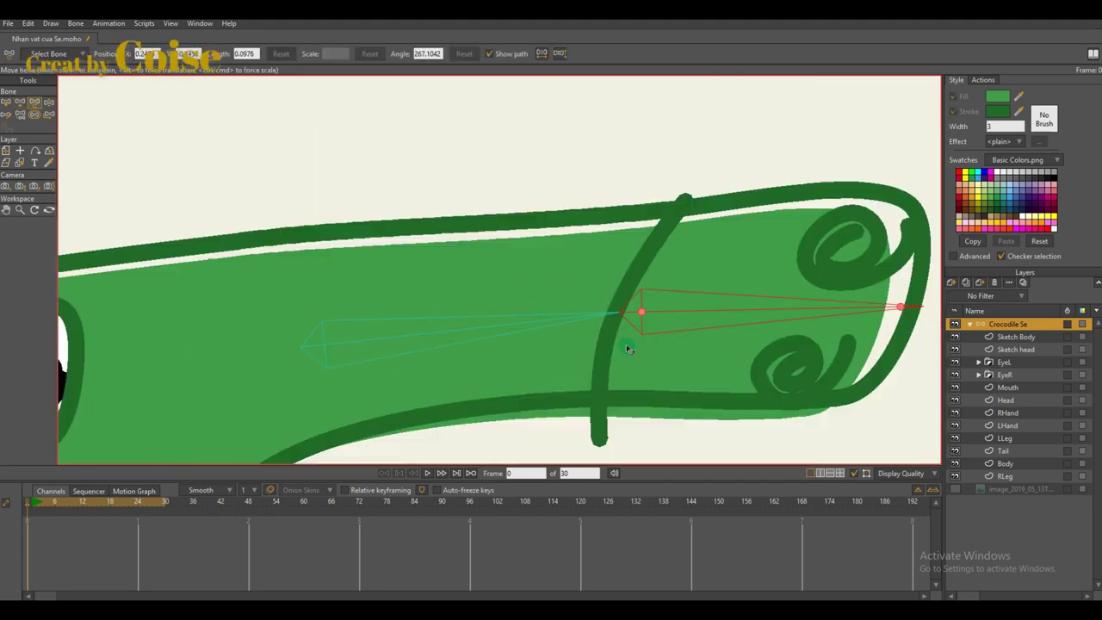
- Parent the snout-tip bone to the new mid-snout bone and the mid-snout bone to the head bone
key("j")
left_click(585, 352)
scroll(602, 370, "down", 2)
left_click_drag(634, 417, 691, 367)
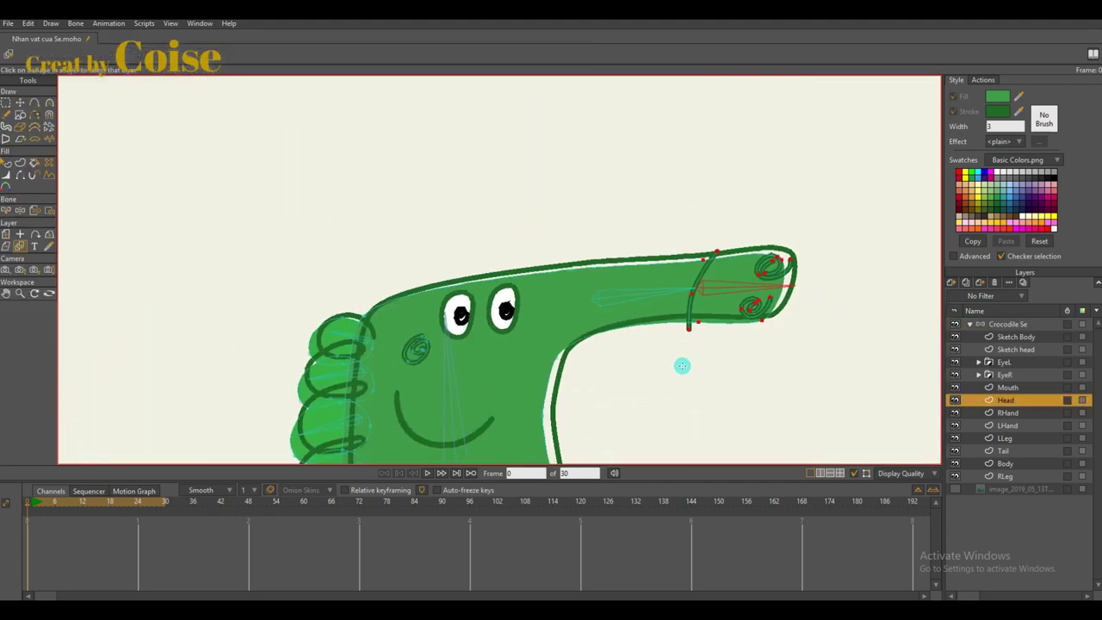
left_click(1048, 325)
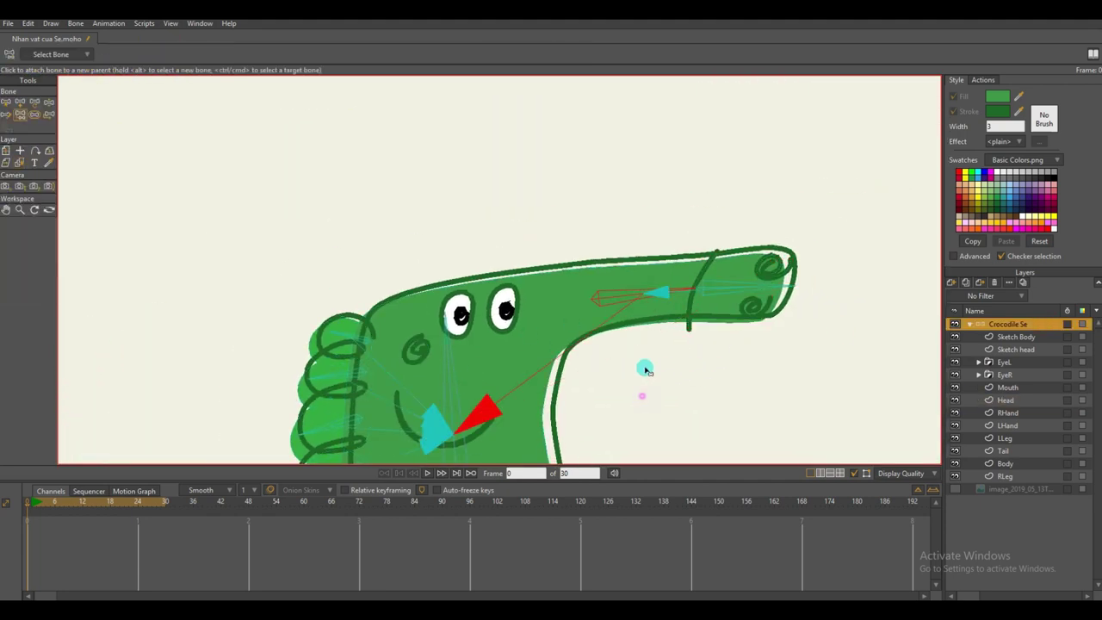
- Tilt the lowest spine bone to check that the new snout bone follows the body
left_click_drag(645, 370, 691, 216)
scroll(686, 217, "down", 7)
left_click_drag(651, 336, 653, 244)
key("z")
left_click_drag(607, 308, 614, 315)
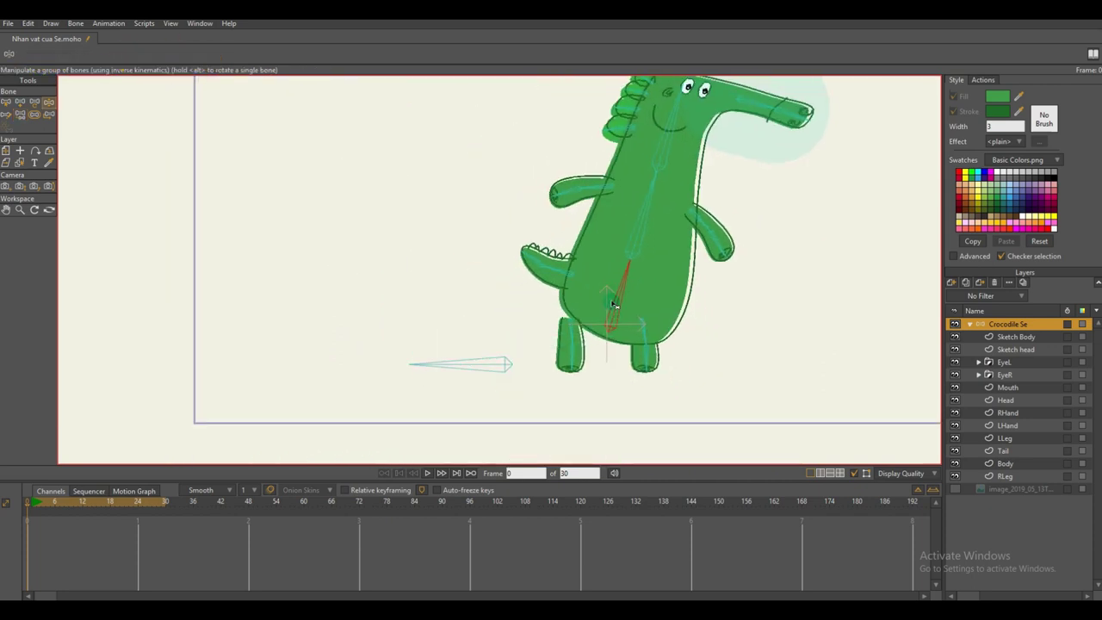
key("b")
left_click_drag(632, 148, 615, 297)
- Bind the Head layer's snout crease points and the neighbouring outline points to the mid-snout bone
scroll(616, 290, "up", 8)
left_click_drag(661, 262, 656, 305)
scroll(655, 305, "up", 1)
right_click(663, 295, "alt")
key("i")
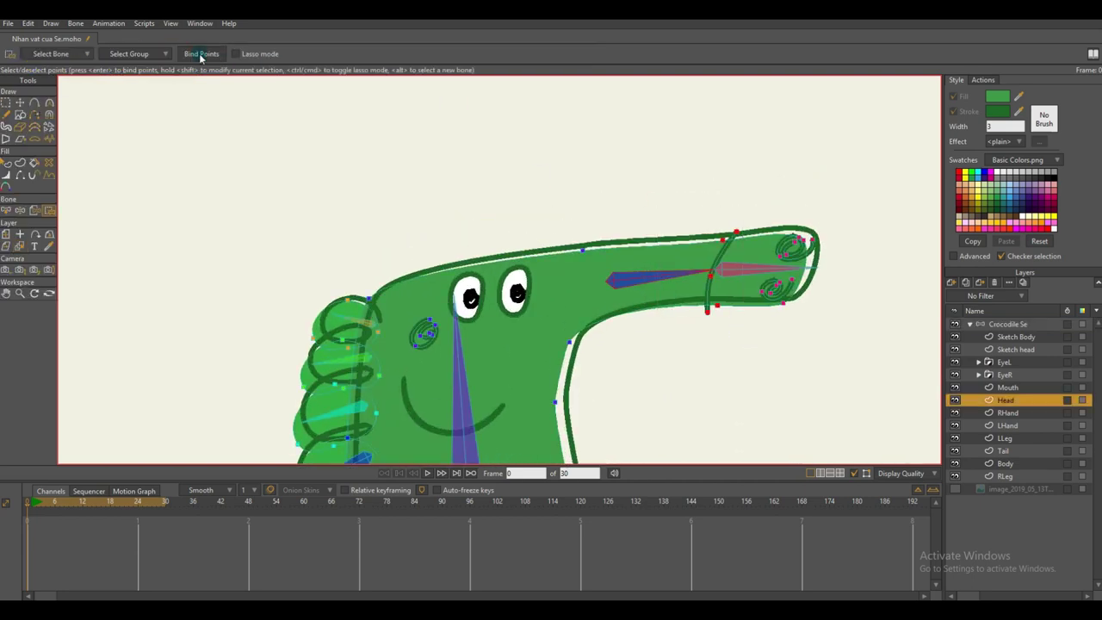
left_click(1016, 349)
- Rotate the snout-tip bone to check the bend at the snout crease
left_click(993, 325)
key("z")
left_click_drag(778, 270, 790, 330)
left_click(753, 271, "ctrl+alt")
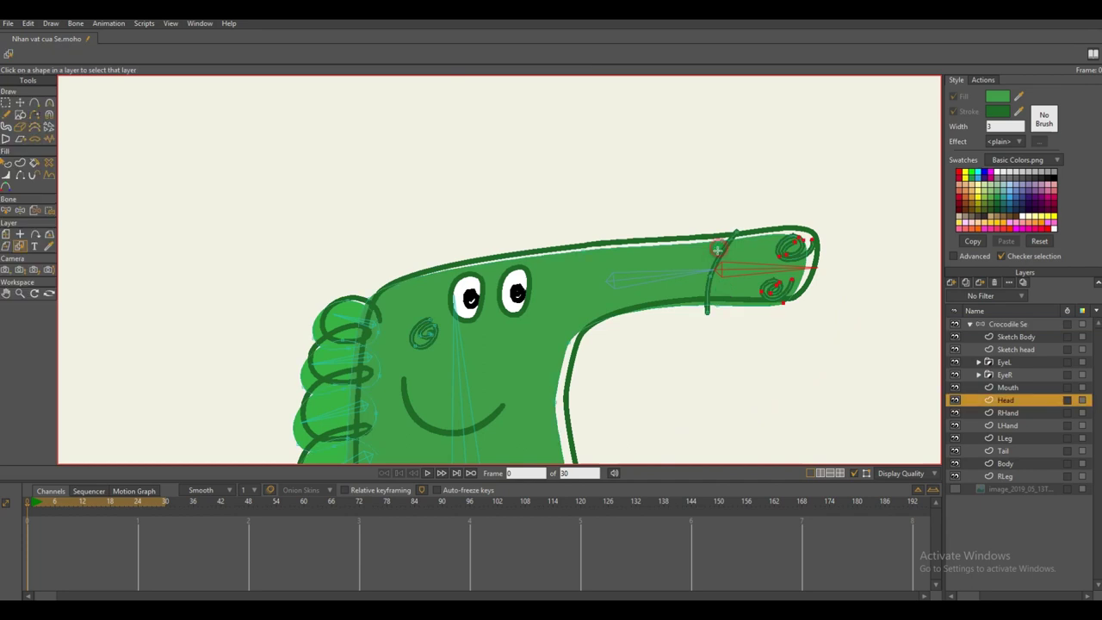
- Bind the Head layer's snout crease line back to the snout-tip bone and rotate that bone to test it
left_click(989, 326)
key("z")
left_click_drag(757, 269, 749, 311)
key("z")
left_click(689, 277, "ctrl+alt")
scroll(594, 255, "up", 3)
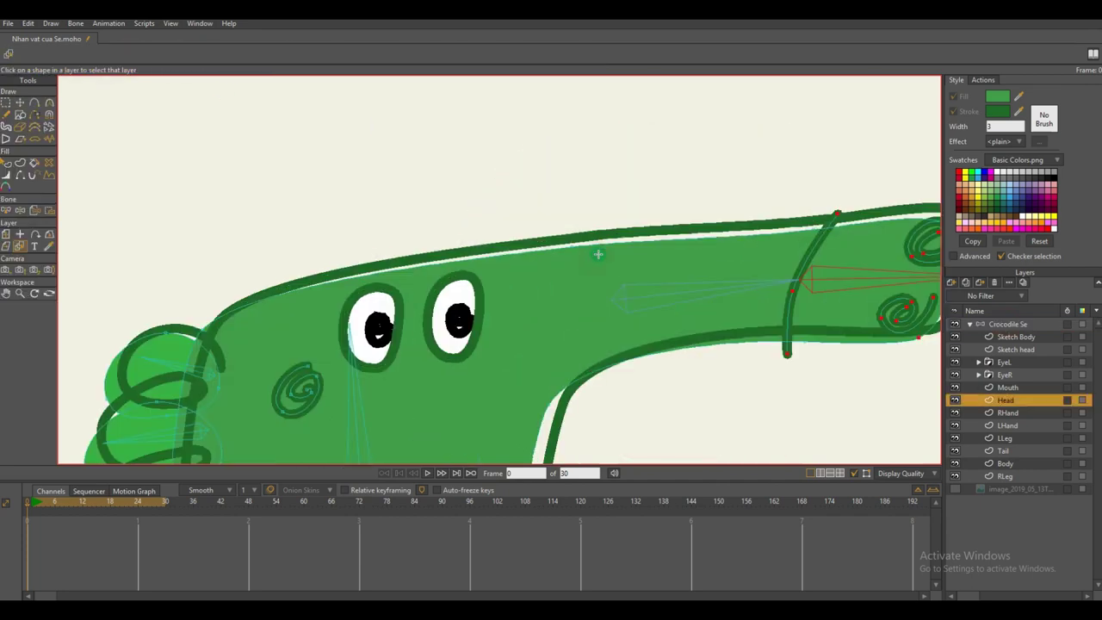
- Bind the Sketch head layer's upper mid-snout point to the mid-snout bone and rotate that bone to test the bend
left_click(651, 226, "ctrl+alt")
key("q")
left_click_drag(686, 282, 676, 312)
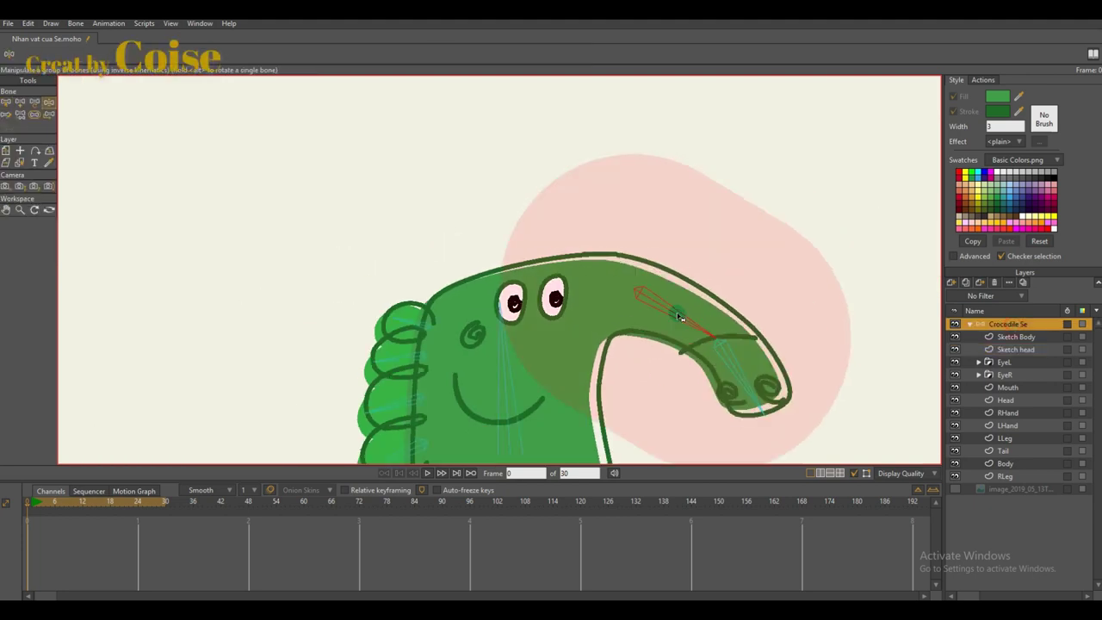
key("b")
left_click(757, 281)
- Bend the spine and head bones to check the whole upper body's deformation
key("s")
key("b")
left_click(704, 283)
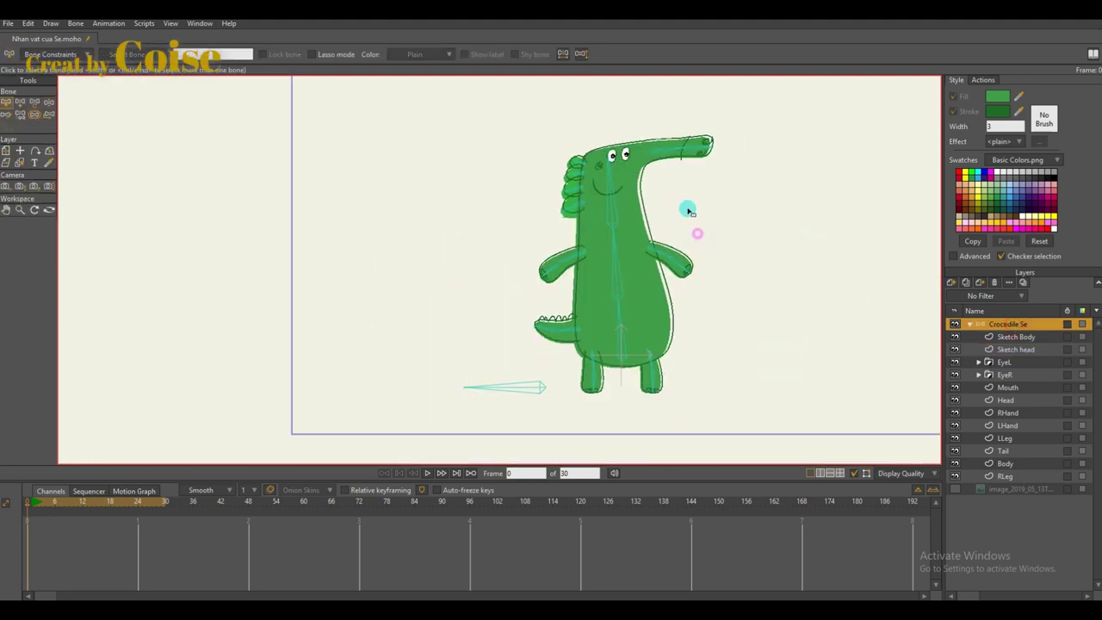
left_click_drag(686, 209, 639, 224)
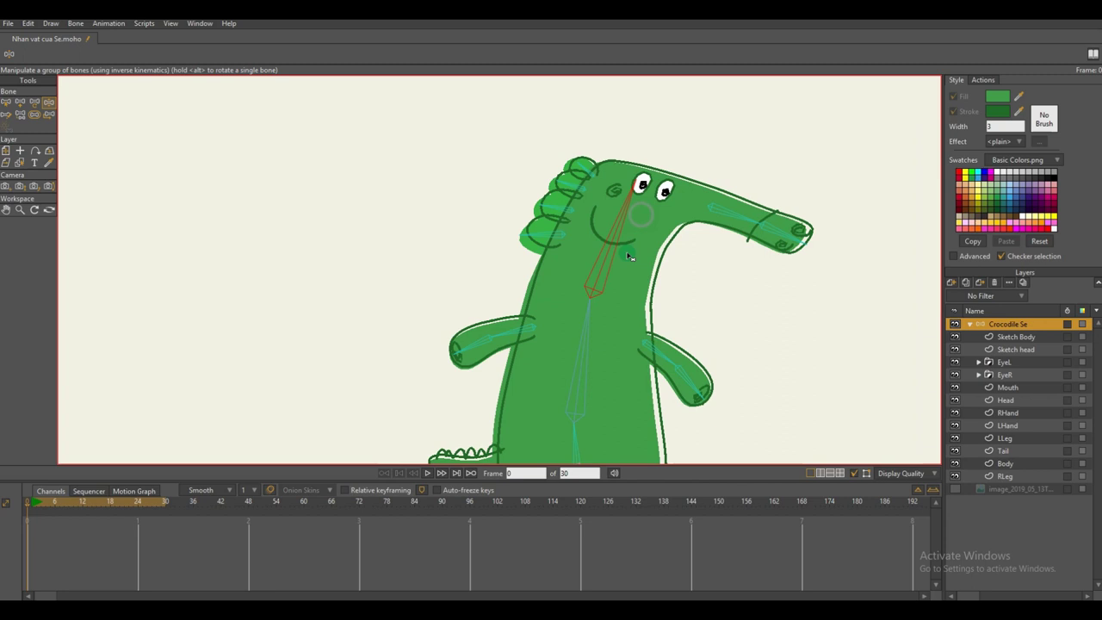
left_click_drag(634, 227, 561, 242)
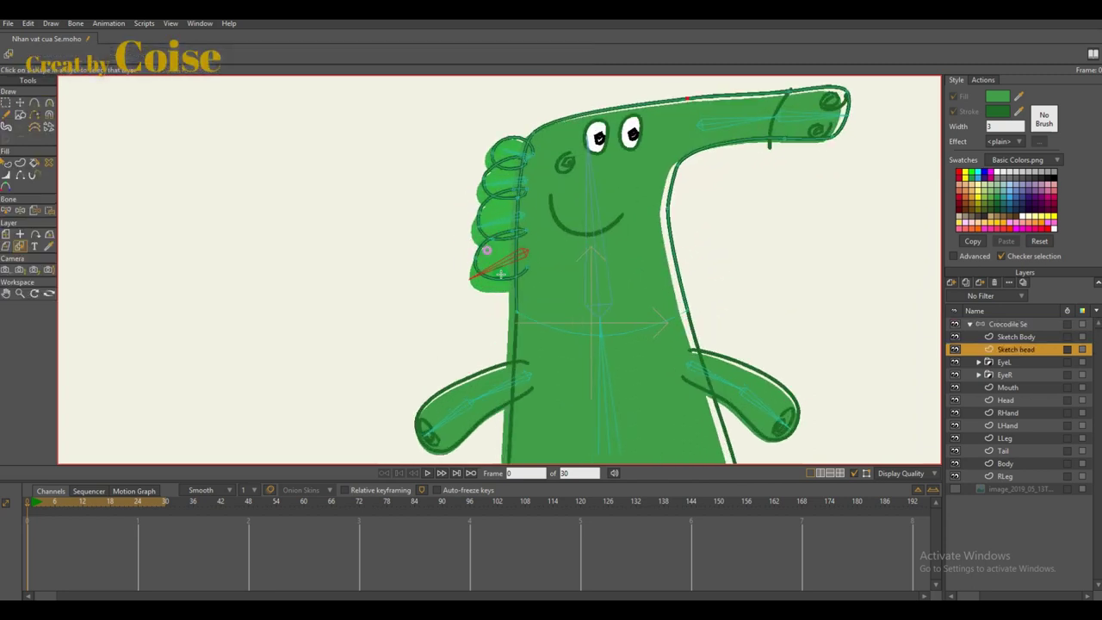
- Bind the outer point of each Sketch head crest loop to its matching crest bone
scroll(524, 295, "up", 3)
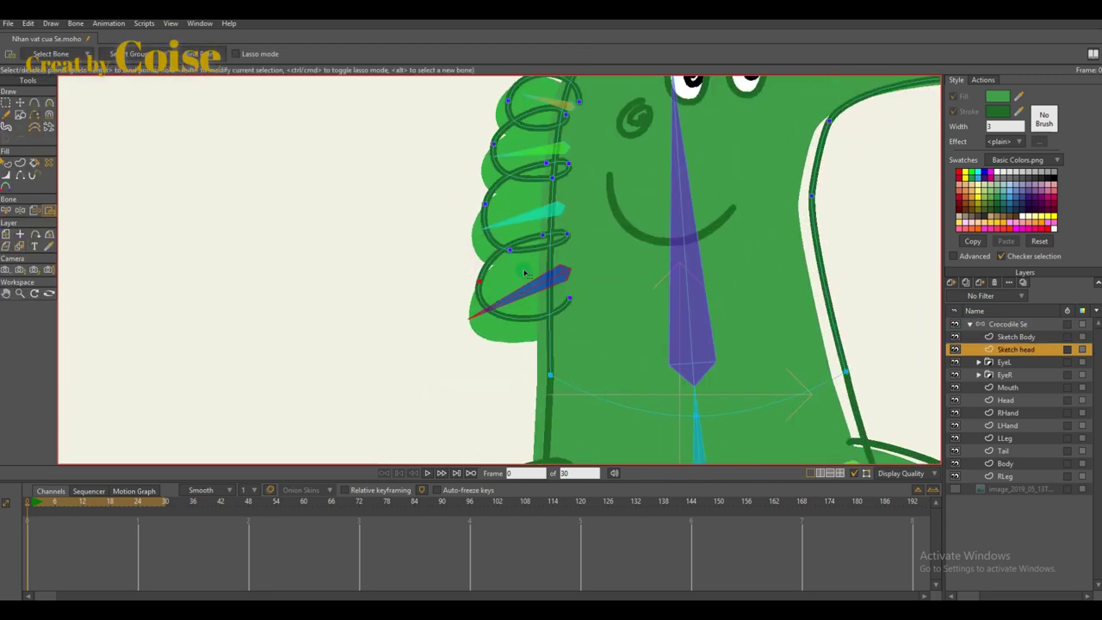
scroll(524, 273, "up", 2)
left_click_drag(438, 196, 478, 226)
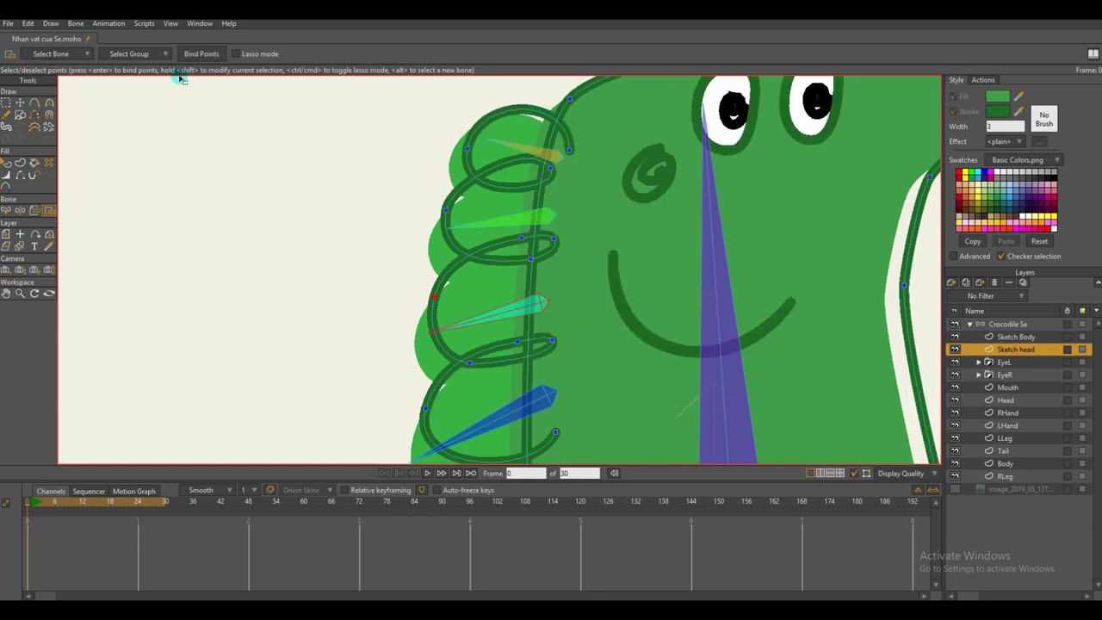
- Rotate the crest bones to check that the sketched loops follow the crest fill
left_click(1007, 324)
scroll(657, 301, "down", 4)
key("z")
left_click_drag(575, 261, 575, 290)
left_click_drag(559, 361, 568, 380)
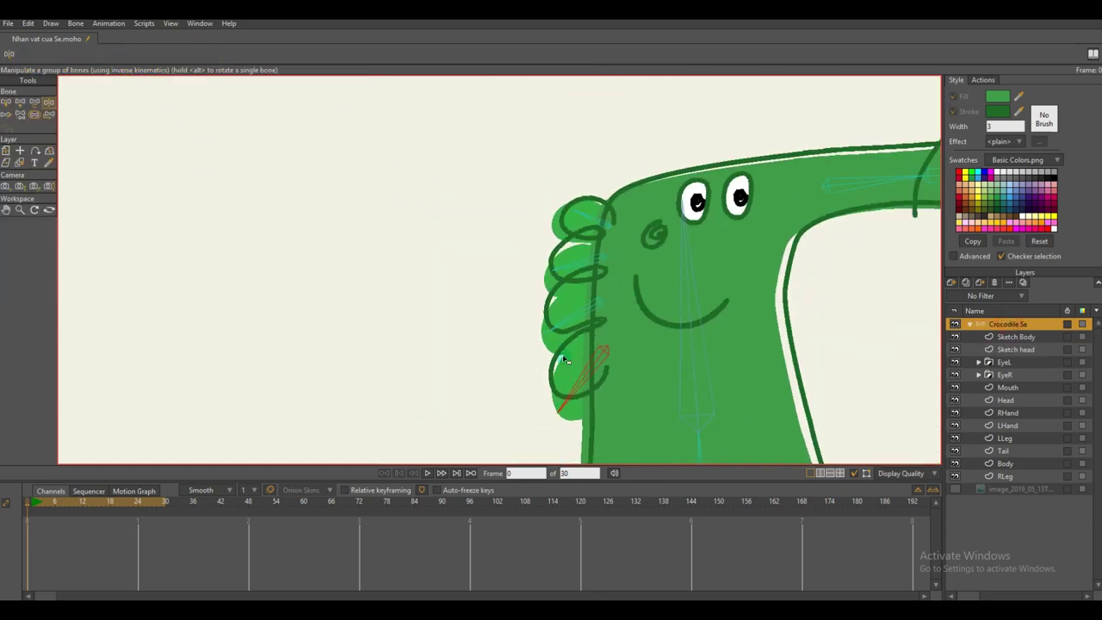
- Move the head and middle spine bones to check the full character's bending
scroll(564, 344, "down", 3)
left_click_drag(581, 263, 596, 266)
key("b")
scroll(551, 291, "down", 1)
scroll(551, 293, "down", 2)
left_click_drag(572, 392, 536, 330)
scroll(544, 319, "up", 1)
key("z")
left_click_drag(539, 281, 534, 311)
key("b")
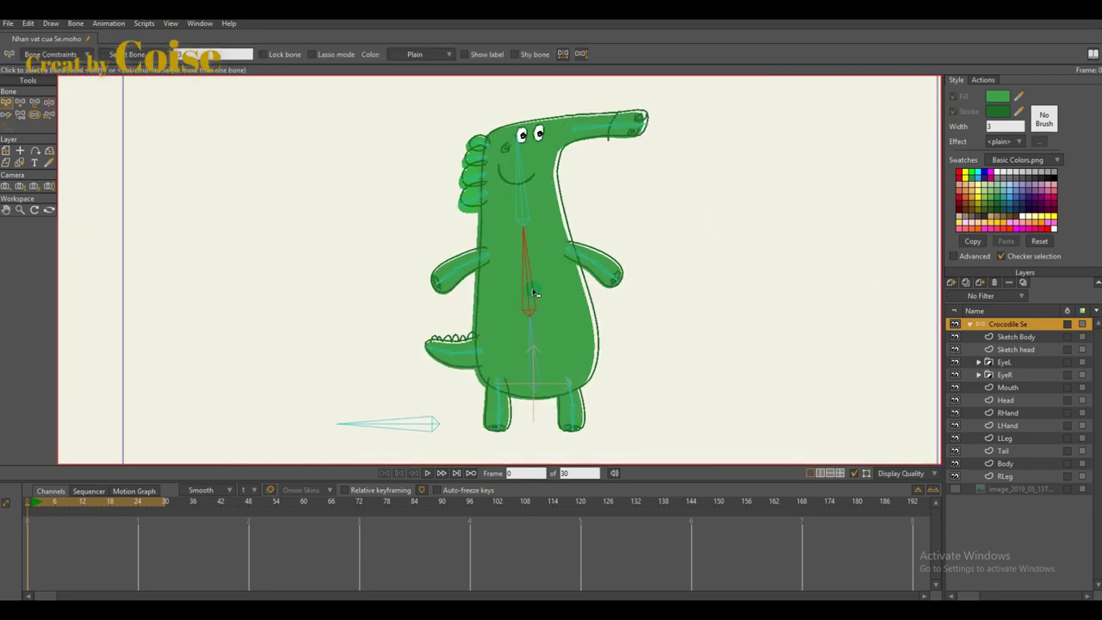
- Show the list of actions and rotate the snout-tip bone to check its bend
left_click(983, 80)
left_click_drag(770, 201, 727, 276)
scroll(727, 276, "up", 3)
key("z")
left_click_drag(651, 159, 648, 171)
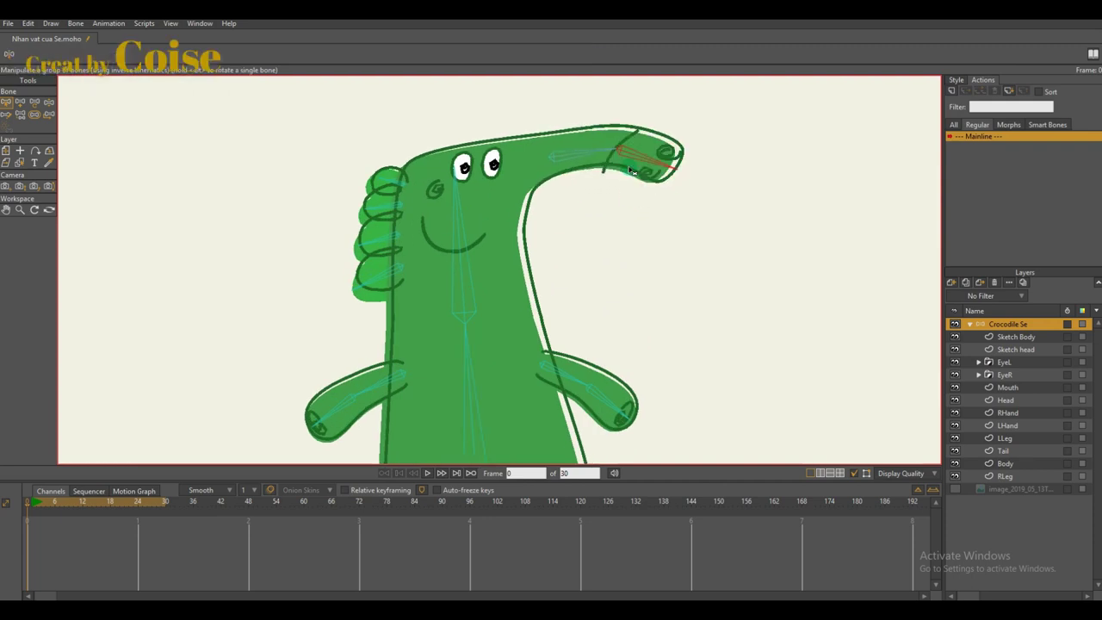
scroll(632, 198, "up", 2)
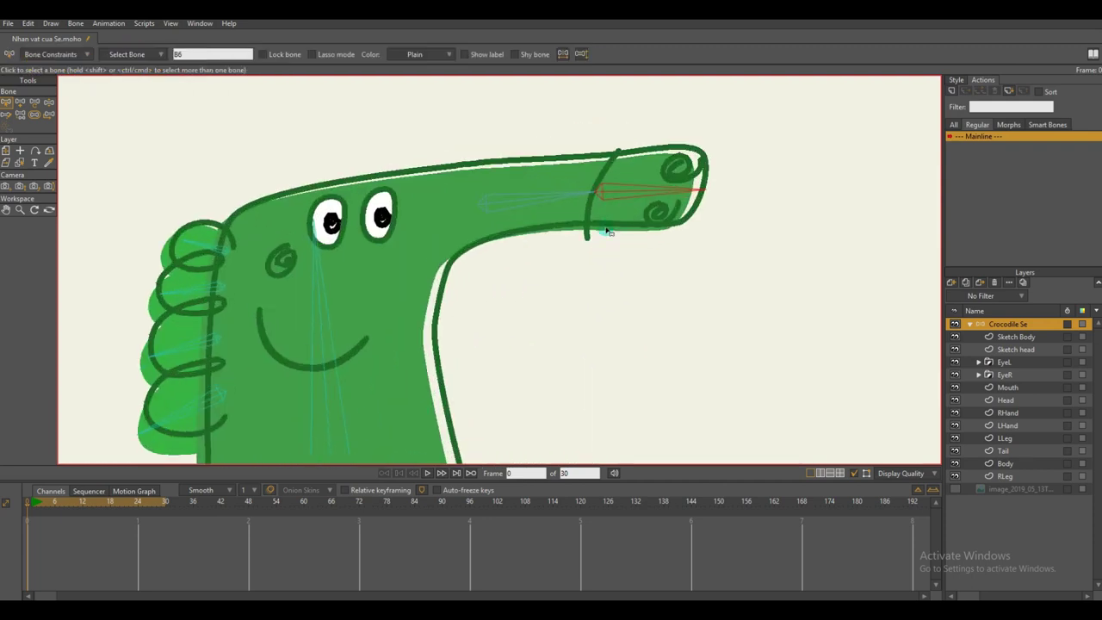
left_click_drag(552, 187, 633, 197)
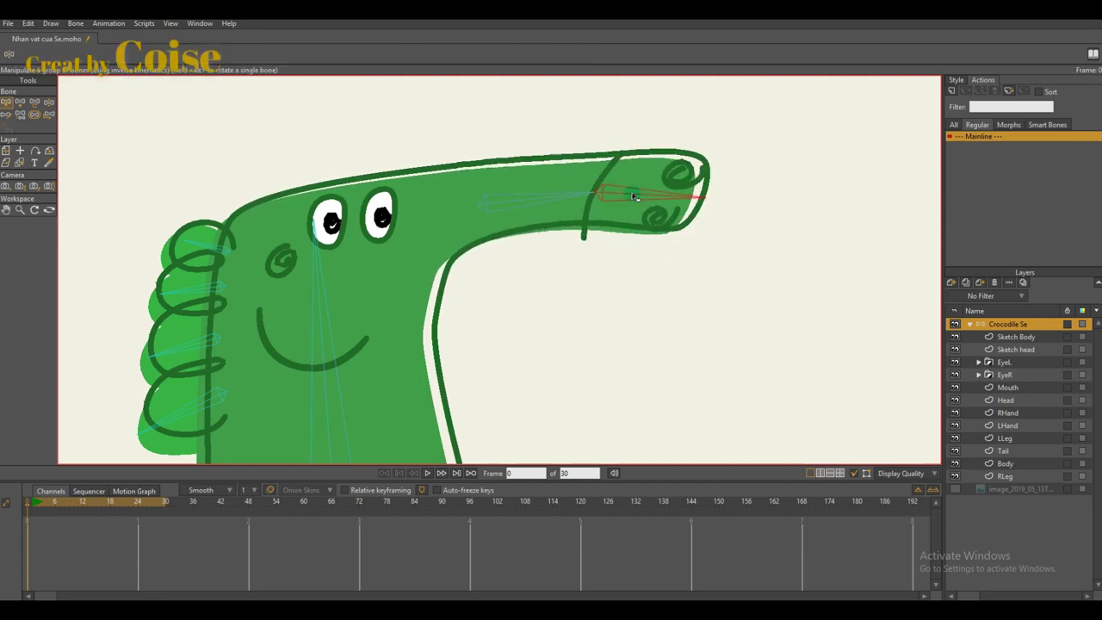
- Examine the Head layer's snout-tip binding and rotate both snout bones to test it
left_click(631, 211, "ctrl+alt")
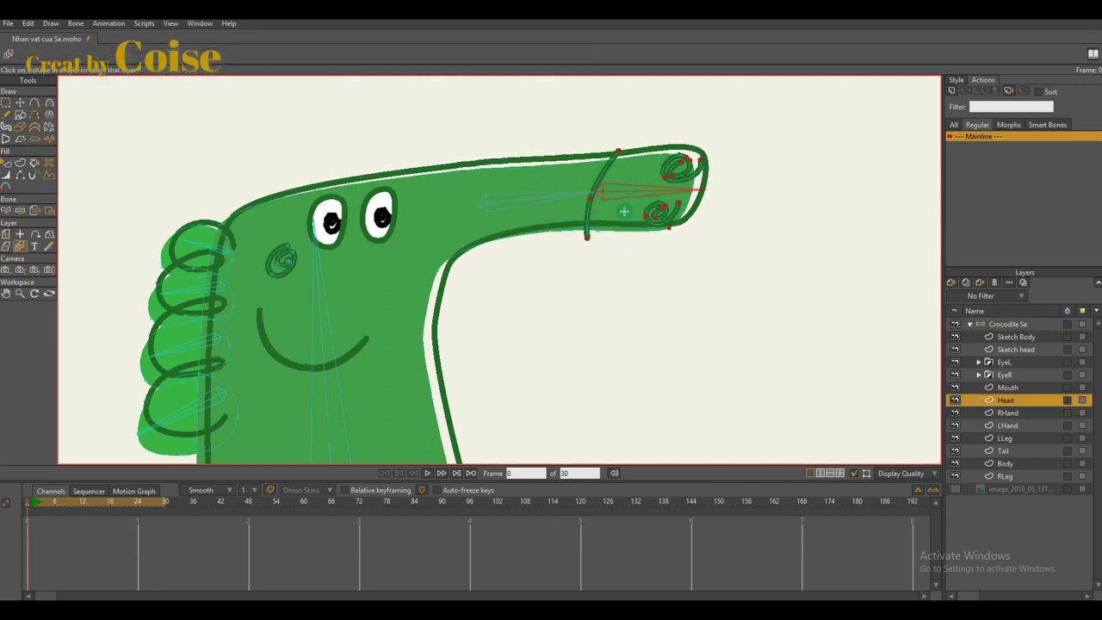
key("i")
left_click(1006, 324)
left_click_drag(647, 192, 639, 226)
left_click_drag(523, 199, 620, 237)
key("j")
left_click(602, 210)
key("i")
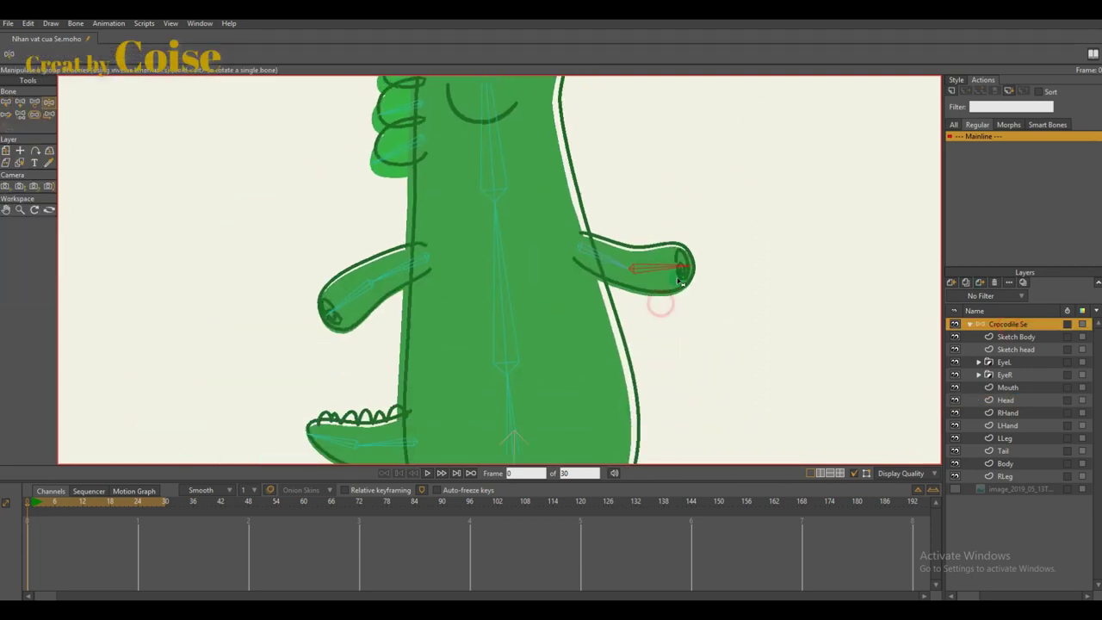
- Bend the forearm bones of both arms to check the deformation at the elbows
left_click_drag(678, 281, 667, 297)
key("b")
scroll(652, 221, "down", 2)
scroll(431, 284, "up", 4)
left_click(461, 268)
key("z")
left_click_drag(456, 269, 437, 257)
key("b")
- Create a smart bone action for the forearm bone B12 and curl the forearm up toward the body at frame 24
left_click(956, 80)
left_click(982, 80)
left_click(951, 91)
left_click(555, 349)
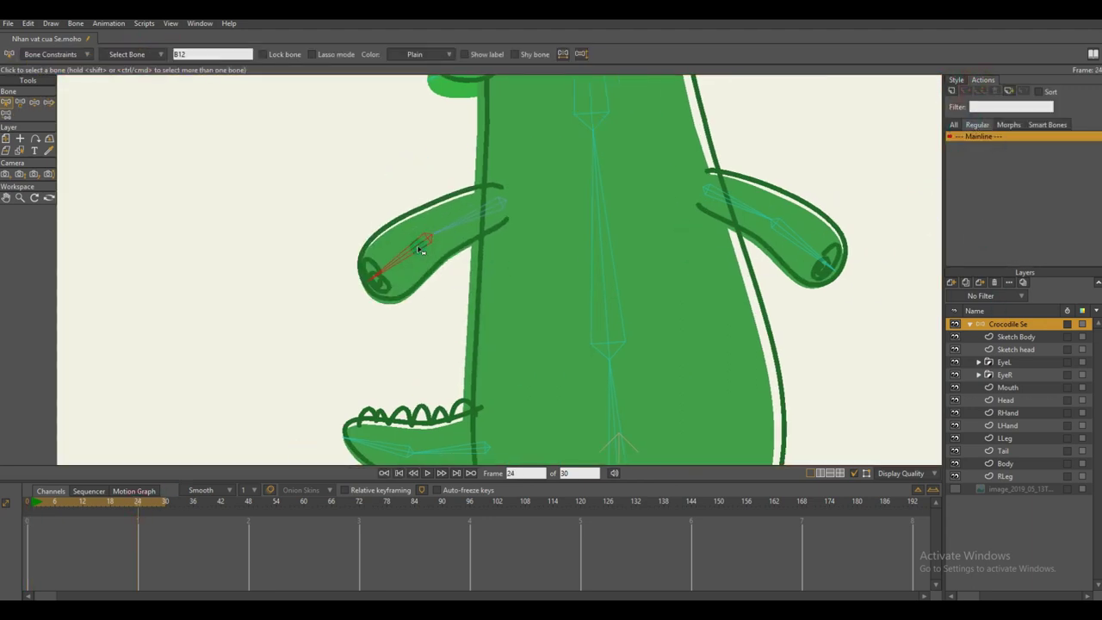
double_click(726, 237)
left_click(595, 350)
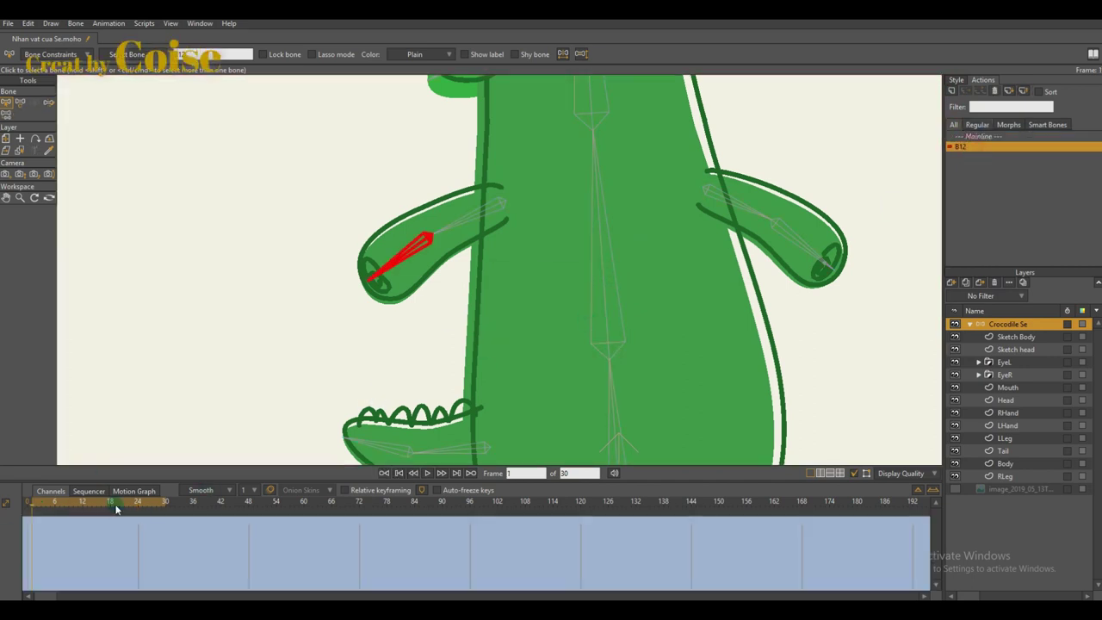
left_click_drag(368, 276, 457, 143)
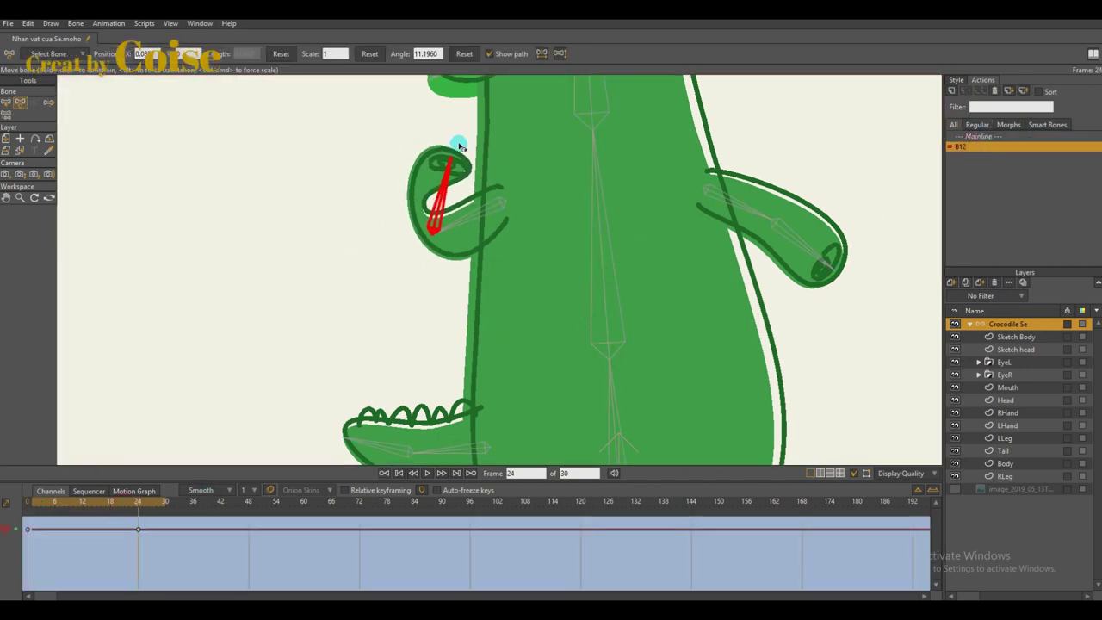
- Move the LHand layer's inner elbow point toward the upper arm at frame 24 to clean up the bend
scroll(447, 215, "up", 2)
left_click(1007, 425)
scroll(445, 275, "up", 2)
key("t")
left_click_drag(388, 283, 462, 282)
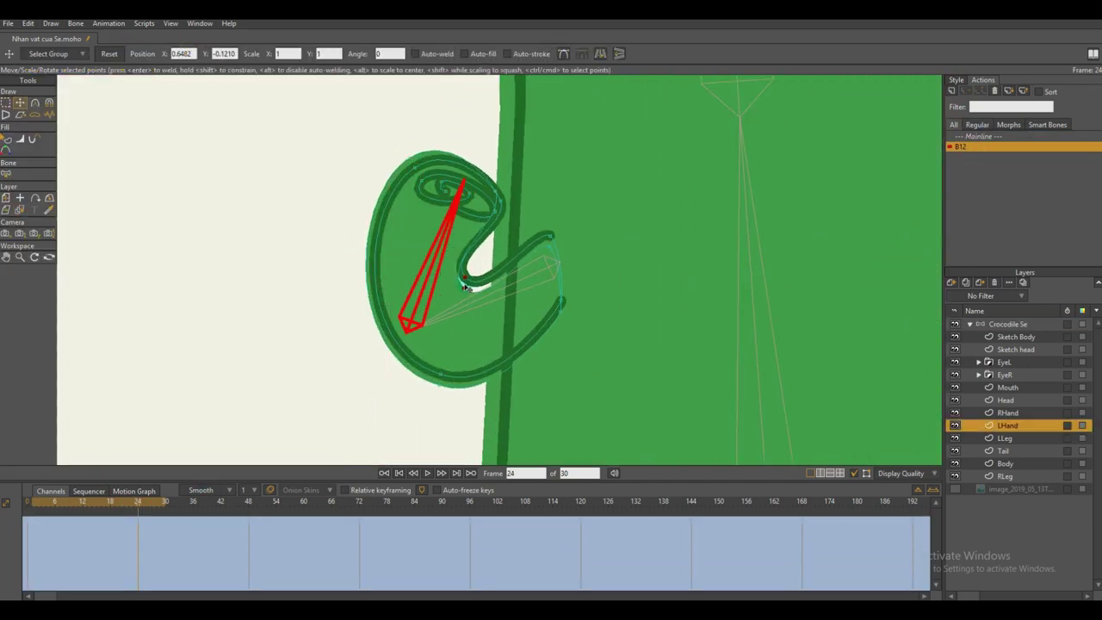
- Adjust the position and curvature of the LHand layer's outer elbow at frame 24 to round the bend
scroll(447, 327, "down", 3)
key("q")
scroll(446, 347, "down", 1)
scroll(446, 347, "up", 2)
key("t")
left_click_drag(437, 346, 451, 383)
key("c")
key("q")
- Scrub the B12 action up to frame 24 to preview the forearm bend, and return to the Crocodile Se bone layer
left_click_drag(62, 504, 138, 504)
scroll(284, 366, "down", 4)
left_click_drag(316, 370, 357, 365)
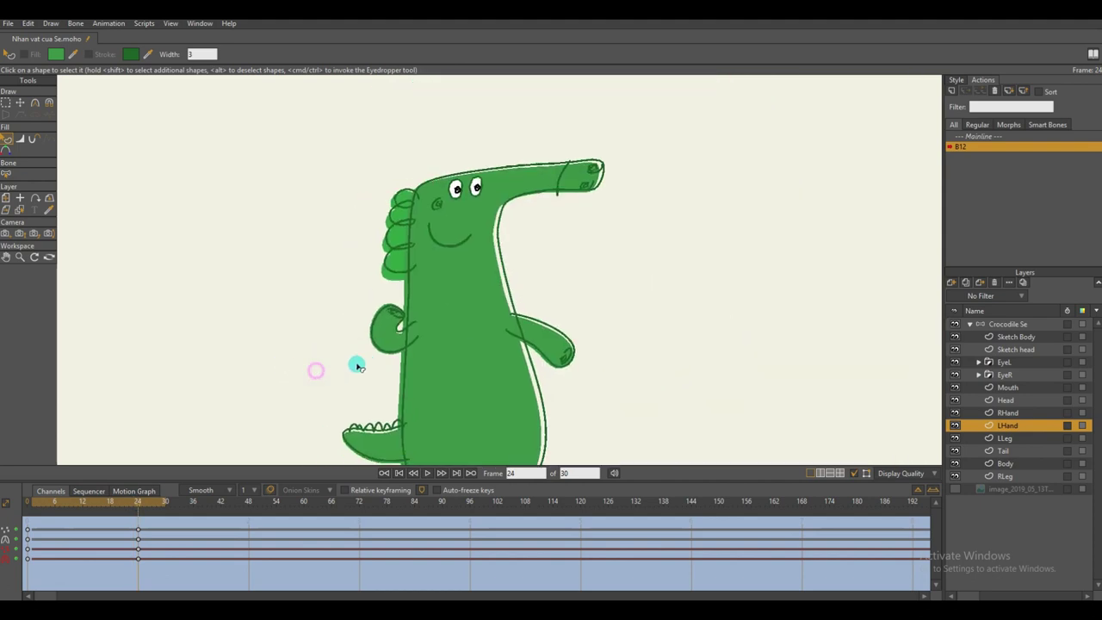
scroll(344, 364, "up", 2)
left_click_drag(137, 515, 139, 514)
left_click(1007, 325)
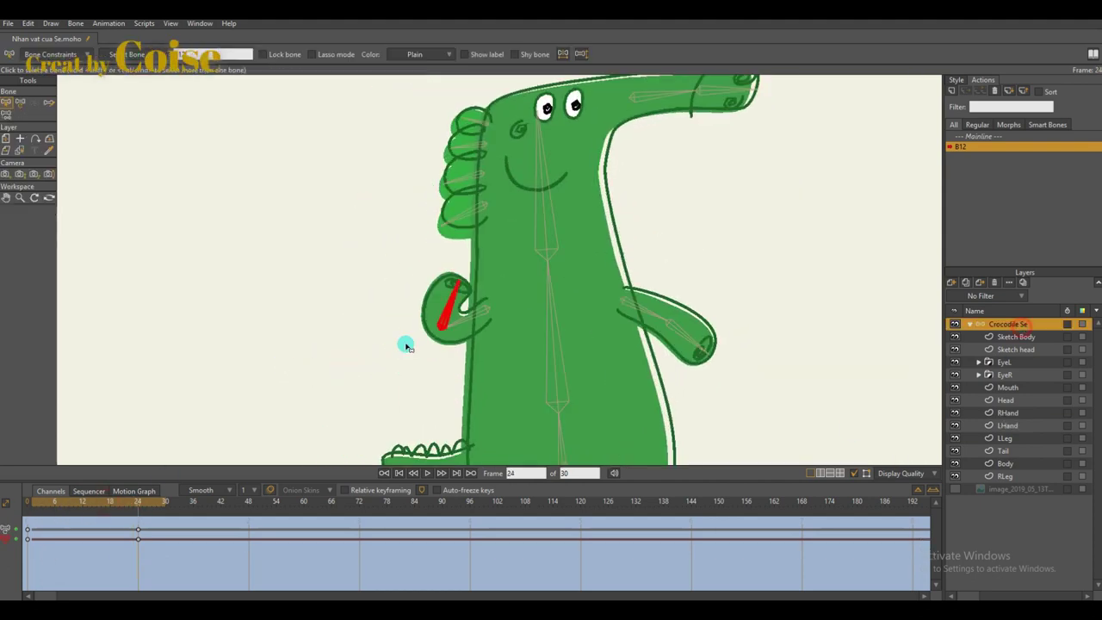
- Refine the position and curvature of the LHand layer's elbow points at frame 24 of the B12 action and scrub to preview the bend
key("t")
scroll(413, 318, "up", 3)
scroll(499, 284, "up", 4)
left_click(1007, 426)
left_click(514, 260)
key("c")
left_click_drag(458, 261, 453, 262)
key("t")
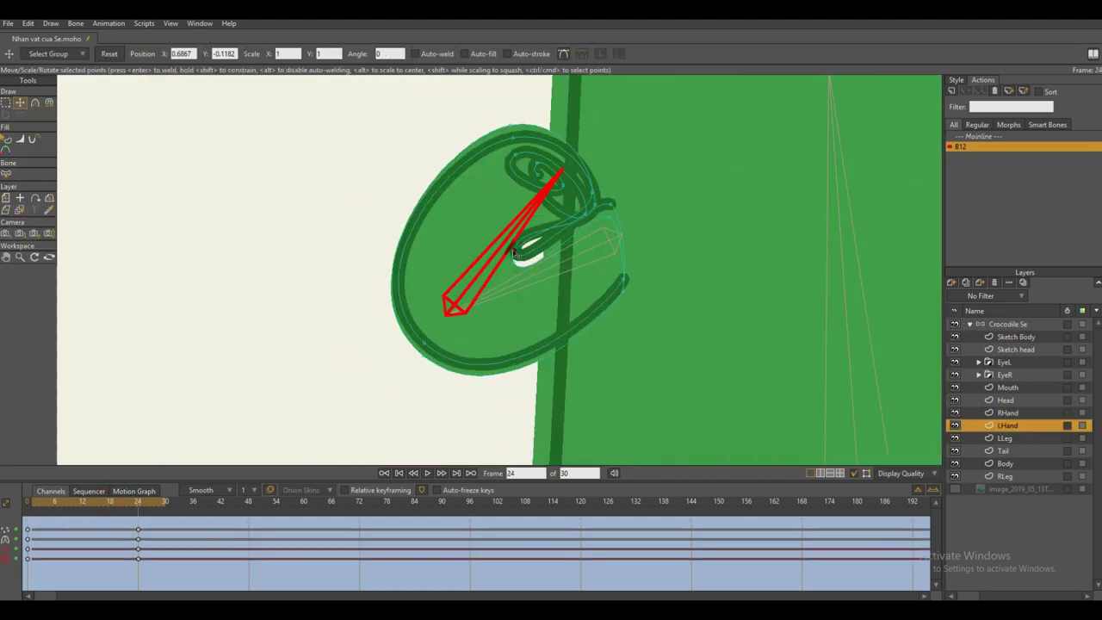
scroll(515, 253, "down", 3)
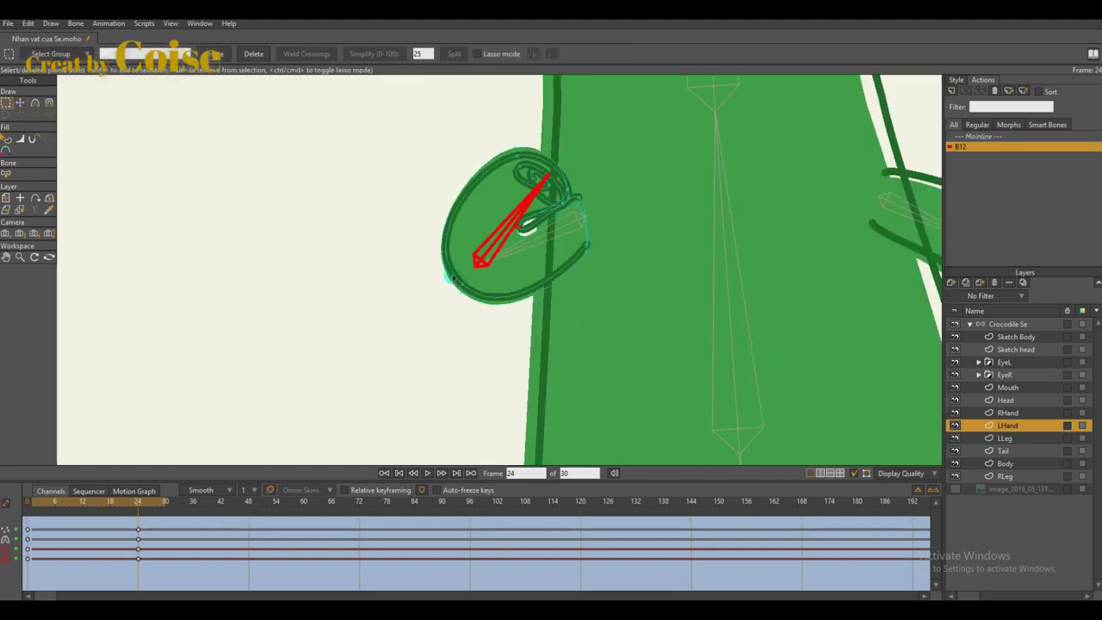
left_click_drag(92, 503, 126, 510)
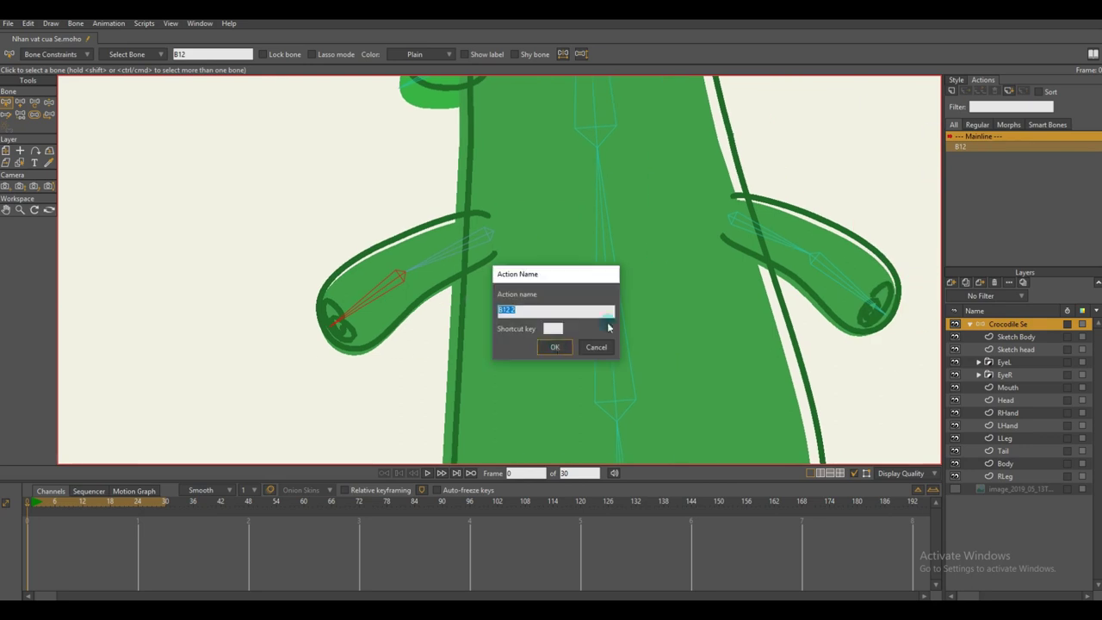
- Create a second forearm action, B12 2, and move the LHand layer's inner elbow point to clean up the opposite bend at frame 24
key("Return")
left_click(1007, 426)
scroll(444, 281, "up", 3)
key("t")
left_click_drag(414, 293, 465, 247)
- Adjust the LHand layer's elbow curvature at frame 24 of the B12 2 action and scrub to preview the bend
key("c")
left_click_drag(374, 257, 377, 258)
scroll(467, 315, "down", 2)
scroll(467, 315, "up", 3)
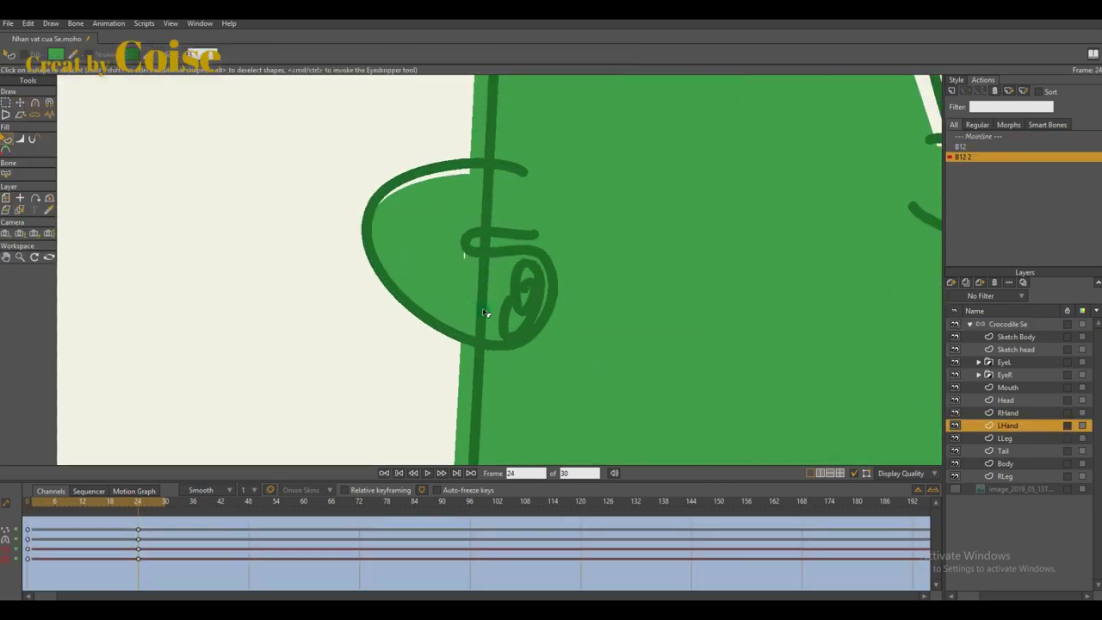
key("t")
key("c")
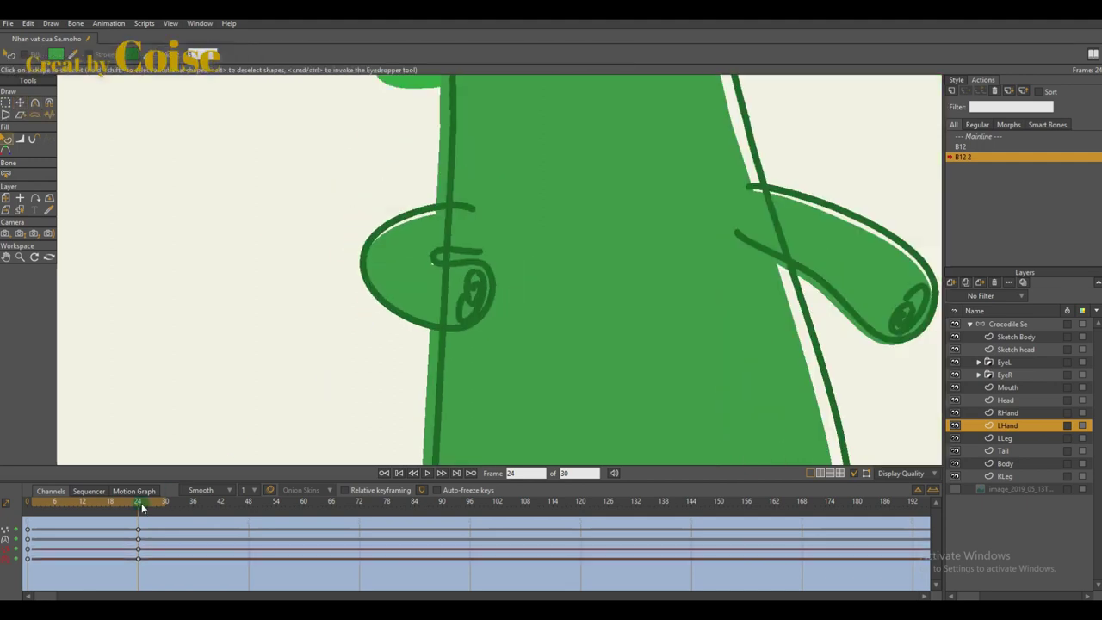
left_click_drag(44, 504, 123, 503)
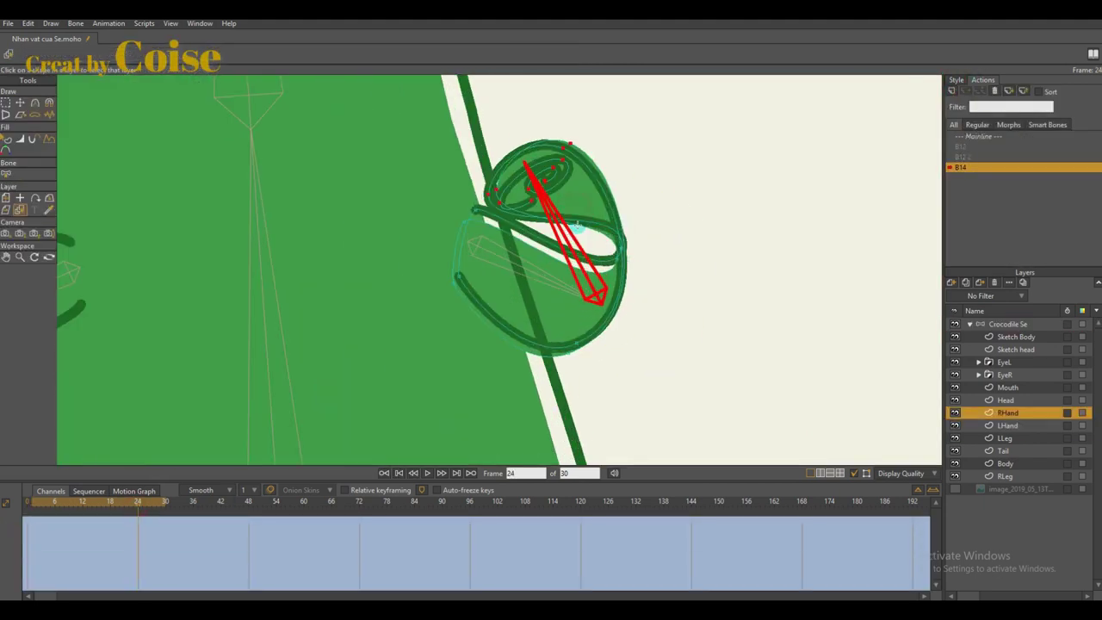
- Reshape the RHand layer's elbow at frame 24 of the B14 action and scrub to preview the bend
left_click_drag(627, 327, 536, 249)
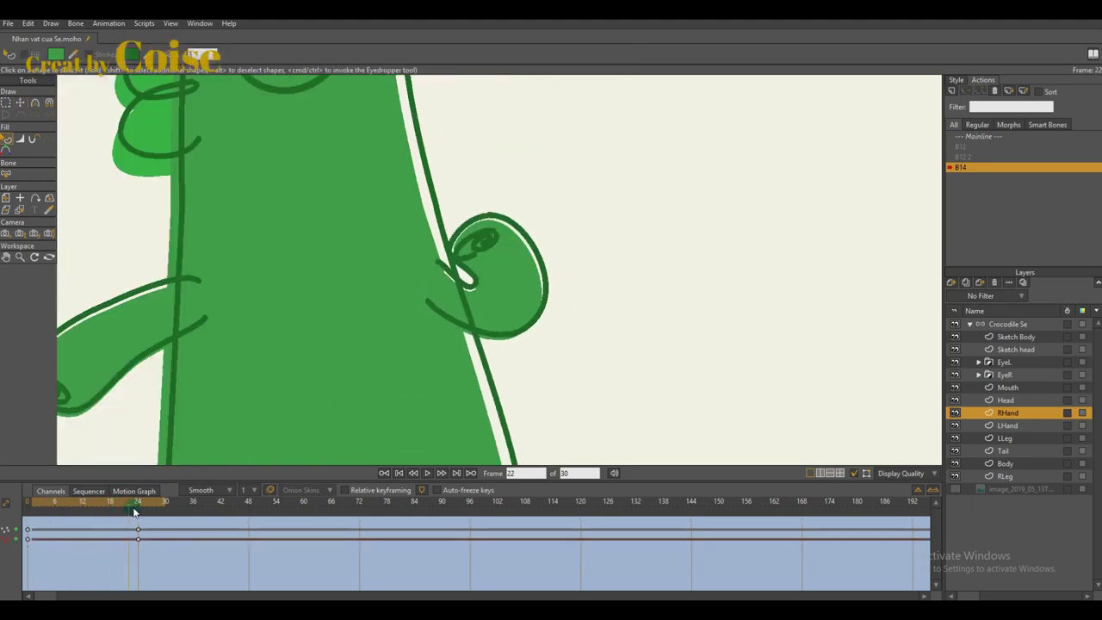
left_click_drag(132, 509, 131, 519)
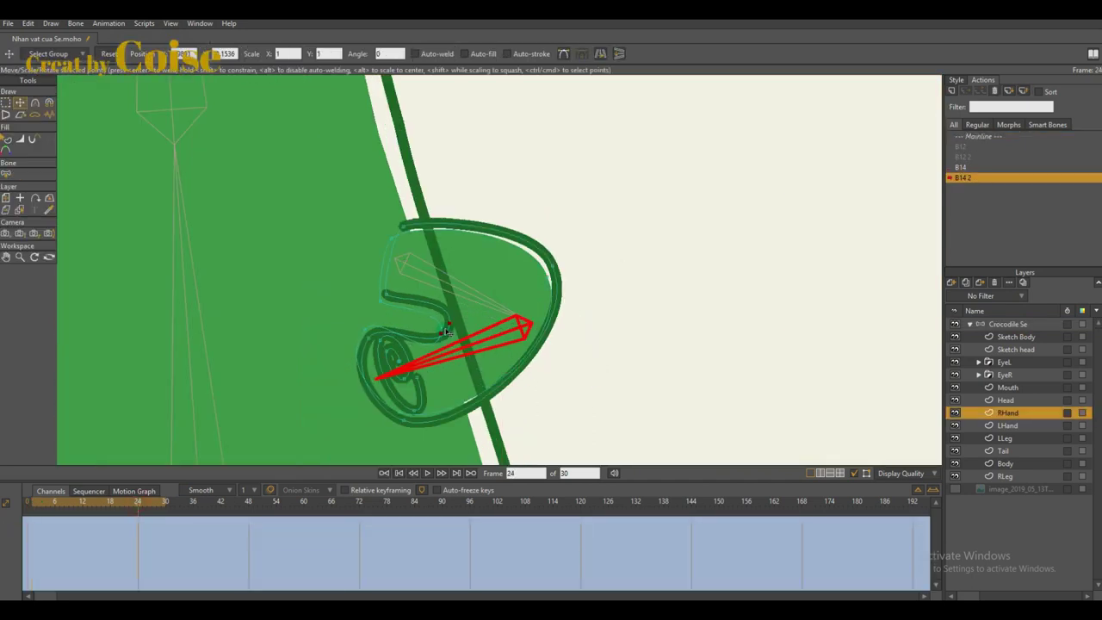
- Adjust the RHand layer's inner elbow curvature and shape its outer elbow at frame 24 of the B14 2 action
key("c")
left_click_drag(463, 324, 468, 311)
key("t")
left_click_drag(534, 250, 568, 305)
key("c")
left_click_drag(590, 321, 597, 379)
- Fine-tune the position and curvature of the RHand layer's outer elbow at frame 24 and scrub the B14 2 action to preview it
key("t")
left_click_drag(570, 300, 573, 306)
key("q")
key("c")
left_click_drag(566, 248, 566, 244)
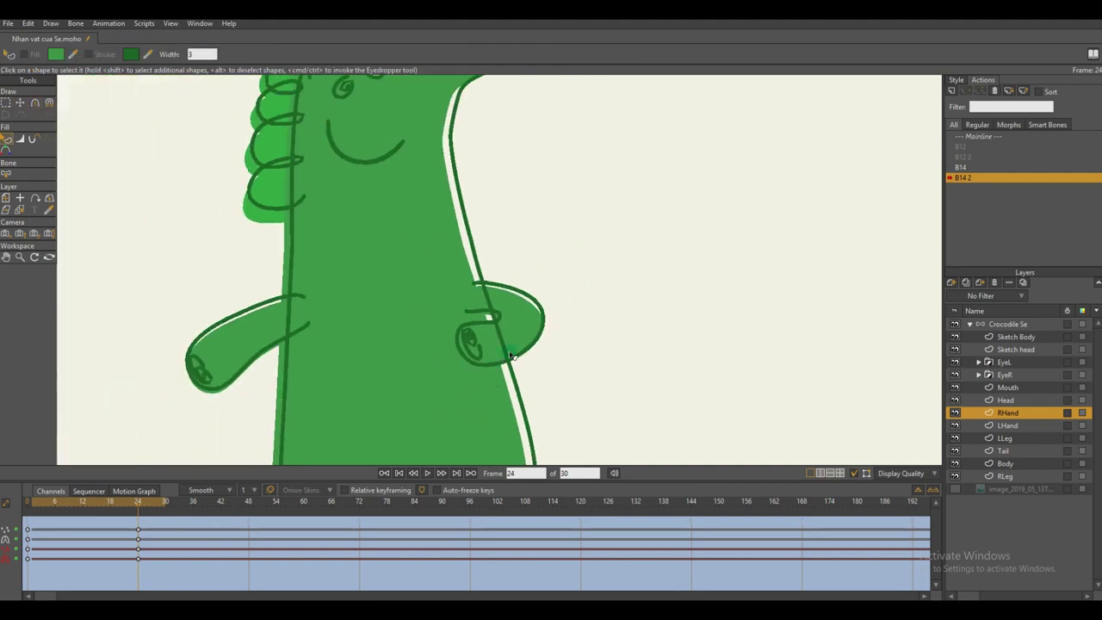
left_click_drag(125, 506, 109, 508)
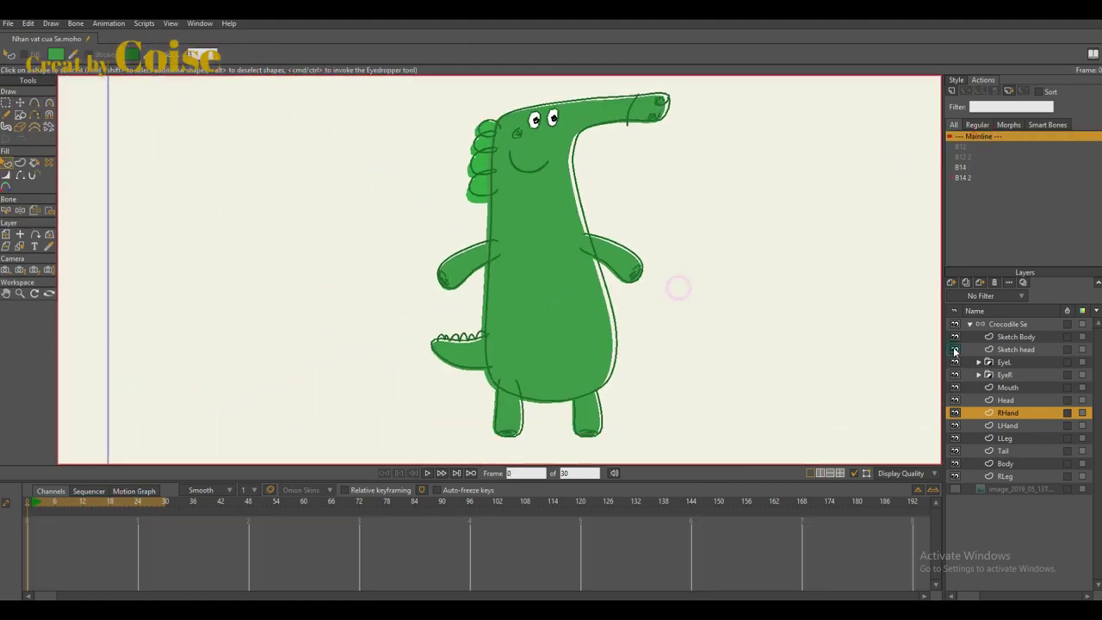
- Move the LHand layer below the Body layer and bend the arms on the Mainline to test the stacking
left_click_drag(543, 278, 560, 318)
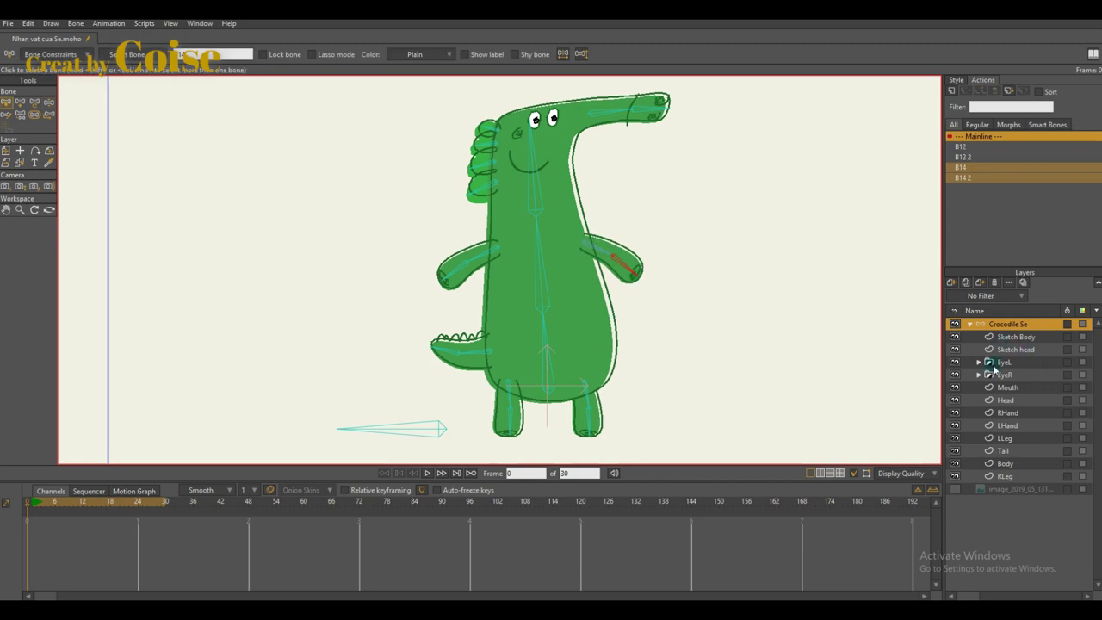
left_click(1009, 425)
left_click_drag(1025, 472, 1026, 470)
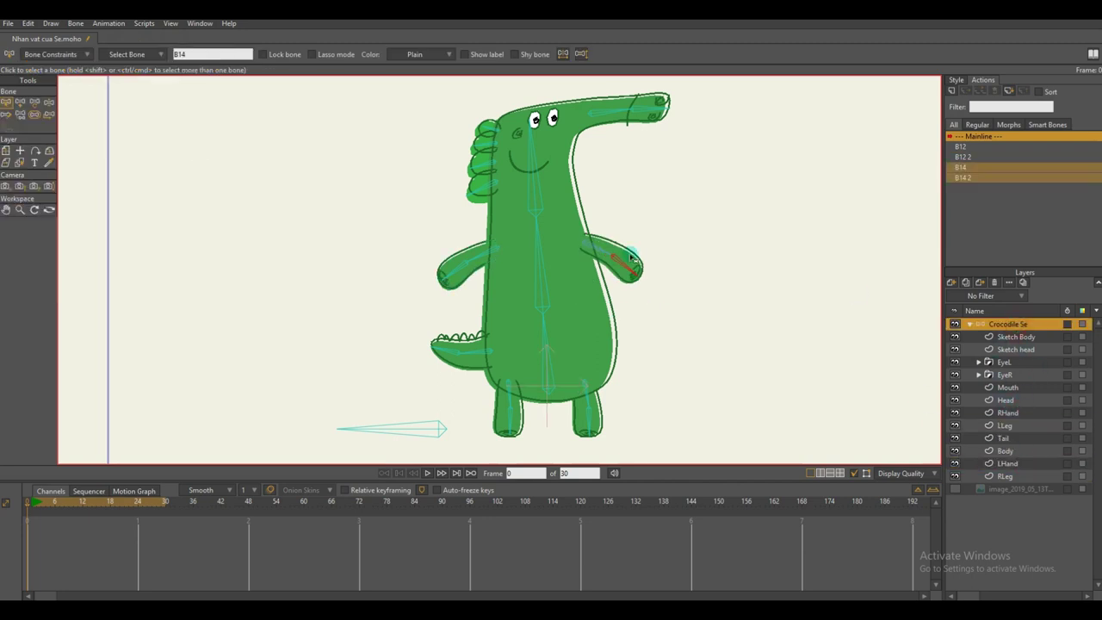
key("z")
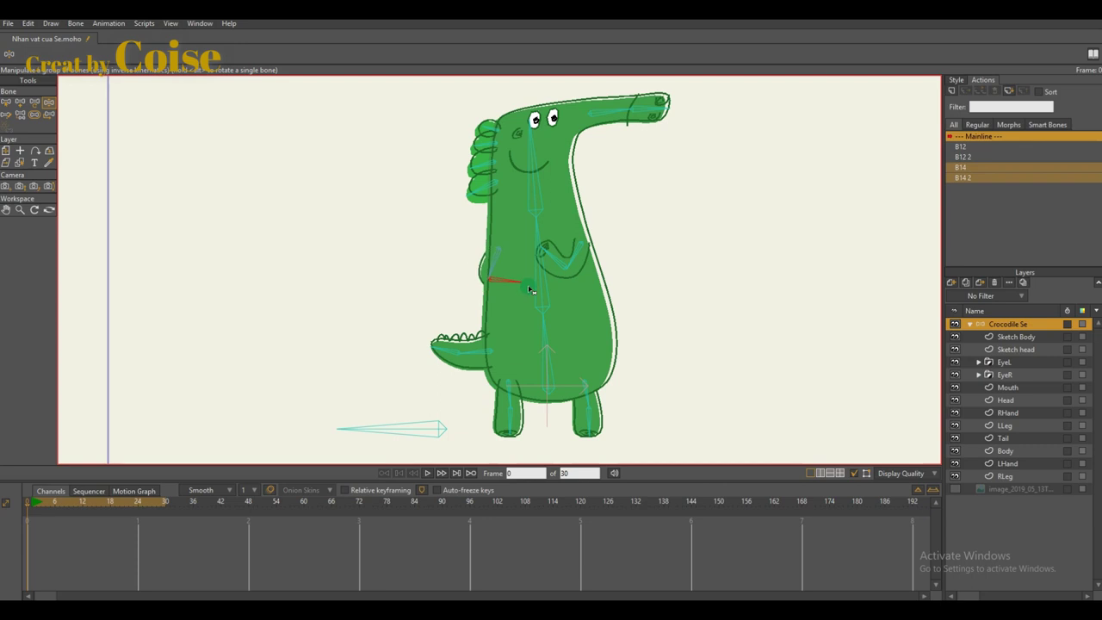
- Move the LHand layer to the top of the Crocodile Se group and test the arm in front of the body
left_click(1011, 463)
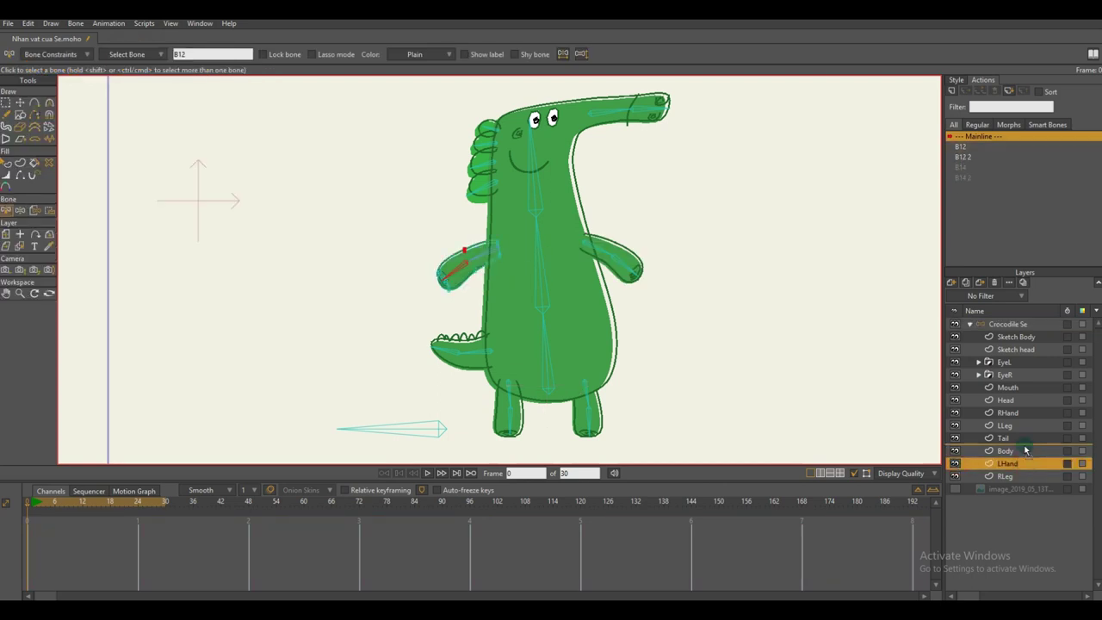
left_click_drag(1021, 354, 1015, 332)
left_click(1007, 324)
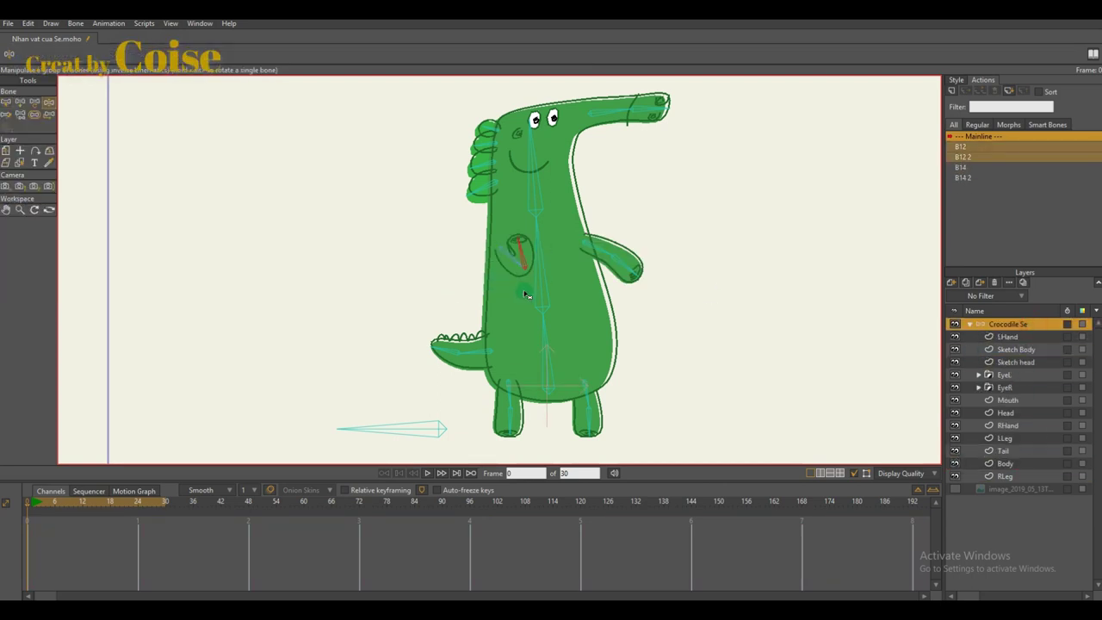
- Move the Sketch Body layer above the LHand layer
scroll(518, 279, "up", 5)
key("b")
left_click(1022, 351)
left_click_drag(1004, 350, 1004, 332)
key("q")
scroll(659, 336, "down", 1)
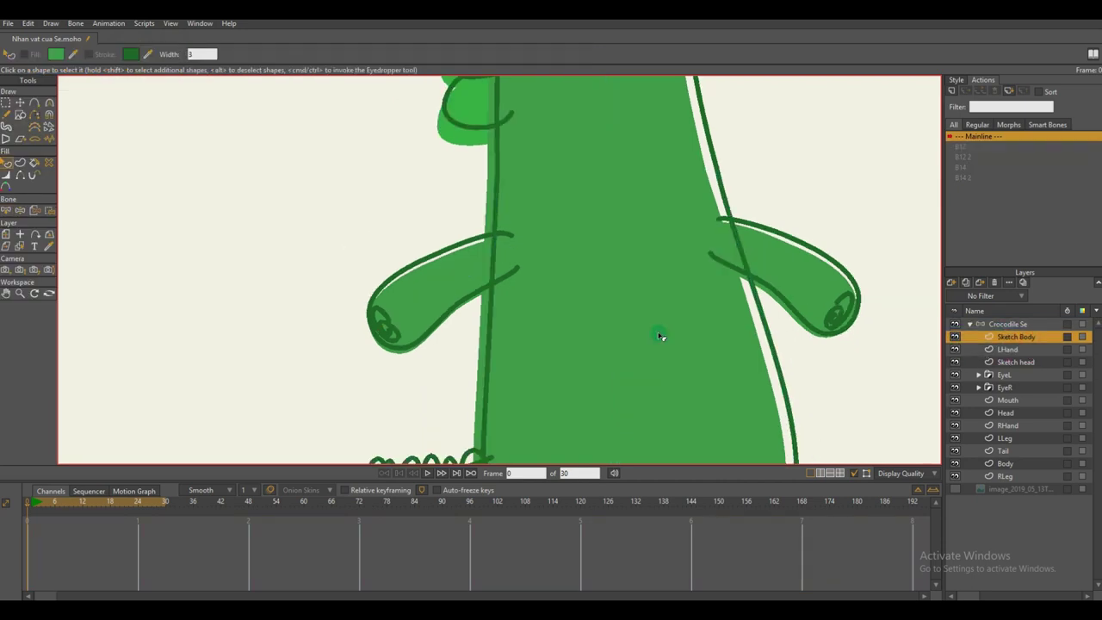
- Move the Sketch head layer to the top of the group and the Head layer between Tail and Body
scroll(660, 336, "down", 4)
left_click(1007, 323)
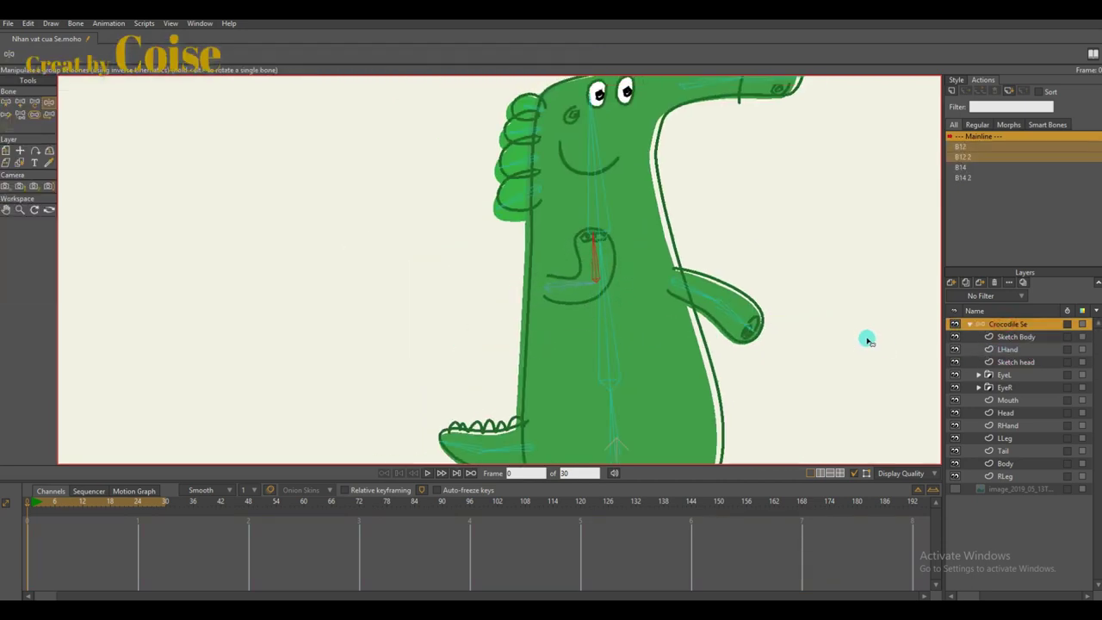
left_click(1028, 362)
left_click_drag(800, 372, 814, 366)
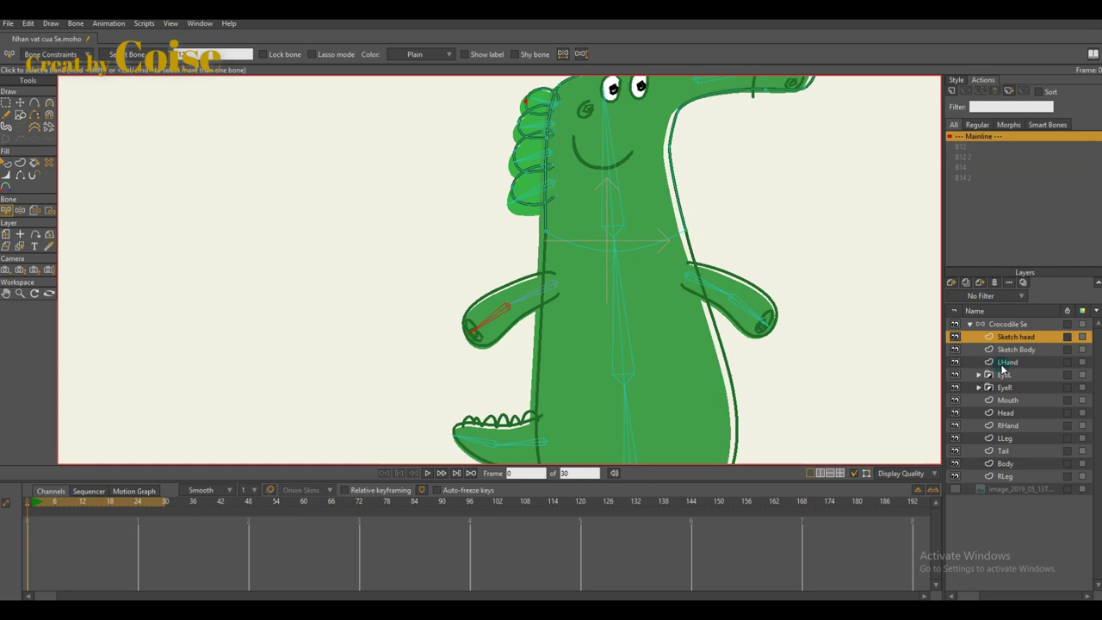
left_click_drag(1027, 416, 1029, 454)
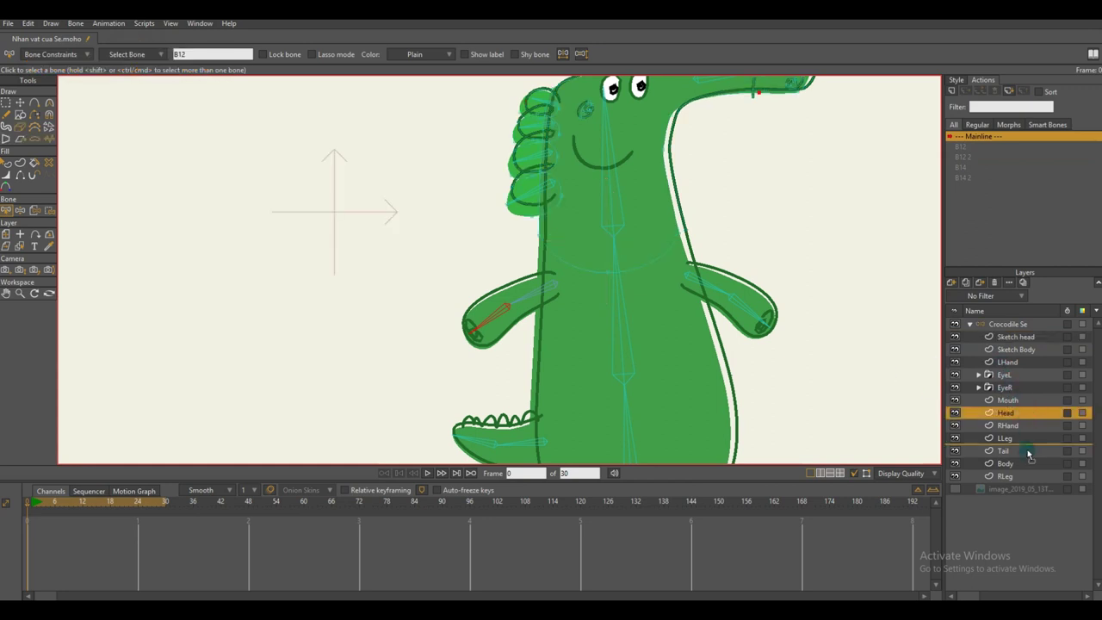
- Swing both arms upward and across the body with Manipulate Bones to check the elbow bends and layer order
left_click(1015, 327)
left_click_drag(749, 312, 695, 194)
left_click_drag(518, 309, 608, 223)
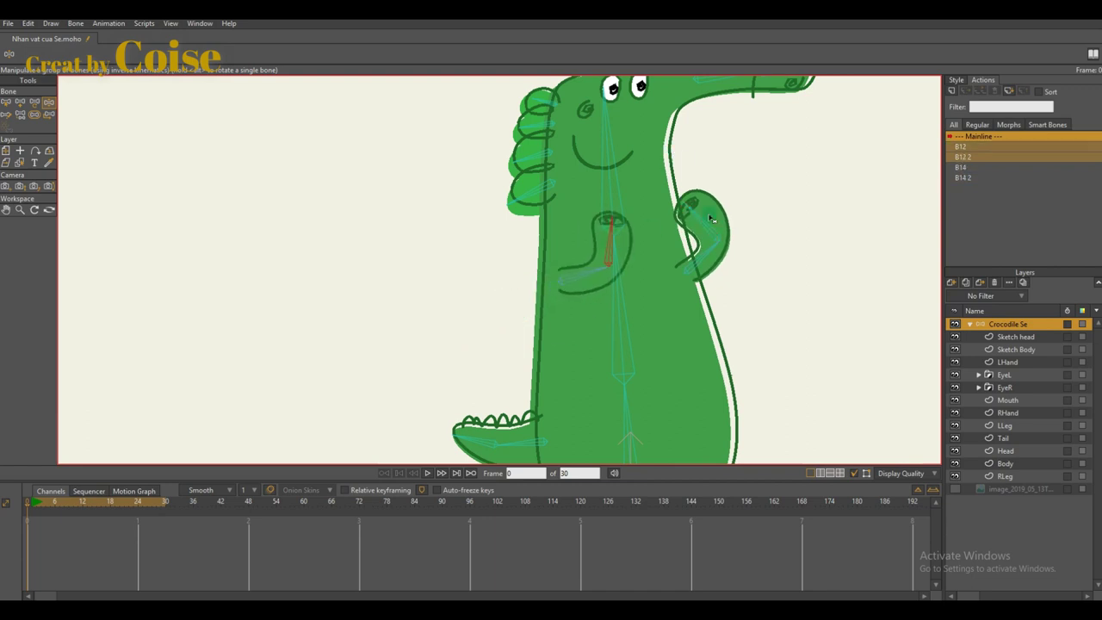
left_click_drag(701, 217, 717, 207)
scroll(735, 242, "down", 3)
left_click_drag(482, 162, 570, 165)
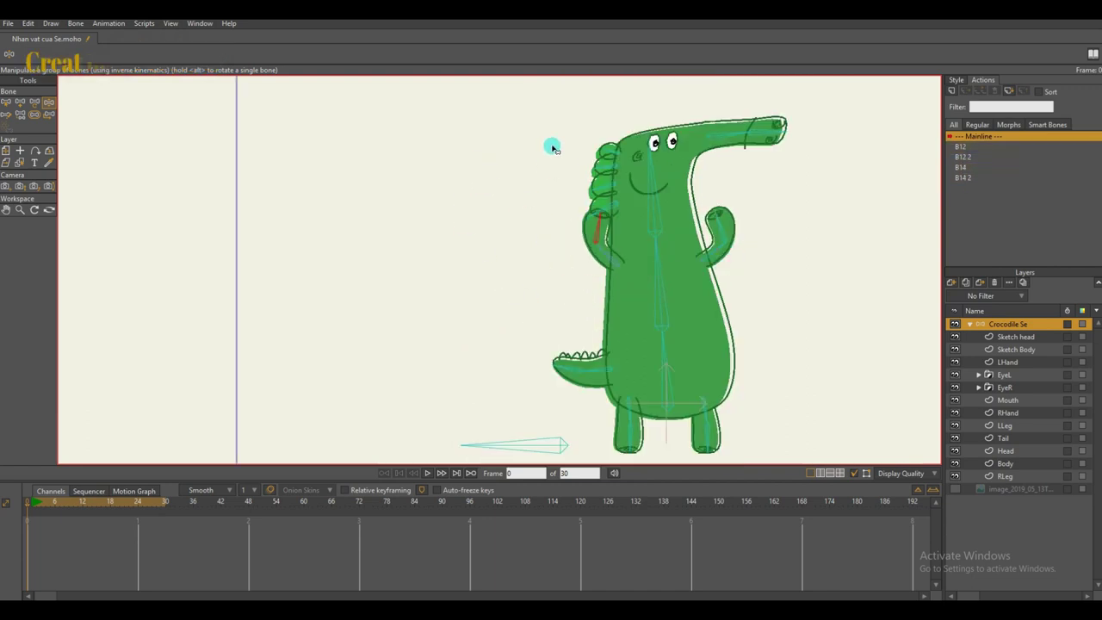
scroll(579, 242, "up", 2)
left_click_drag(778, 208, 732, 209)
mouse_move(605, 219)
left_mouse_down()
mouse_move(599, 226)
mouse_move(603, 209)
left_mouse_up()
- Bend the forearms up and down with Manipulate Bones to check the elbows in both directions
key("b")
key("z")
left_click_drag(563, 321, 603, 205)
left_click_drag(827, 286, 857, 370)
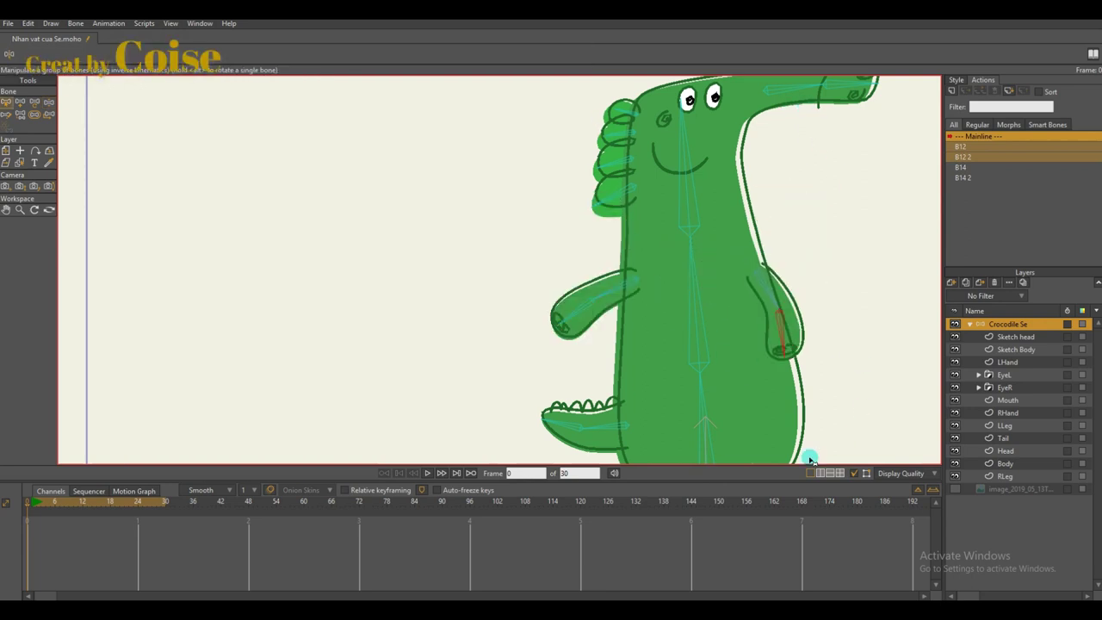
key("b")
left_click_drag(755, 305, 700, 266)
- Pull up the leg bones beside the tail with Manipulate Bones to test the knee bend
scroll(701, 301, "down", 3)
scroll(703, 317, "up", 2)
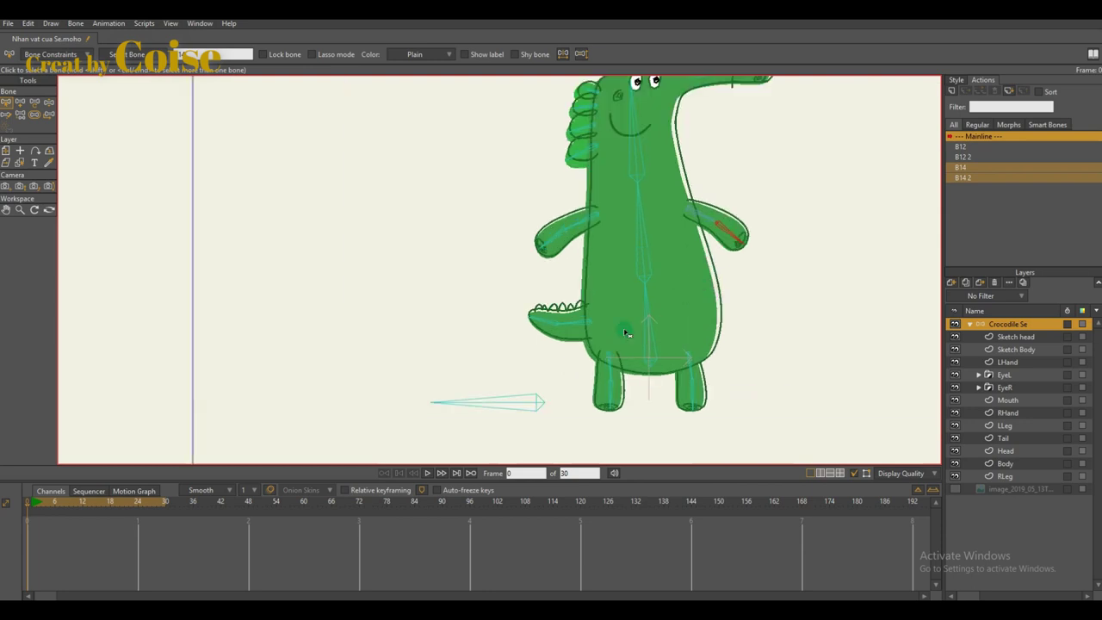
left_click_drag(827, 279, 826, 308)
scroll(699, 315, "up", 2)
key("z")
mouse_move(483, 323)
left_mouse_down()
mouse_move(532, 335)
mouse_move(537, 313)
mouse_move(491, 331)
left_mouse_up()
left_click_drag(588, 431, 592, 345)
- Create a smart bone action for the lower leg bone B18 and curl the lower leg up toward the tail at frame 24
scroll(591, 344, "up", 2)
left_click(592, 329)
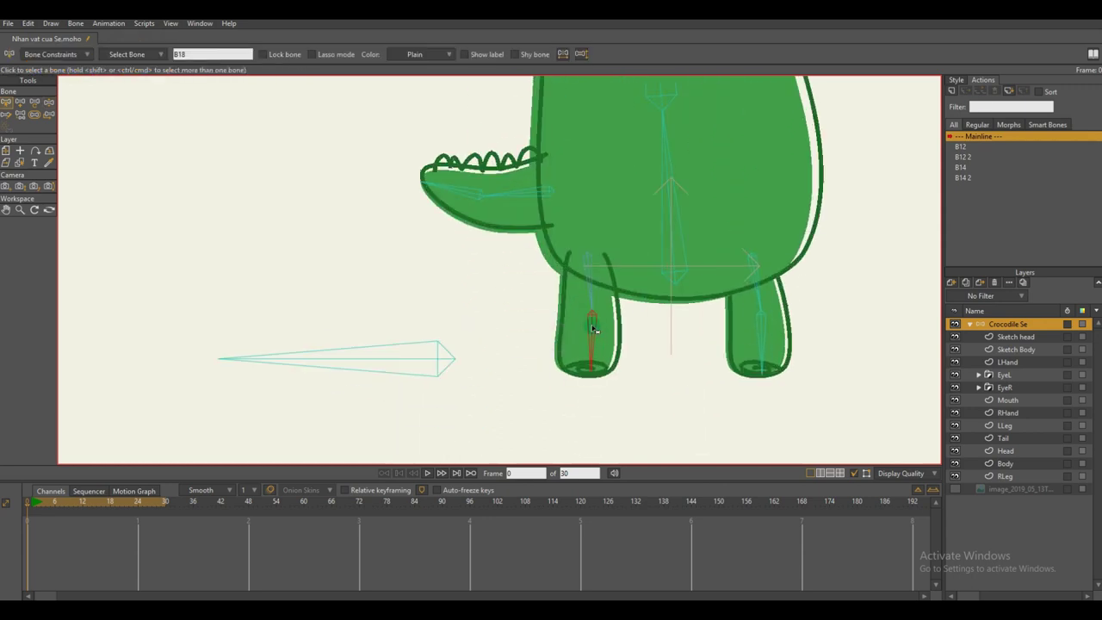
left_click(952, 91)
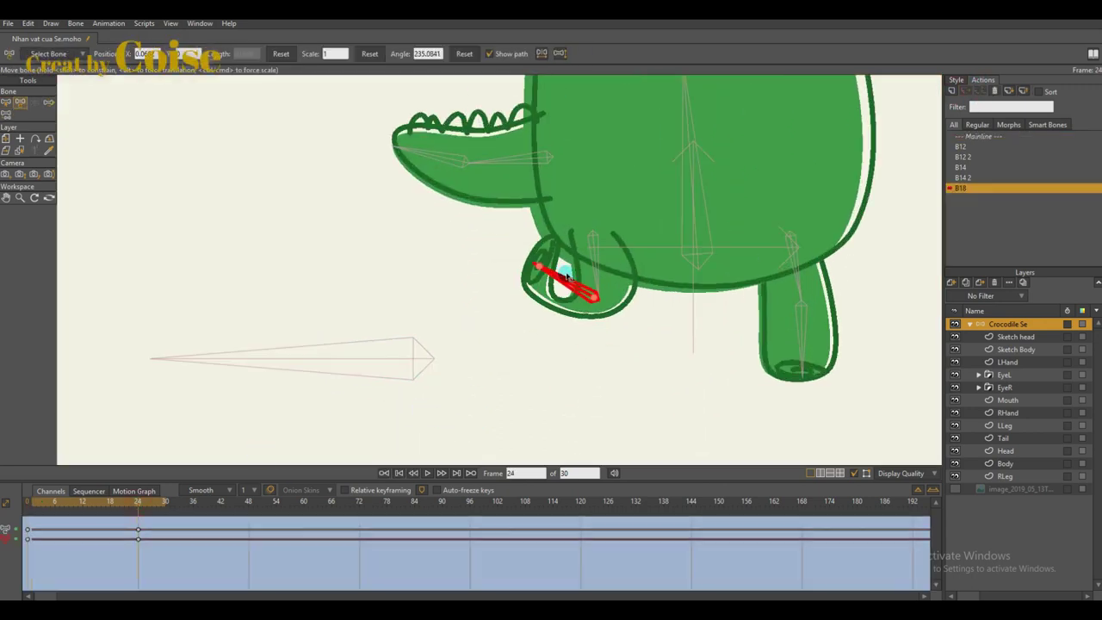
scroll(549, 324, "up", 3)
- Adjust the position and curvature of the LLeg layer's inner knee points at frame 24 of the B18 action
left_click_drag(549, 324, 586, 265)
key("c")
key("t")
key("g")
left_click_drag(652, 303, 633, 364)
key("t")
key("c")
left_click(635, 386)
key("g")
- Round the LLeg layer's outer knee at frame 24 by adjusting its points and their curvature
left_click(647, 381)
key("c")
left_click_drag(575, 389, 568, 396)
left_click(695, 328)
key("t")
left_click_drag(633, 362, 646, 364)
key("q")
- Scrub the B18 action to preview the knee bend and touch up the LLeg layer's inner knee point at frame 24
scroll(595, 366, "down", 3)
left_click_drag(551, 381, 433, 416)
mouse_move(138, 502)
left_mouse_down()
mouse_move(29, 513)
mouse_move(134, 515)
left_mouse_up()
scroll(391, 369, "down", 3)
scroll(390, 369, "up", 3)
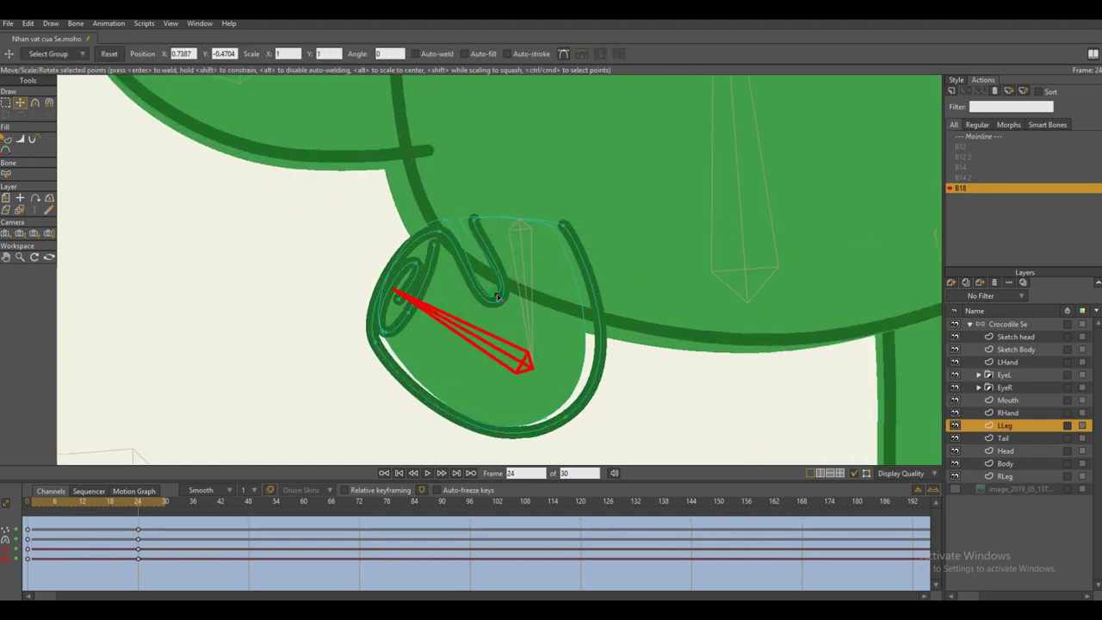
key("q")
left_click(86, 513)
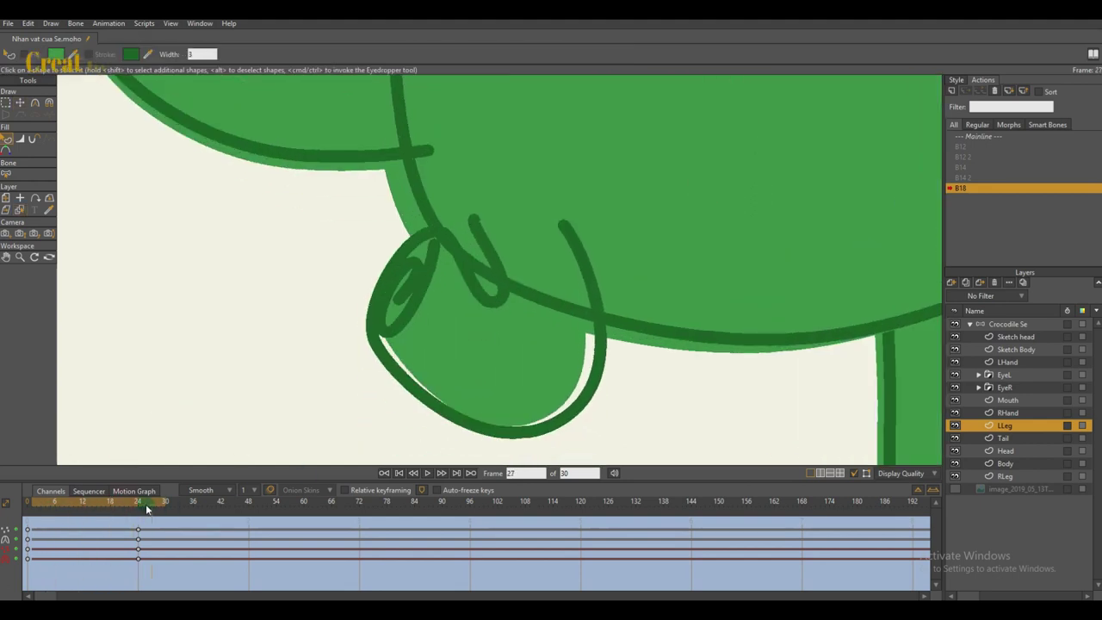
- Scrub through the B18 action up to frame 24 to check the corrected knee bend
scroll(352, 393, "down", 3)
scroll(344, 369, "up", 5)
key("Return")
key("q")
scroll(327, 375, "down", 5)
left_click_drag(111, 507, 137, 508)
- Create a second lower leg action, B18 2, and curl the lower leg up away from the tail at frame 24
scroll(360, 398, "down", 3)
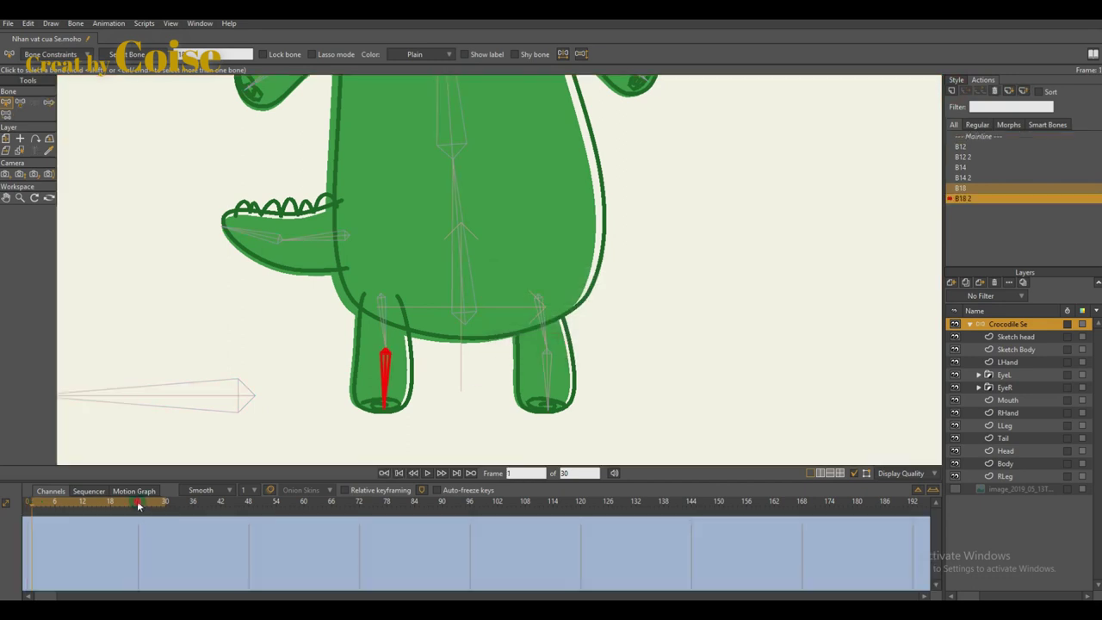
left_click_drag(386, 346, 430, 312)
scroll(413, 342, "up", 4)
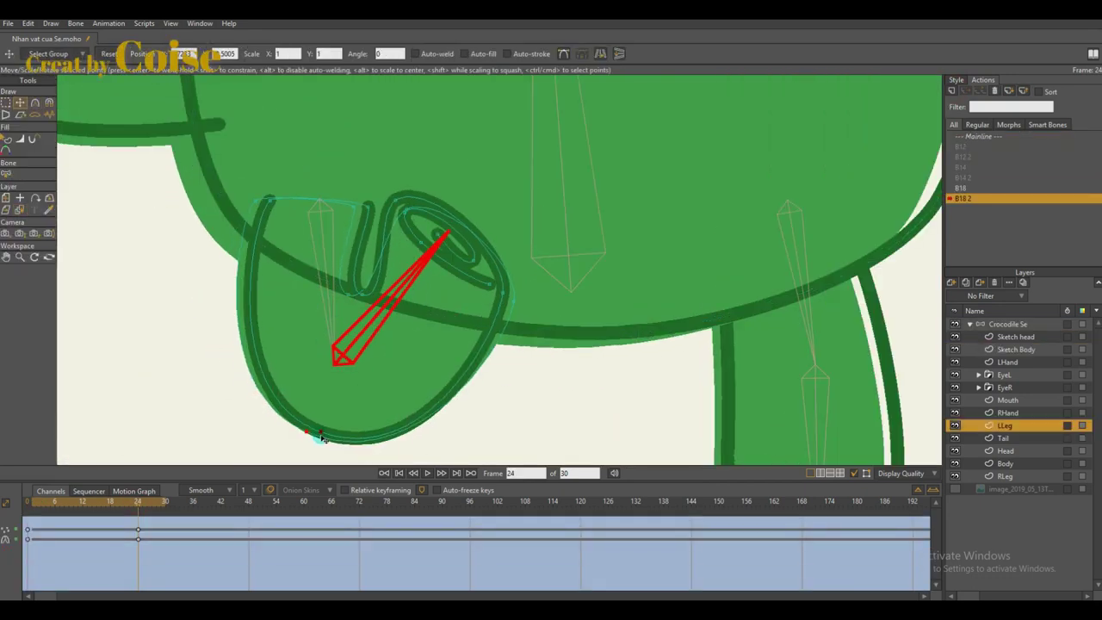
- Reshape the LLeg layer's knee outline at frame 24 of the B18 2 action and scrub to preview the bend
left_click_drag(288, 411, 402, 413)
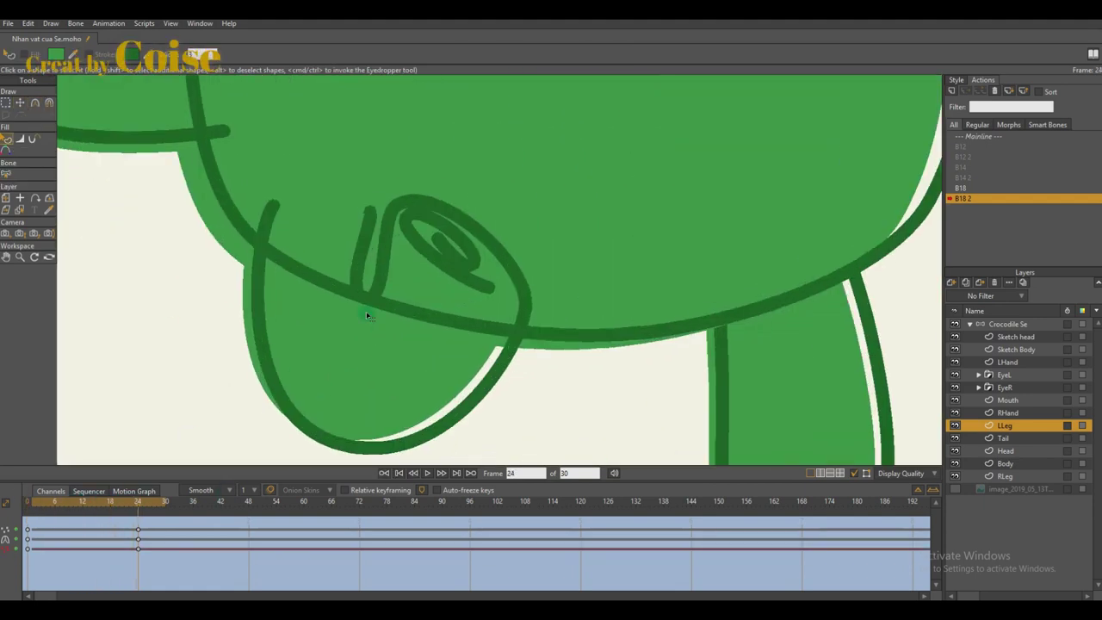
key("t")
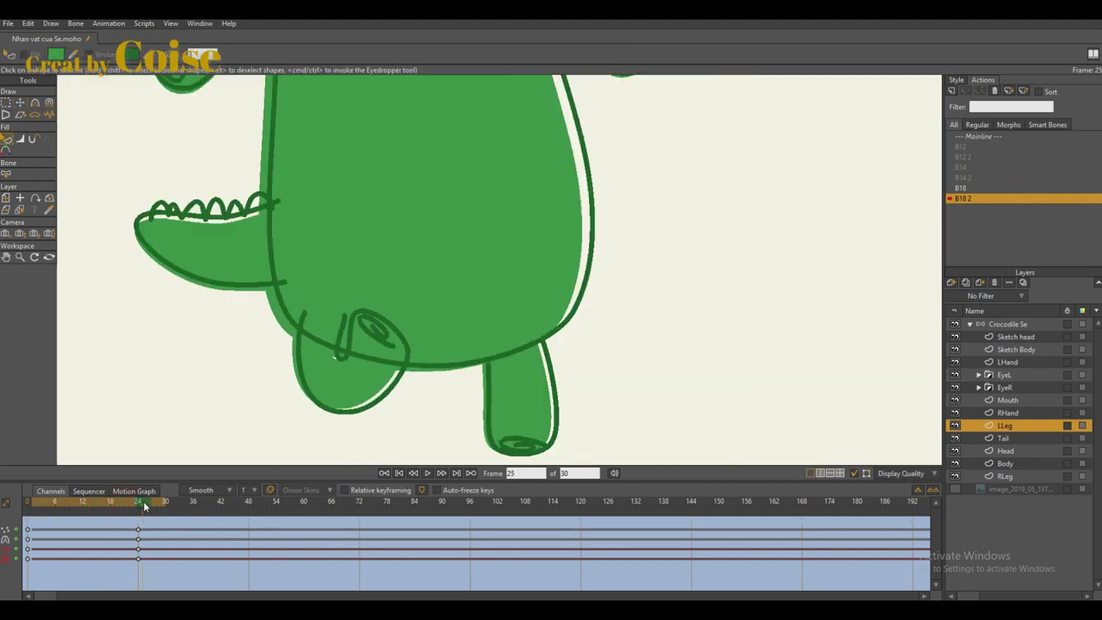
left_click_drag(144, 507, 131, 513)
scroll(370, 339, "up", 4)
key("g")
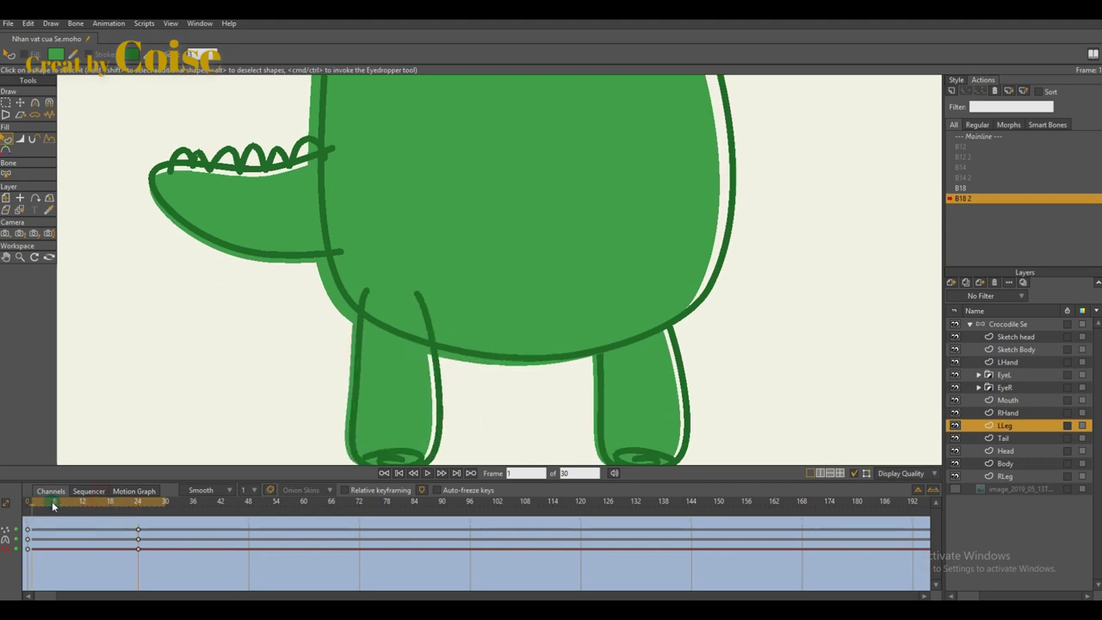
left_click_drag(53, 506, 105, 506)
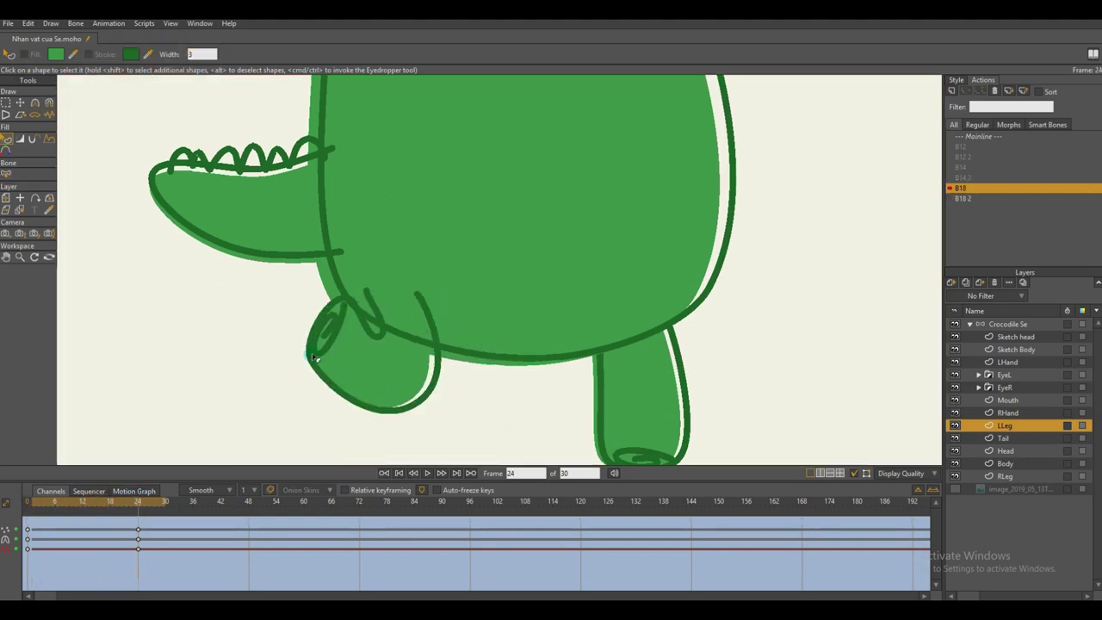
- Touch up the LLeg layer's knee at frame 24 of the B18 action and scrub to check it
scroll(314, 357, "up", 3)
key("t")
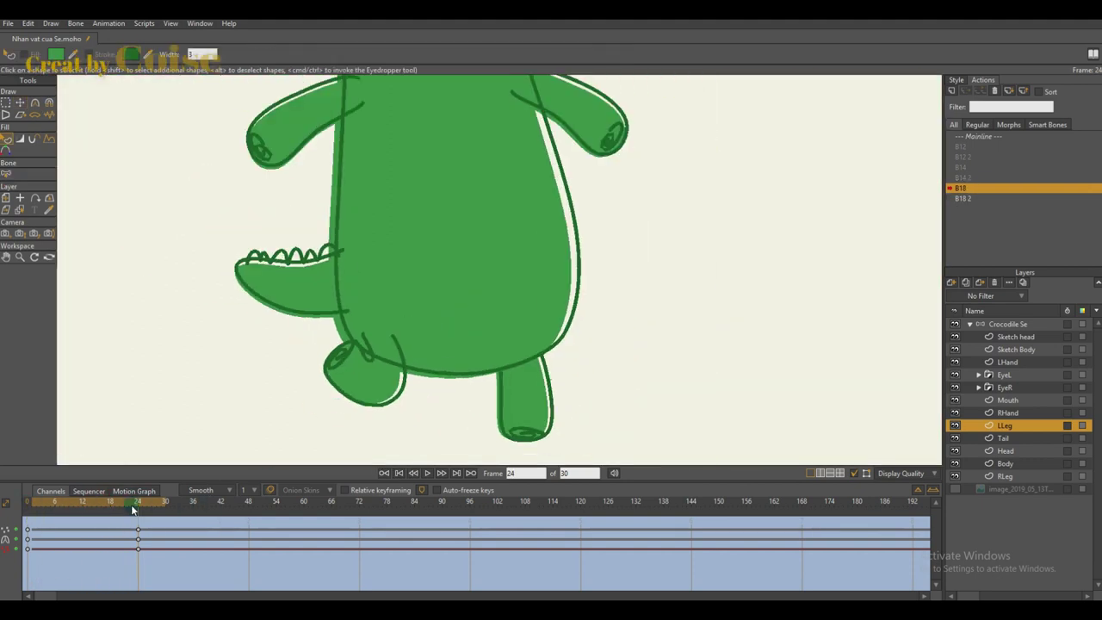
mouse_move(133, 505)
left_mouse_down()
mouse_move(105, 505)
mouse_move(134, 505)
left_mouse_up()
- Create the B20 smart bone action for the lower bone of RLeg and curl the leg inward at frame 24
scroll(603, 299, "up", 3)
left_click(574, 343)
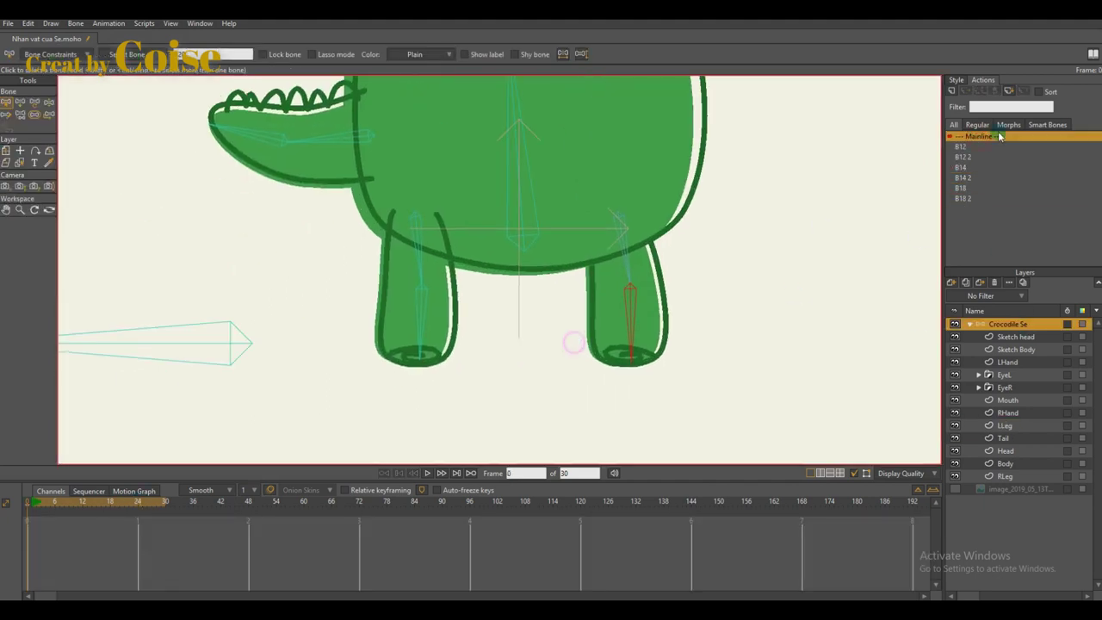
left_click(554, 347)
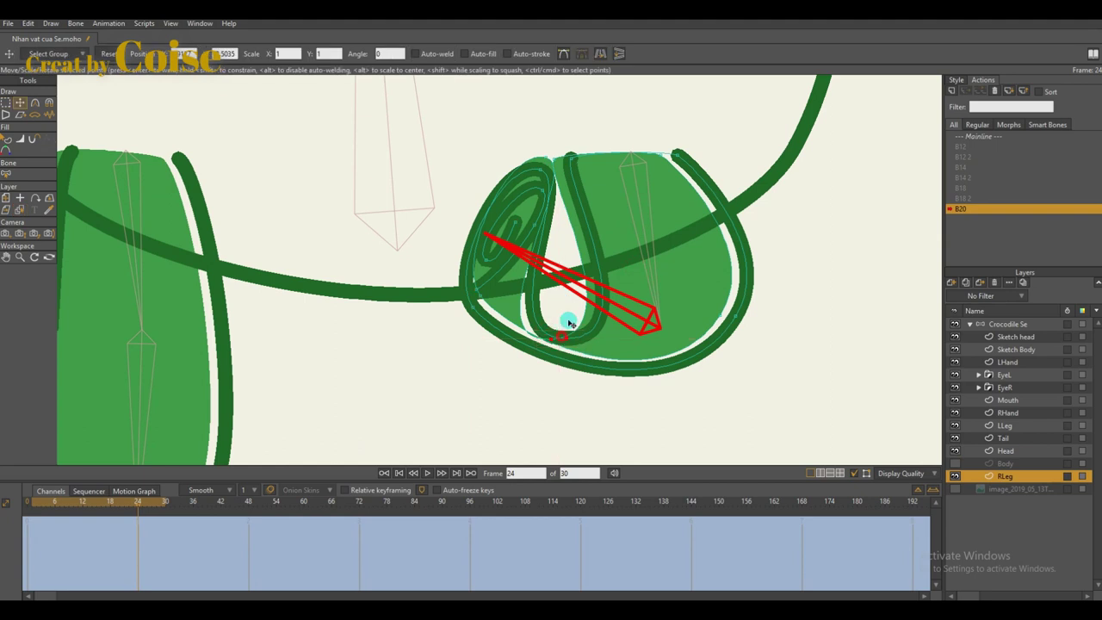
- Reshape the RLeg layer's knee outline at frame 24 of the B20 action and scrub to check the bend
mouse_move(615, 255)
left_mouse_down()
mouse_move(577, 287)
mouse_move(624, 264)
left_mouse_up()
key("t")
key("g")
left_click_drag(678, 296, 698, 393)
key("t")
left_click(591, 450)
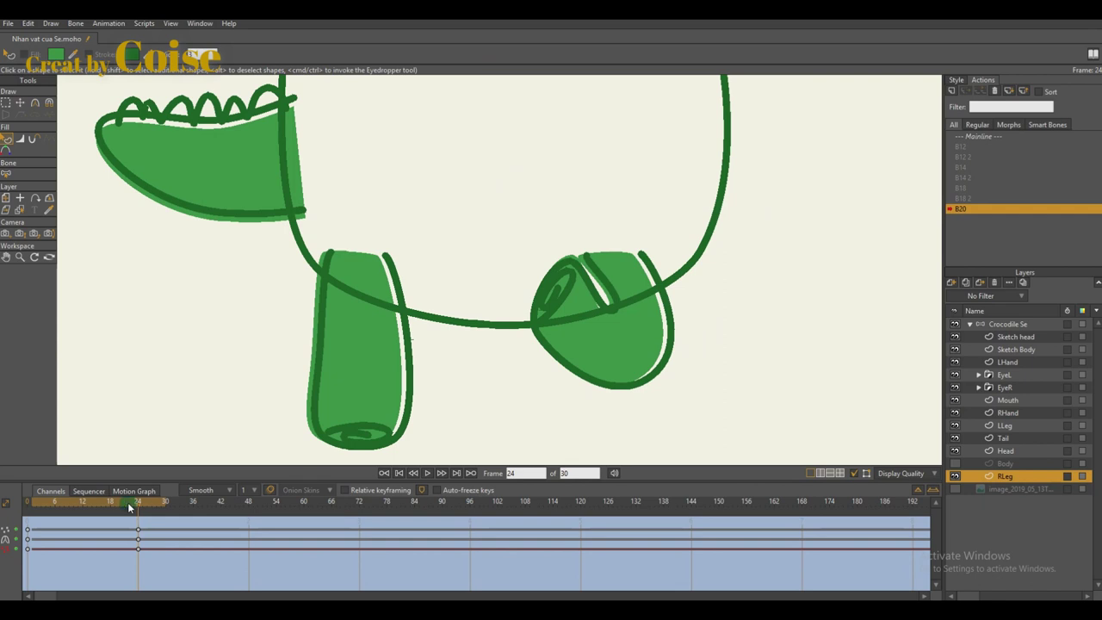
mouse_move(129, 506)
left_mouse_down()
mouse_move(111, 507)
mouse_move(138, 504)
left_mouse_up()
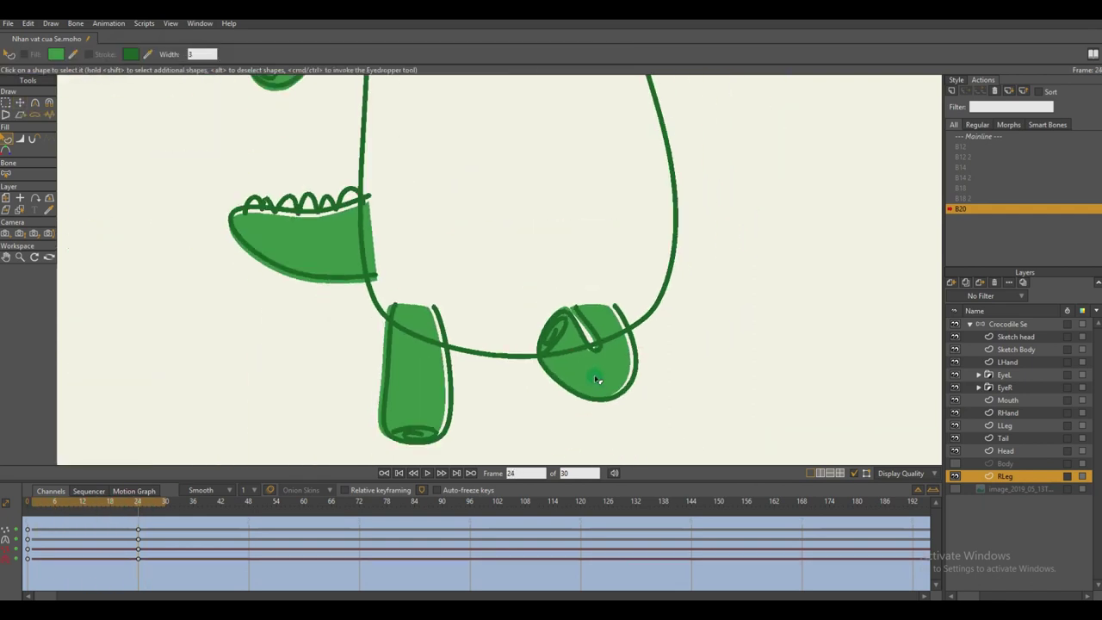
left_click(40, 508)
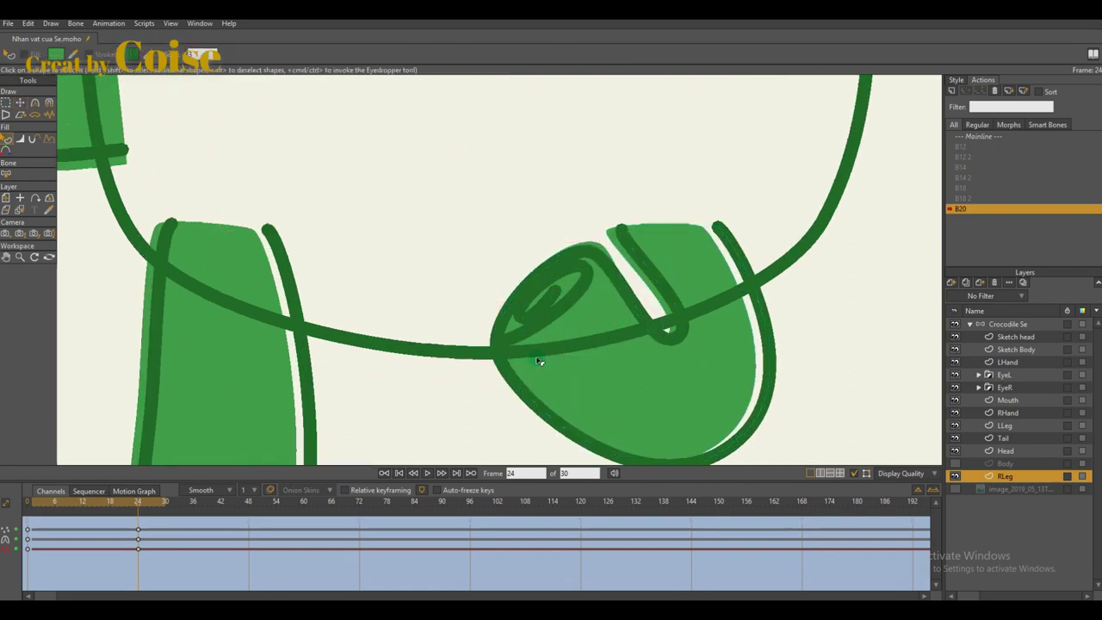
left_click(101, 508)
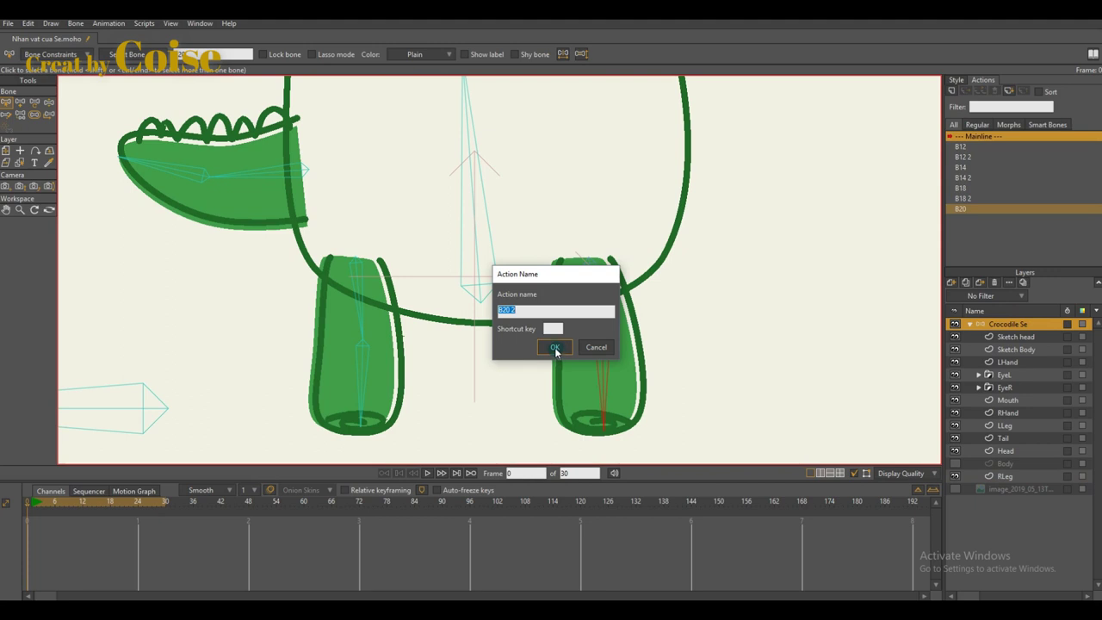
- Create the B20 2 action with the lower leg curled outward at frame 24 and reshape the RLeg layer's knee outline
left_click(555, 346)
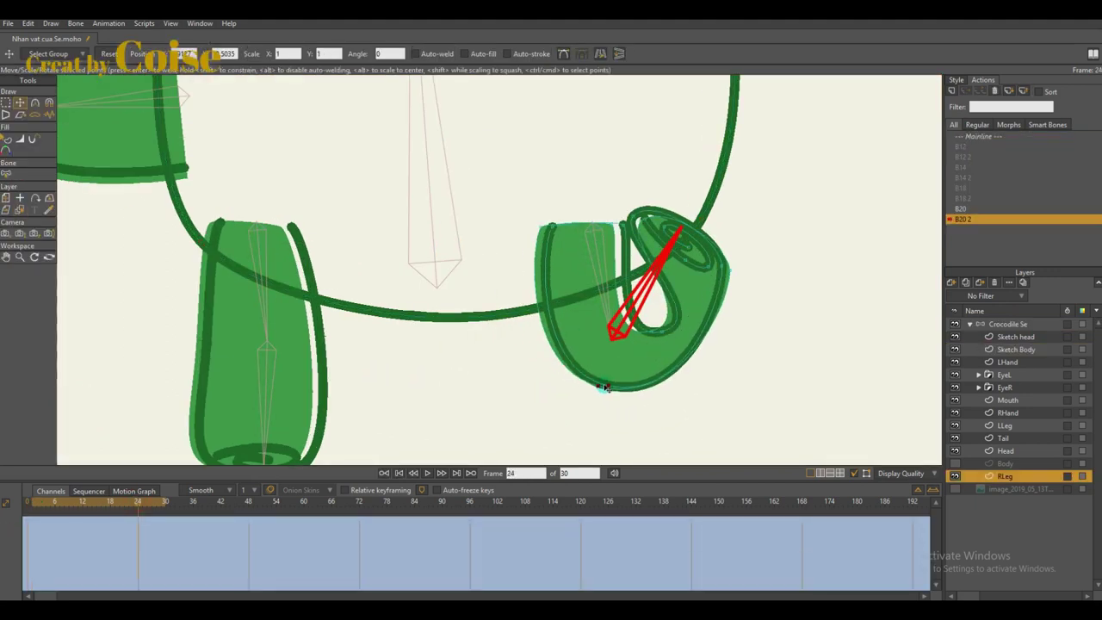
left_click_drag(605, 387, 609, 387)
key("g")
key("t")
left_click_drag(659, 331, 433, 302)
key("c")
key("t")
key("r")
left_click_drag(742, 283, 728, 236)
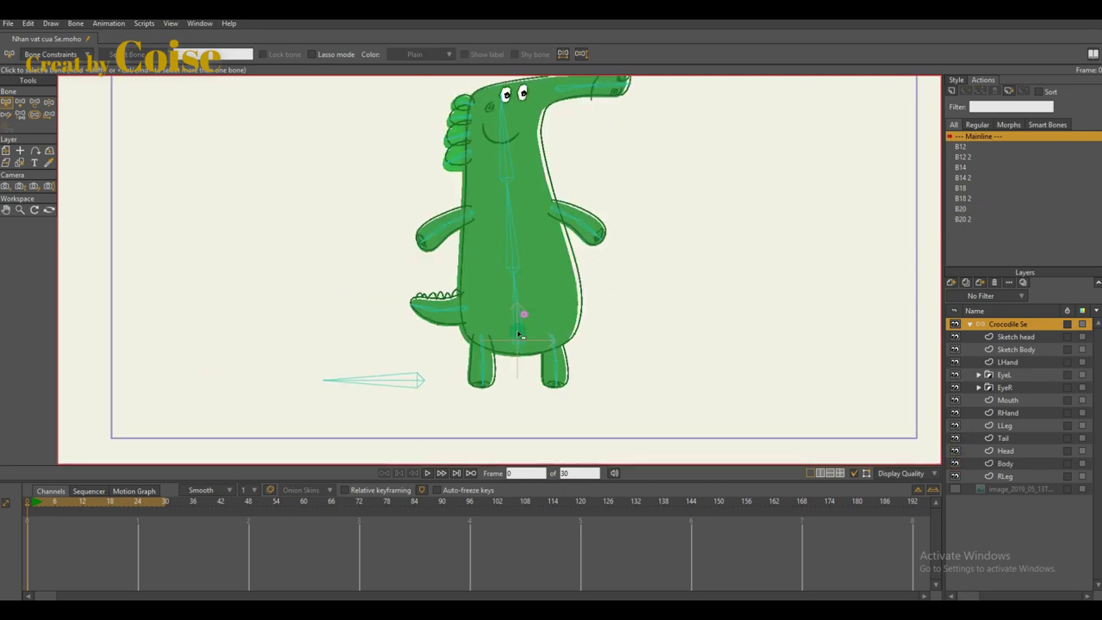
- Create the B3 action for the middle torso bone, bend it toward the snout side at frame 24, and reshape the belly outline
left_click(514, 287)
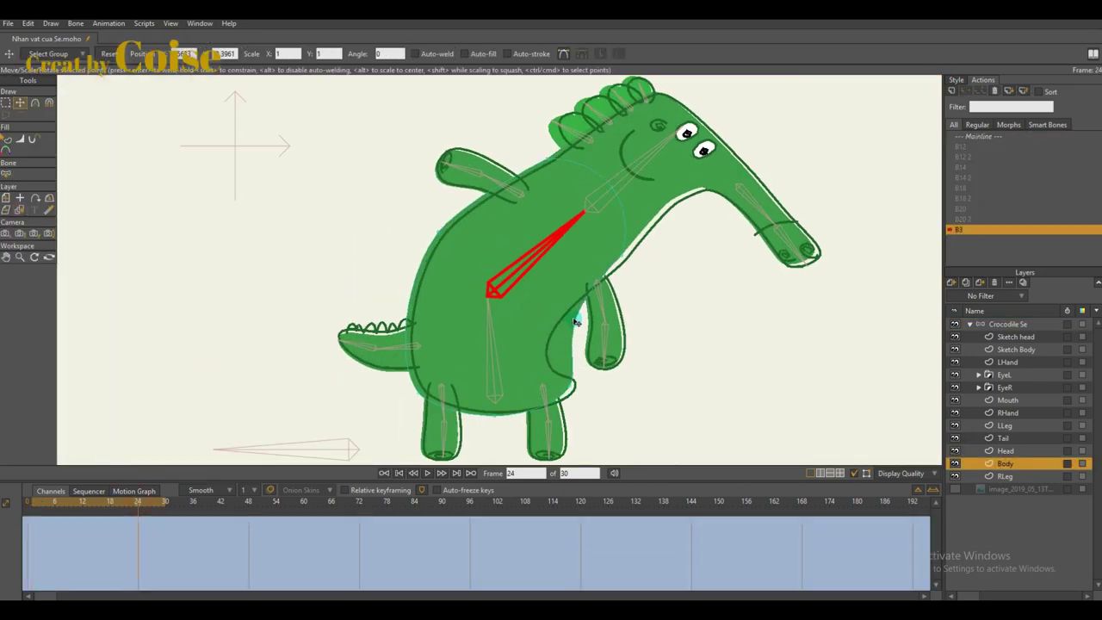
left_click_drag(575, 315, 577, 316)
left_click(1016, 350)
left_click_drag(563, 357, 570, 345)
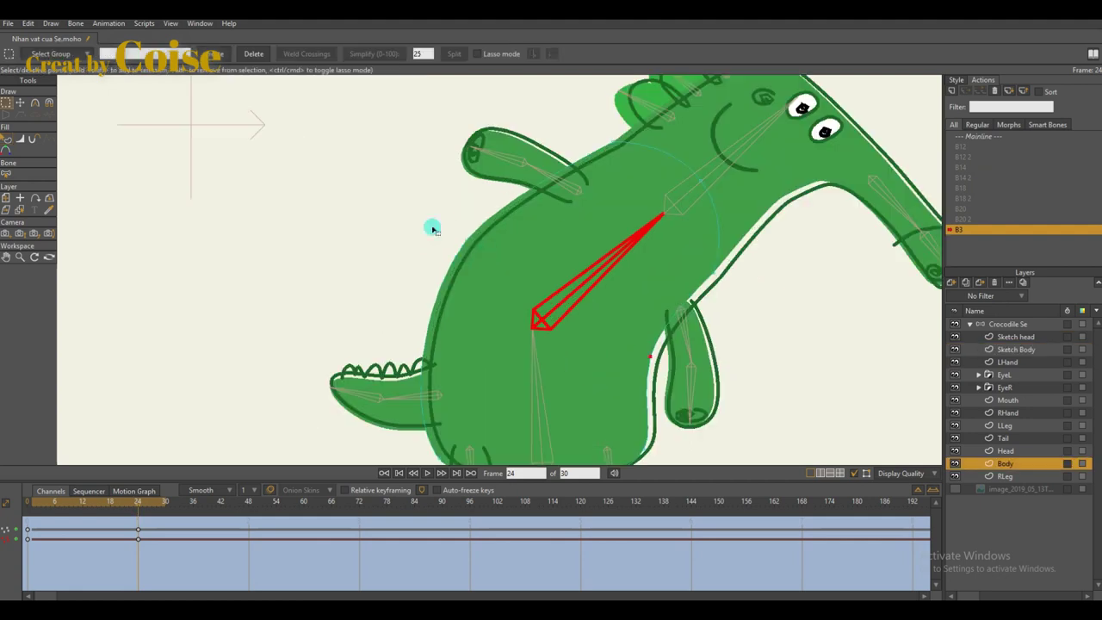
- Smooth the back curves of the Body and Sketch Body layers at frame 24 of B3 and scrub to check the bend
key("c")
left_click_drag(509, 183, 518, 175)
left_click(467, 243)
left_click(510, 191)
left_click(520, 178)
key("q")
left_click(417, 308)
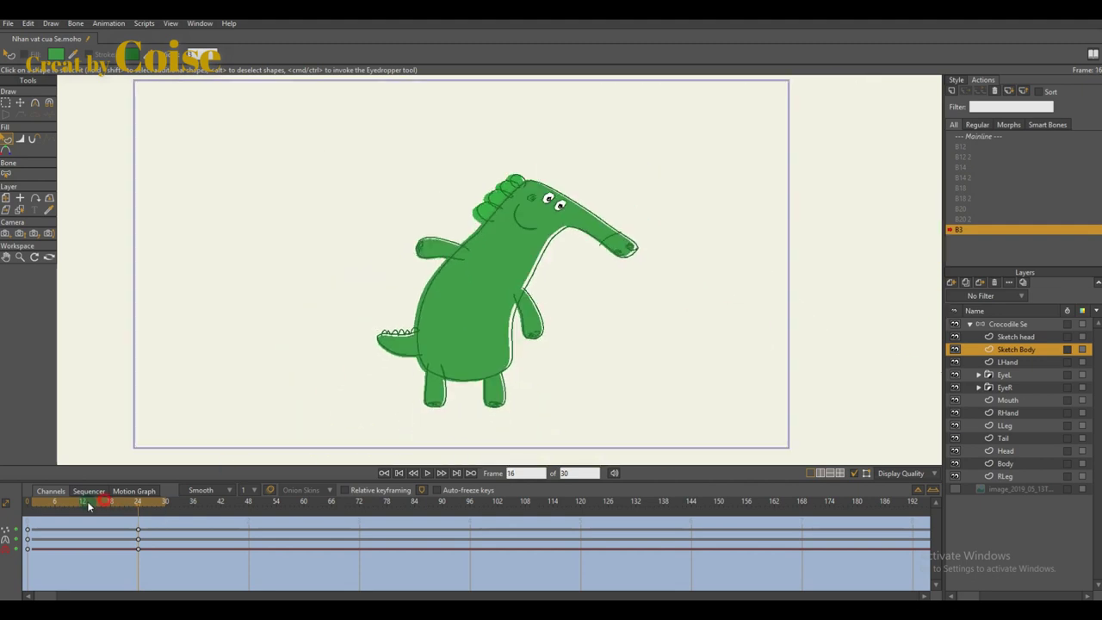
left_click_drag(87, 501, 144, 515)
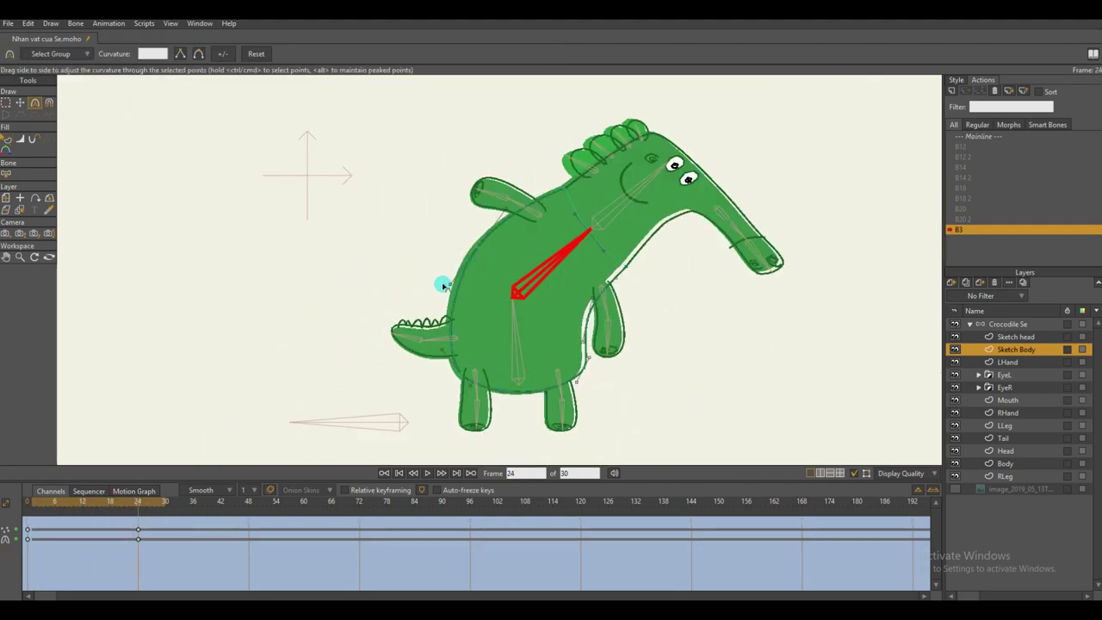
left_click(478, 259, "ctrl+alt")
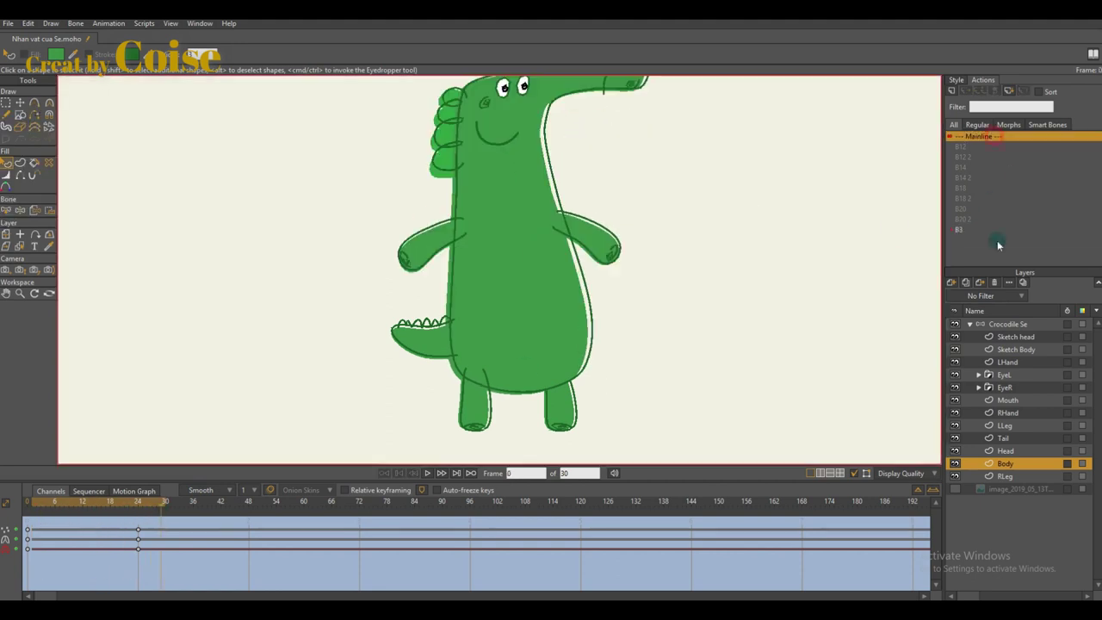
- Create the B3 2 action with the torso bent toward the tail at frame 24, reshape the Body and Sketch Body outlines, and scrub it
left_click(1001, 324)
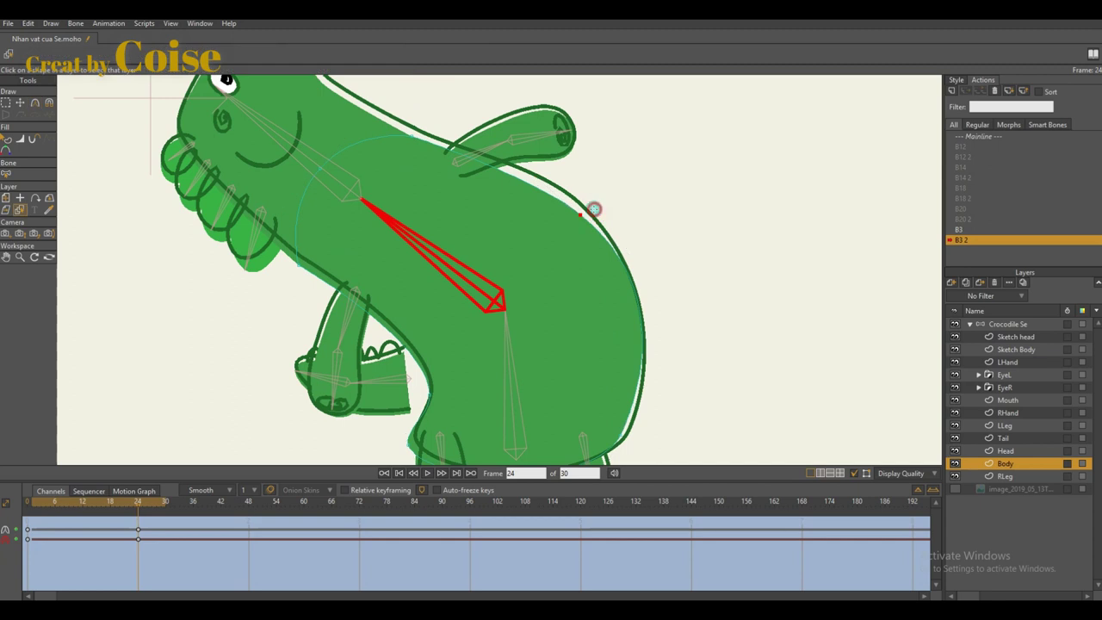
left_click(696, 266)
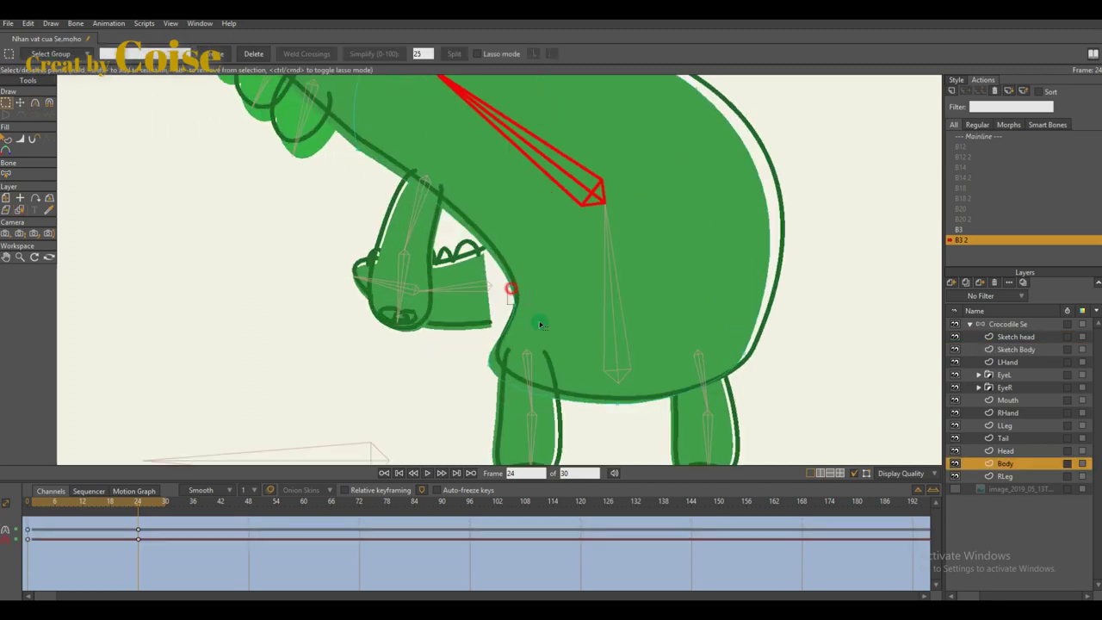
key("t")
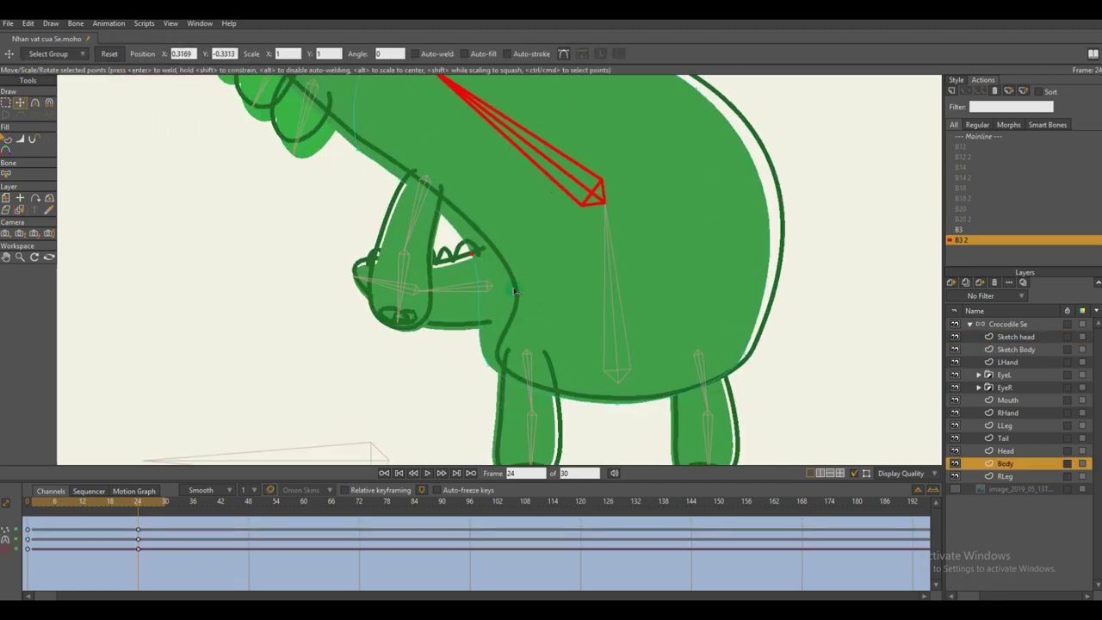
left_click(488, 277)
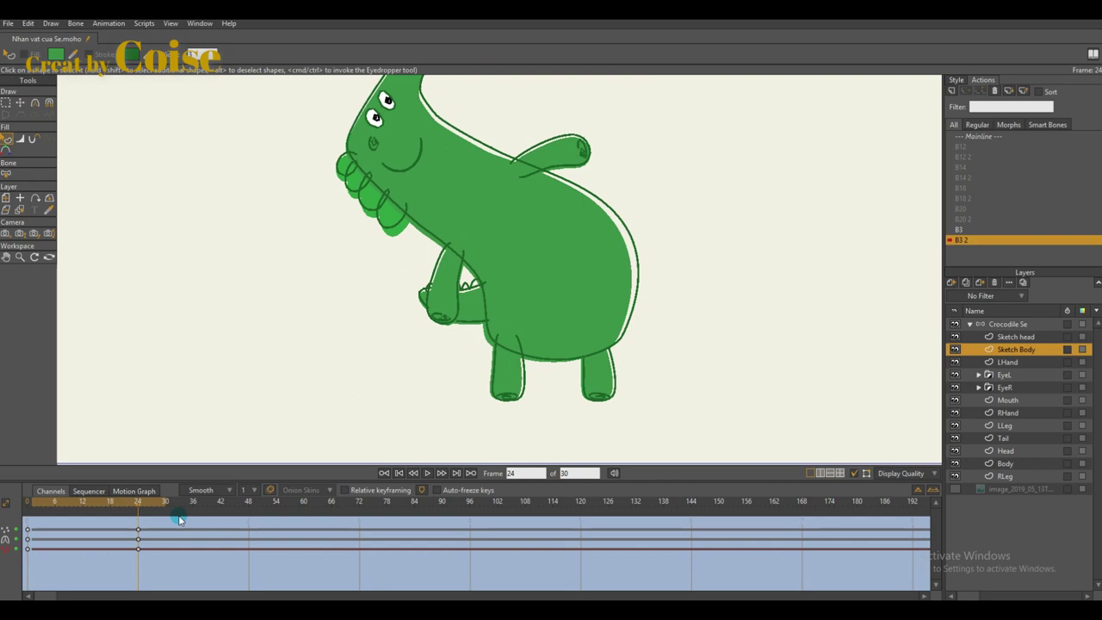
left_click_drag(177, 507, 124, 513)
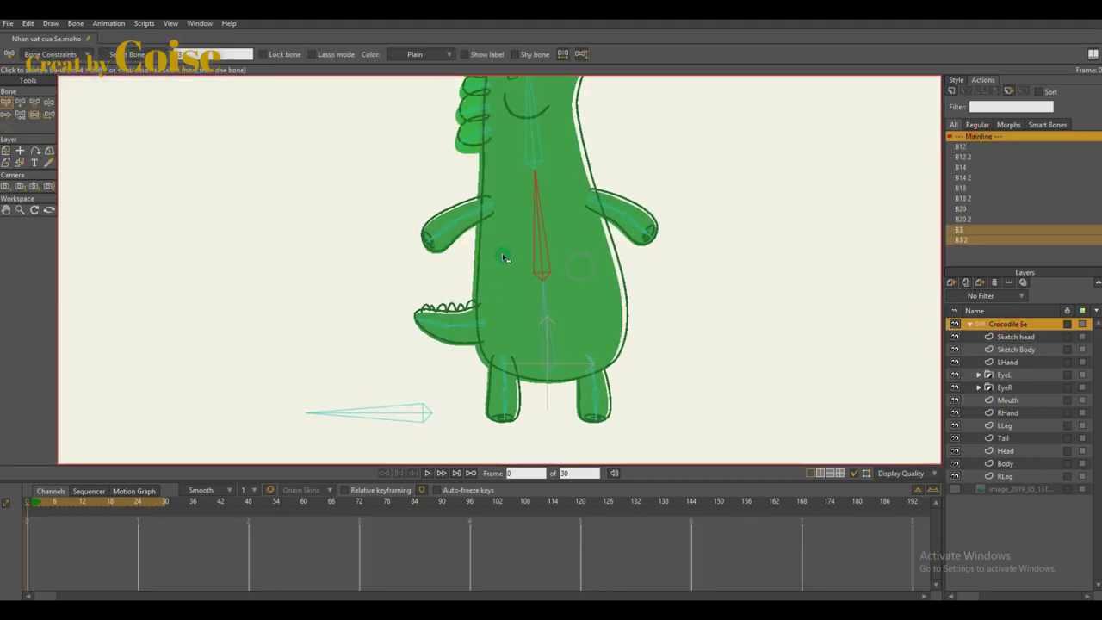
- Raise the LHand arm toward the head with Manipulate Bones to check how it overlaps the head scales
left_click_drag(517, 258, 516, 317)
scroll(512, 316, "down", 3)
scroll(481, 273, "up", 3)
key("z")
left_click_drag(461, 257, 484, 105)
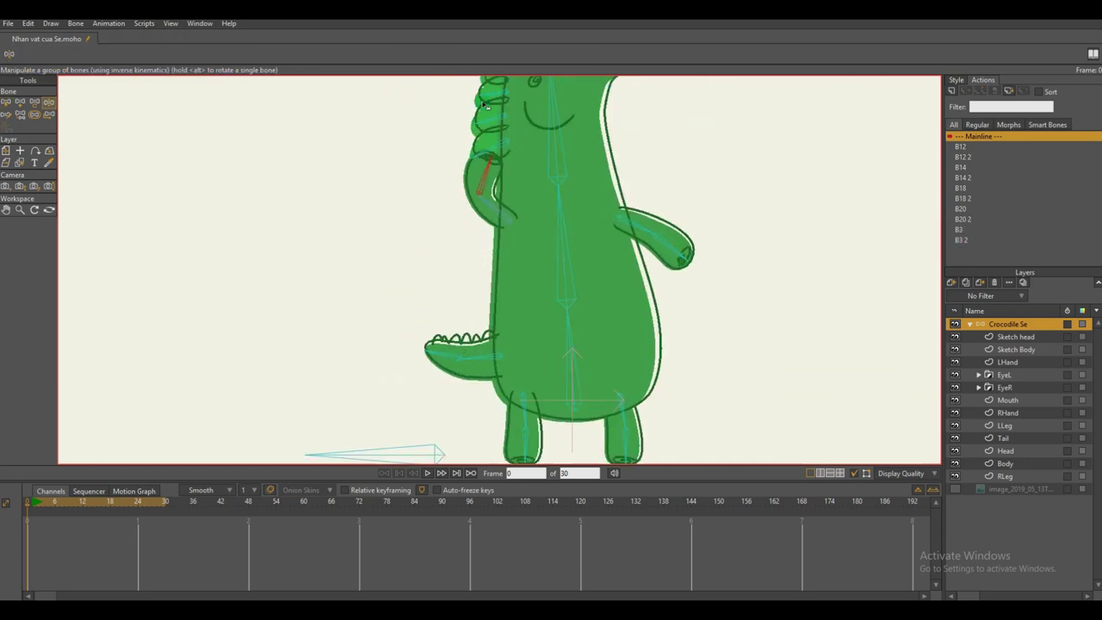
key("z")
- Reorder the layers so that Sketch Body and LHand sit above Sketch head
left_click(1022, 365)
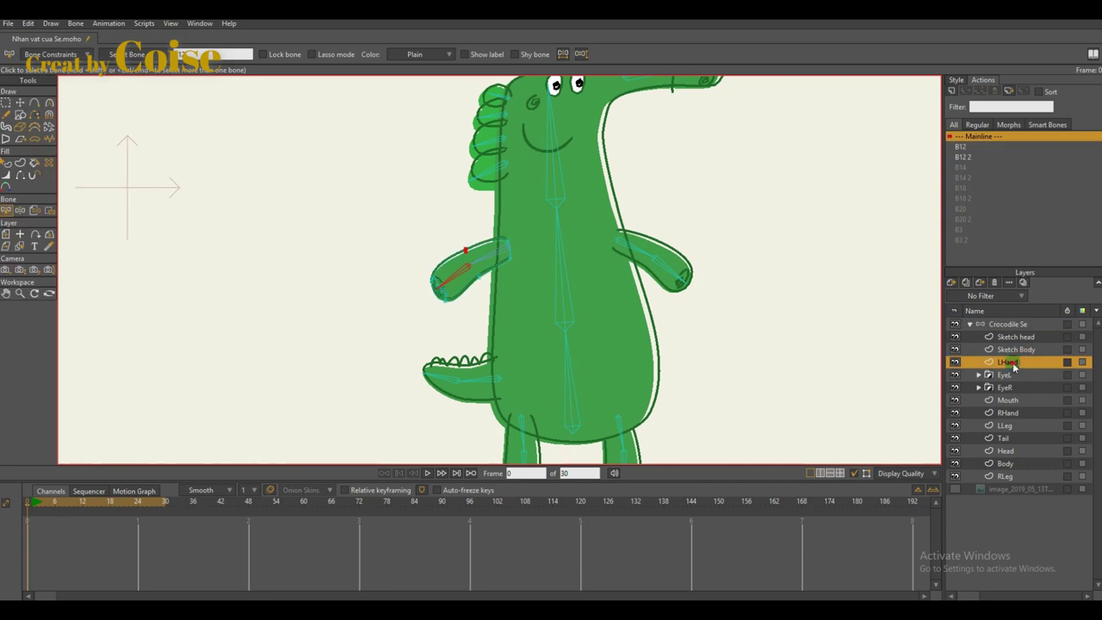
left_click(1005, 324)
scroll(480, 266, "up", 5)
left_click_drag(1013, 350, 1011, 331)
left_click(1007, 325)
- Pose both arms in several directions with Manipulate Bones to check the elbow bends and the layer overlap
scroll(508, 305, "down", 3)
key("z")
left_click_drag(451, 311, 494, 77)
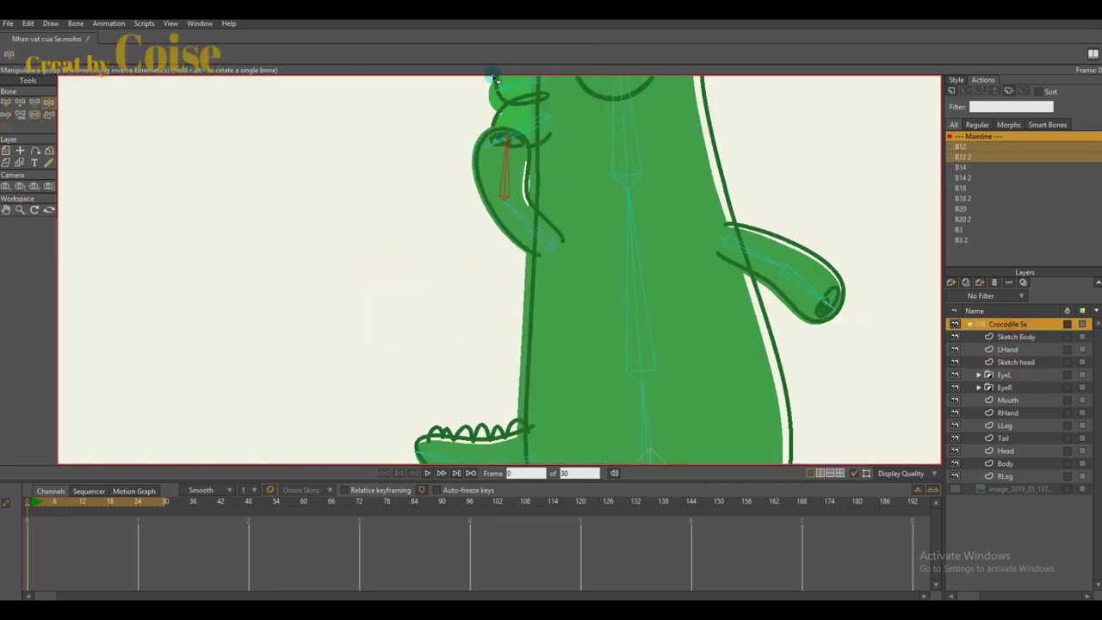
scroll(383, 249, "down", 3)
left_click_drag(400, 206, 493, 275)
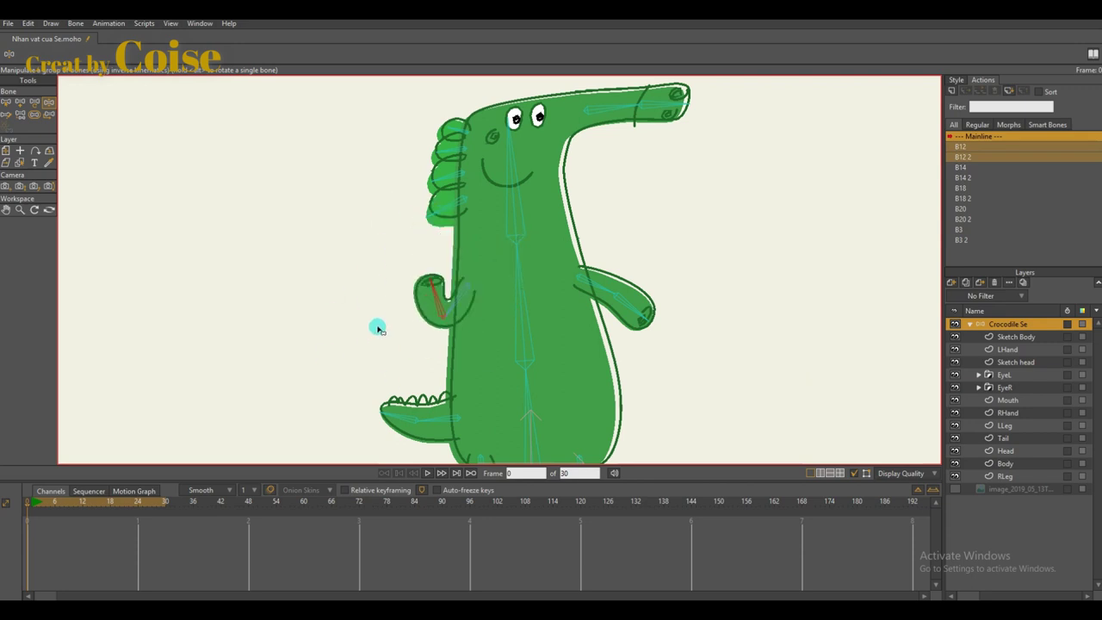
left_click_drag(573, 128, 594, 132)
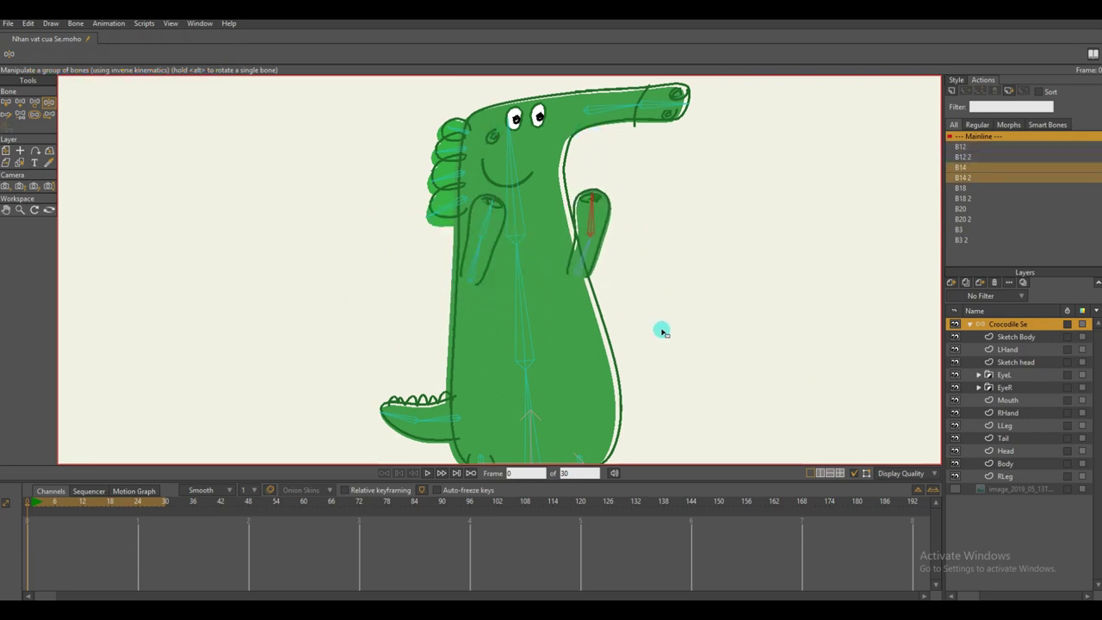
- Move the RHand layer to directly below the Body layer
key("b")
left_click(1027, 416)
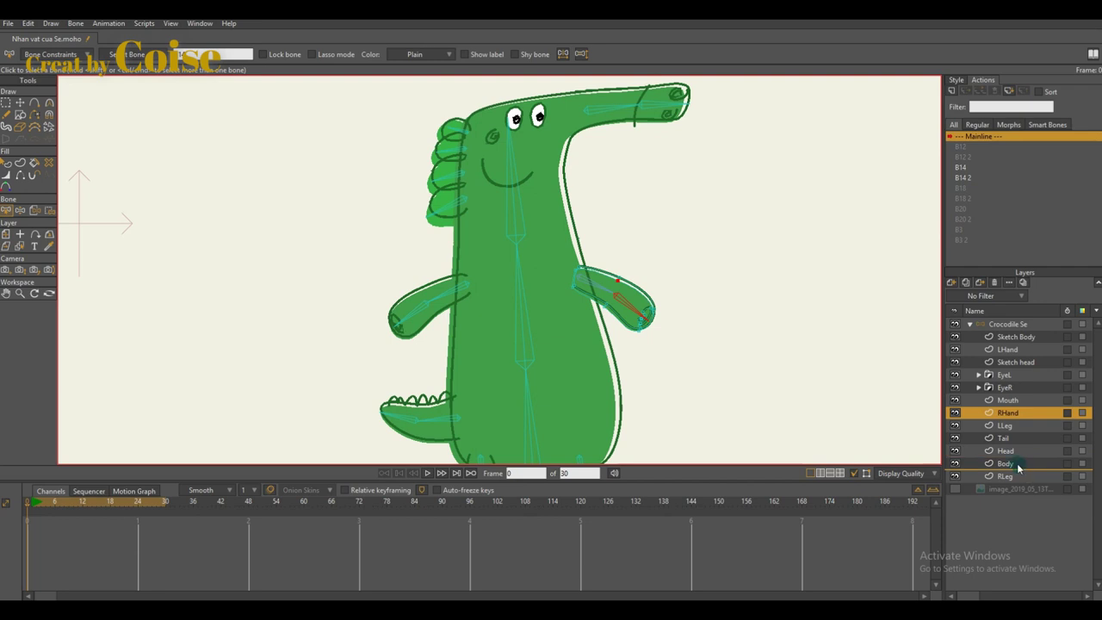
left_click_drag(1018, 467, 1018, 469)
left_click(1008, 325)
- Raise and swing the RHand arm with Manipulate Bones to check it behind the body
scroll(603, 293, "up", 3)
key("z")
left_click_drag(663, 317, 604, 134)
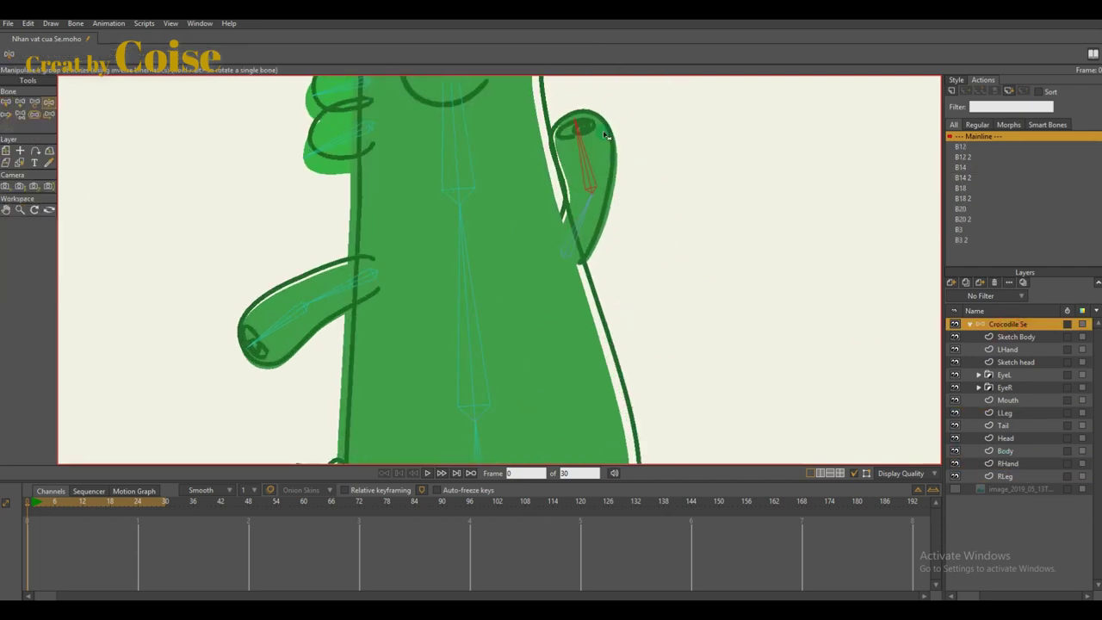
scroll(697, 317, "down", 2)
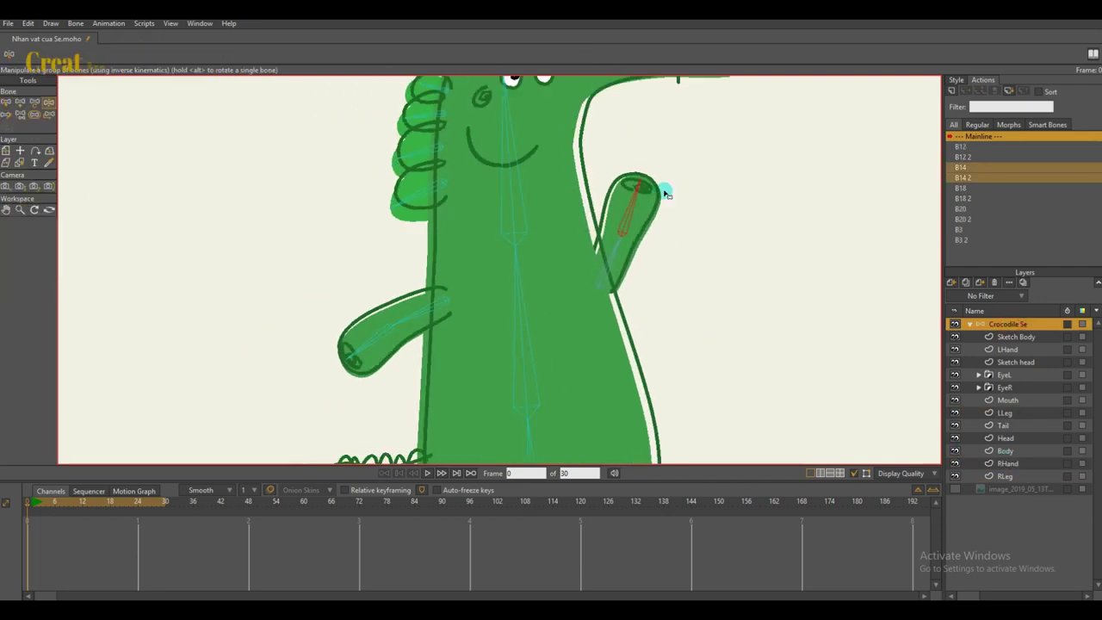
key("b")
key("z")
left_click_drag(640, 292, 645, 296)
- Move the RHand layer below the RLeg layer and reselect the Crocodile Se bone layer
key("b")
scroll(647, 295, "down", 4)
left_click_drag(683, 345, 673, 297)
left_click(1008, 463)
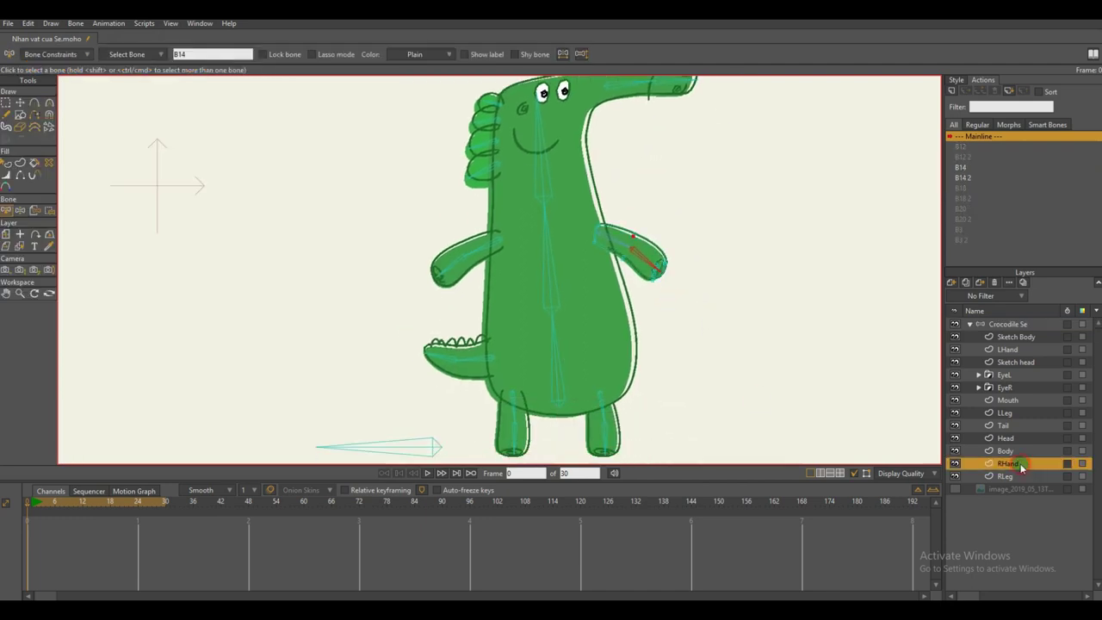
left_click(1009, 323)
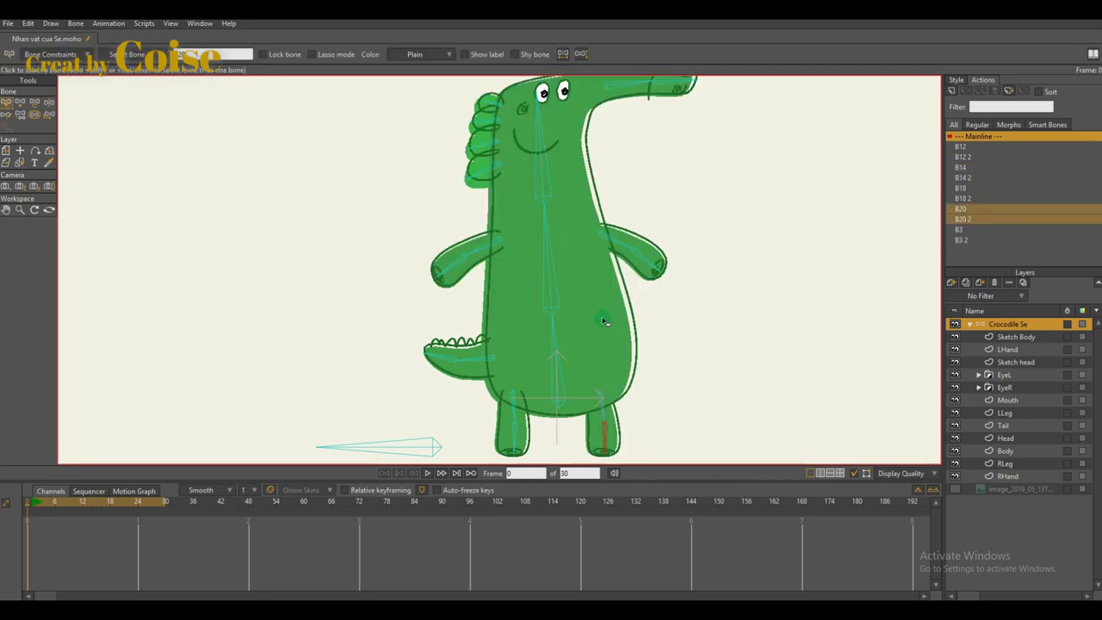
- Create the B4 action for the head bone with the head tilted down at frame 24 and reshape the Sketch head throat outline
left_click(59, 503)
key("t")
mouse_move(602, 235)
left_mouse_down()
mouse_move(600, 287)
mouse_move(592, 242)
mouse_move(596, 255)
left_mouse_up()
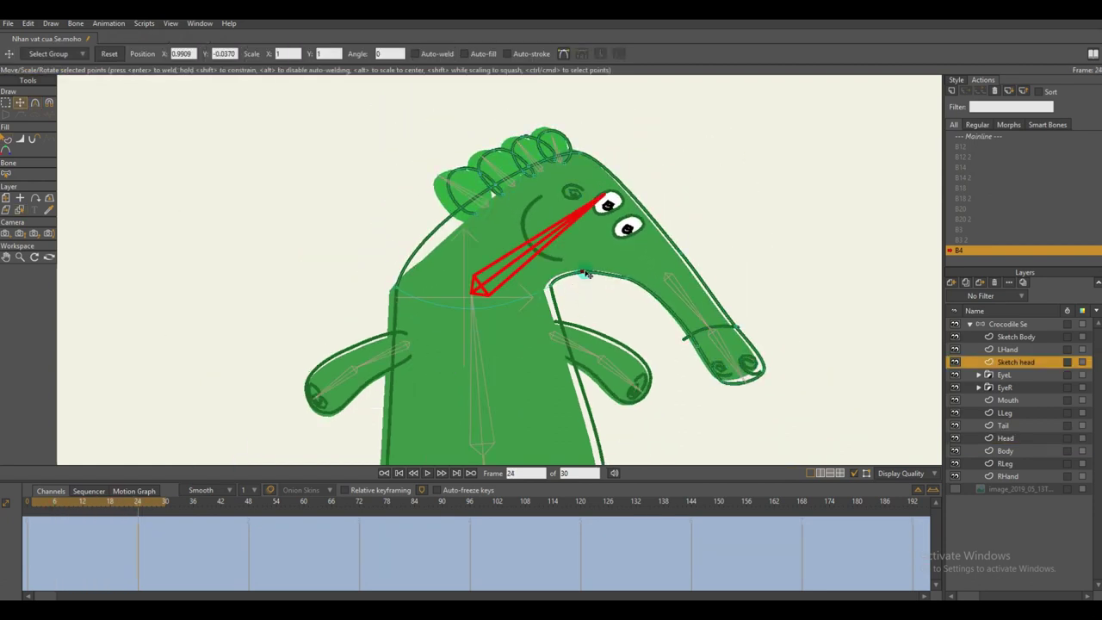
scroll(585, 273, "up", 5)
key("c")
mouse_move(585, 273)
left_mouse_down()
mouse_move(553, 261)
mouse_move(572, 262)
left_mouse_up()
key("t")
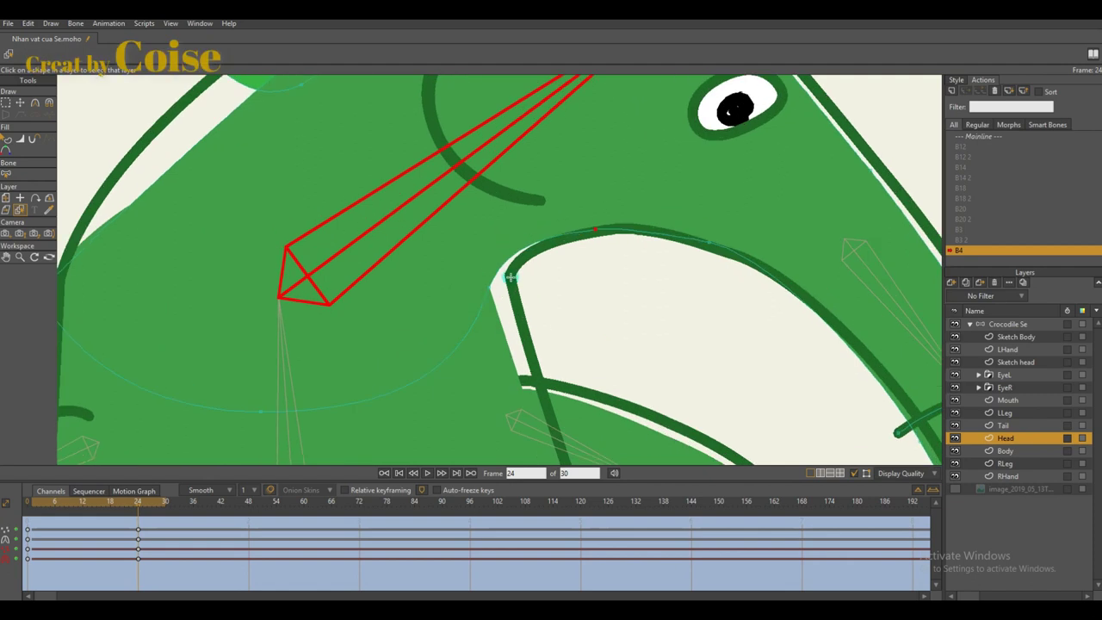
- Adjust the neck outlines of the Head, Body and Sketch Body layers at frame 24 of B4 and scrub to check them
left_click(489, 292)
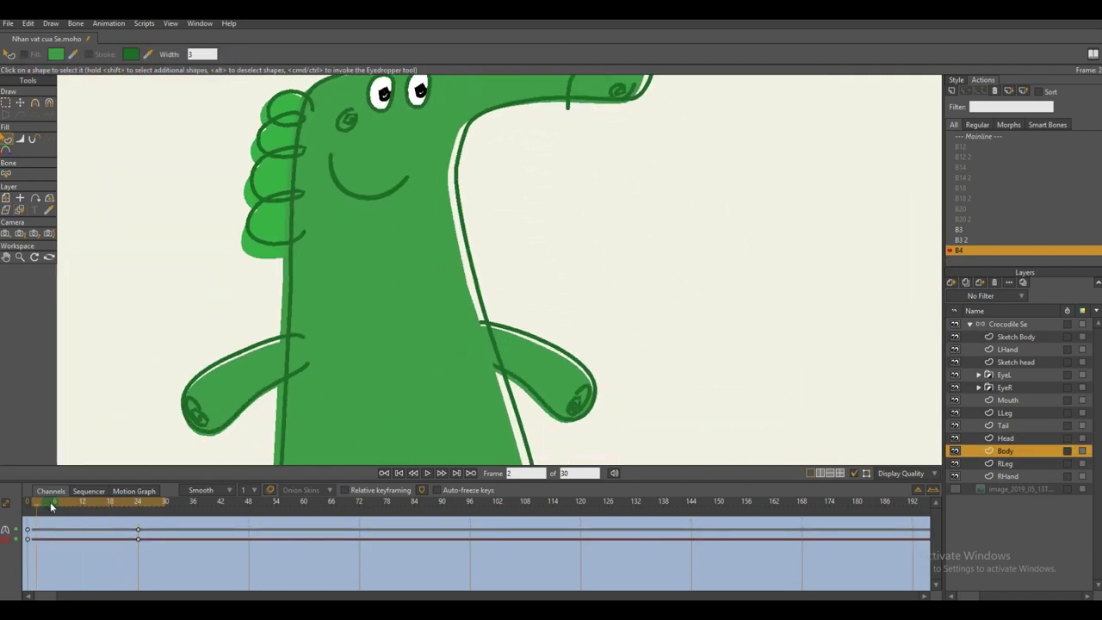
left_click_drag(50, 506, 143, 508)
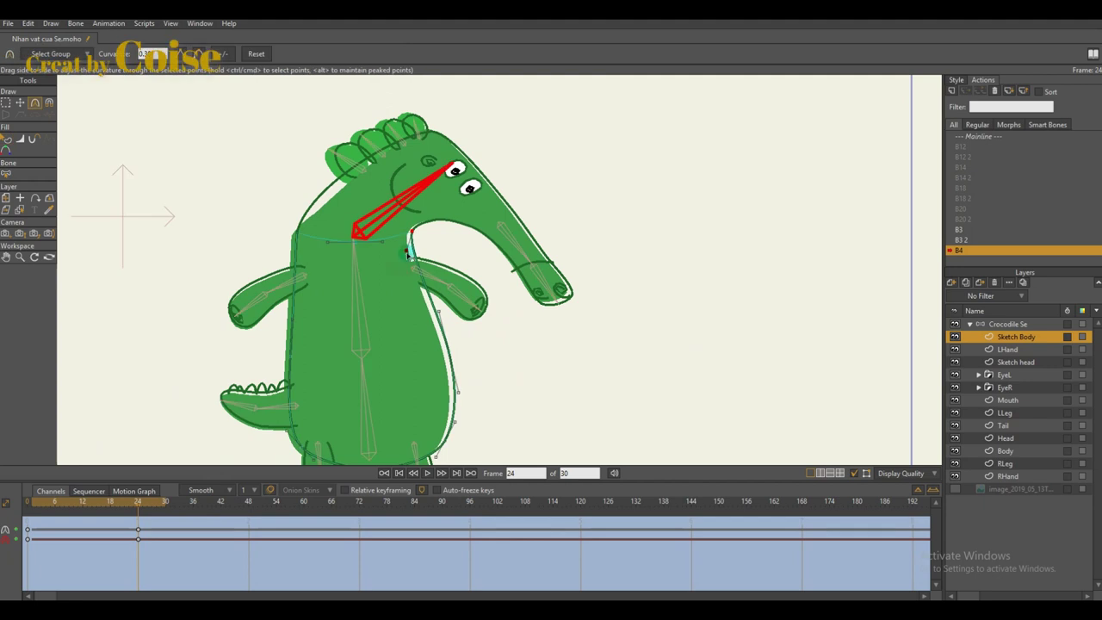
left_click_drag(69, 501, 84, 500)
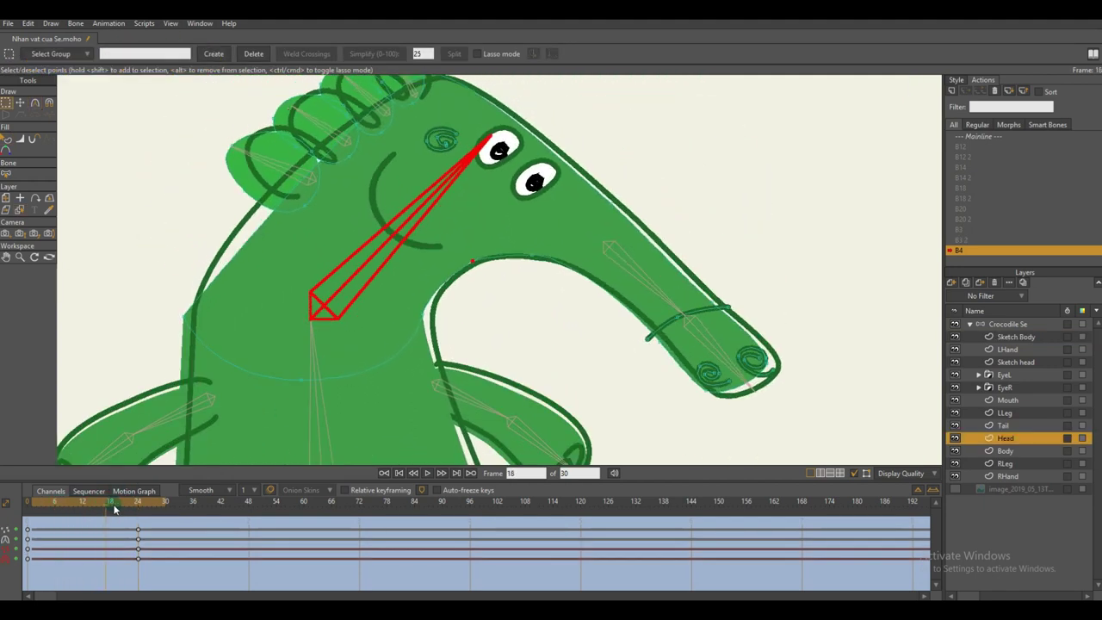
- Correct the Head layer's throat curvature at frame 10 of the B4 action and scrub through to frame 24
left_click_drag(114, 506, 74, 505)
key("c")
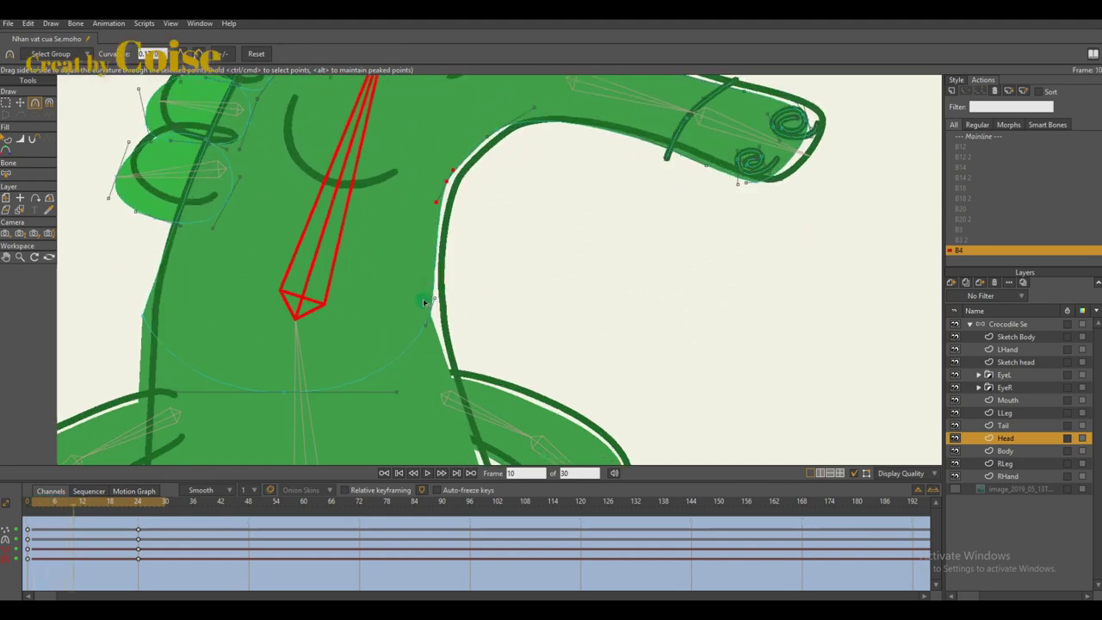
left_click_drag(424, 309, 389, 336)
key("q")
left_click_drag(67, 504, 138, 504)
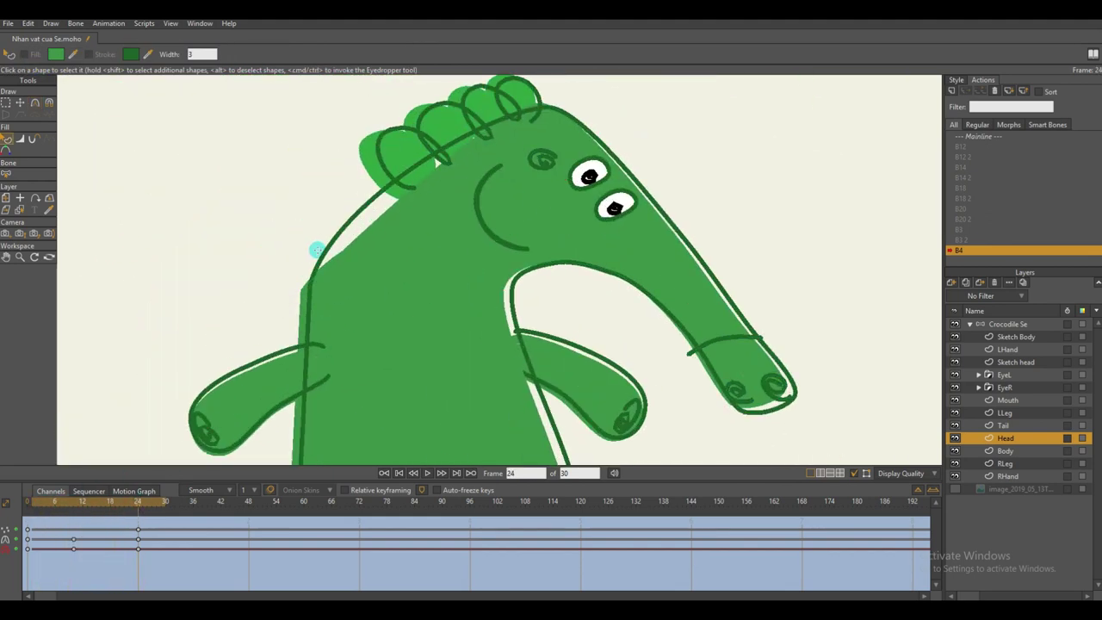
- Round out the Head layer's curve along the back of the neck at frame 24 of the B4 action
key("c")
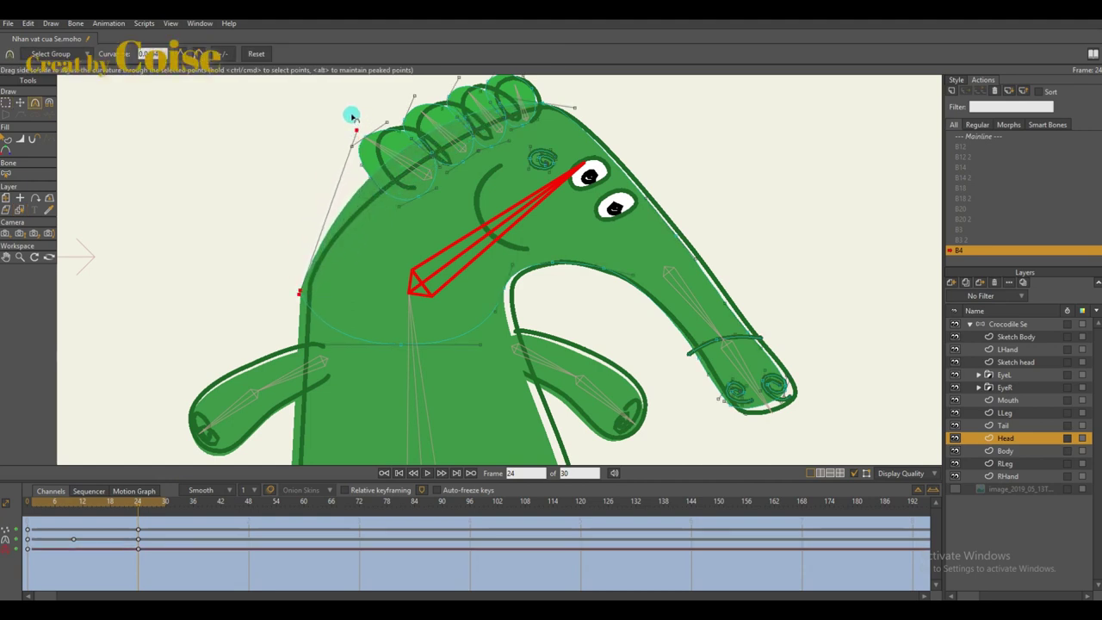
- Adjust the curvature and position of the Head layer's back outline points at frame 24 of the B4 action
key("j")
left_click(303, 280)
key("c")
key("j")
left_click(317, 258)
key("c")
left_click_drag(332, 193, 323, 139)
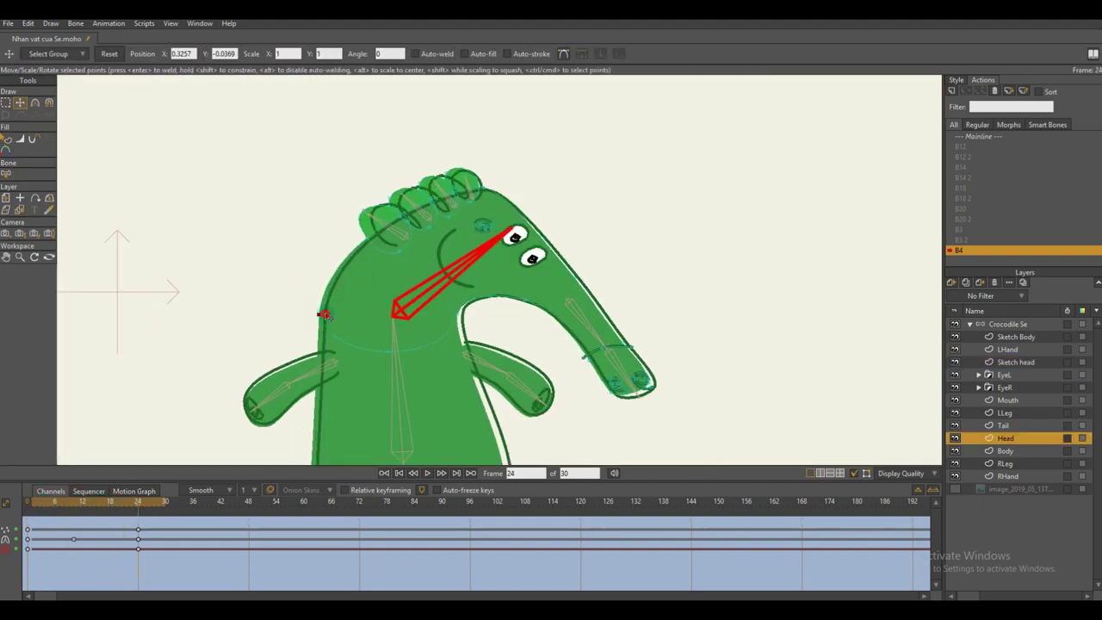
- Refine the back outline where the head meets the body and scrub the B4 action to check the bend
key("t")
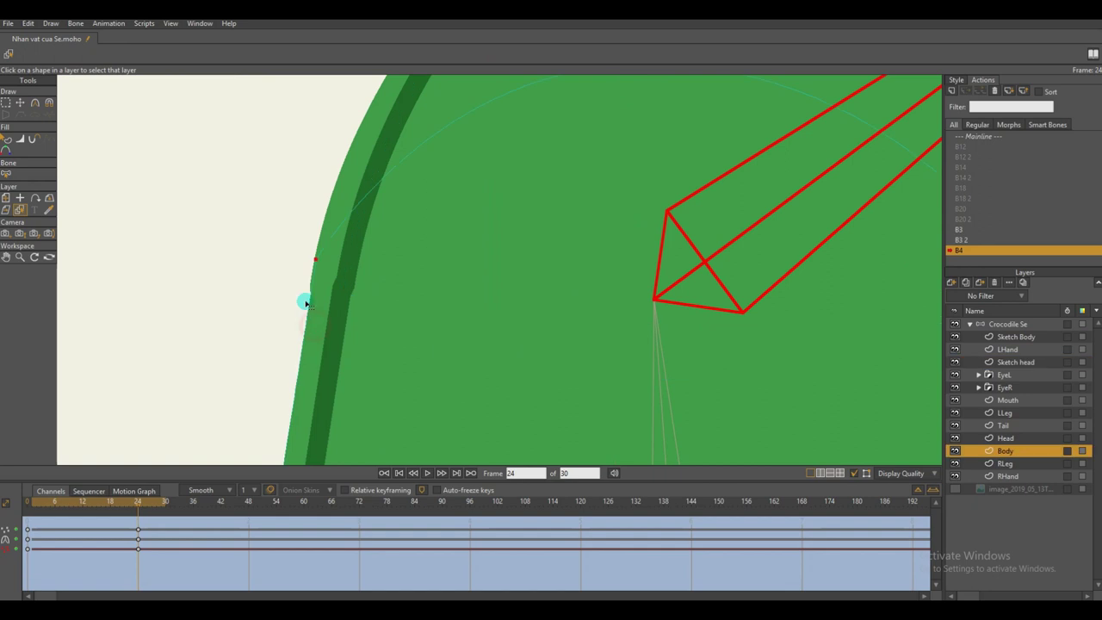
left_click(330, 215)
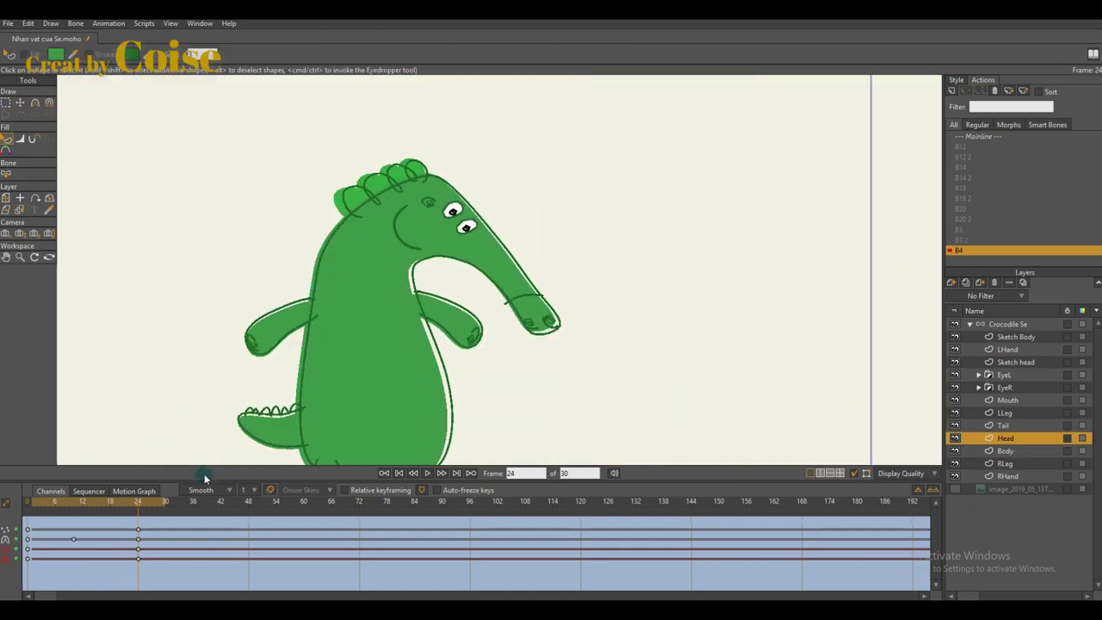
left_click(73, 512)
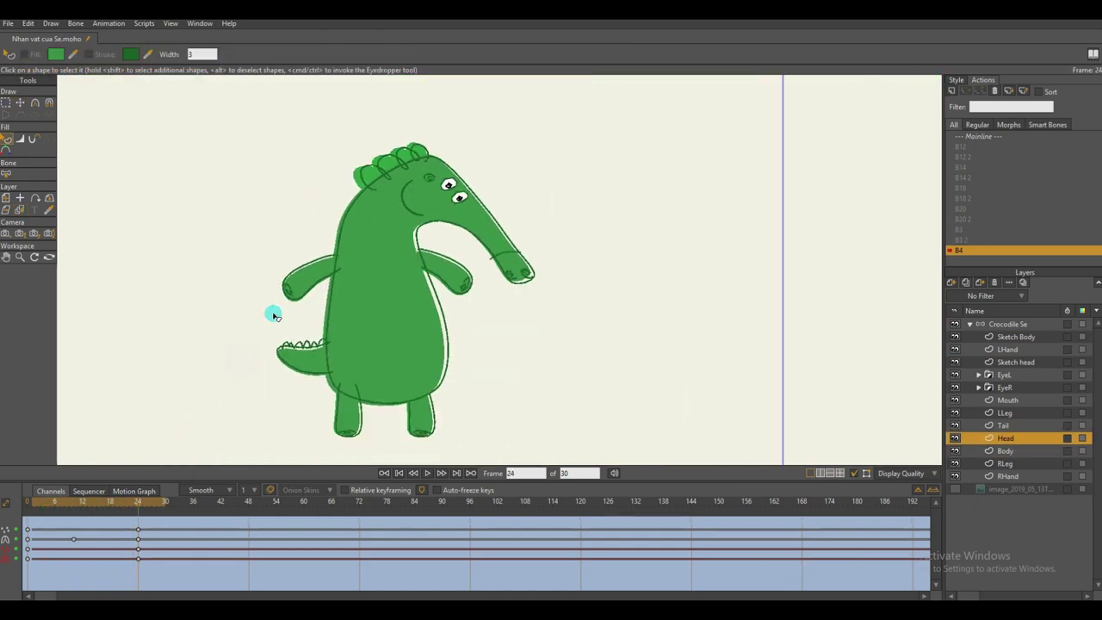
left_click(108, 512)
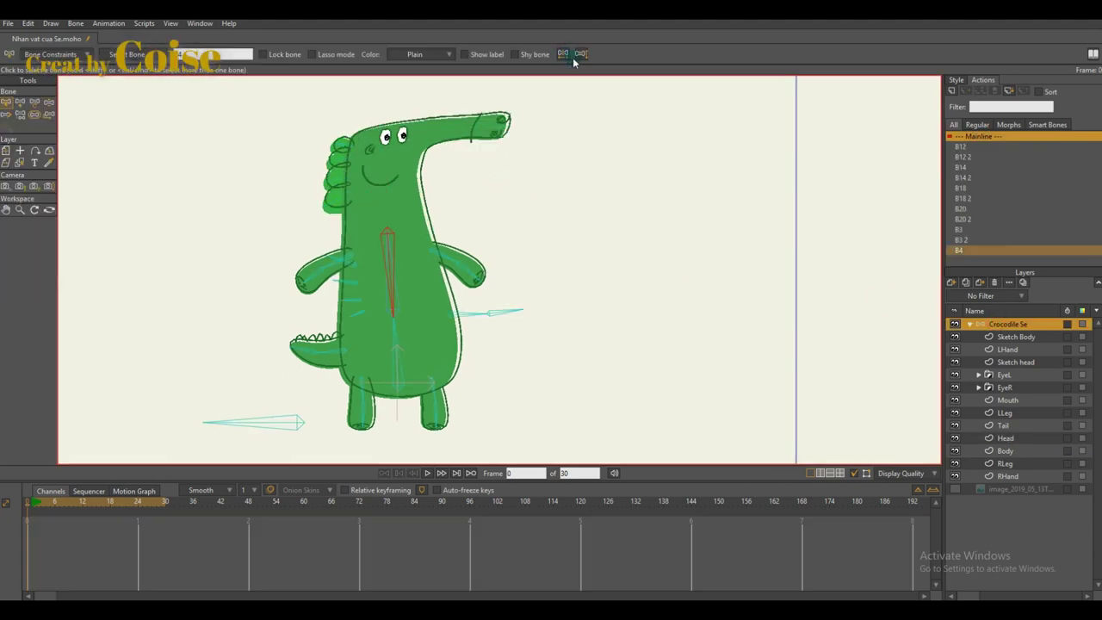
- Add a separate bone beside the character, name it "head turn" and constrain its angle from 0 to 90 degrees
left_click(581, 54)
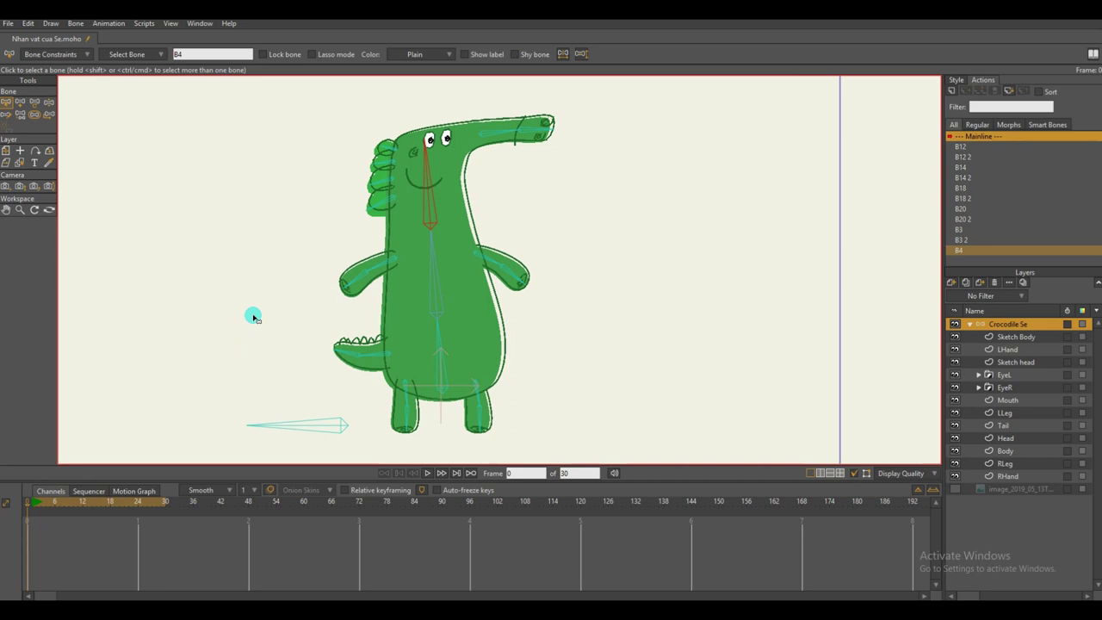
left_click_drag(537, 172, 557, 168)
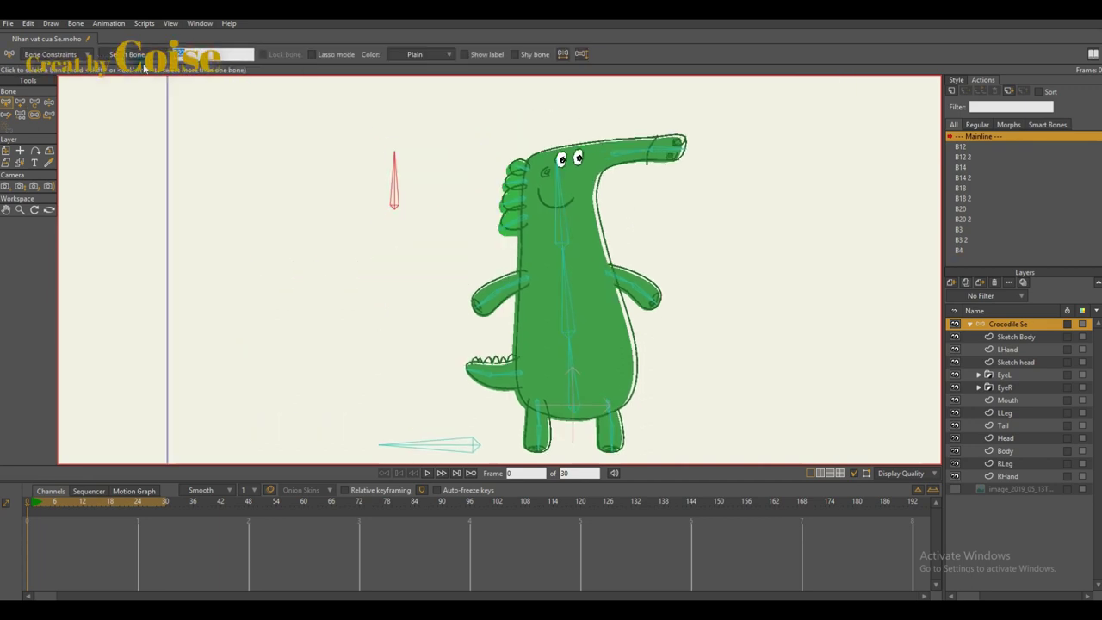
left_click(49, 54)
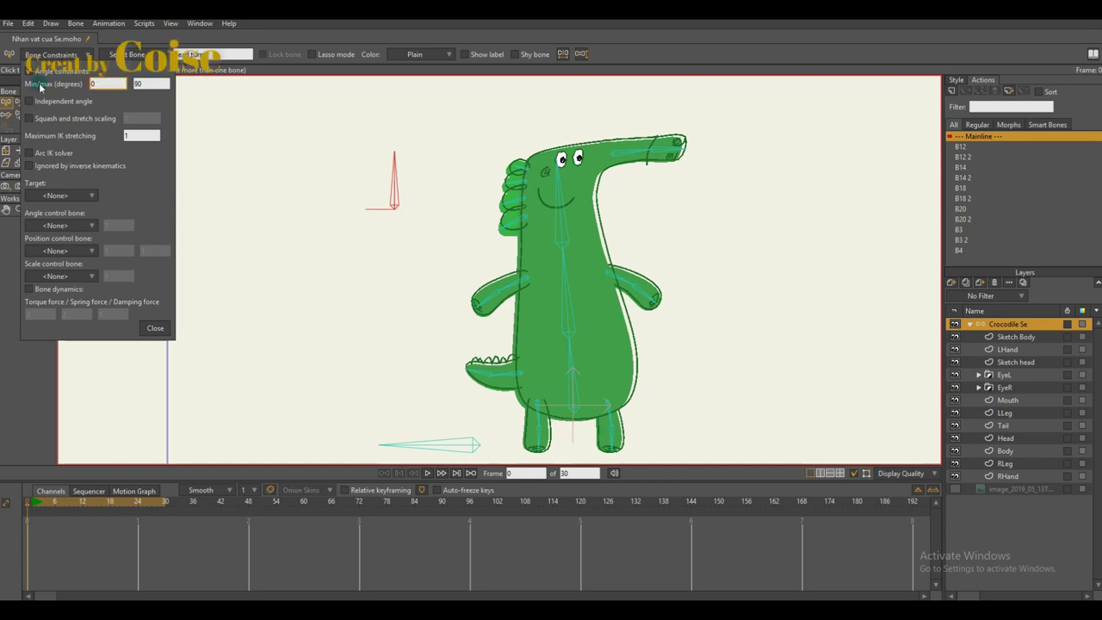
left_click(376, 203)
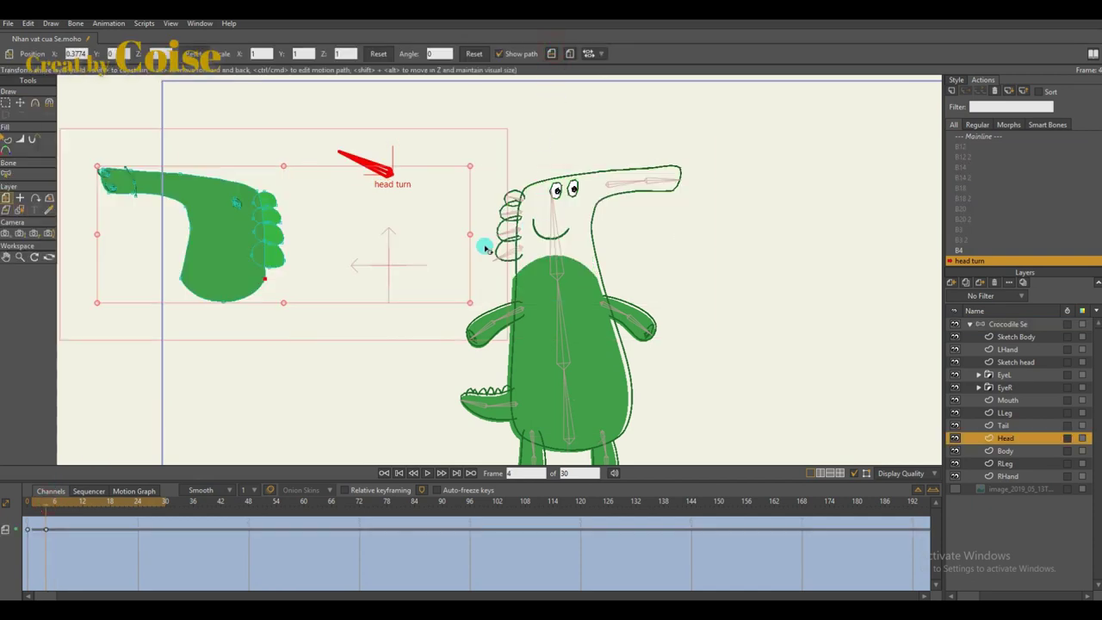
- Undo the Head layer flip and try flipping all its points horizontally at frame 4, shifting them into line with the body
key("ctrl+z")
key("g")
left_click_drag(473, 127, 704, 326)
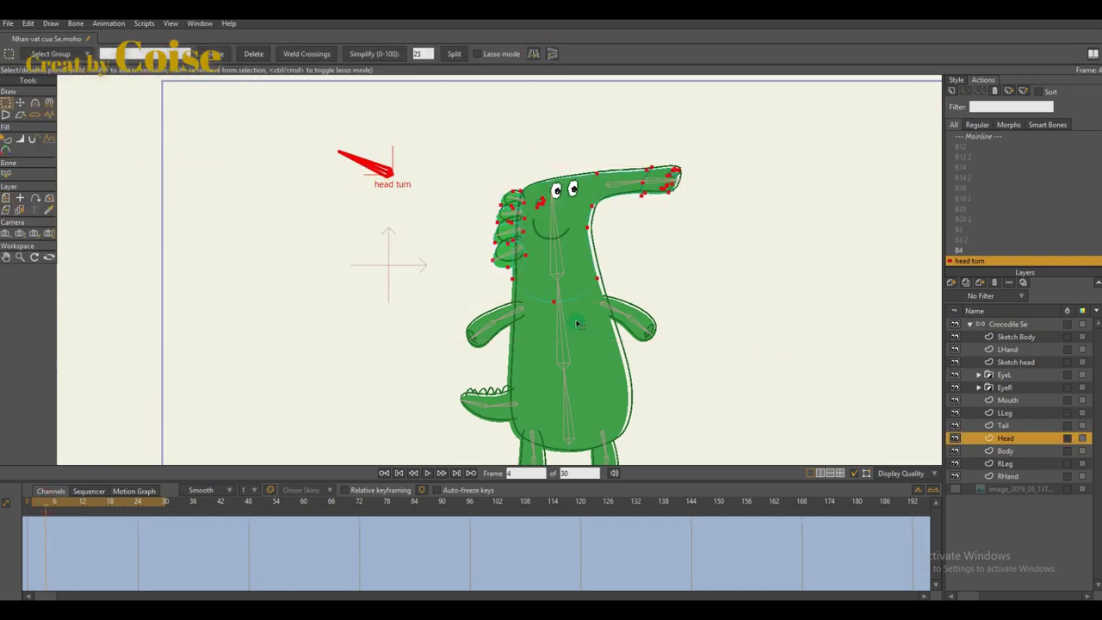
key("t")
left_click(602, 54)
key("ctrl+z")
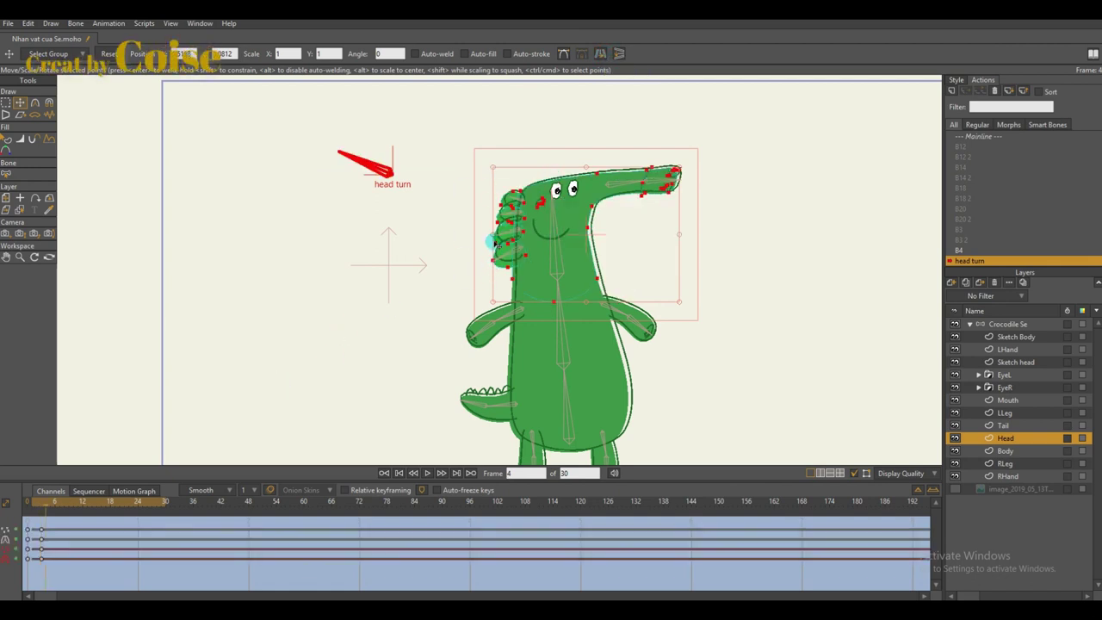
left_click(599, 54)
scroll(560, 213, "up", 3)
left_click_drag(657, 259, 557, 263)
left_click_drag(665, 371, 678, 334)
left_click_drag(586, 288, 572, 307)
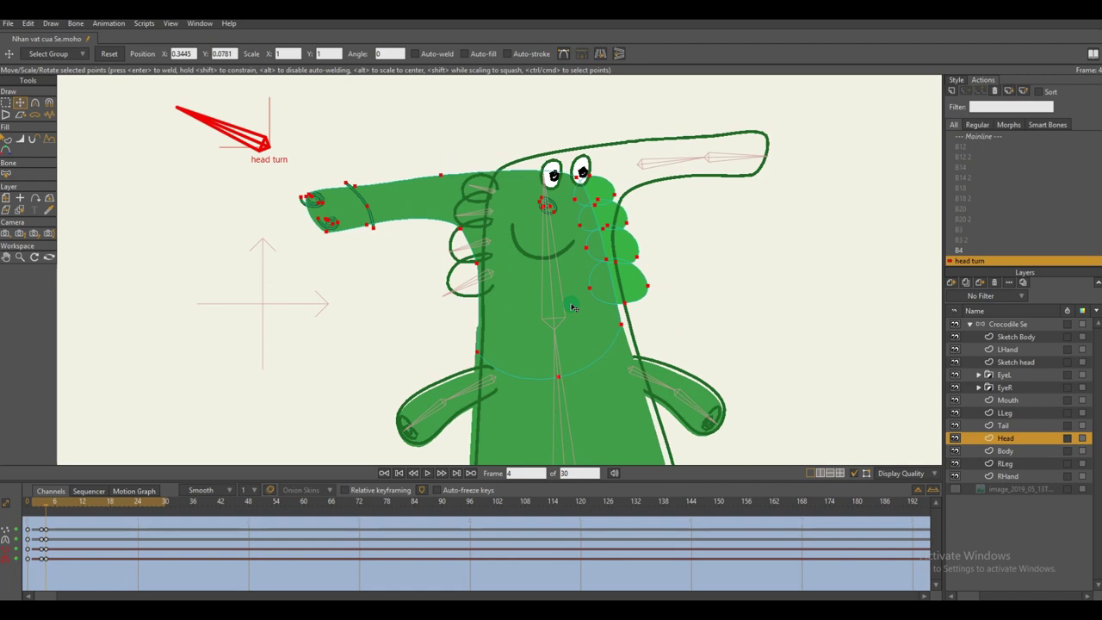
- Flip the Head layer itself horizontally at frame 4 of the head turn action and tilt it to fit the body
left_click(47, 511)
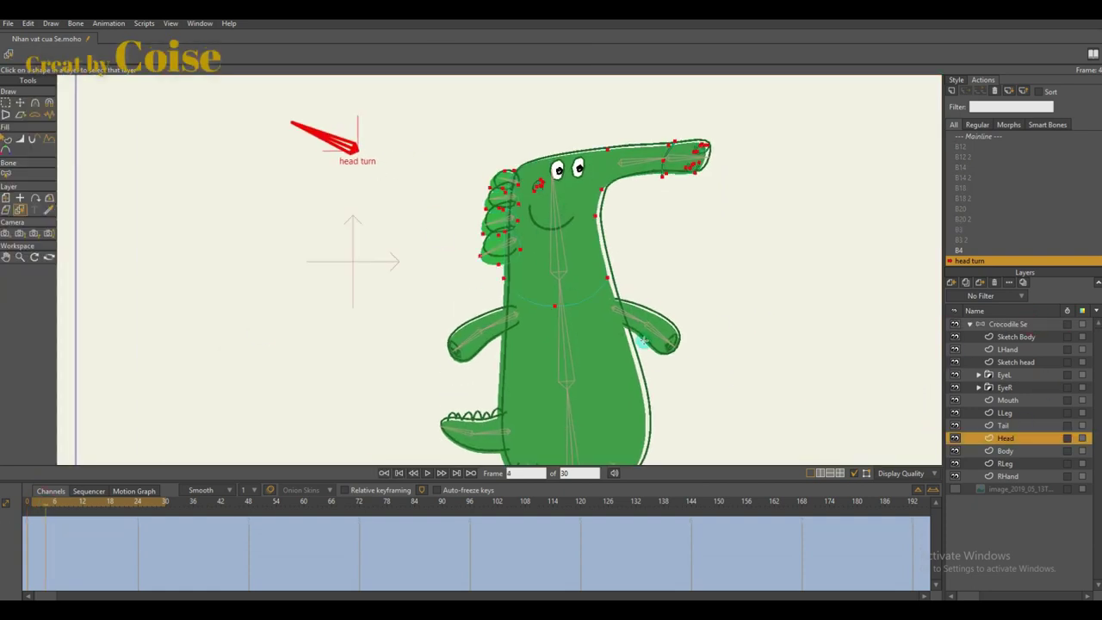
key("m")
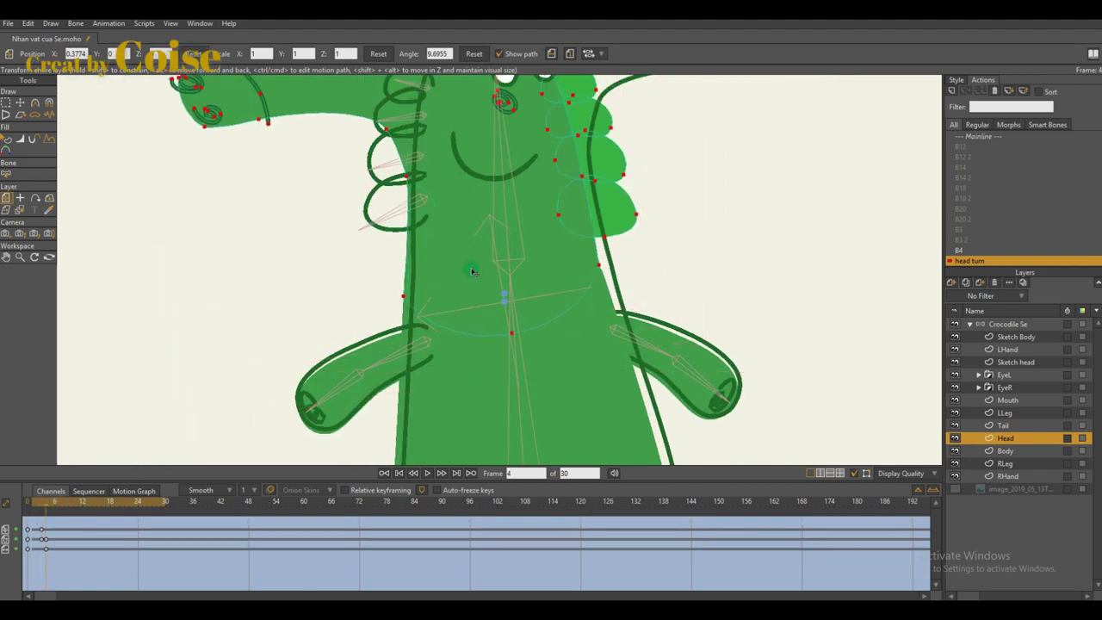
left_click_drag(471, 269, 408, 305)
- Freeze all the Head layer's points in their original shape at frame 3 of the head turn action
left_click(42, 505)
key("g")
key("ctrl+f")
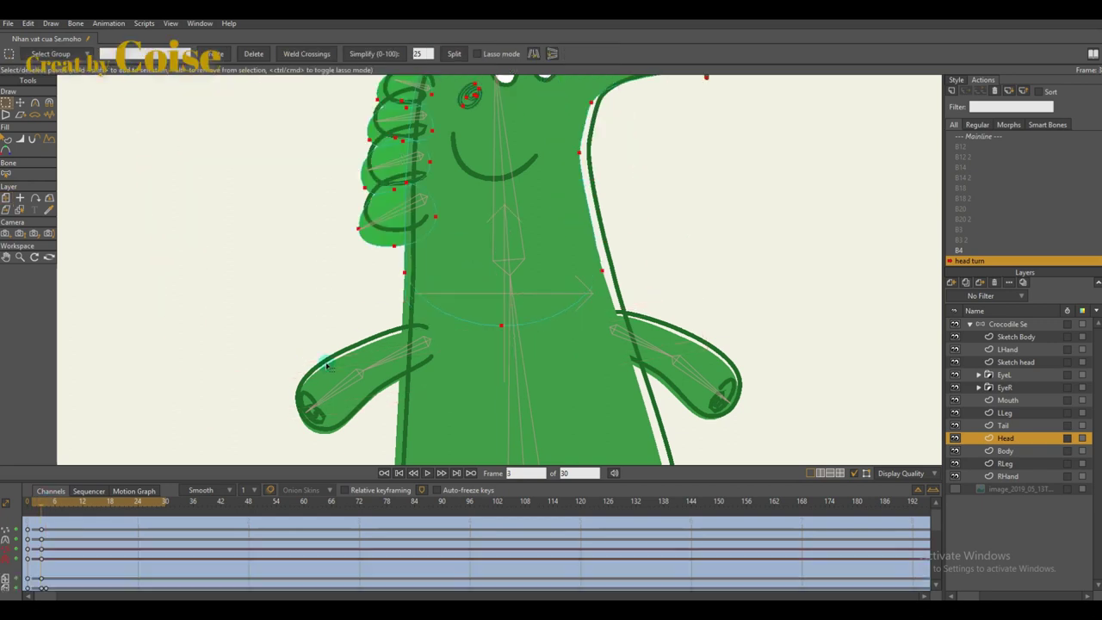
- Move the flipped head's neck point at frame 4 to meet the body outline and check the turn through the timeline
key("Right")
key("t")
left_click_drag(601, 257, 606, 275)
scroll(445, 344, "down", 5)
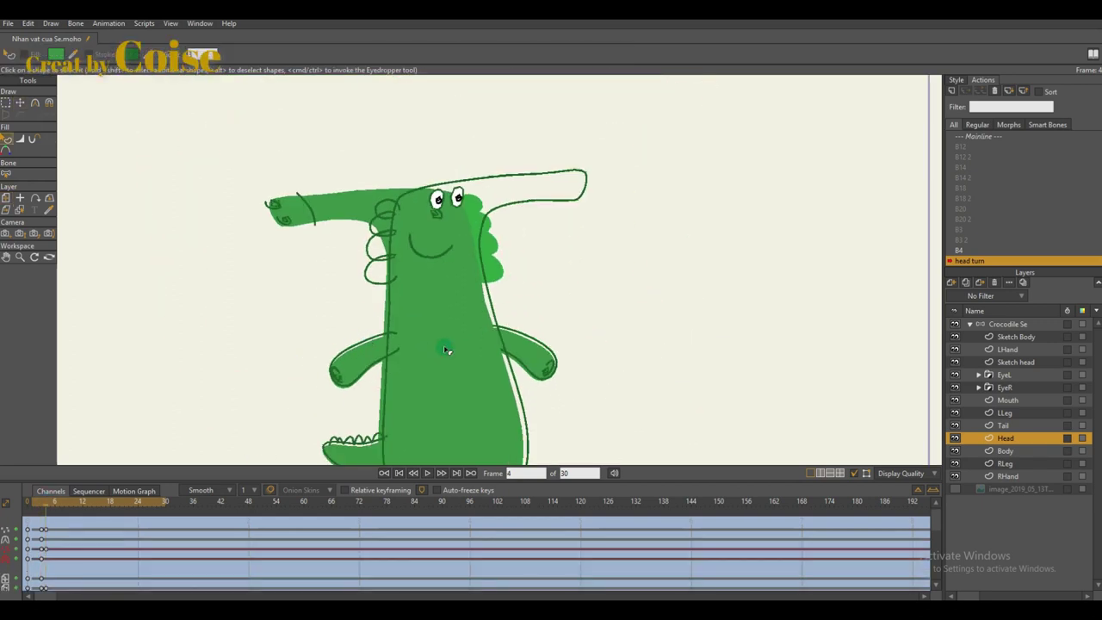
scroll(422, 295, "up", 7)
key("q")
scroll(393, 344, "down", 5)
mouse_move(105, 514)
left_mouse_down()
mouse_move(68, 505)
mouse_move(28, 518)
mouse_move(48, 520)
mouse_move(29, 502)
left_mouse_up()
- Group the EyeL and EyeR layers into a group layer named "Eyes"
left_click(1024, 376)
right_click(1025, 199)
left_click(1025, 205)
left_click(1020, 362, "ctrl")
left_click(1022, 388)
left_click(1021, 378, "ctrl")
right_click(1022, 378)
left_click(1057, 458)
double_click(1009, 376)
type("Eyes")
left_click(989, 477)
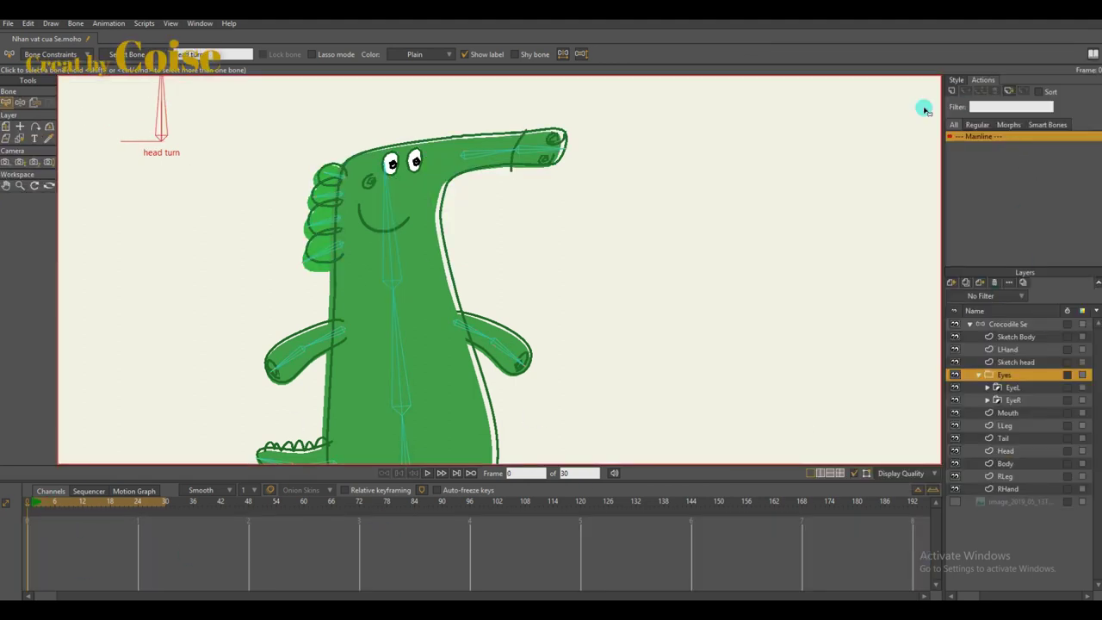
- Try flipping the Eyes group layer horizontally at frame 4 of the head turn action, and undo it
left_click(1011, 324)
double_click(974, 260)
left_click_drag(38, 504, 46, 504)
left_click(1015, 374)
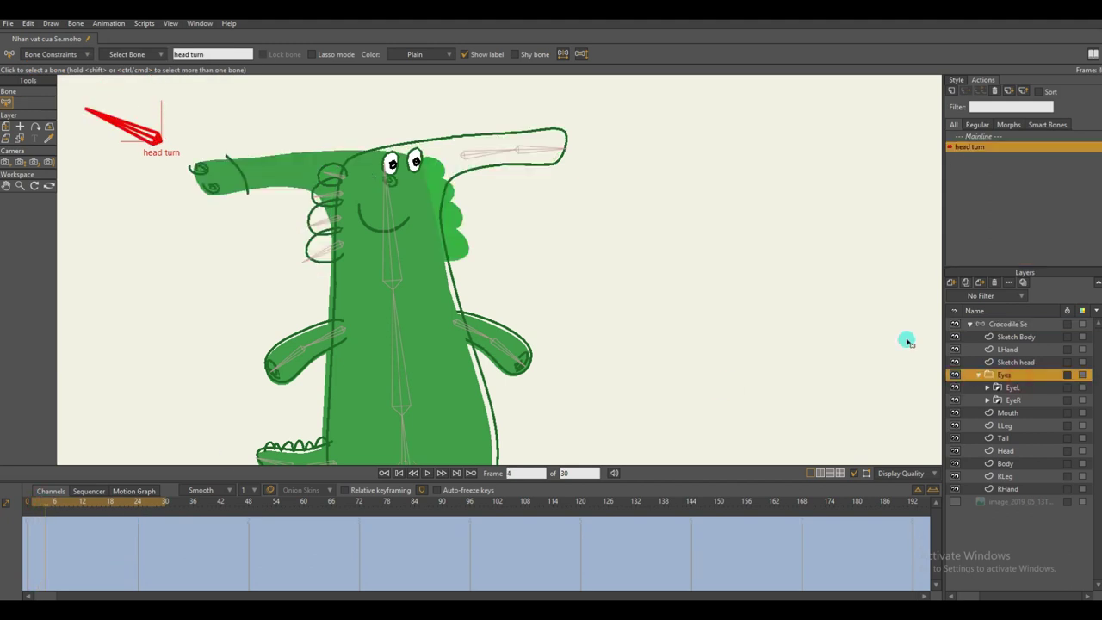
left_click(6, 126)
left_click(551, 53)
scroll(318, 212, "down", 9)
left_click_drag(216, 239, 349, 237)
scroll(349, 237, "up", 1)
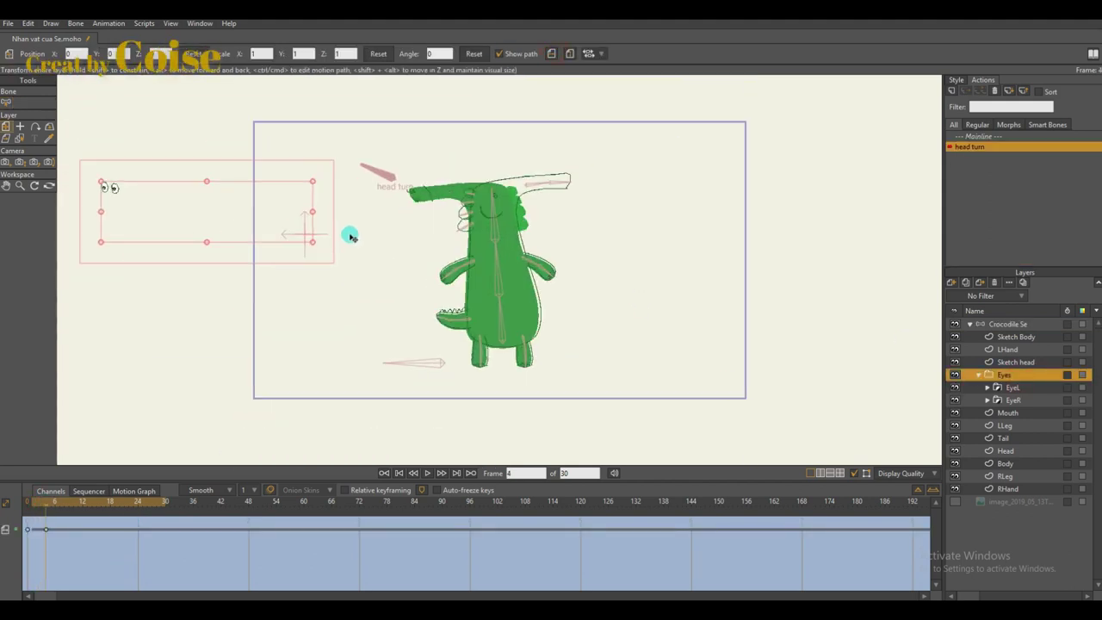
key("ctrl+z")
scroll(423, 238, "up", 4)
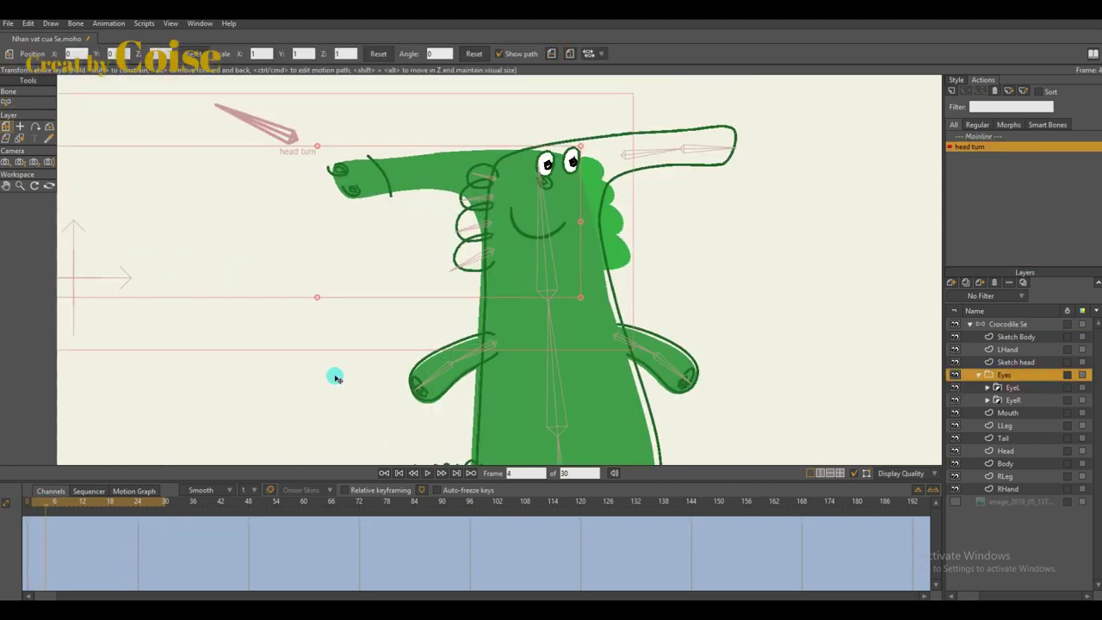
- Return to the mainline and test the head turn together with the B4 head bend by manipulating both bones
left_click(981, 136)
left_click(1007, 451)
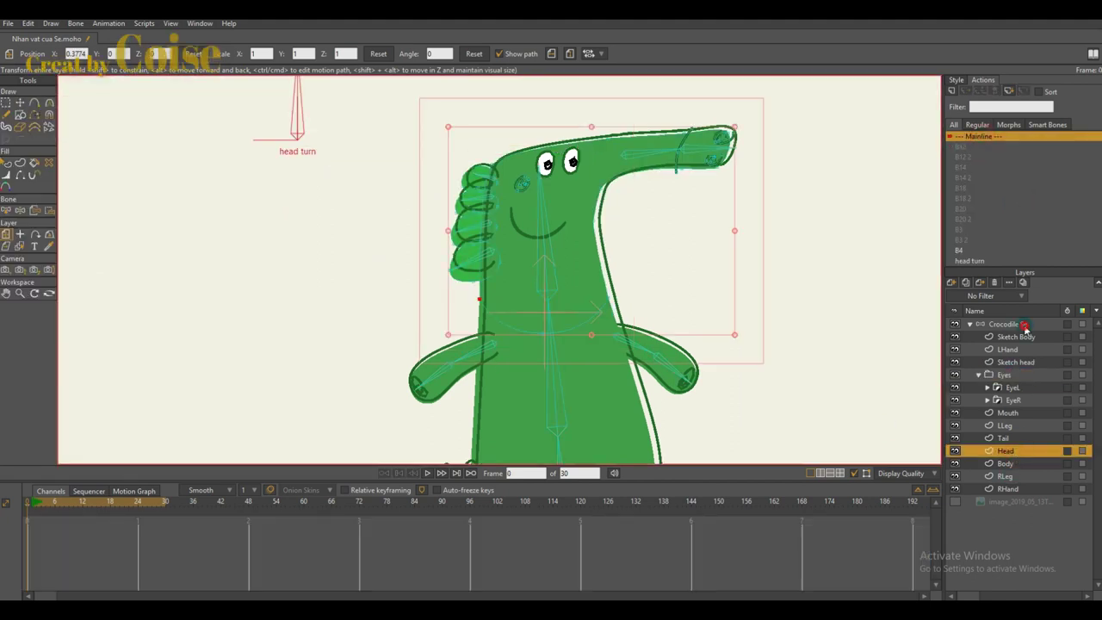
left_click(1025, 326)
scroll(591, 251, "down", 4)
left_click_drag(392, 146, 338, 210)
left_click_drag(562, 240, 508, 224)
scroll(585, 219, "up", 2)
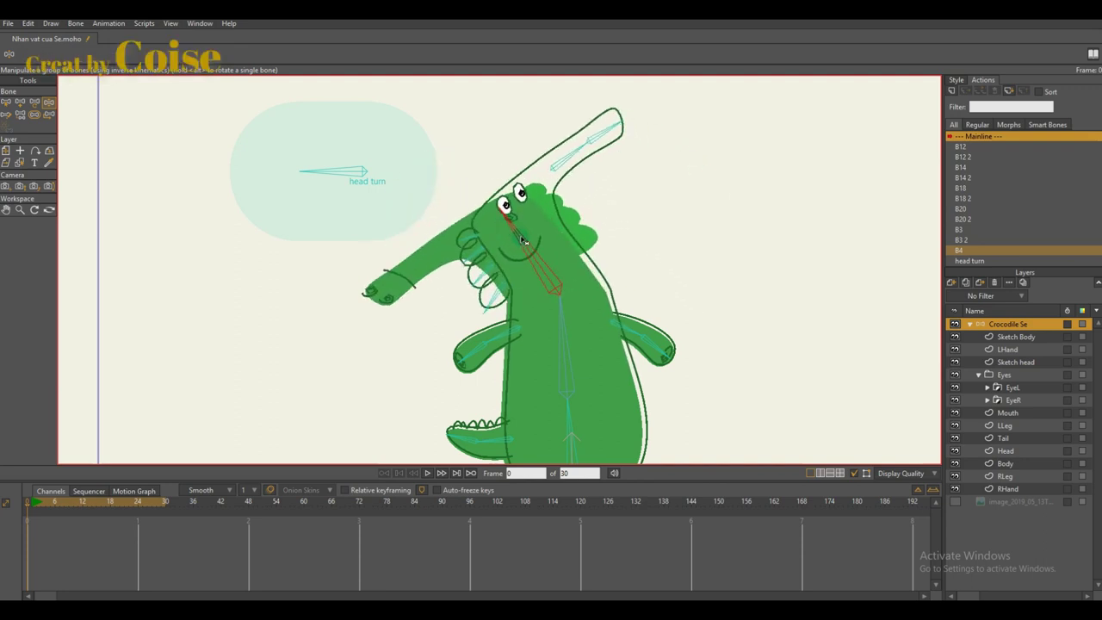
left_click_drag(532, 239, 516, 231)
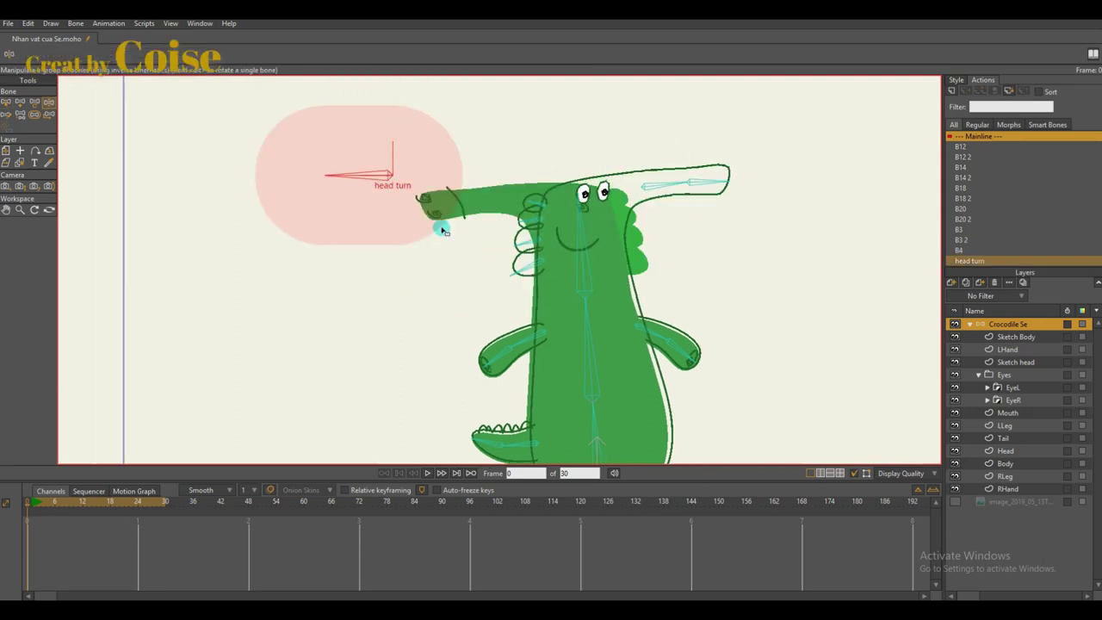
left_click_drag(574, 242, 557, 244)
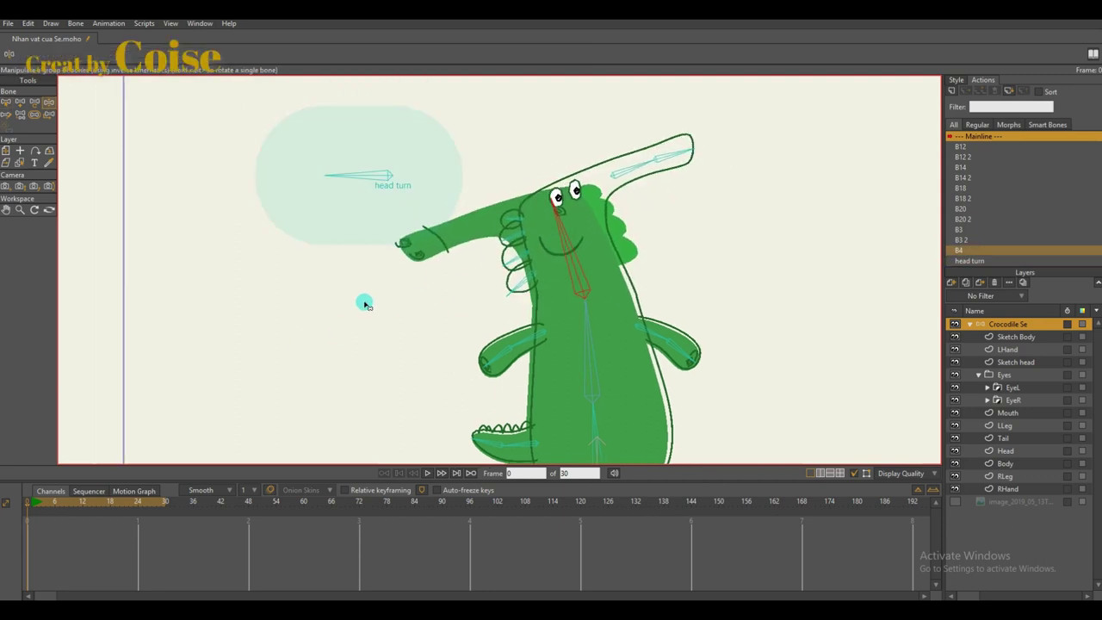
- Create a second smart bone action for B4 and smooth the Head outline at the front of the neck at frame 24
key("b")
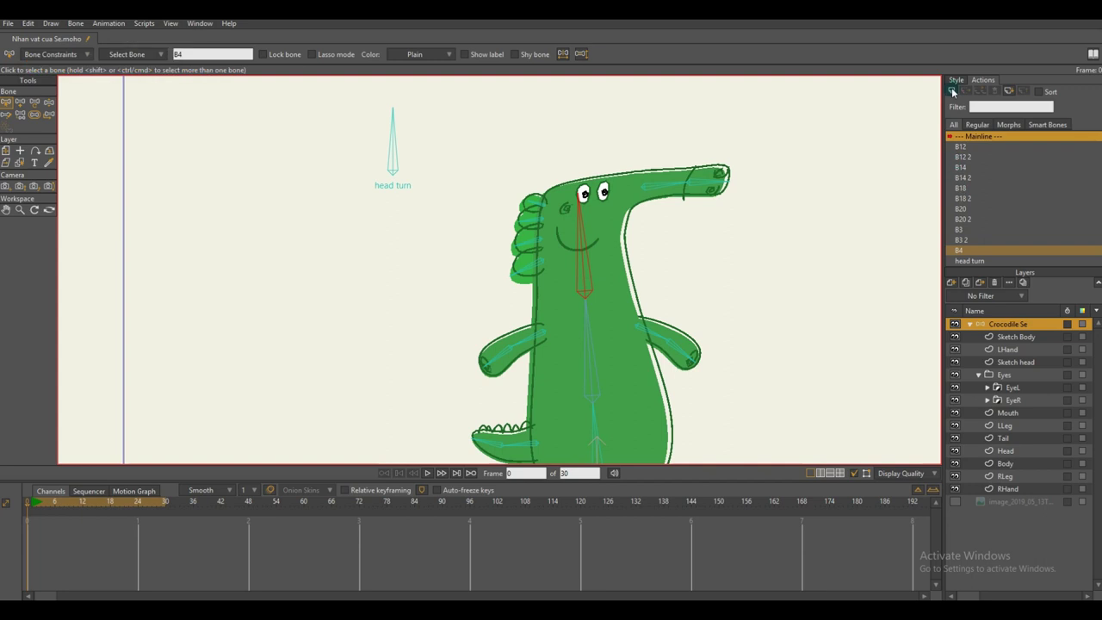
left_click(951, 91)
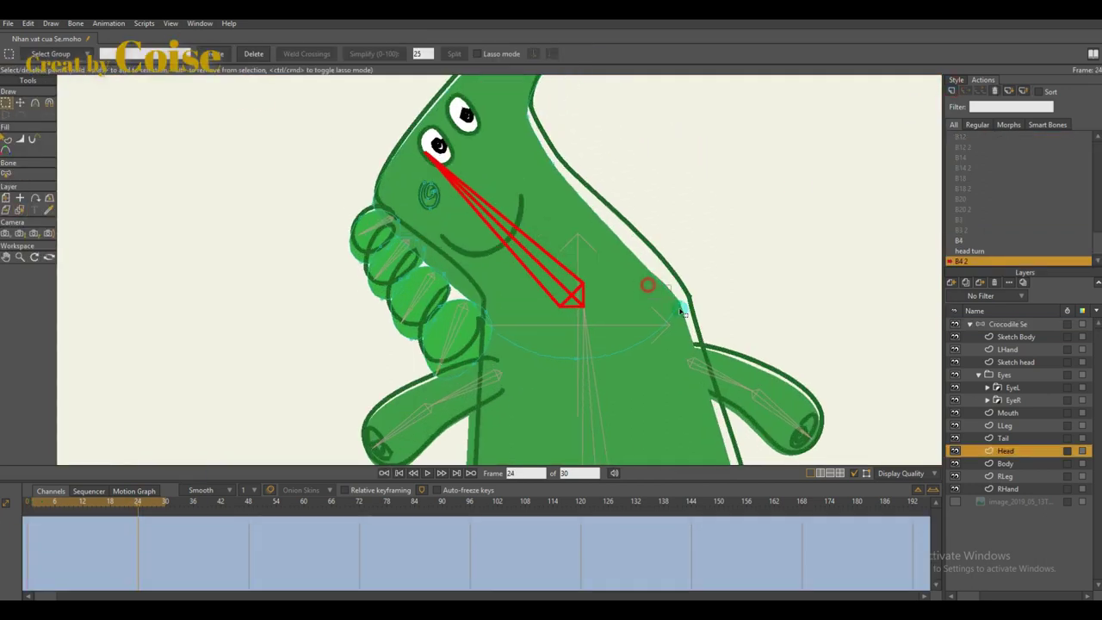
key("c")
left_click_drag(679, 312, 681, 290)
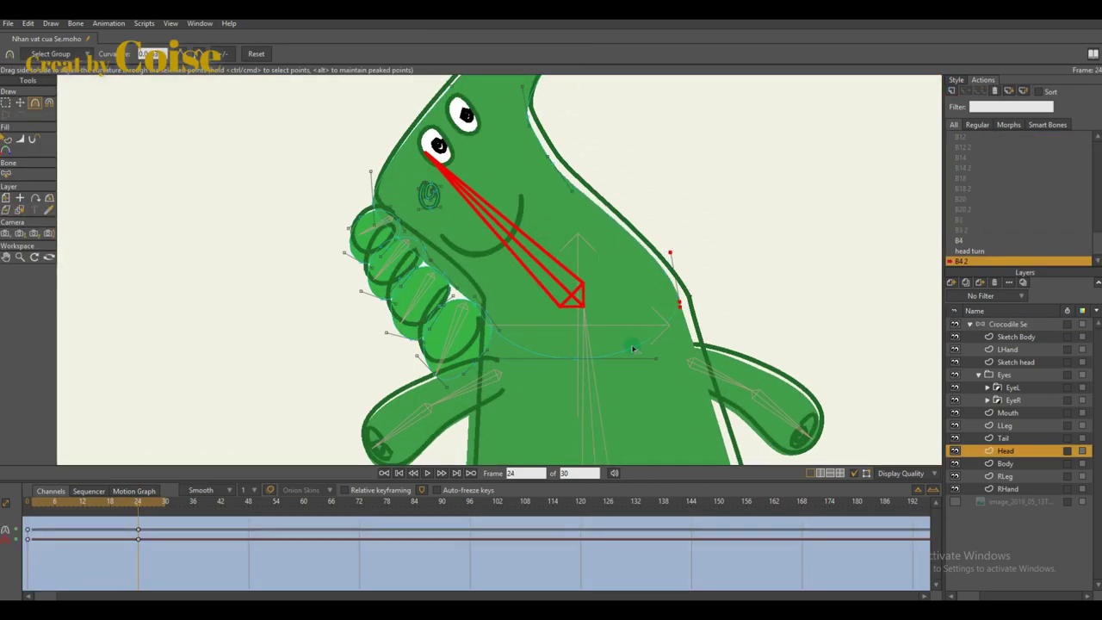
- Adjust the curvature of the Sketch head outline at the front of the neck to match the bent head
scroll(633, 348, "down", 5)
scroll(706, 234, "up", 3)
right_click(712, 260, "alt")
mouse_move(690, 218)
left_mouse_down()
mouse_move(692, 199)
mouse_move(686, 208)
left_mouse_up()
key("q")
scroll(686, 337, "down", 2)
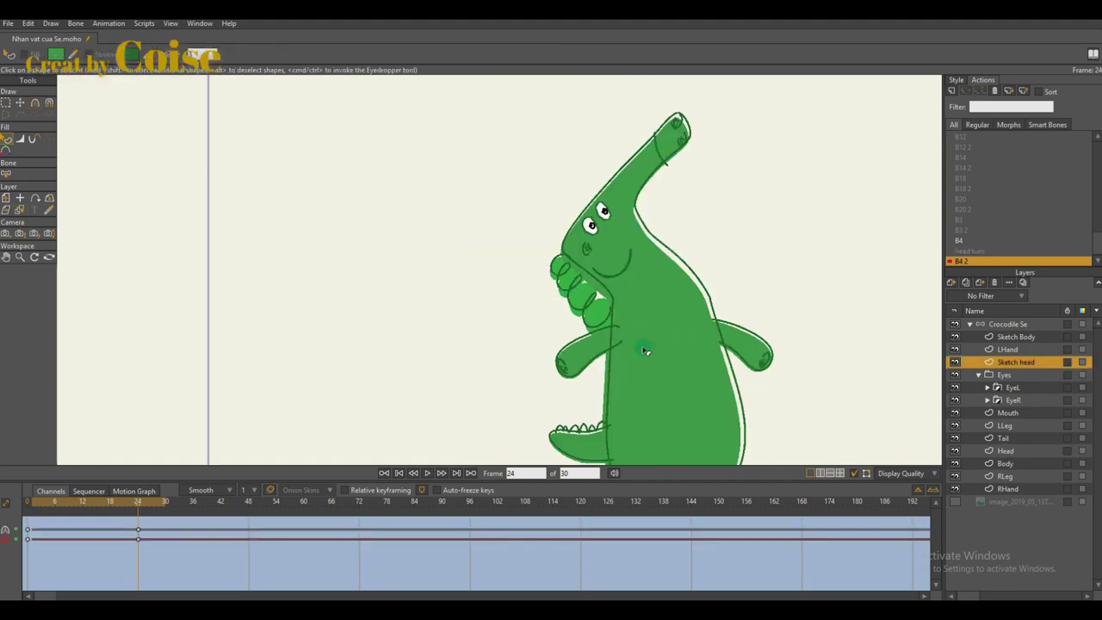
- Move the Head layer below the Body layer in the layer order
scroll(607, 327, "up", 6)
right_click(637, 290, "alt")
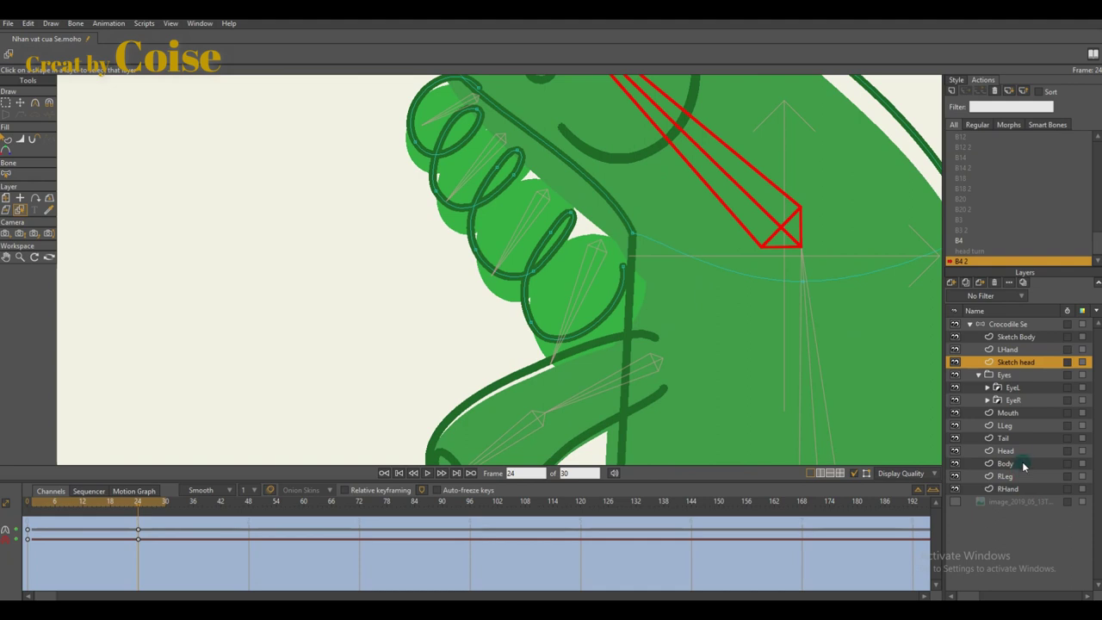
left_click_drag(1023, 456, 1022, 473)
scroll(691, 399, "down", 3)
scroll(667, 370, "up", 4)
key("q")
key("t")
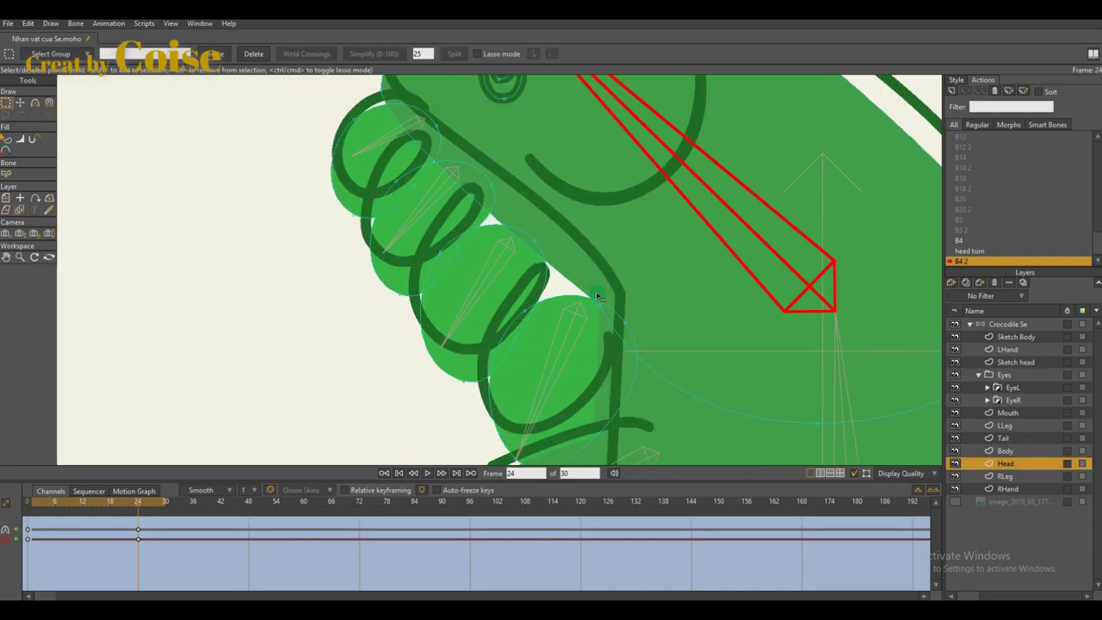
- Examine how the crest spikes and the Sketch Body line meet at the back of the neck through the bend
scroll(592, 284, "down", 4)
scroll(559, 335, "up", 2)
key("q")
scroll(559, 334, "down", 4)
scroll(582, 298, "up", 4)
right_click(593, 315, "alt")
key("t")
left_click(597, 319)
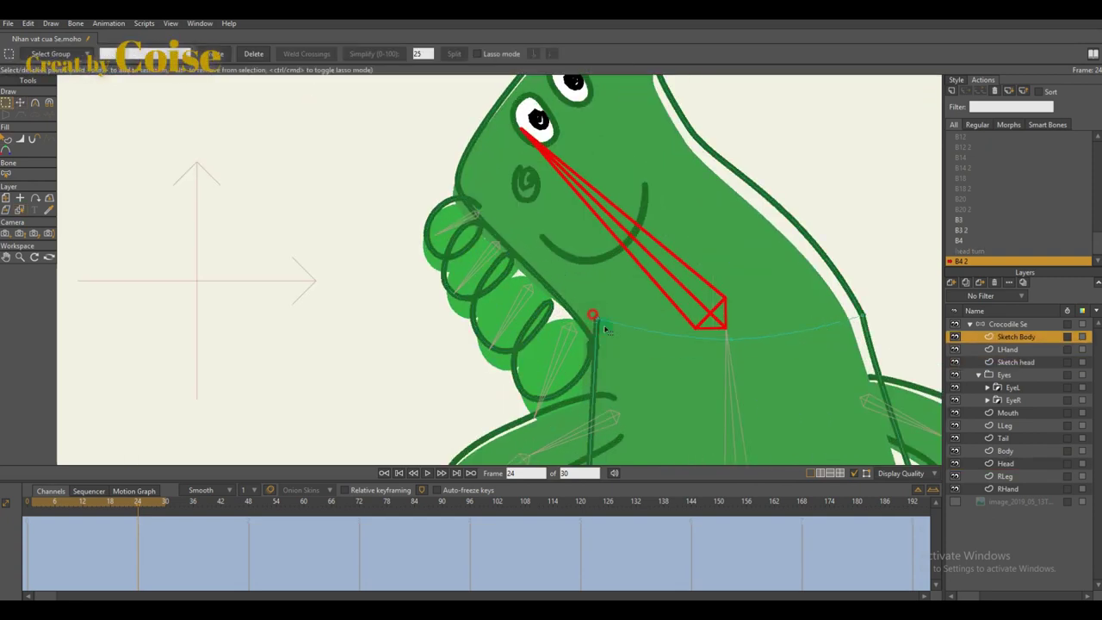
scroll(516, 284, "down", 3)
left_click(75, 510)
left_click_drag(74, 510, 130, 509)
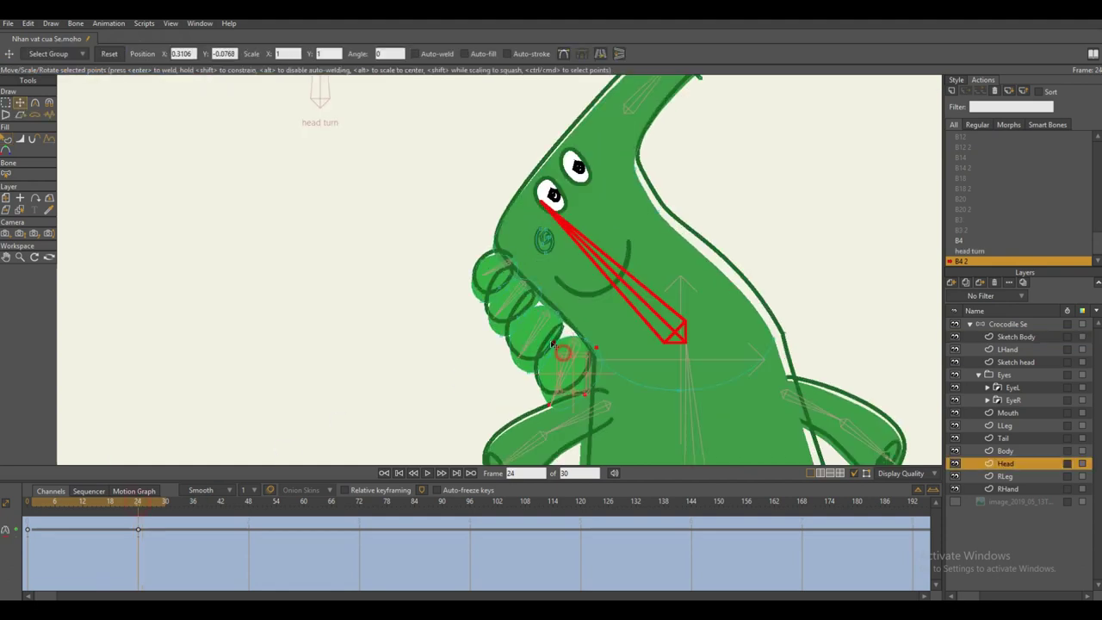
- Reposition the Sketch head crest outlines to follow the crest spikes at frame 24 of the B4 2 action
left_click(533, 337)
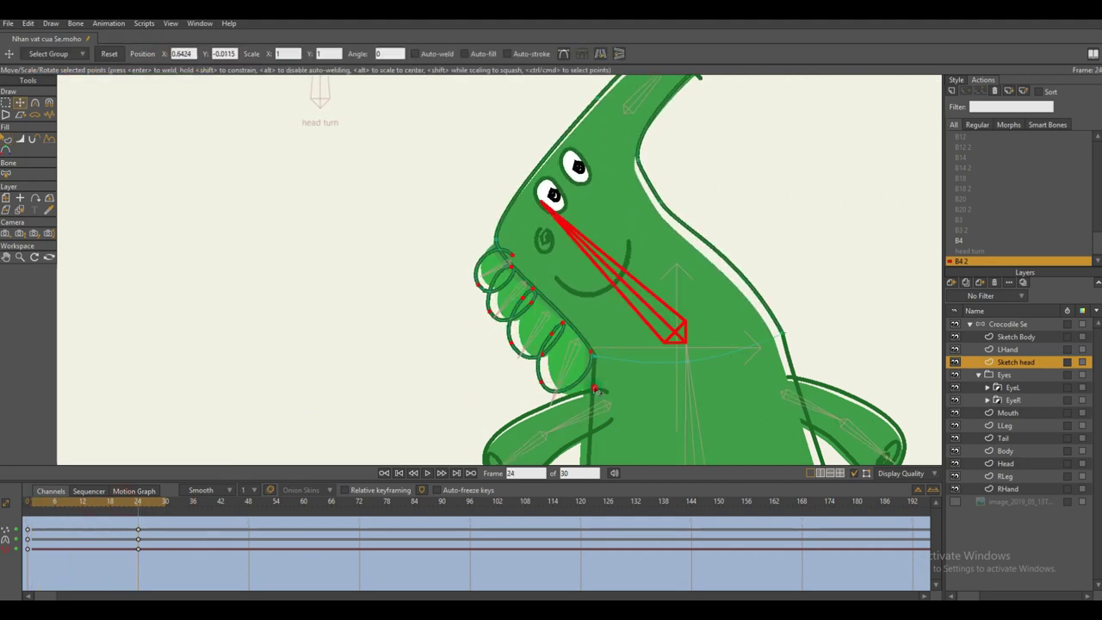
key("q")
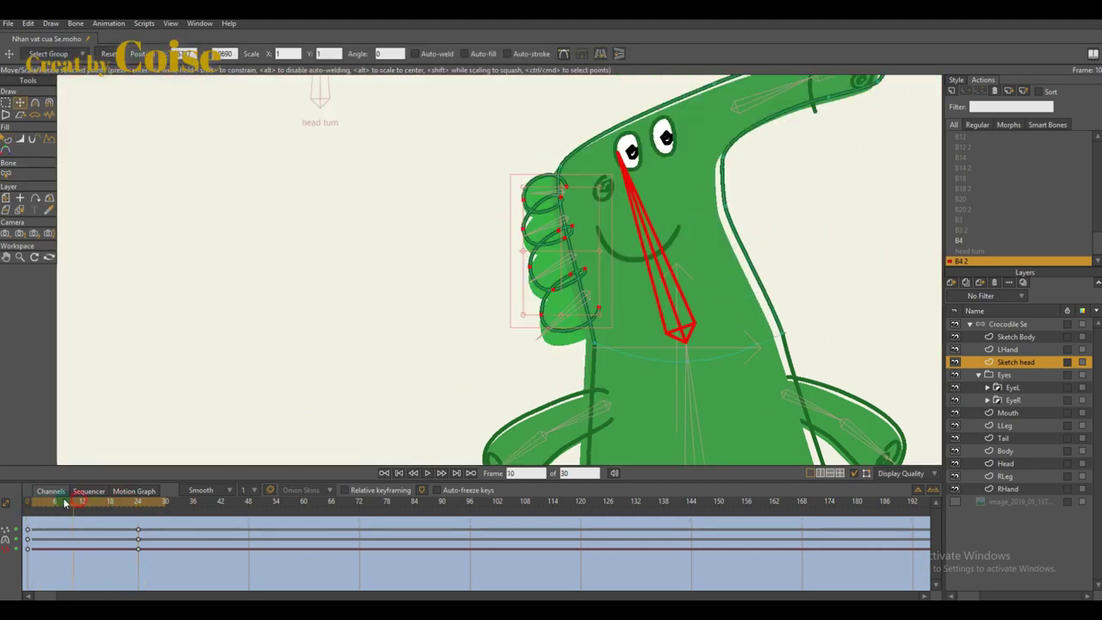
key("t")
left_click(134, 502)
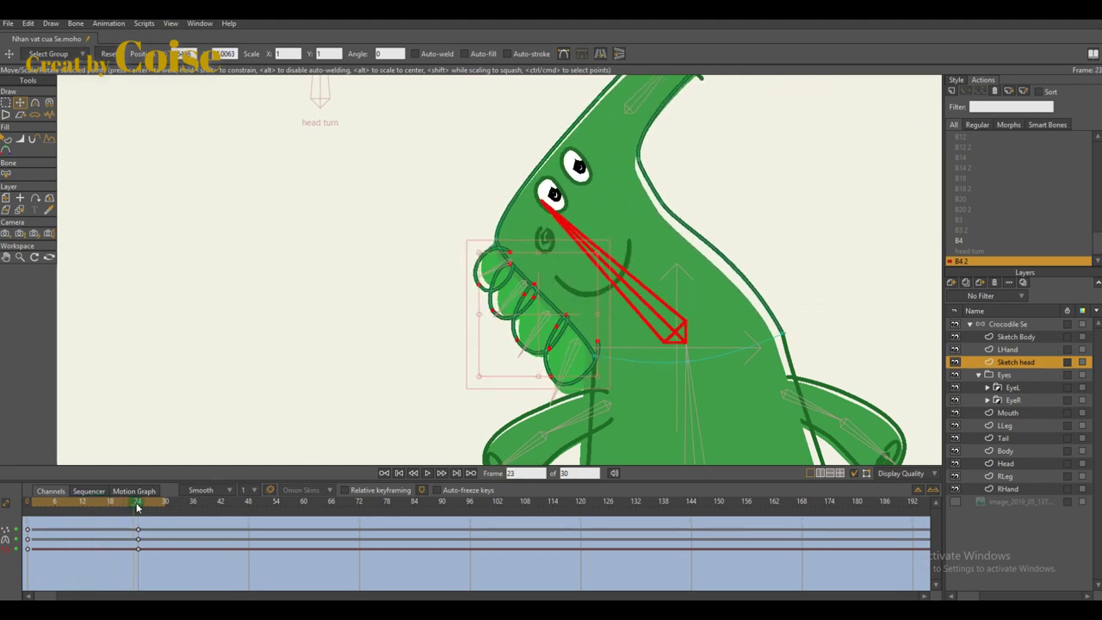
left_click(136, 506)
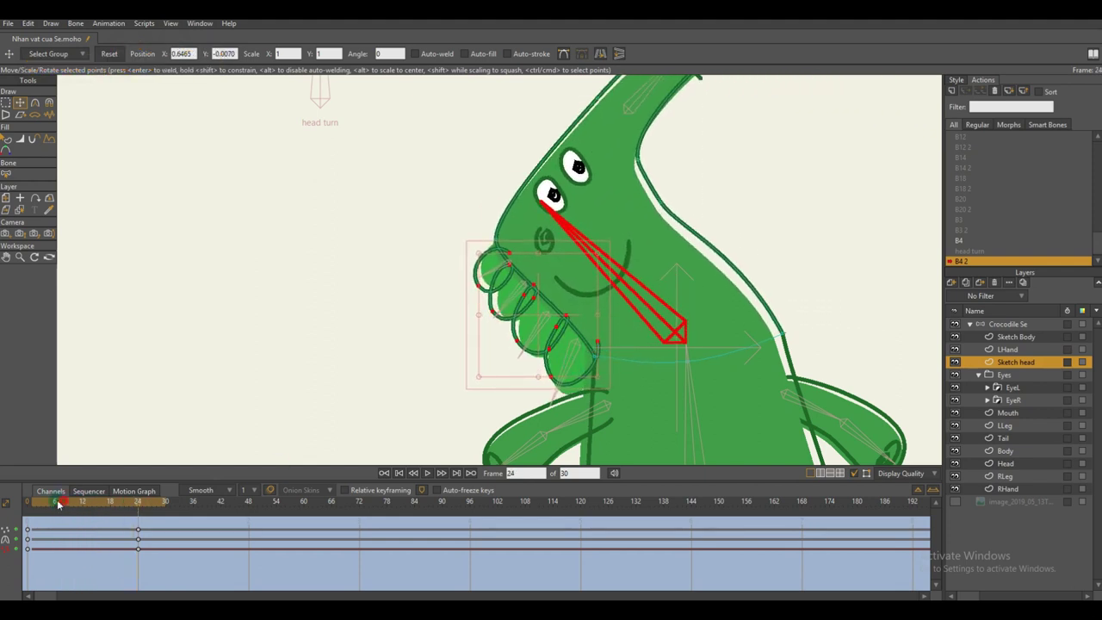
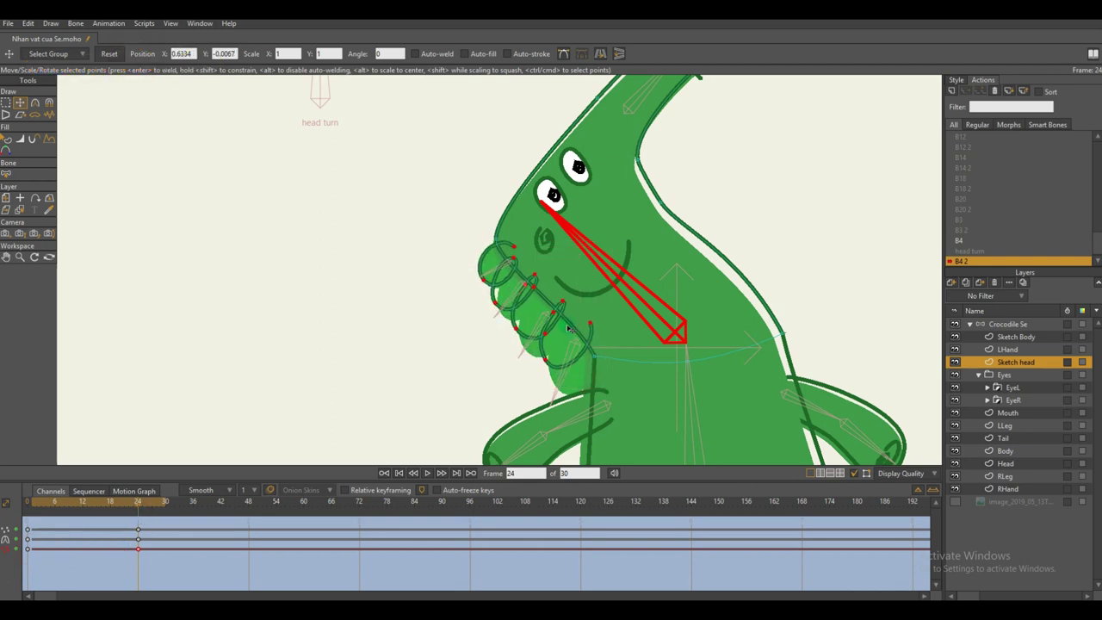
left_click_drag(106, 504, 159, 511)
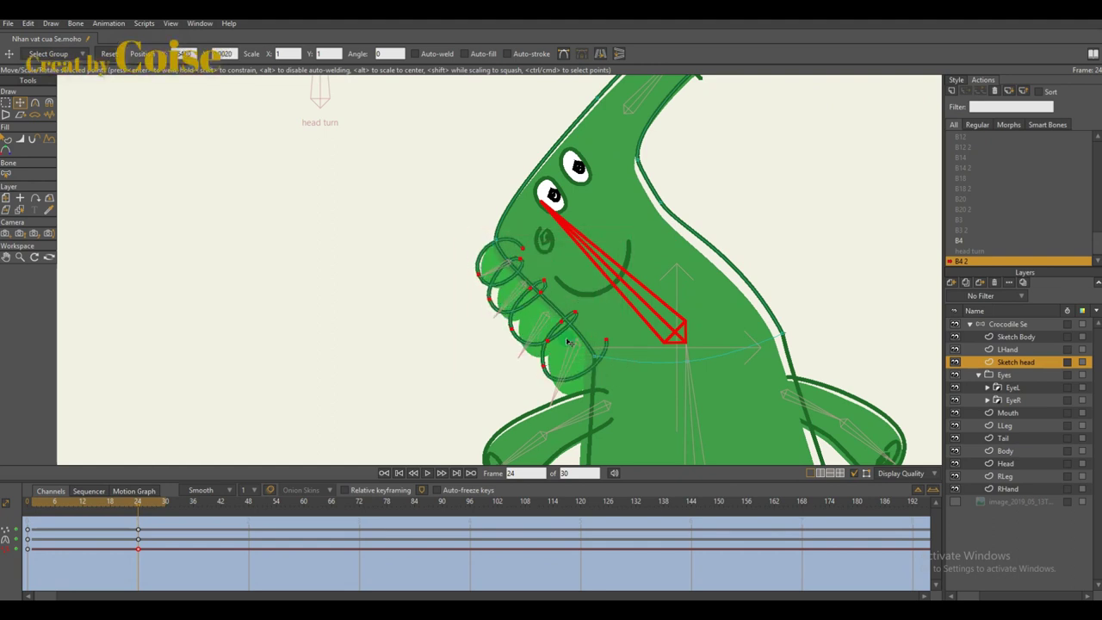
key("q")
mouse_move(133, 503)
left_mouse_down()
mouse_move(36, 506)
mouse_move(137, 509)
left_mouse_up()
key("Delete")
key("t")
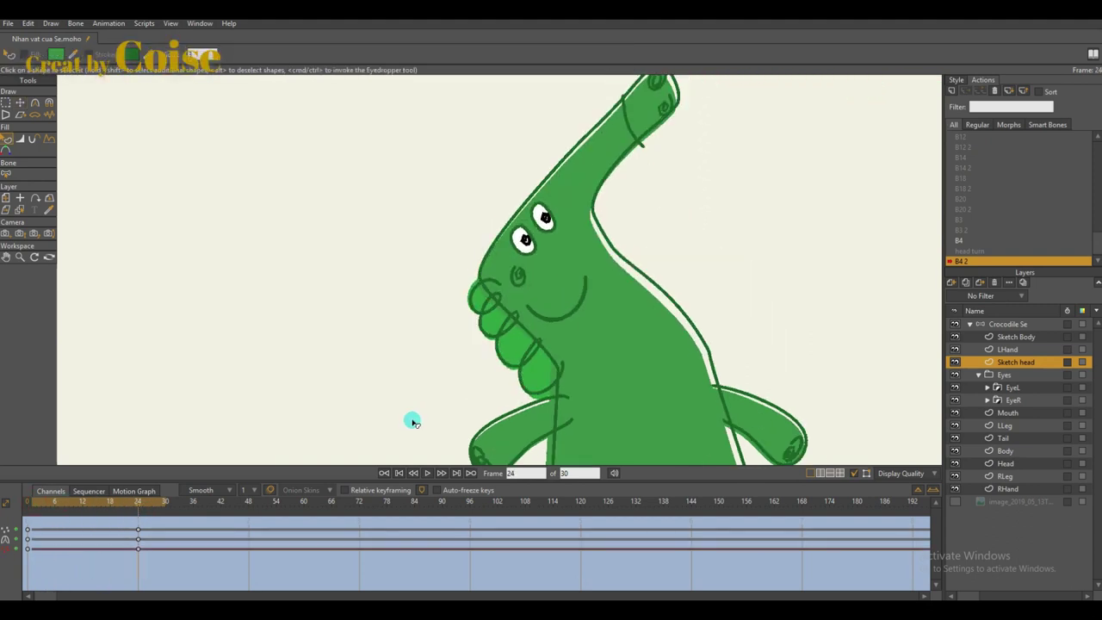
- Check how the head, crest and neck lines deform by scrubbing the B4 2 action and rotating the B4 bone
scroll(411, 421, "down", 1)
mouse_move(120, 506)
left_mouse_down()
mouse_move(74, 506)
mouse_move(142, 508)
mouse_move(70, 512)
mouse_move(139, 514)
left_mouse_up()
scroll(408, 313, "down", 2)
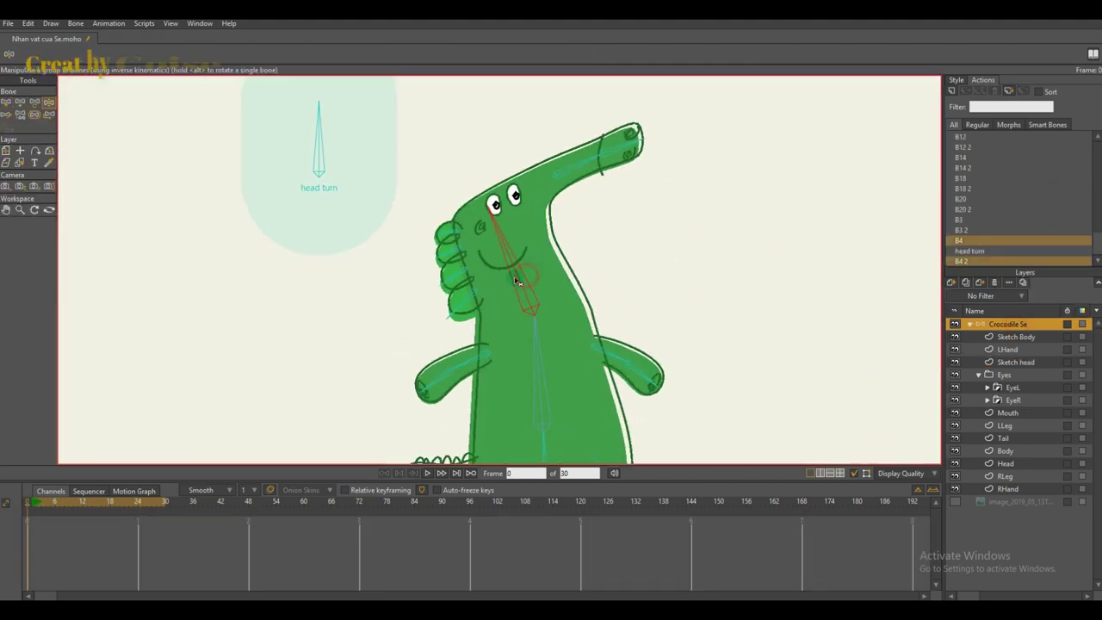
left_click_drag(525, 249, 519, 285)
key("b")
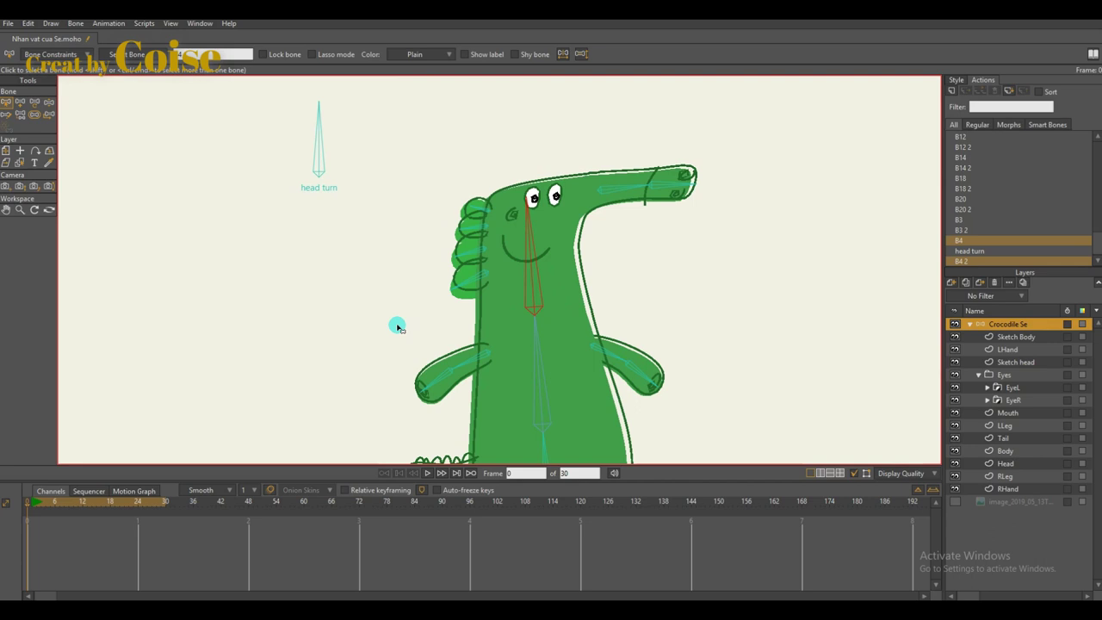
scroll(396, 324, "down", 2)
key("z")
key("z")
- Open the head turn action and flip the Sketch head layer horizontally at frame 4
left_click(320, 171)
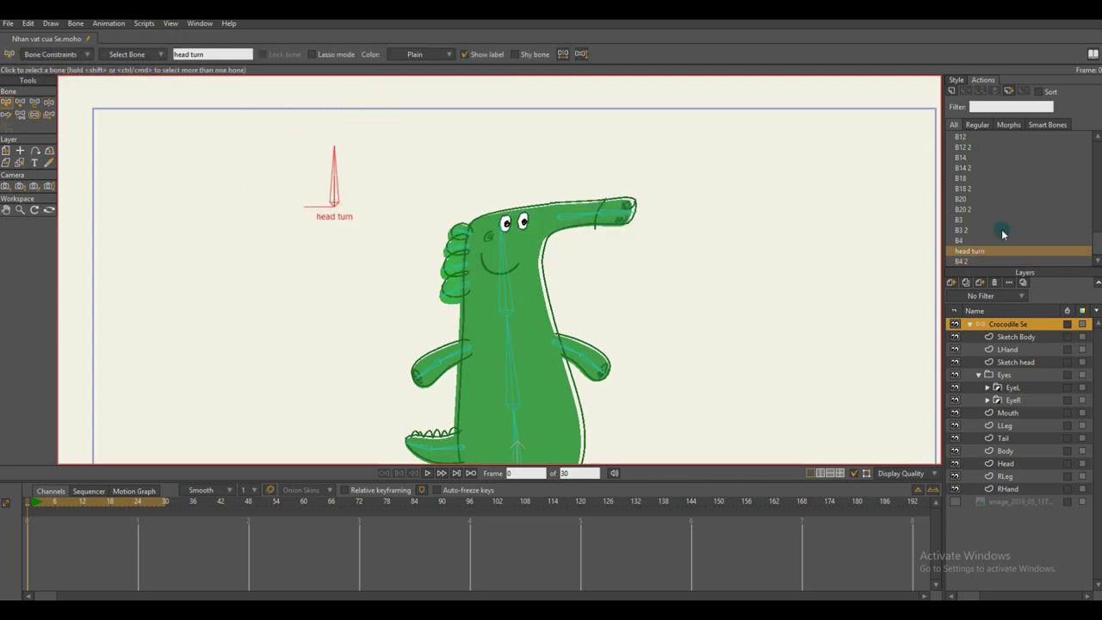
double_click(990, 250)
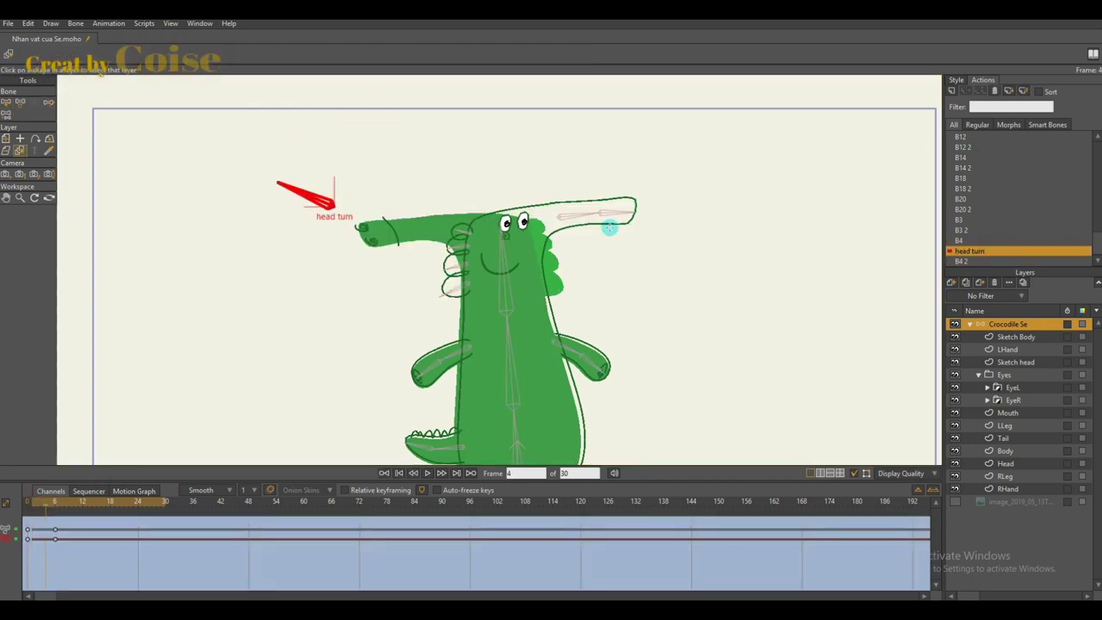
left_click(588, 270)
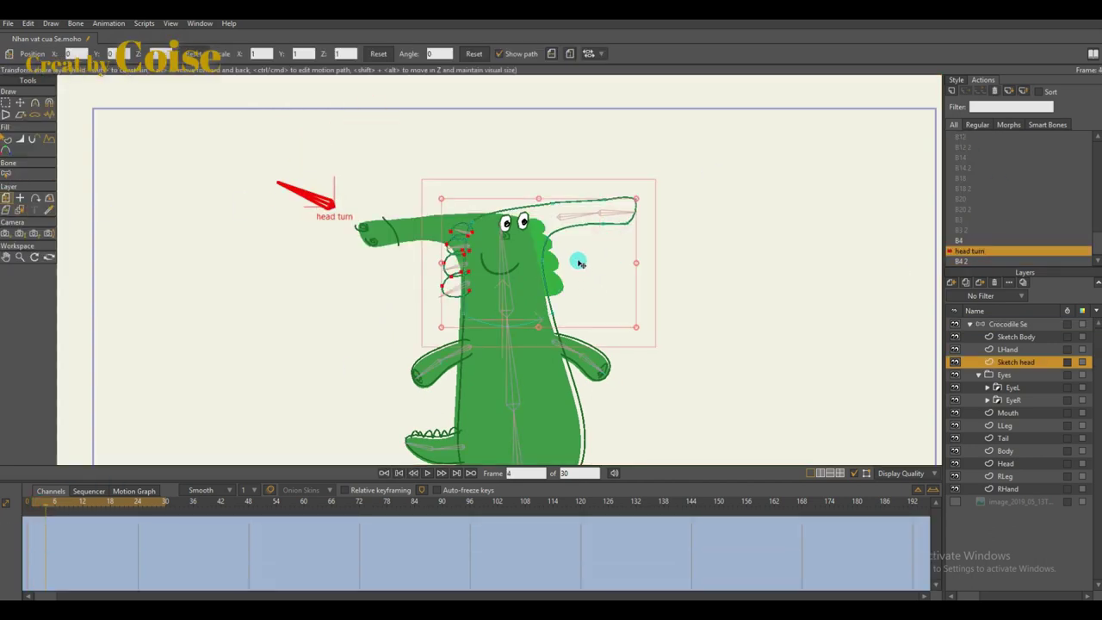
left_click(552, 54)
scroll(534, 314, "up", 2)
key("Left")
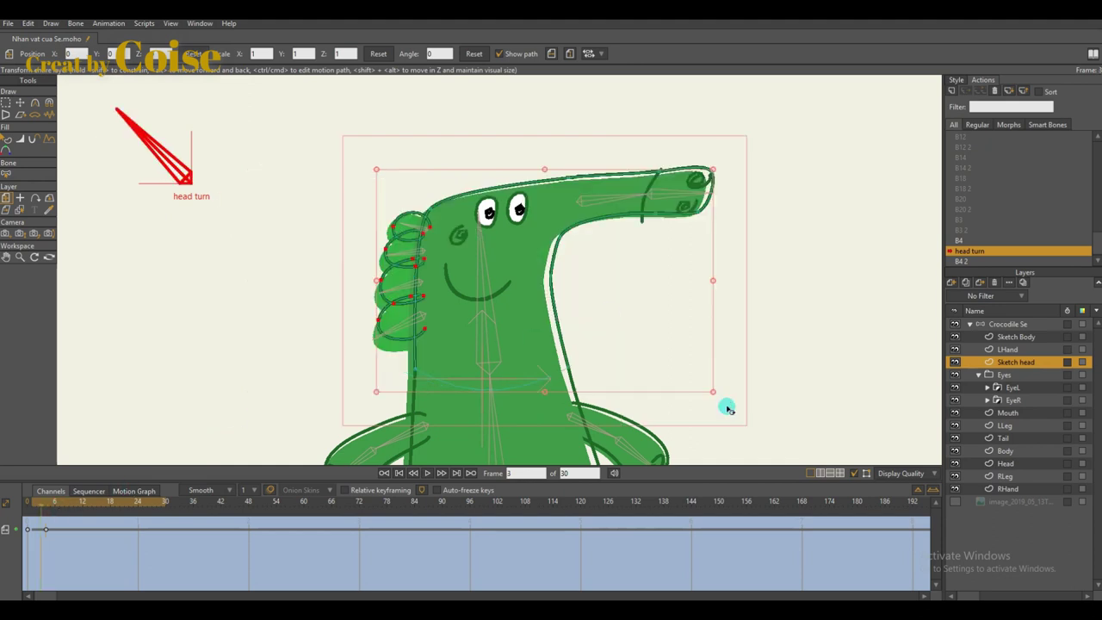
left_click(726, 405)
key("Right")
- Fit the flipped Sketch head outline over the turned green head at frame 4
left_click_drag(618, 414, 621, 387)
mouse_move(478, 325)
left_mouse_down()
mouse_move(622, 388)
mouse_move(499, 335)
mouse_move(594, 390)
mouse_move(488, 335)
mouse_move(529, 337)
left_mouse_up()
scroll(458, 369, "up", 2)
key("q")
key("m")
key("q")
key("t")
- Freeze the Sketch head's pose at frame 3 and refine its outline along the turned neck at frame 4
key("Left")
key("ctrl+f")
key("Right")
left_click_drag(399, 396, 398, 366)
left_click_drag(402, 267, 400, 267)
key("q")
key("t")
key("q")
scroll(375, 308, "down", 5)
scroll(384, 323, "up", 3)
left_click_drag(33, 504, 65, 505)
- Set the Eyes layer's origin at frame 0 to the Head layer's values, X 0.4381 and Y -0.06
left_click(1000, 375)
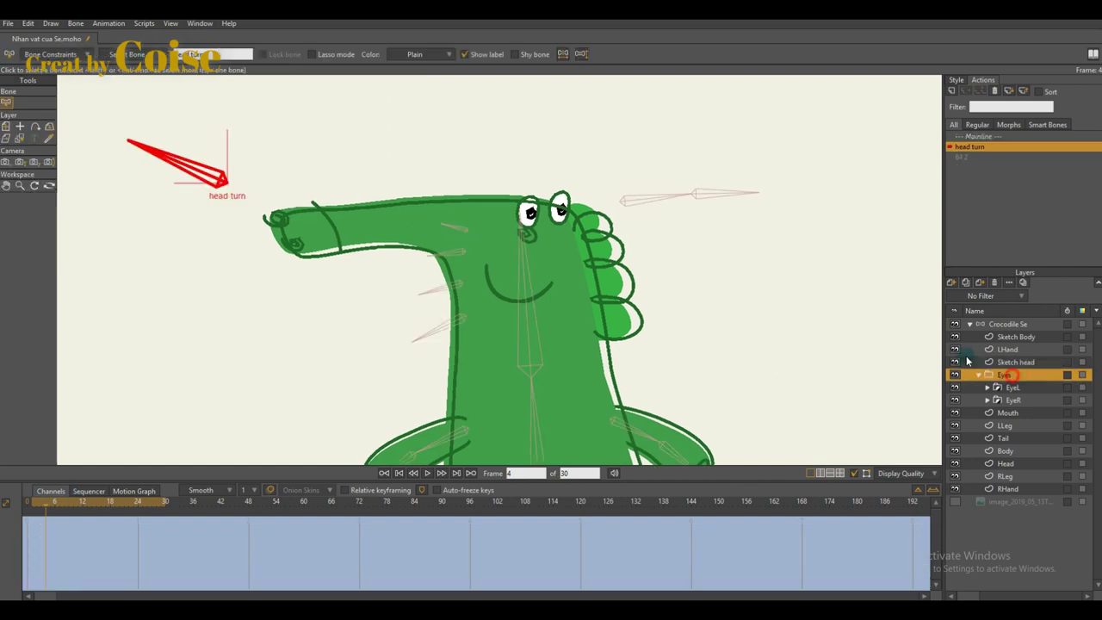
key("m")
key("ctrl+shift+Left")
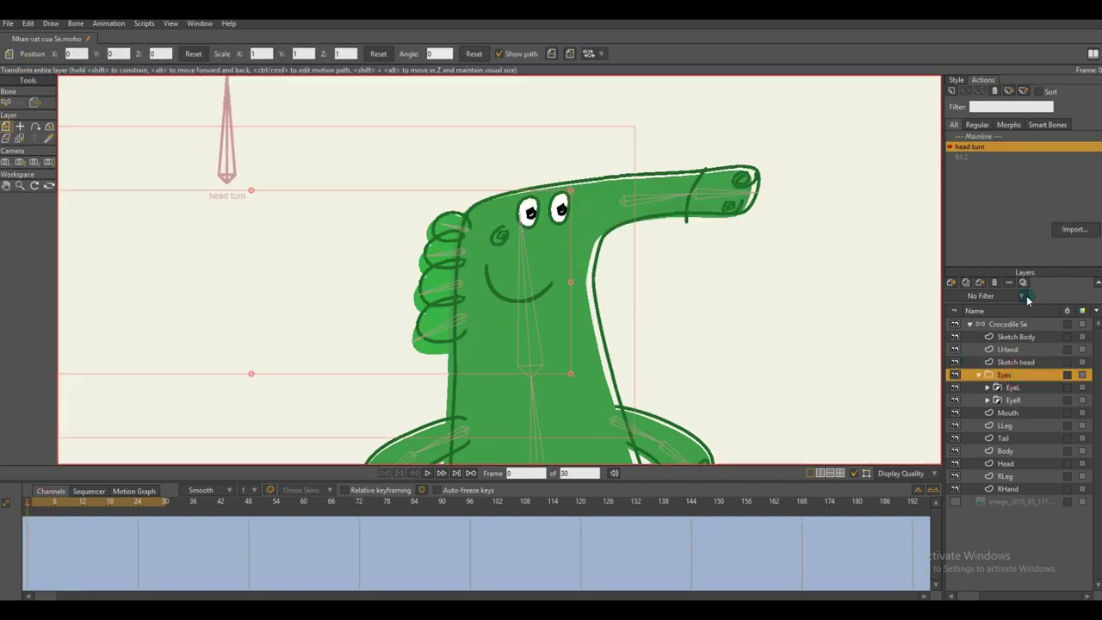
left_click(1019, 464)
left_click(20, 234)
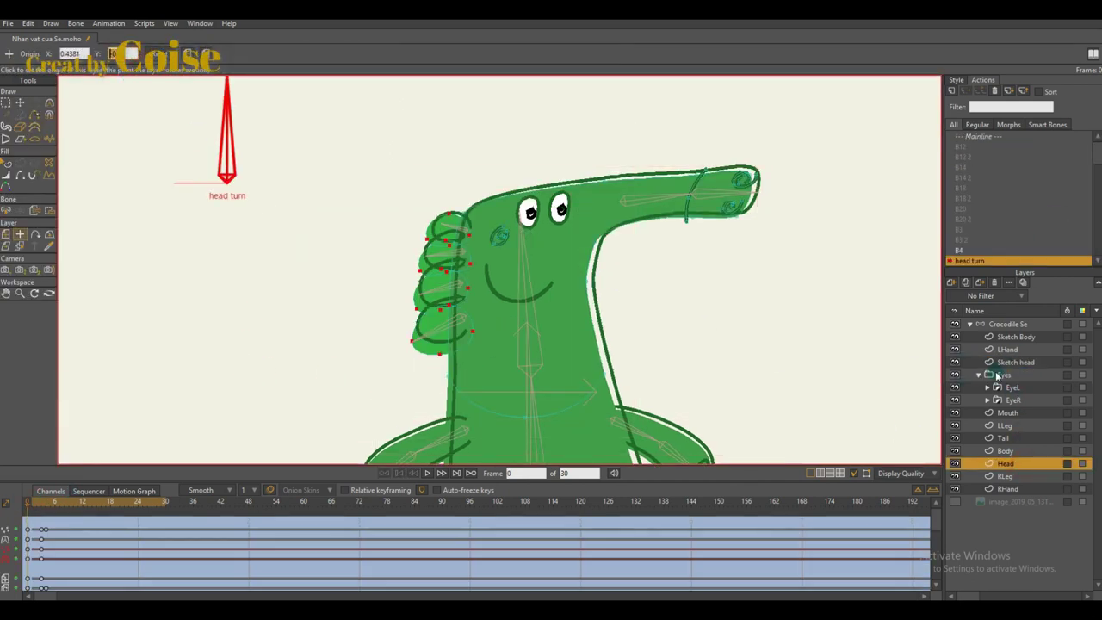
left_click(1026, 376)
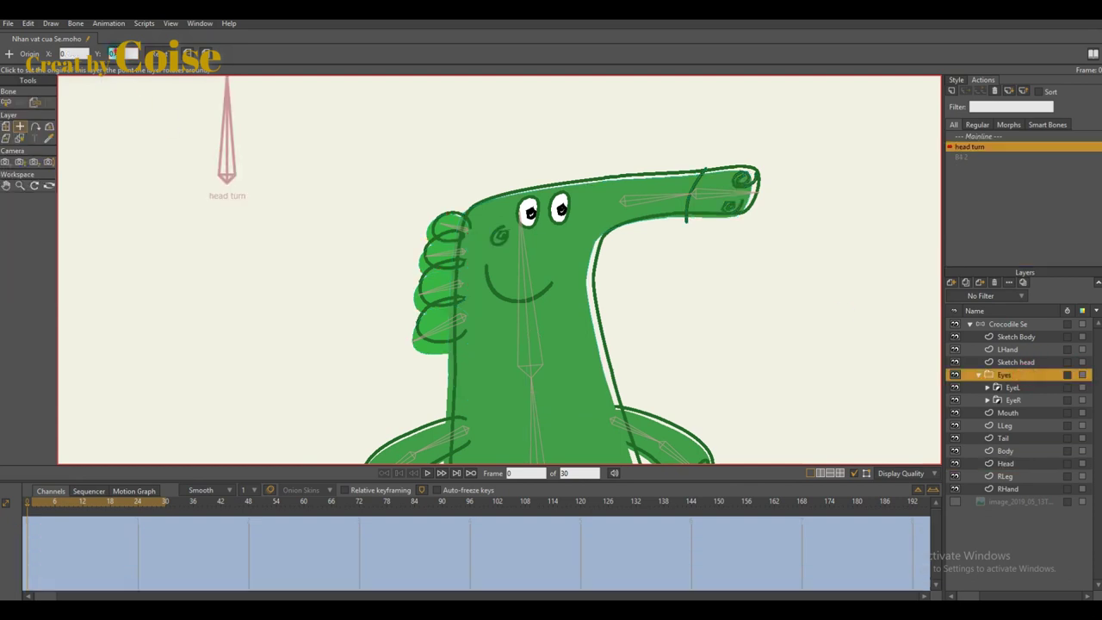
left_click(1013, 489)
left_click(1017, 464)
double_click(77, 53)
left_click(1026, 376)
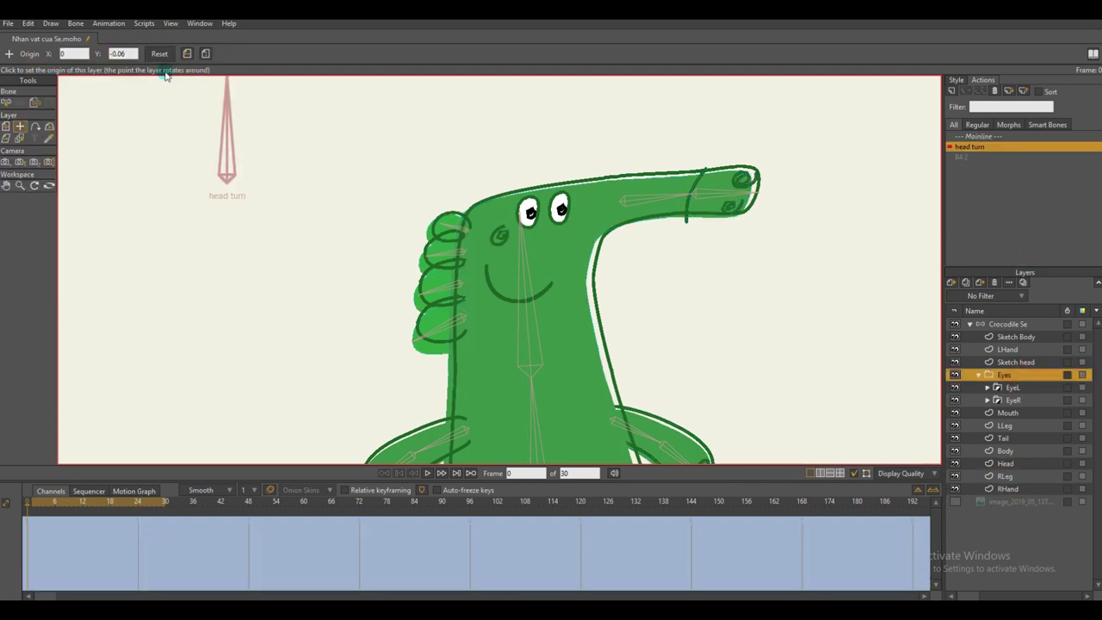
left_click_drag(41, 507, 52, 507)
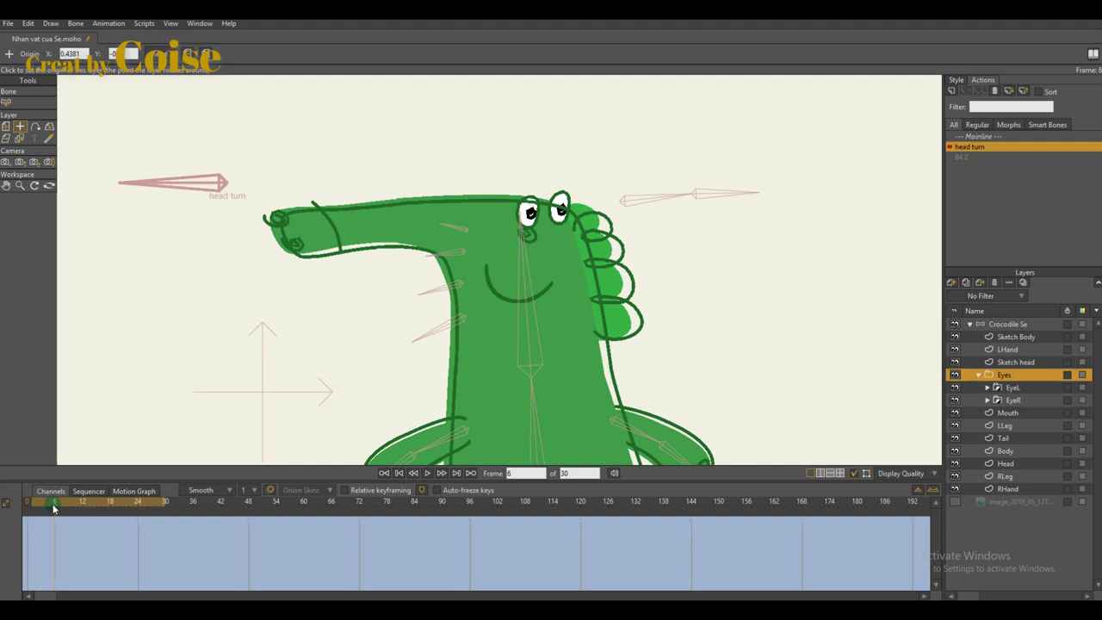
left_click_drag(450, 228, 451, 252)
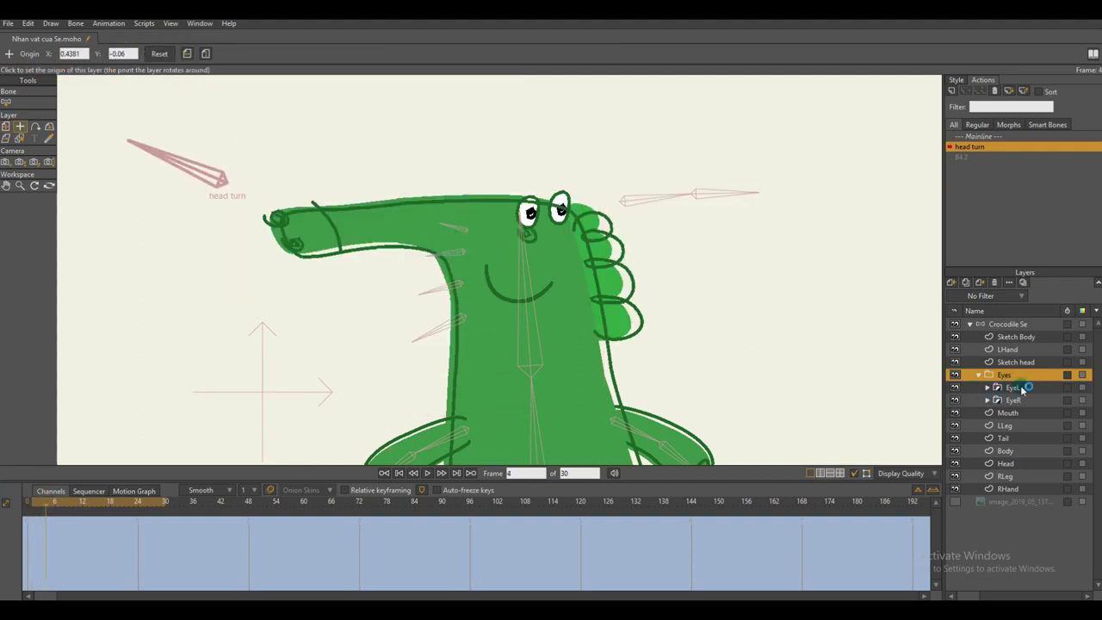
- Move the Eyes layer's origin to the Head layer's pivot at the neck, about X 0.815 and Y -0.061
left_click(1005, 463)
scroll(560, 419, "up", 4)
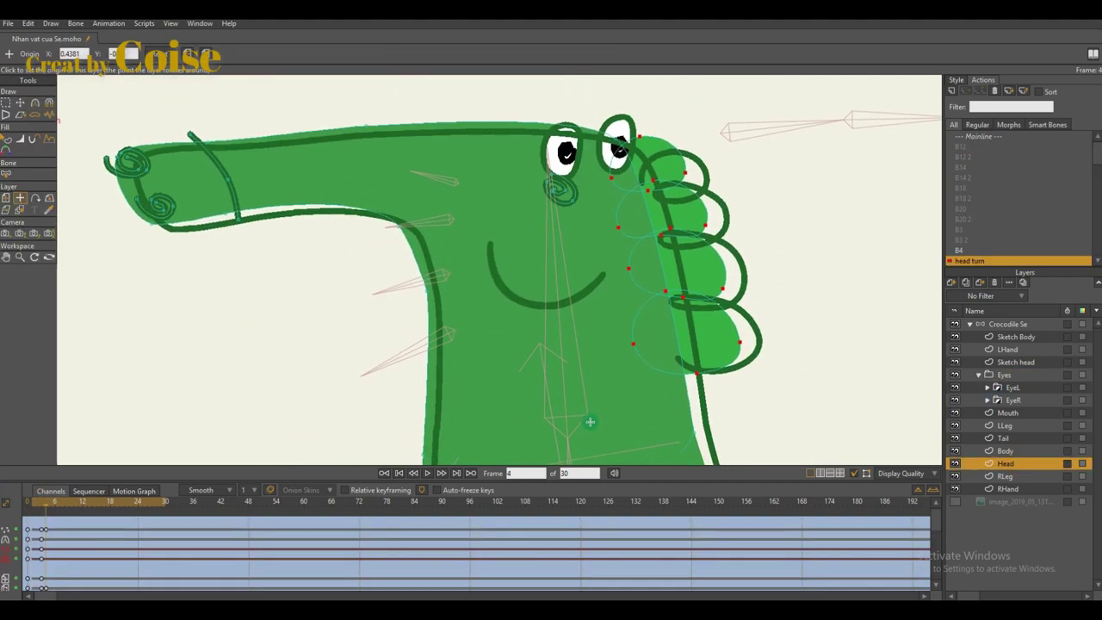
left_click(1021, 373)
mouse_move(46, 504)
left_mouse_down()
mouse_move(28, 505)
mouse_move(45, 506)
left_mouse_up()
left_click(1019, 462)
left_click(1014, 374)
scroll(561, 461, "down", 4)
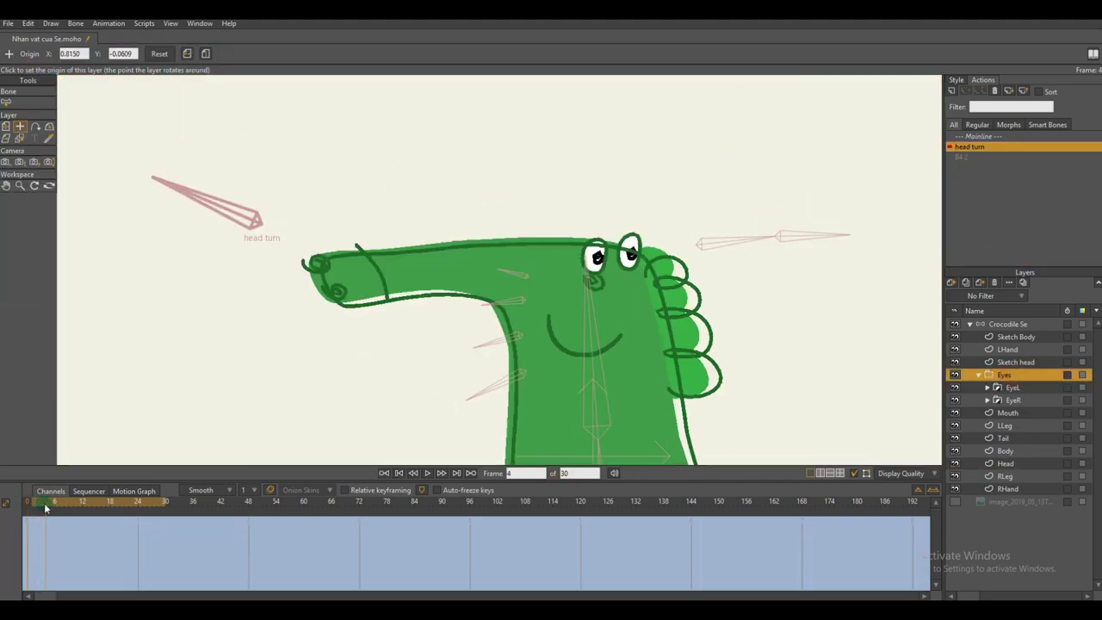
- Flip the Eyes layer horizontally at frame 4 of the head turn action
left_click(6, 126)
left_click(551, 53)
scroll(564, 277, "up", 3)
key("Left")
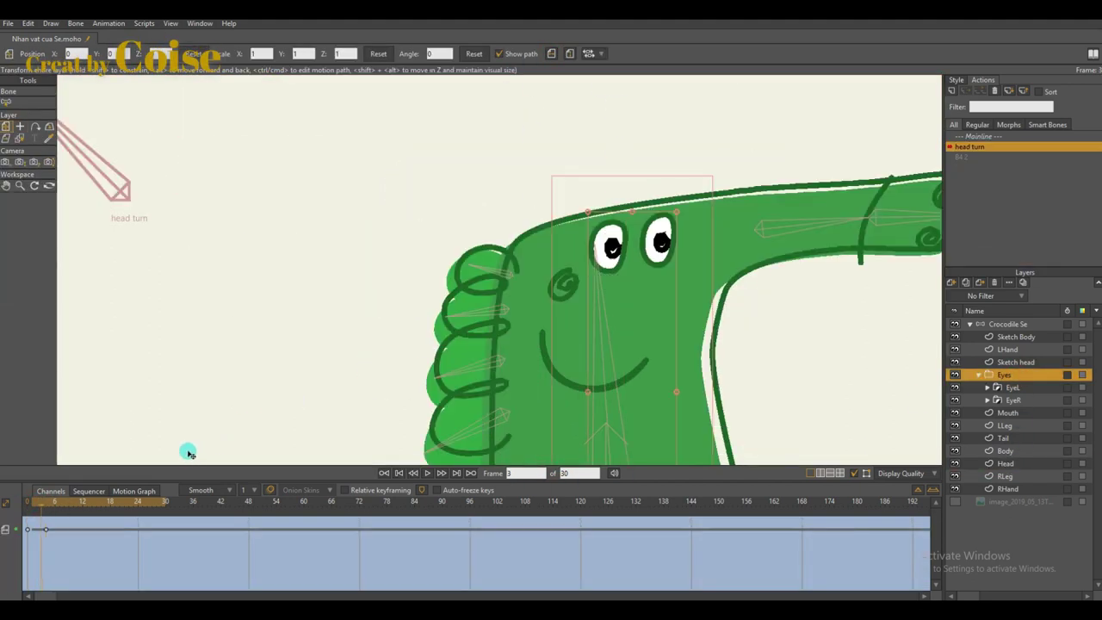
key("ctrl+Right")
key("ctrl+Left")
key("ctrl+Right")
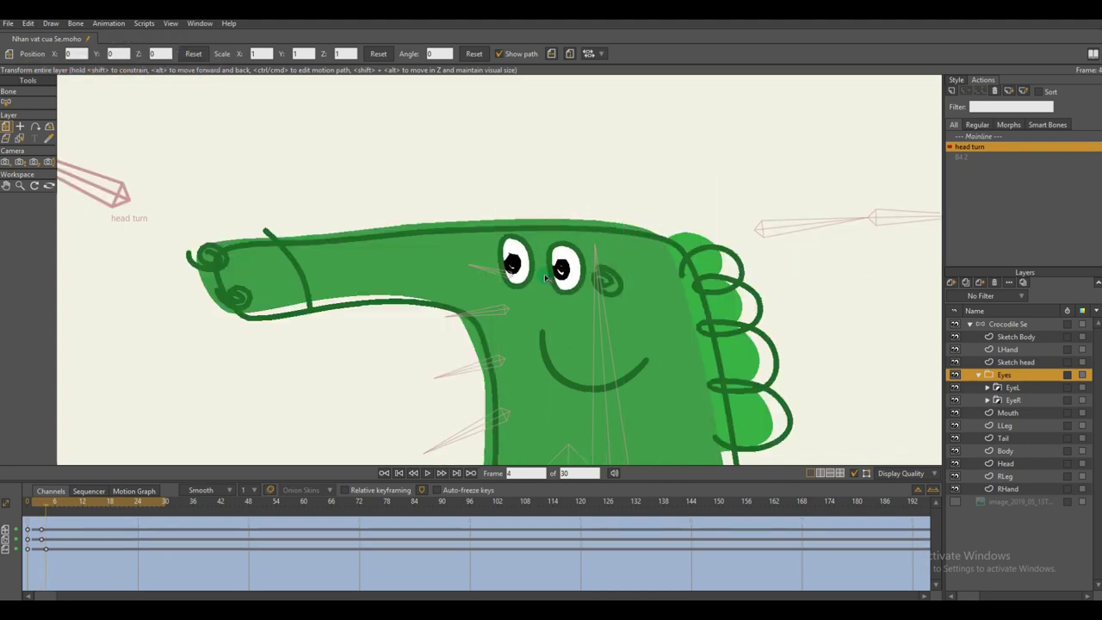
- Compare frames 3 and 4 of the head turn action to examine how the eyes sit on the turned head
scroll(408, 307, "down", 2)
key("ctrl+Left")
key("ctrl+Right")
key("ctrl+Left")
key("ctrl+Right")
key("ctrl+Left")
left_click_drag(42, 502, 46, 505)
scroll(504, 287, "up", 3)
left_click(19, 138)
left_click(551, 287)
key("ctrl+Right")
key("t")
scroll(517, 344, "down", 3)
key("q")
scroll(497, 284, "down", 3)
- Flip the Mouth layer horizontally at frame 4 and shift it slightly to suit the turned head
left_click(19, 209)
scroll(482, 320, "up", 3)
left_click(474, 320)
scroll(474, 320, "up", 2)
key("t")
key("q")
scroll(541, 344, "down", 3)
scroll(508, 329, "up", 2)
left_click(41, 505)
key("m")
left_click(505, 334)
key("ctrl+Right")
left_click_drag(505, 334, 494, 341)
key("ctrl+Left")
key("ctrl+Right")
key("ctrl+Left")
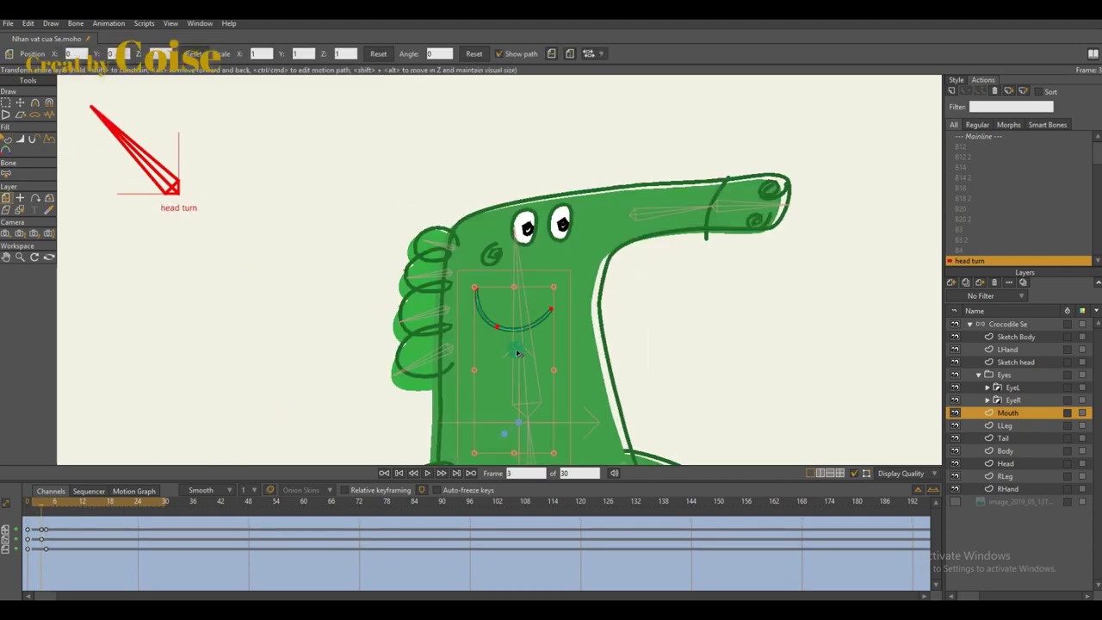
key("ctrl+Right")
- Return to the mainline and inspect the B4 bone's constraints and movement
scroll(516, 354, "down", 4)
key("q")
left_click_drag(445, 396, 453, 342)
key("ctrl+Left")
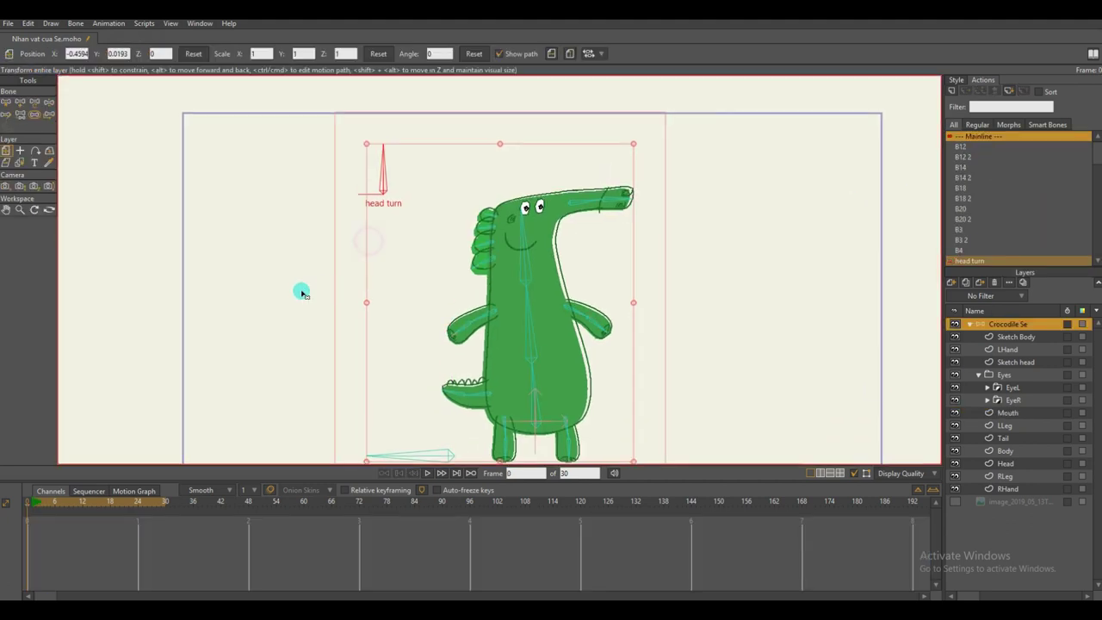
left_click(530, 250)
left_click(52, 54)
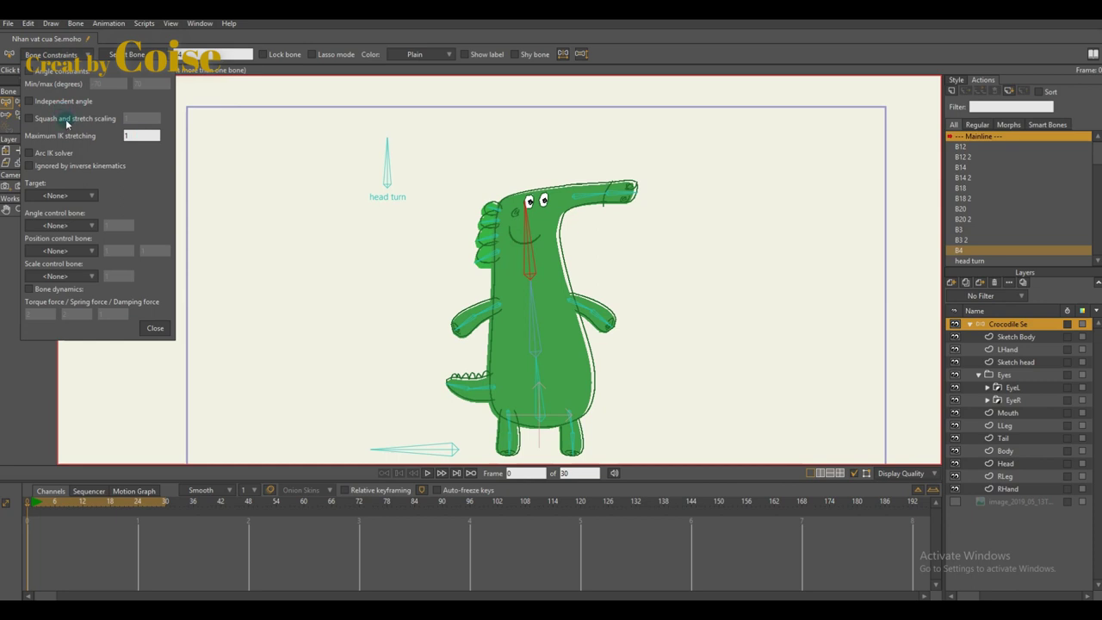
left_click(162, 327)
left_click(59, 502)
key("t")
left_click_drag(528, 211, 526, 212)
key("b")
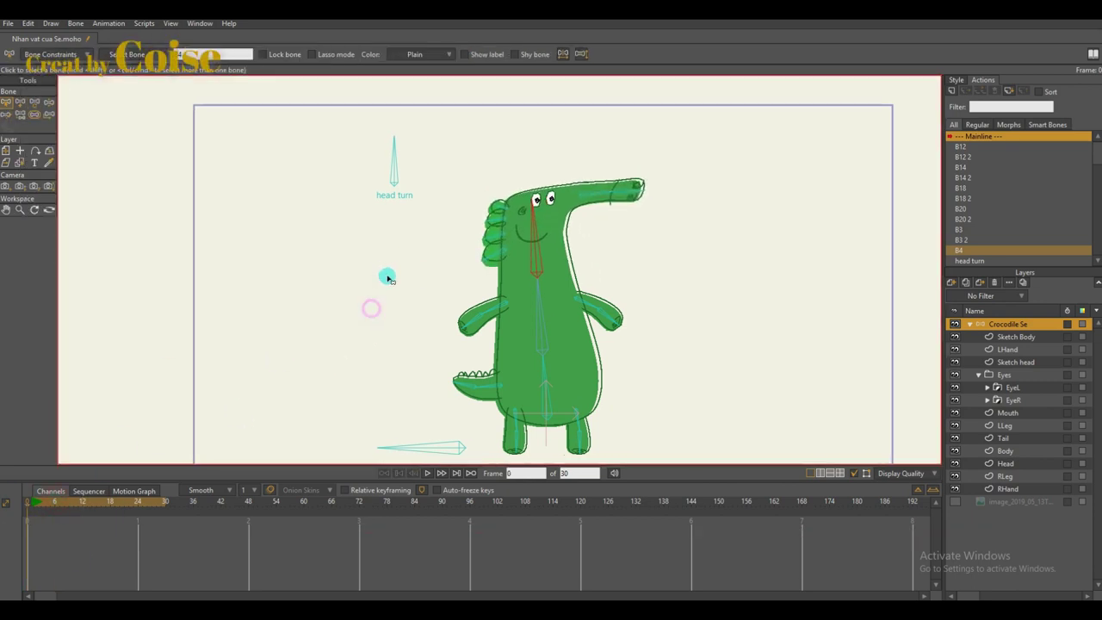
- Add an upright labelled bone named SAS beside the head turn bone and limit its angle to -70 and 70 degrees
left_click_drag(312, 250, 459, 247)
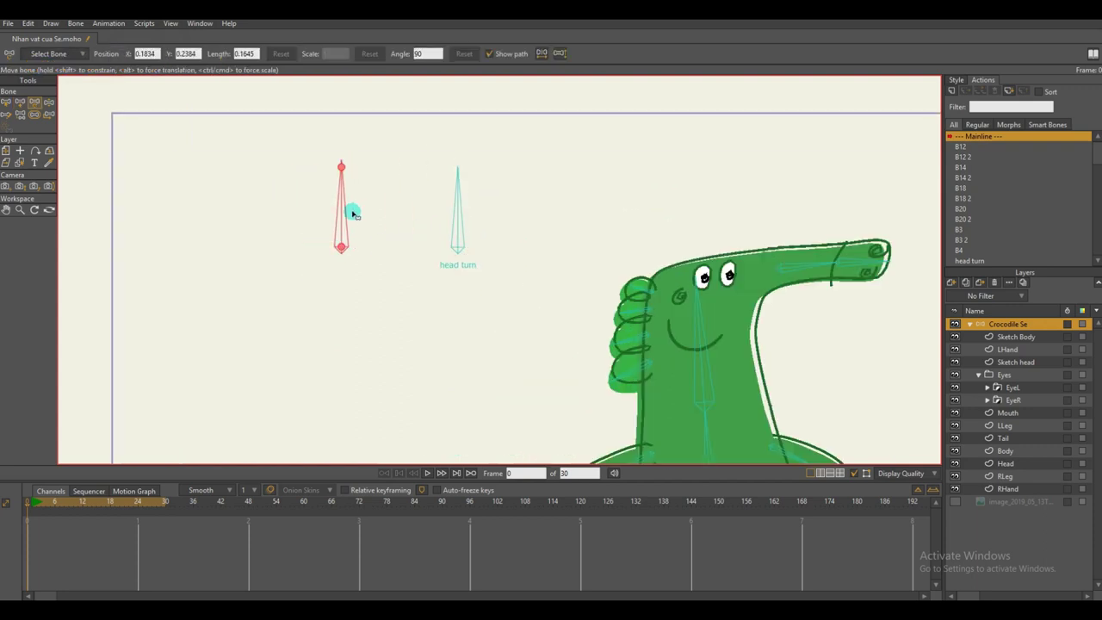
key("z")
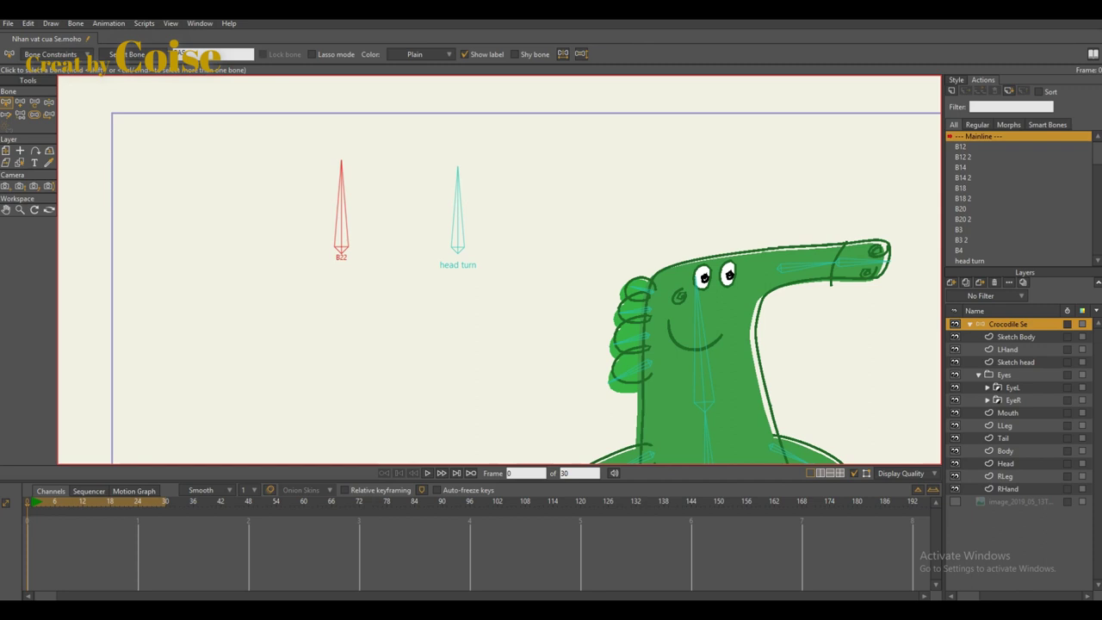
left_click(53, 57)
left_click(27, 67)
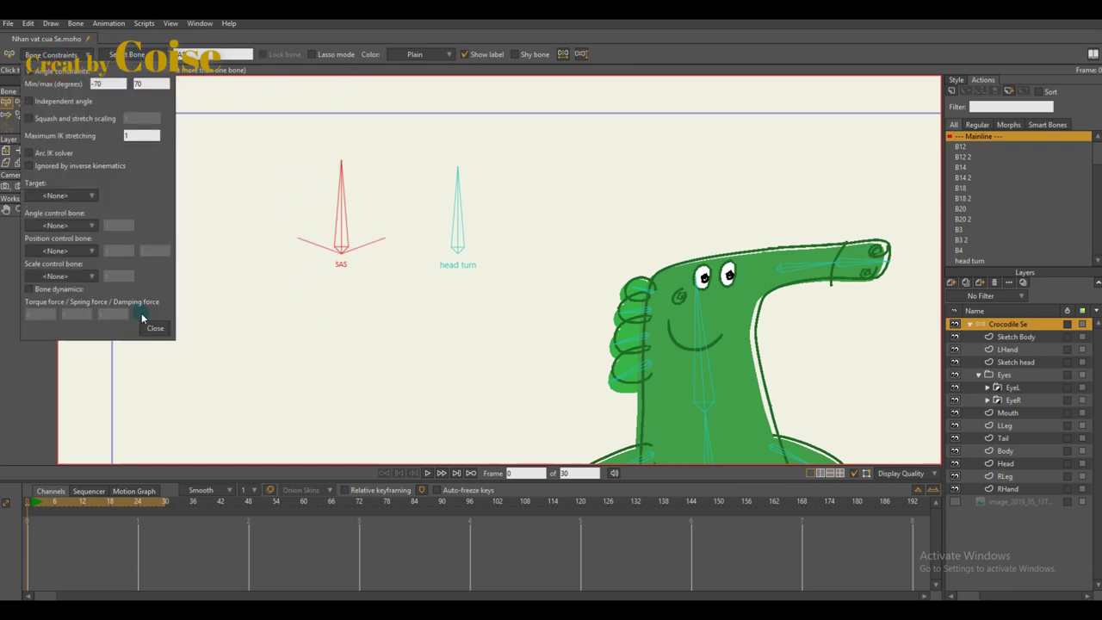
left_click(151, 327)
- Create a smart bone action for SAS and rotate the bone clockwise to its limit at frame 24
left_click(951, 92)
left_click(554, 348)
left_click(137, 504)
key("t")
left_click_drag(369, 233, 427, 223)
- Create a second smart bone action for SAS and rotate the bone counterclockwise to its limit at frame 24
right_click(1046, 168)
left_click(1044, 173)
left_click(343, 227)
left_click(952, 91)
left_click(555, 347)
left_click(137, 504)
left_click_drag(344, 225, 277, 232)
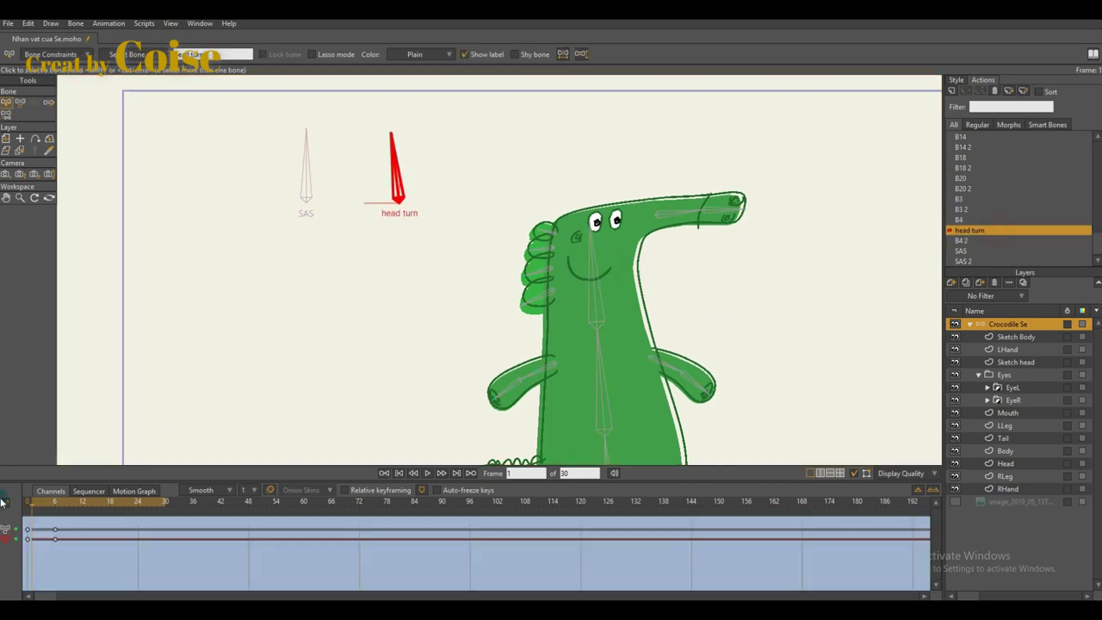
- Tilt the SAS bone counterclockwise at frame 4 of the head turn action
left_click(54, 506)
left_click_drag(53, 506, 55, 506)
key("t")
left_click(306, 180)
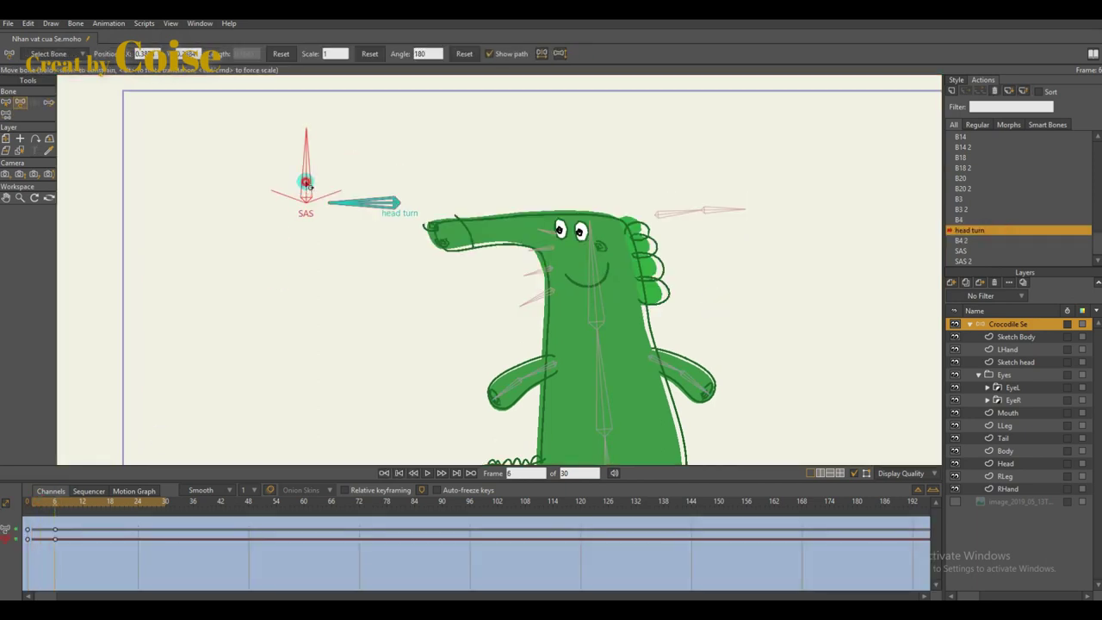
left_click(47, 505)
left_click_drag(307, 154, 270, 169)
mouse_move(29, 503)
left_mouse_down()
mouse_move(53, 517)
mouse_move(24, 519)
left_mouse_up()
- Test the SAS and head turn bones on the mainline and delete the test keyframes
scroll(977, 198, "up", 10)
double_click(967, 138)
scroll(757, 309, "down", 2)
left_click_drag(453, 250, 368, 225)
key("z")
left_click_drag(305, 150, 334, 194)
left_click(62, 508)
left_click_drag(363, 144, 315, 221)
left_click_drag(59, 507, 22, 514)
left_click(59, 510)
left_click_drag(76, 555, 47, 513)
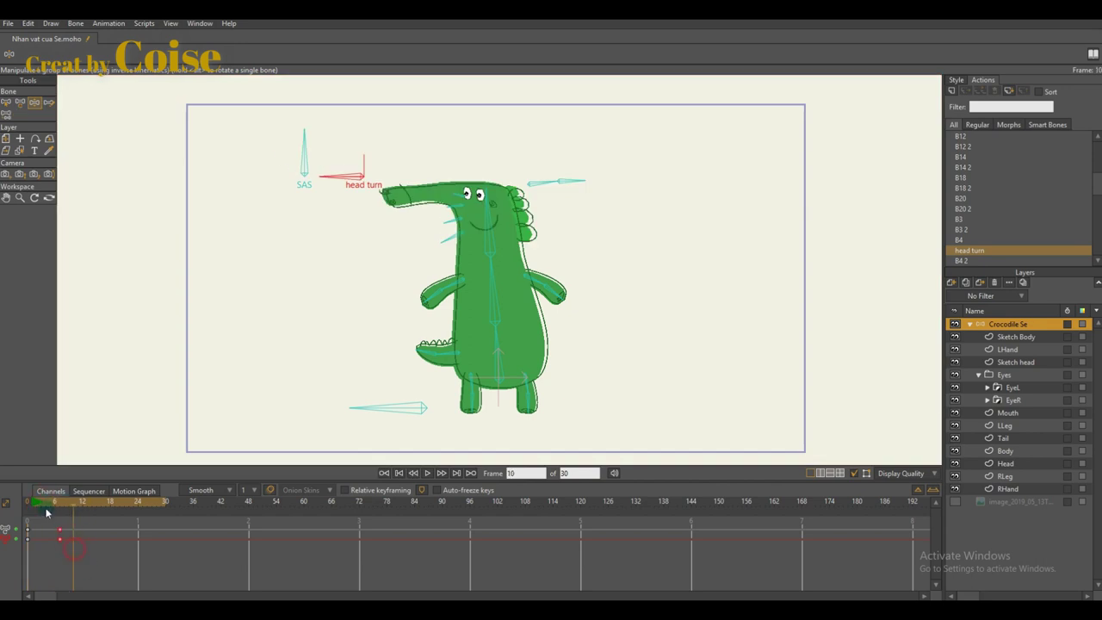
key("Delete")
left_click(28, 510)
- Scale the head bone to about 0.79 at frame 4 of the head turn action
left_click(6, 103)
double_click(1012, 250)
left_click(302, 160)
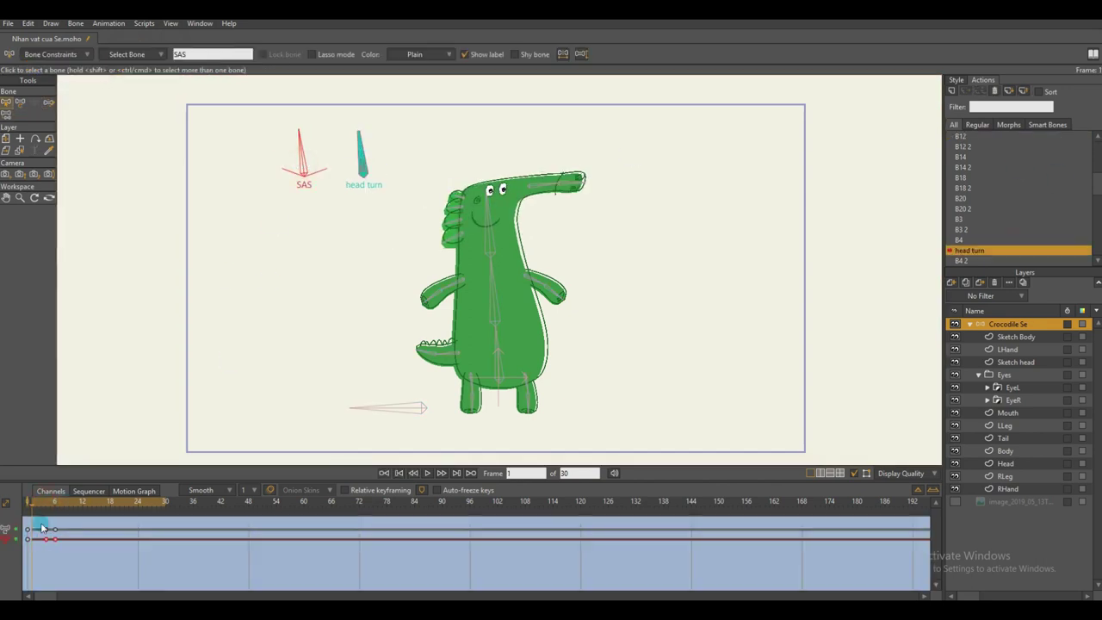
left_click(46, 506)
key("t")
left_click(488, 197)
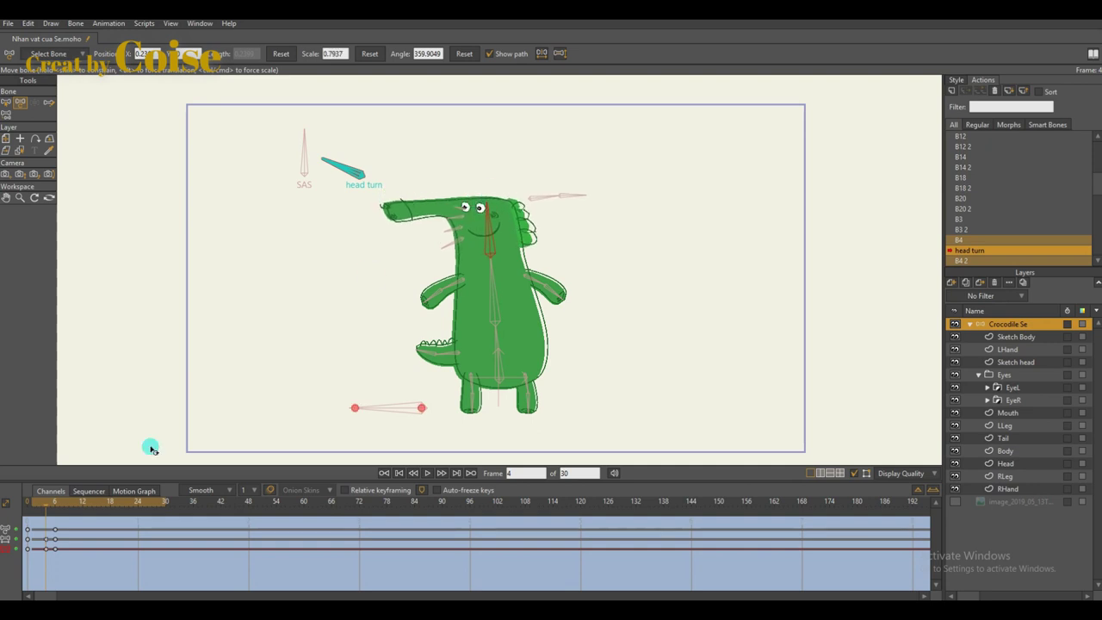
- Test the head turn bone together with the snout bone at frame 6 of the mainline
left_click(56, 510)
right_click(997, 159)
left_click(1041, 167)
left_click(55, 508)
key("z")
left_click_drag(361, 147, 327, 209)
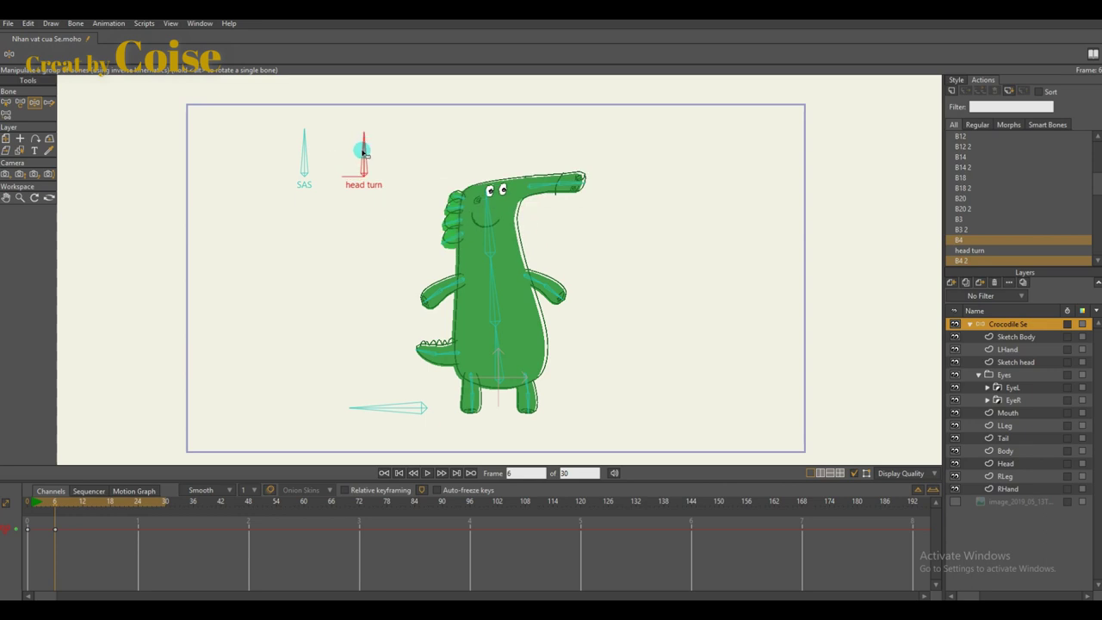
left_click_drag(365, 153, 575, 185)
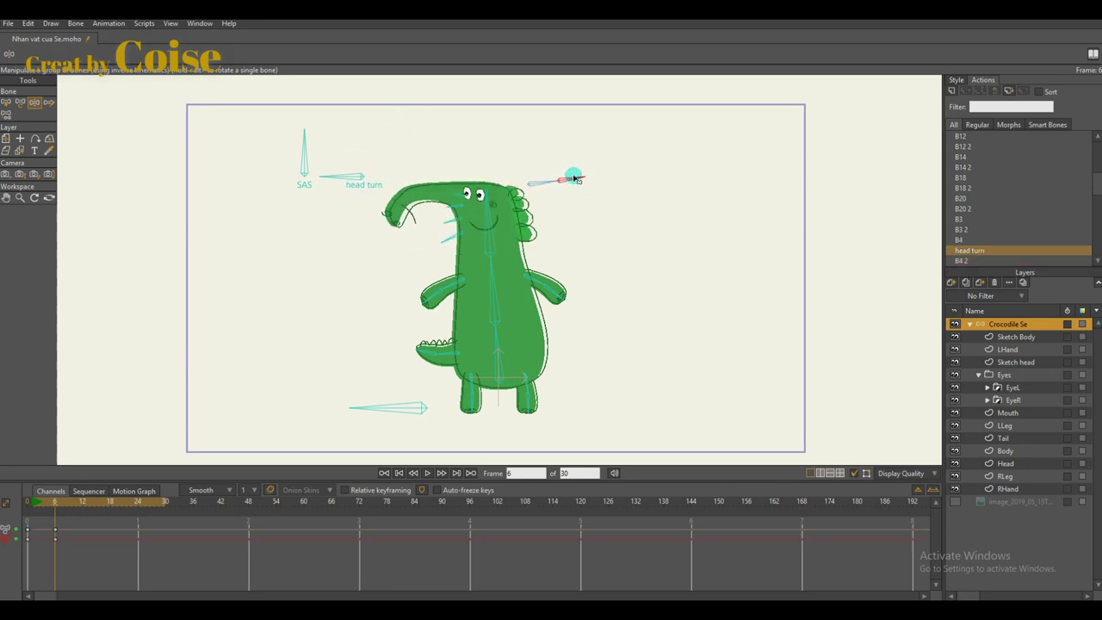
key("b")
left_click(28, 506)
- Try moving and flipping the snout bones at frame 4 of the head turn action
double_click(969, 250)
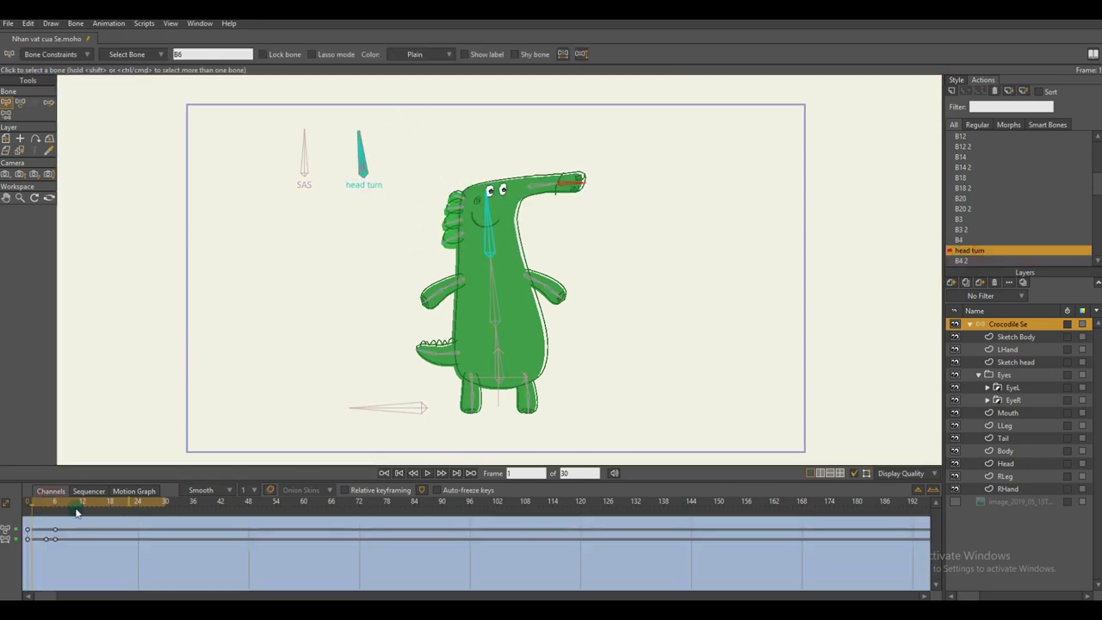
left_click(57, 507)
left_click(46, 504)
key("t")
left_click_drag(530, 197, 519, 200)
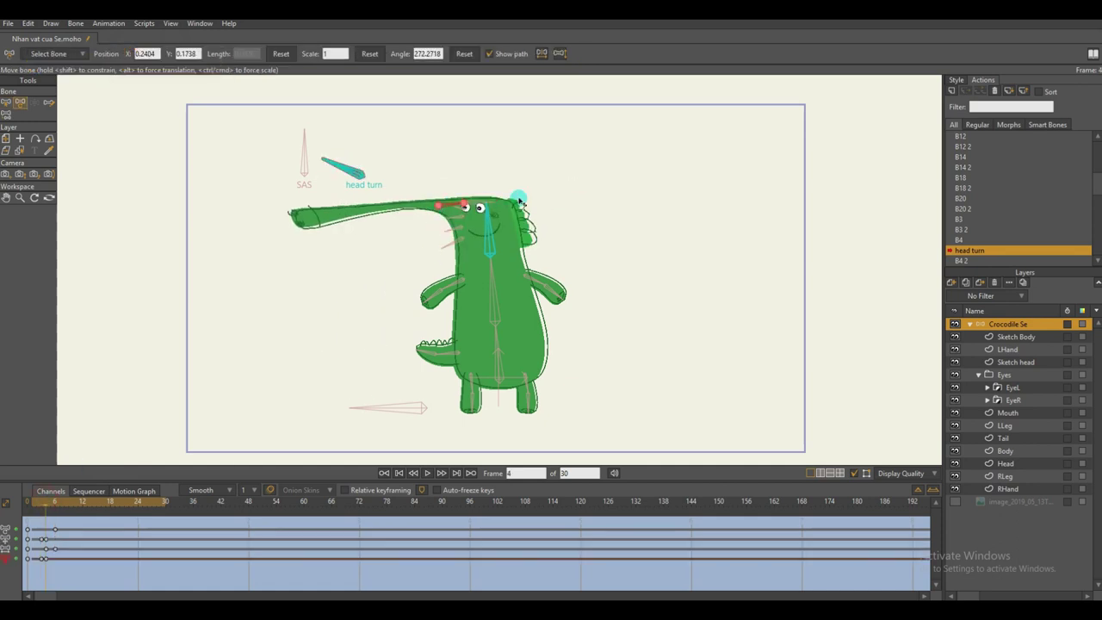
left_click(562, 54)
key("ctrl+z")
left_click(541, 57)
key("ctrl+z")
left_click_drag(47, 507, 54, 512)
- Leave the head turn action and recheck how the head turn and snout bones behave together on the mainline
right_click(996, 202)
left_click(1047, 210)
left_click(6, 102)
left_click_drag(364, 150, 581, 177)
left_click(56, 501)
left_click(310, 324)
left_click(35, 102)
left_click(358, 153)
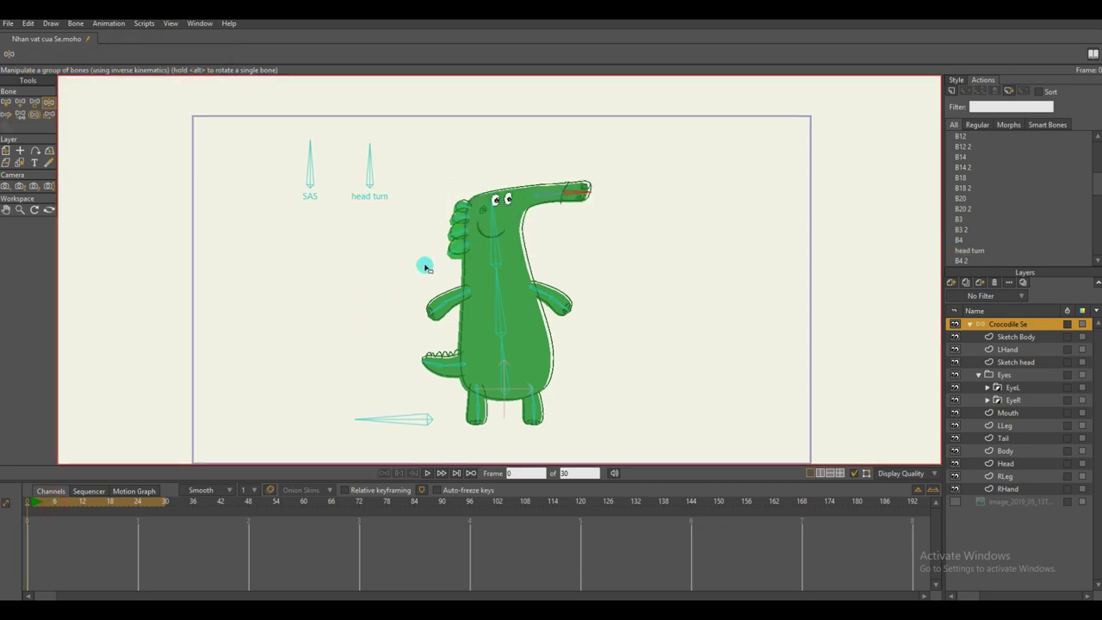
- Set the maximum IK stretching of the leg bones to 1.5
left_click(582, 196)
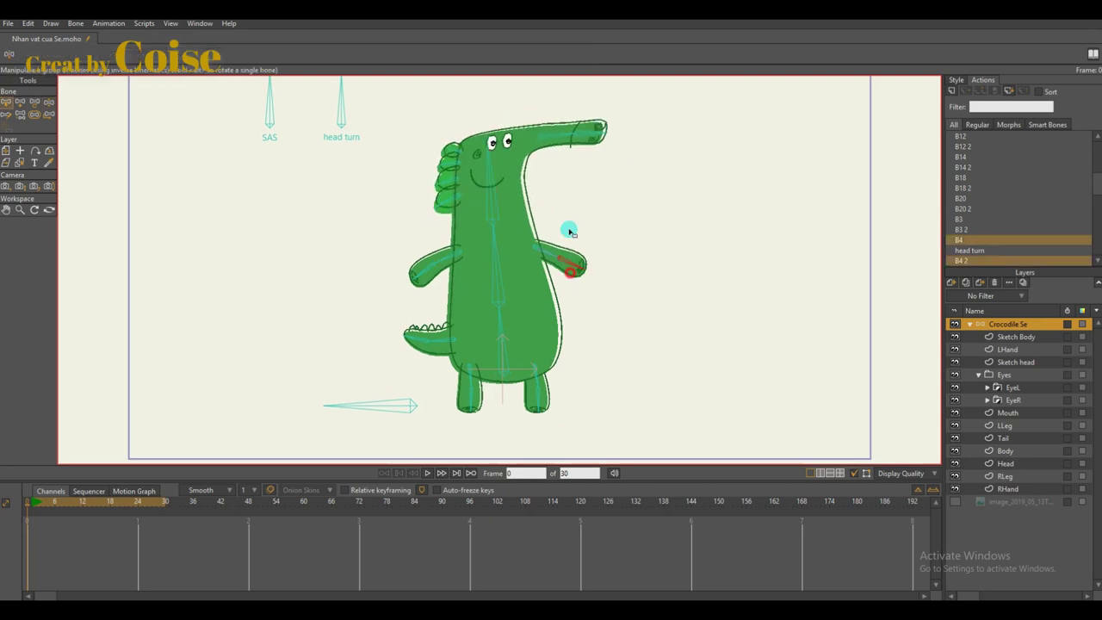
left_click(465, 392)
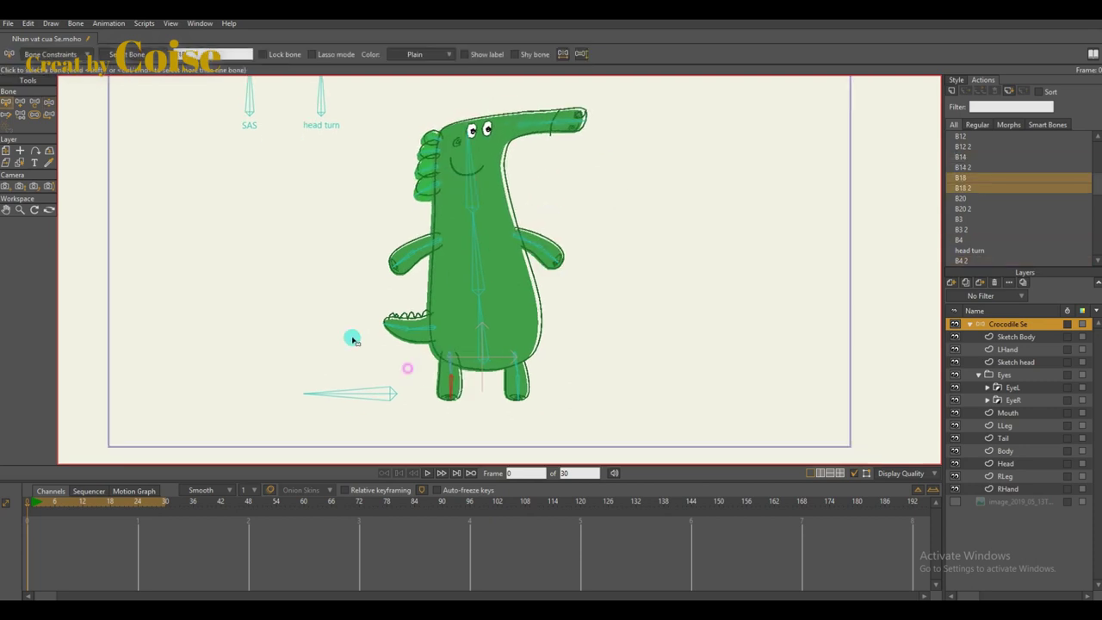
left_click(98, 103)
left_click(50, 54)
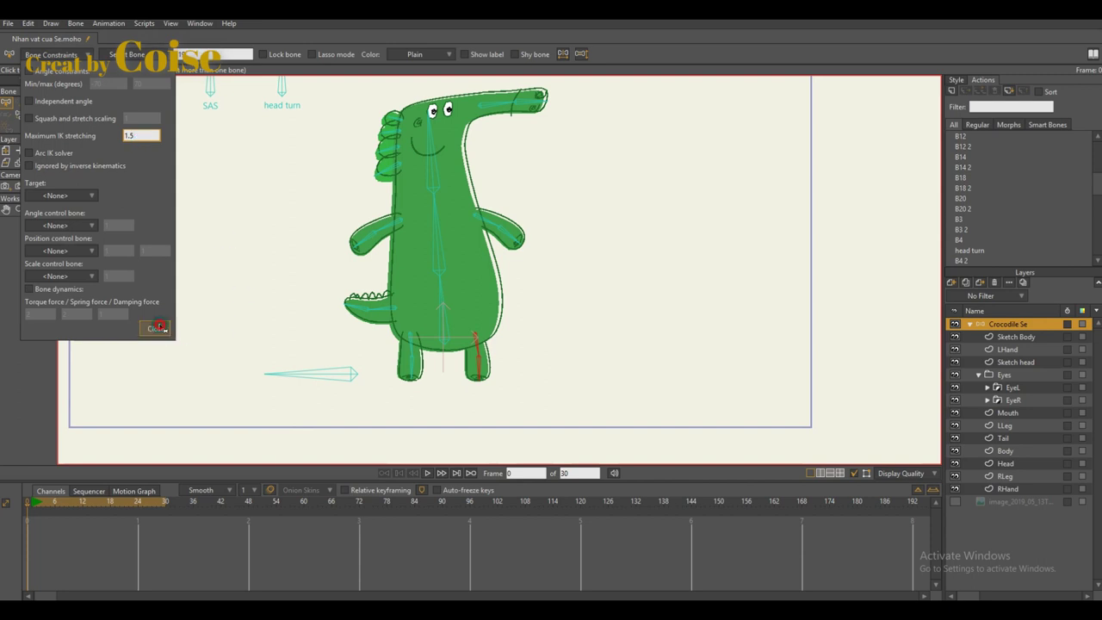
left_click(156, 328)
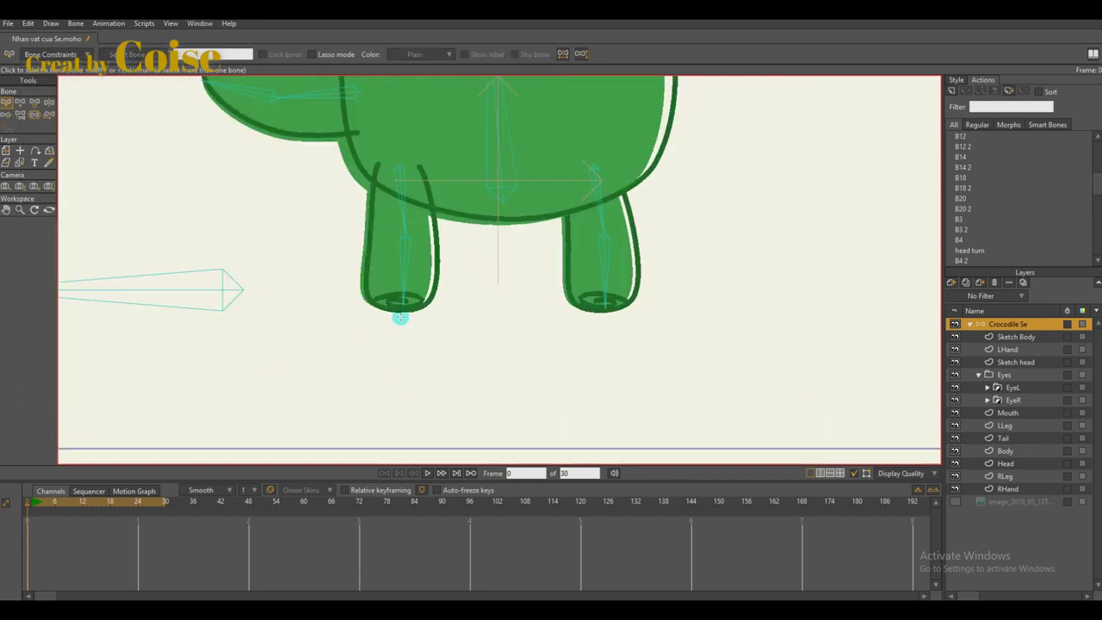
- Add a separate vertical target bone below each foot and name the two bones 1 and 2
left_click_drag(401, 312, 294, 394)
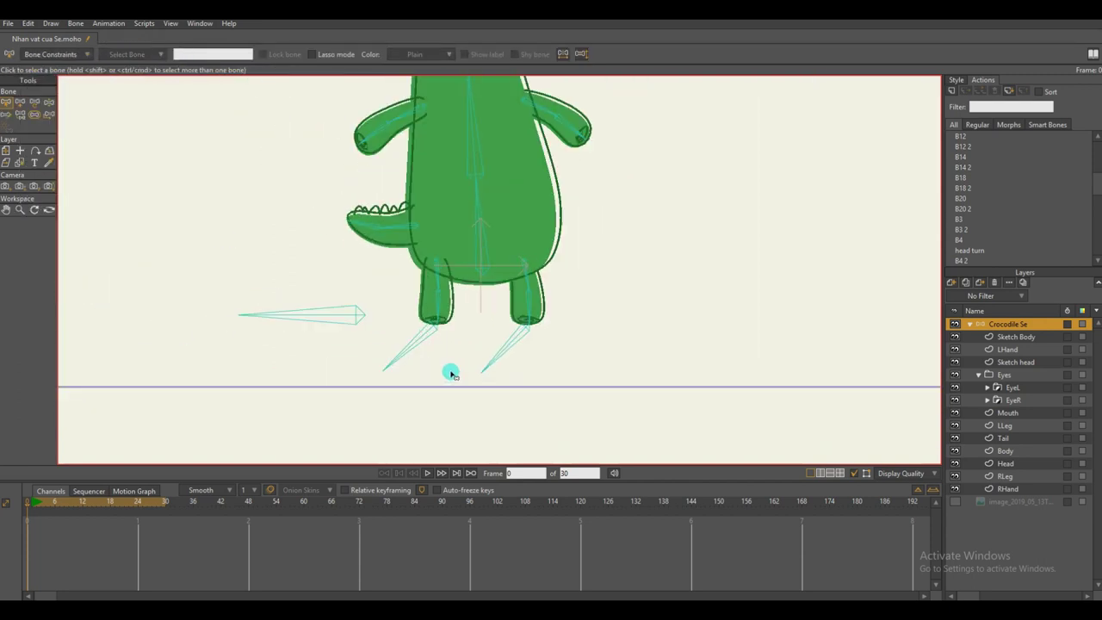
left_click(522, 363)
left_click_drag(522, 363, 529, 376)
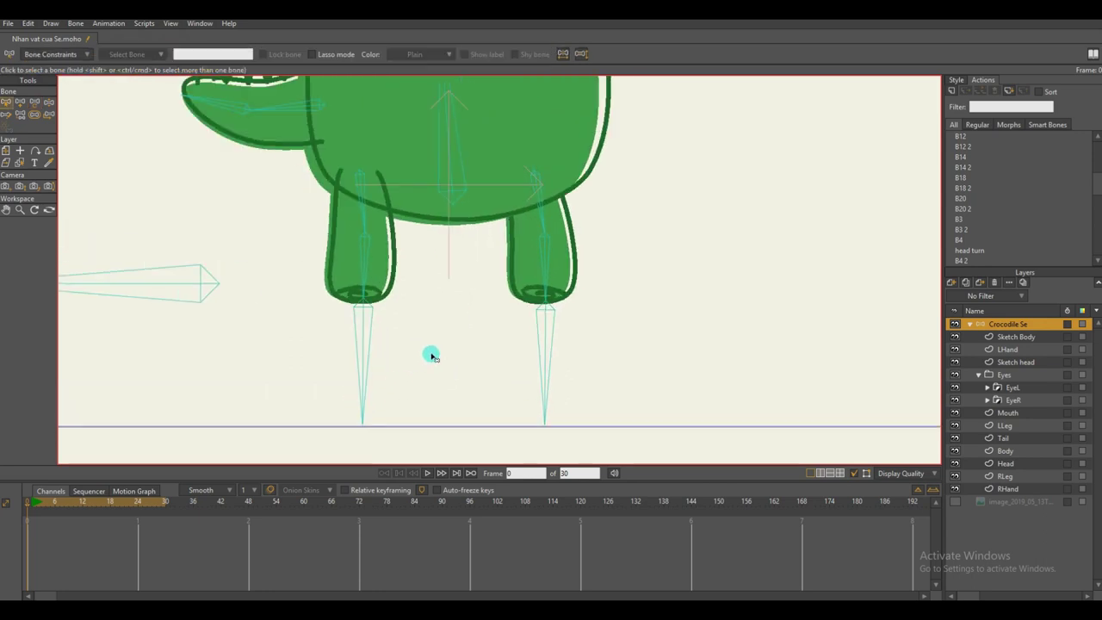
left_click(368, 346)
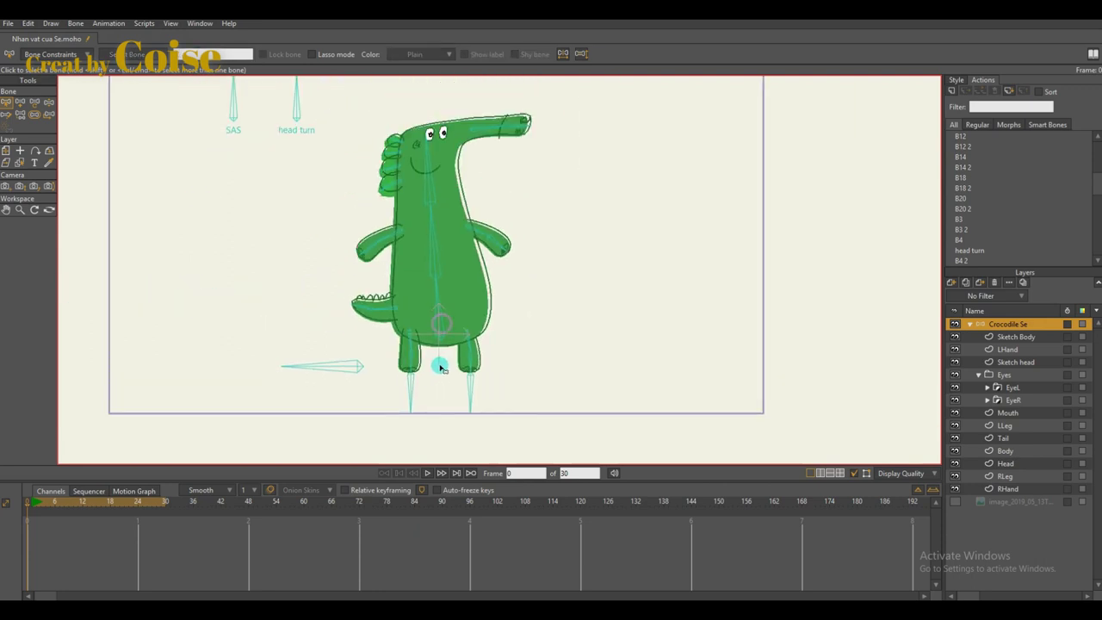
scroll(442, 387, "up", 5)
key("z")
left_click(351, 299)
left_click_drag(351, 298, 352, 295)
- Assign bone 1 as the IK target of lower leg bone B18 and bone 2 as the target of B20
key("b")
left_click(360, 249)
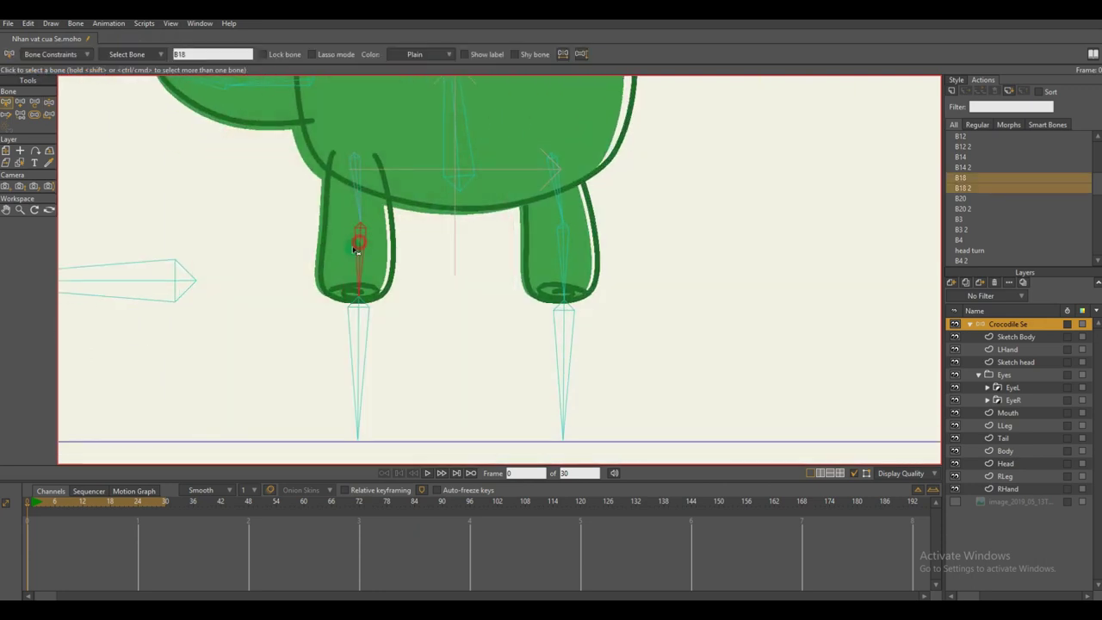
left_click(59, 55)
left_click(90, 198)
left_click(101, 444)
left_click(93, 197)
left_click(105, 435)
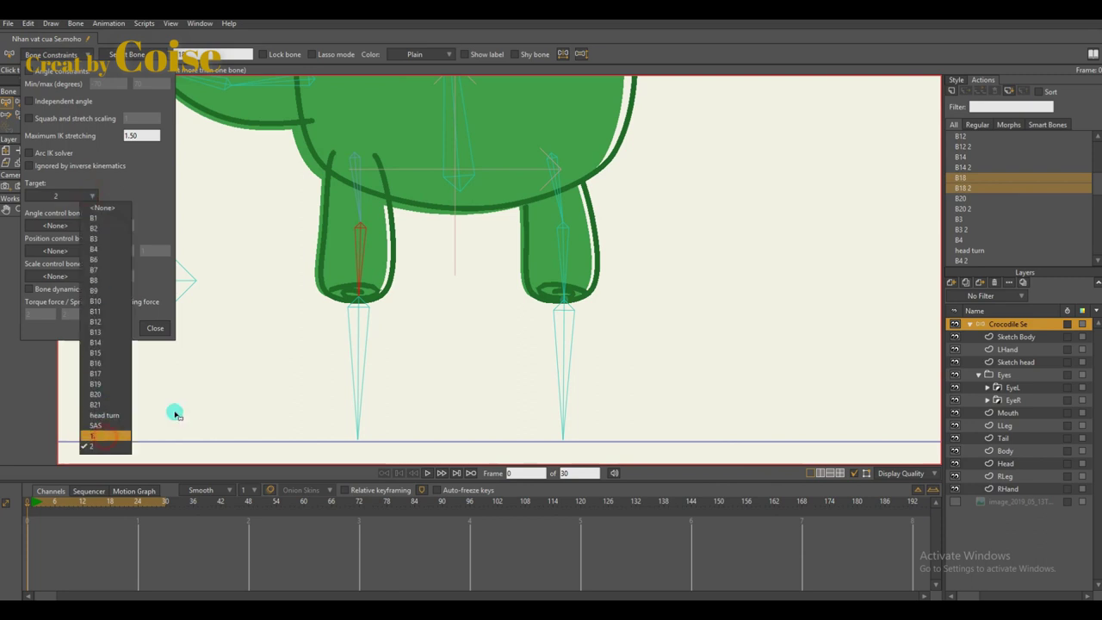
left_click(564, 261)
left_click(90, 197)
left_click(99, 447)
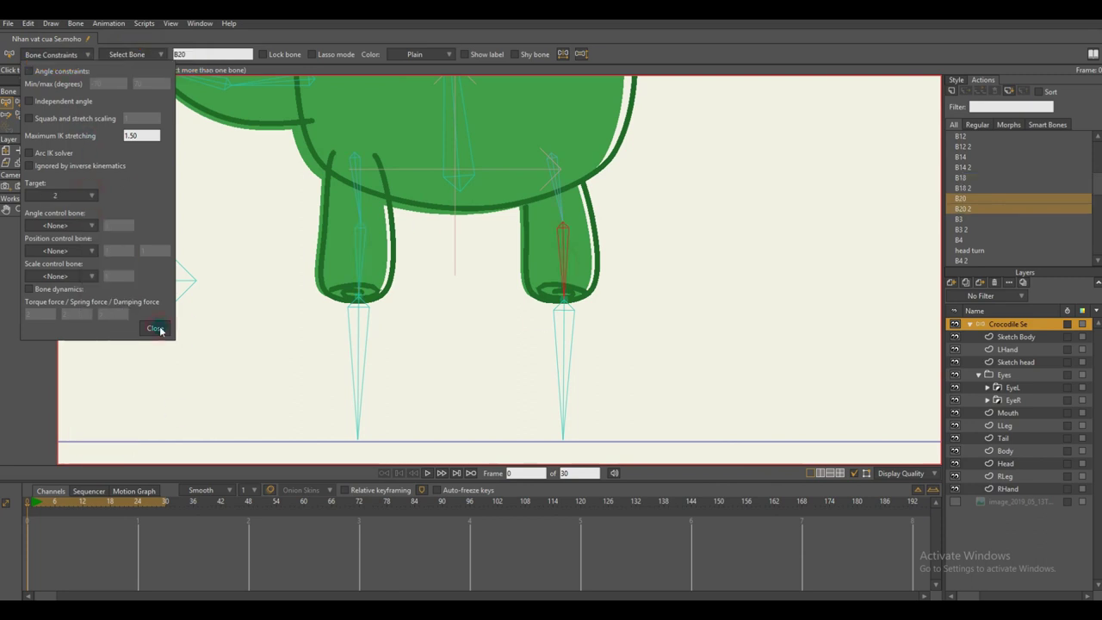
left_click(155, 328)
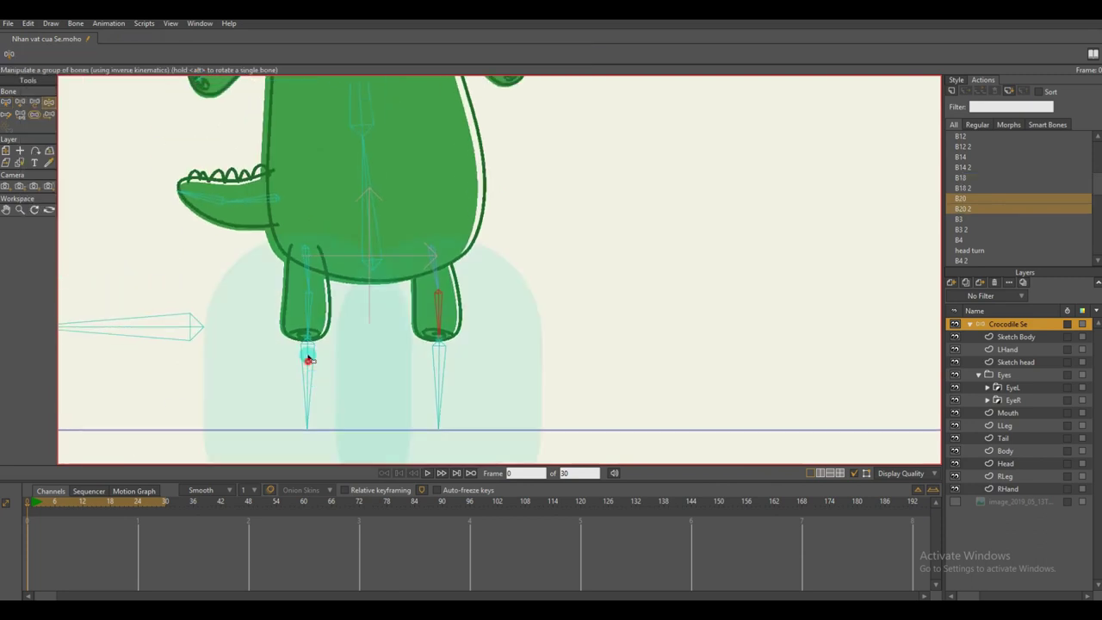
- Try out both foot target bones and adjust their bone strength
left_click_drag(307, 352, 313, 334)
left_click_drag(437, 379, 379, 383)
key("b")
key("s")
key("ctrl+a")
key("b")
scroll(420, 375, "down", 5)
- Test bending the left leg at frame 5 by moving its target bone and the body control bone
key("z")
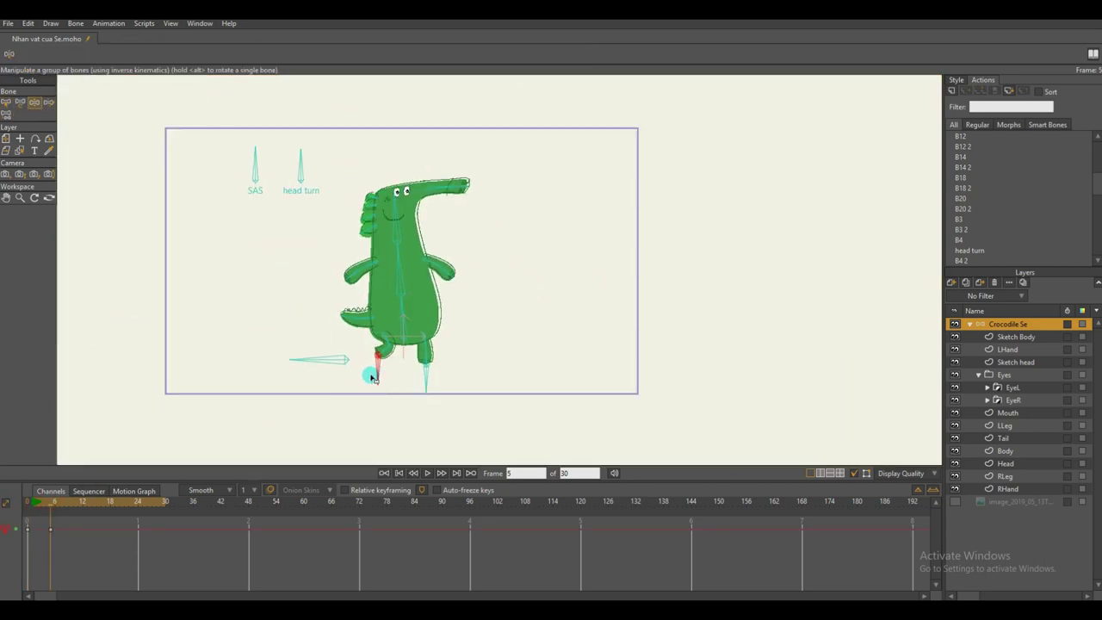
key("b")
scroll(315, 342, "up", 3)
scroll(391, 315, "up", 1)
left_click(441, 361)
key("t")
key("z")
mouse_move(426, 413)
left_mouse_down()
mouse_move(424, 383)
mouse_move(422, 415)
left_mouse_up()
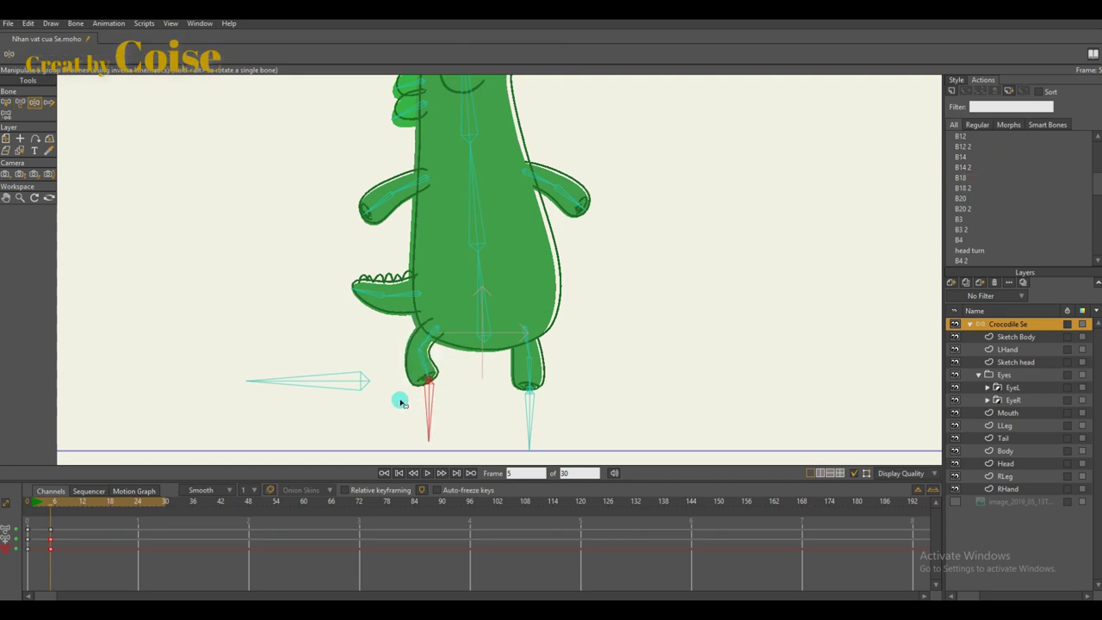
mouse_move(360, 390)
left_mouse_down()
mouse_move(352, 381)
mouse_move(352, 401)
mouse_move(345, 384)
left_mouse_up()
- Add a pin bone at each ankle at frame 0, at the top of the two foot target bones
key("b")
left_click(28, 502)
scroll(433, 344, "up", 4)
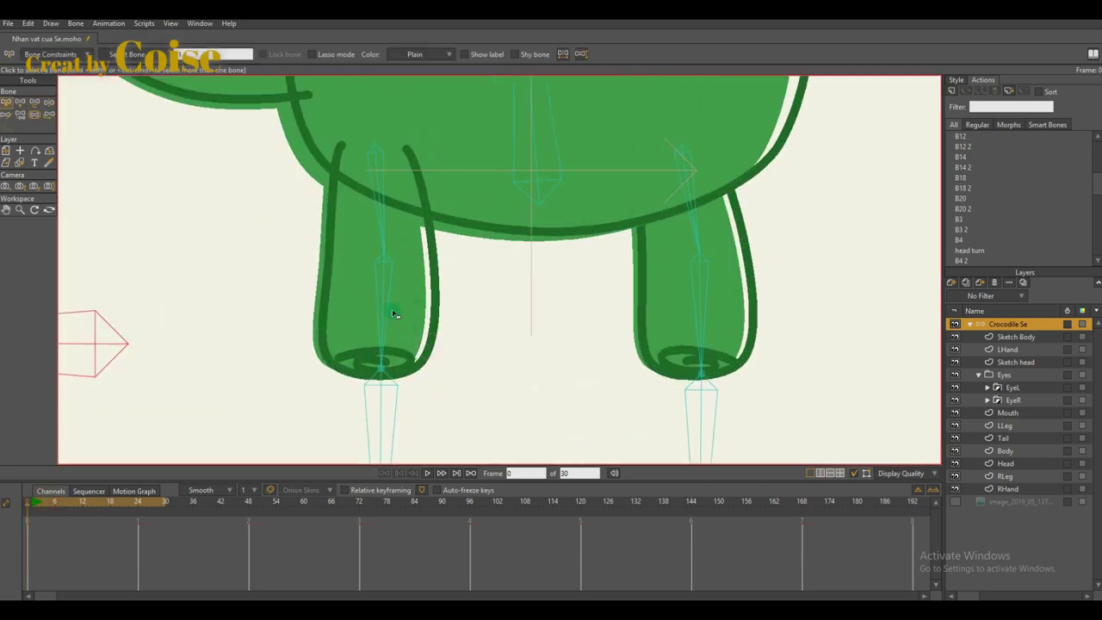
left_click(383, 365)
key("a")
left_click(381, 368)
key("b")
left_click(702, 372)
key("a")
left_click(701, 373)
scroll(684, 384, "up", 3)
scroll(680, 379, "down", 4)
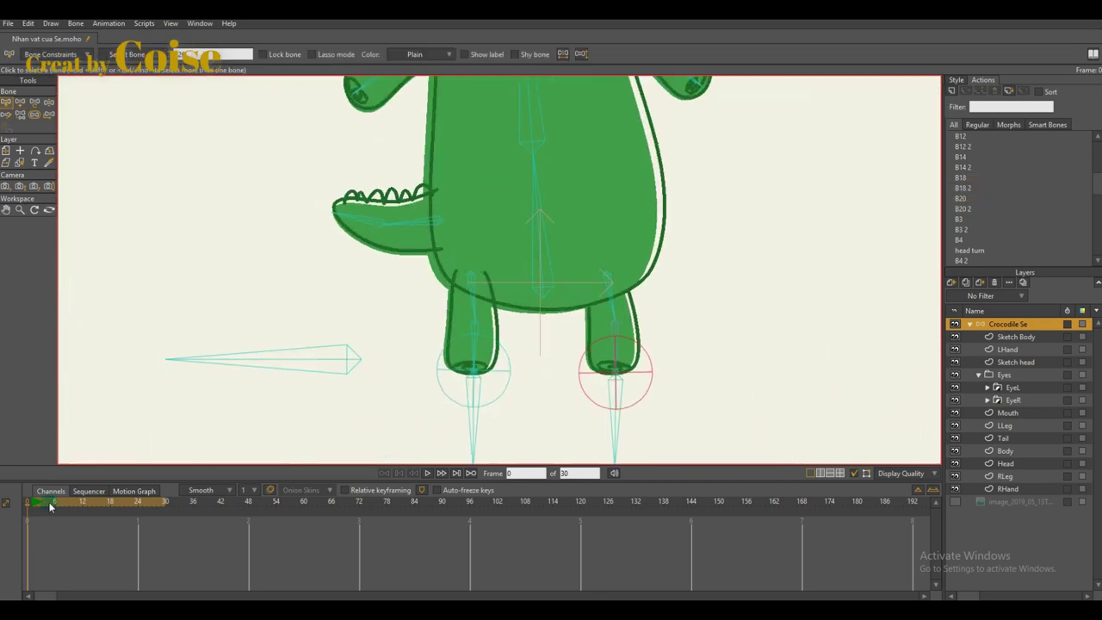
key("z")
scroll(378, 334, "down", 1)
- Bind the sole points of the LLeg and RLeg layers to their ankle pin bones
scroll(481, 336, "up", 4)
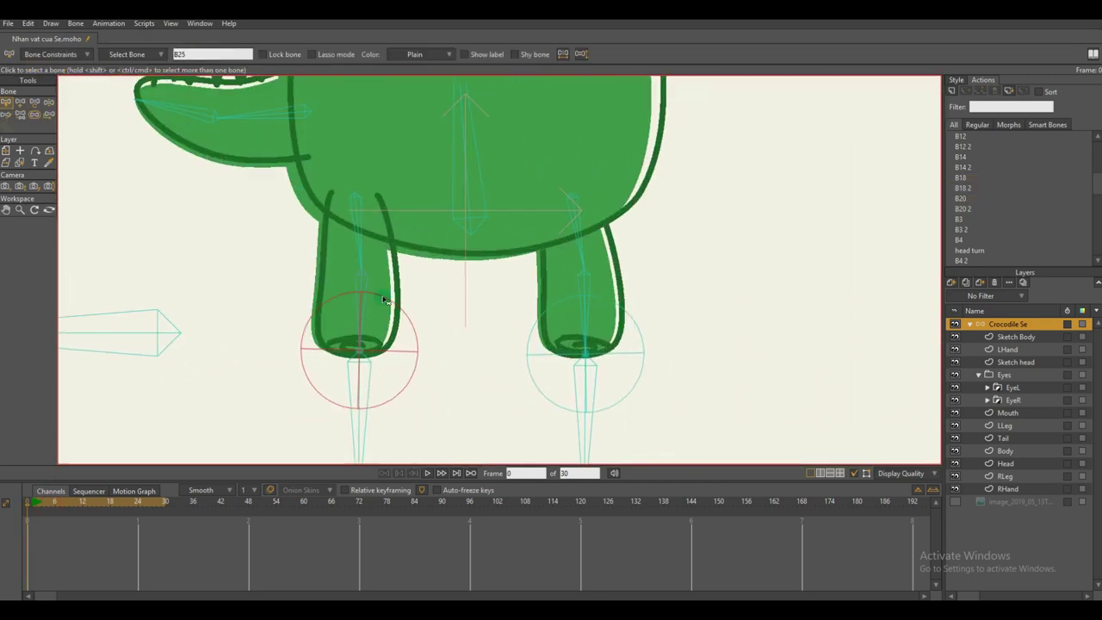
right_click(384, 298, "alt")
key("i")
scroll(388, 344, "up", 4)
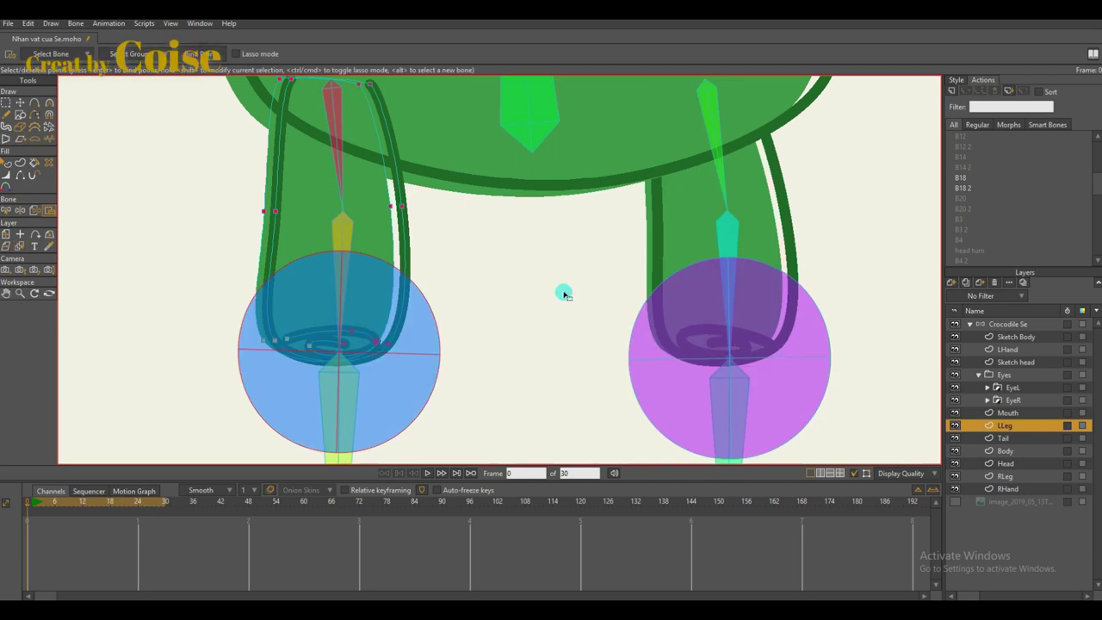
left_click_drag(563, 293, 512, 283)
right_click(703, 232, "alt")
left_click(749, 288, "alt")
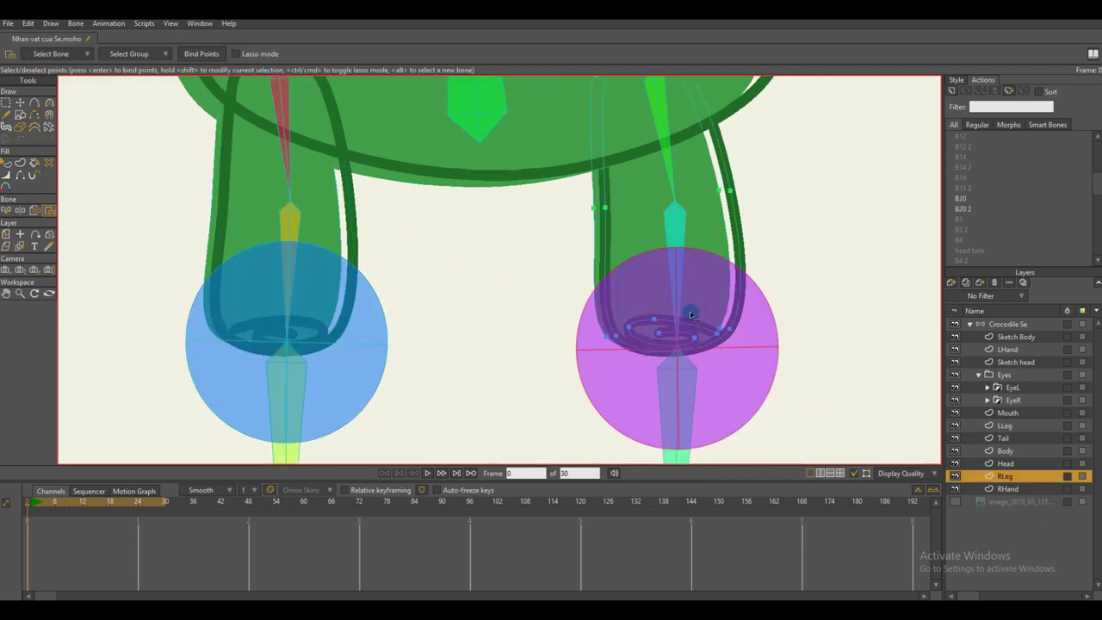
- Adjust the bone strength of the ankle pin bones on the Crocodile Se layer
left_click(1020, 323)
scroll(760, 303, "down", 1)
key("s")
left_click(720, 347)
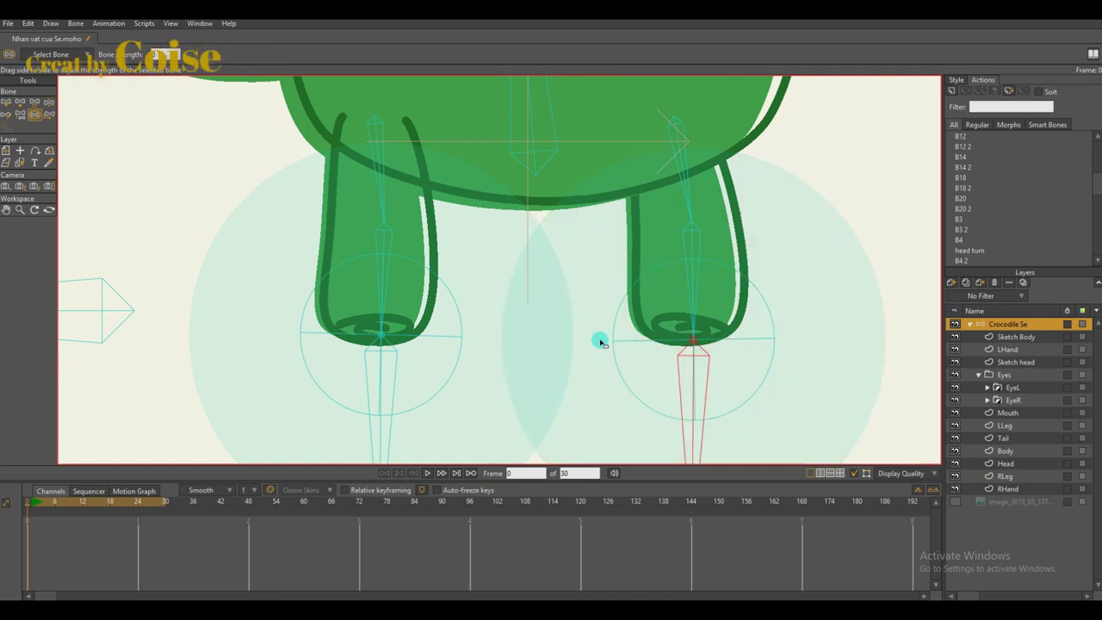
key("ctrl+a")
key("b")
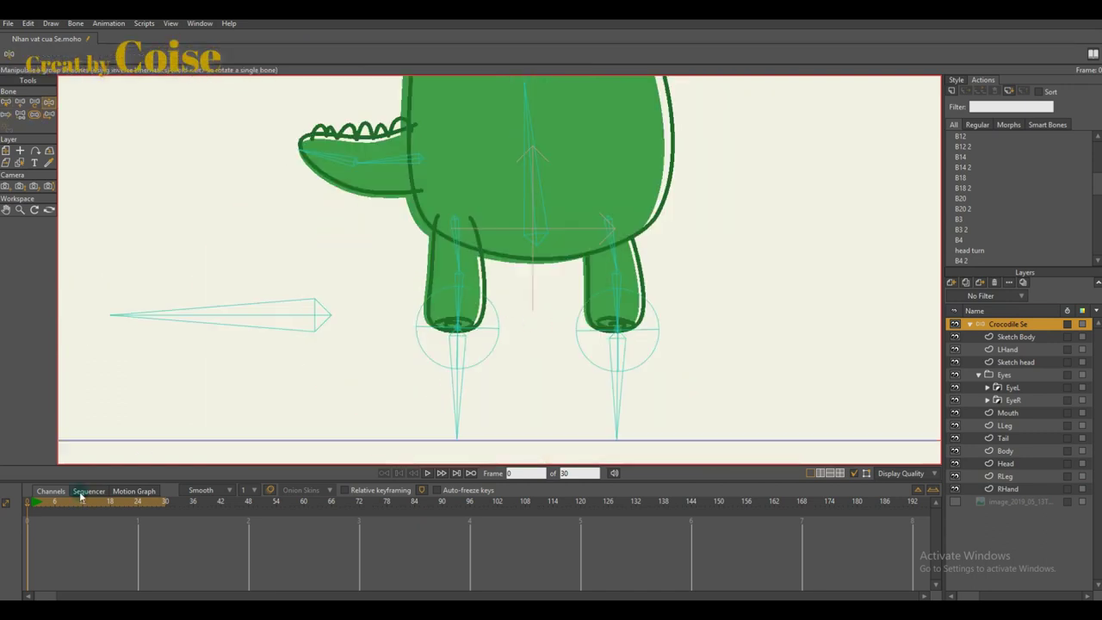
- Try moving and rotating the left foot target bone at frame 7
left_click_drag(489, 336, 499, 334)
key("t")
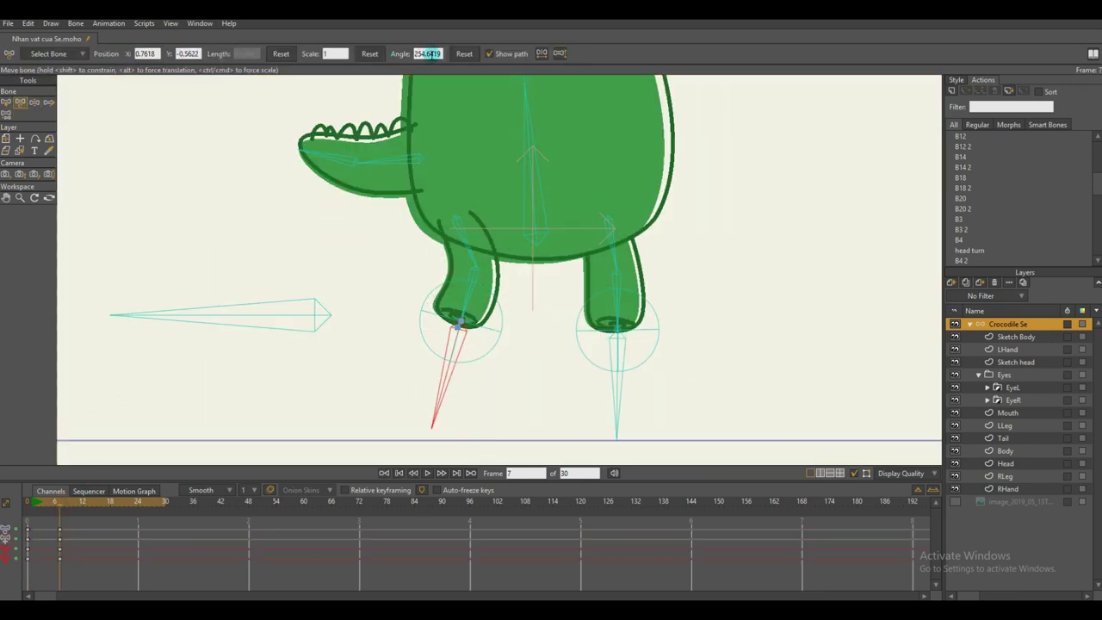
key("ctrl+z")
- Test the left ankle pin bone at an angle of 35 at frame 7 and delete the test keyframes
key("b")
left_click(497, 336)
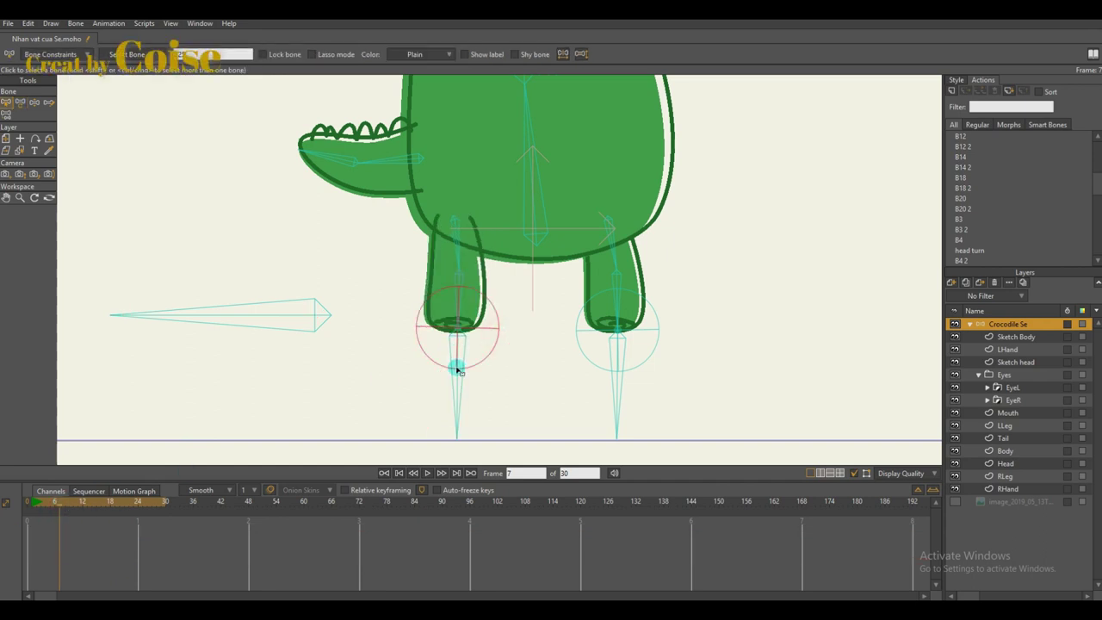
key("t")
left_click_drag(493, 350, 490, 353)
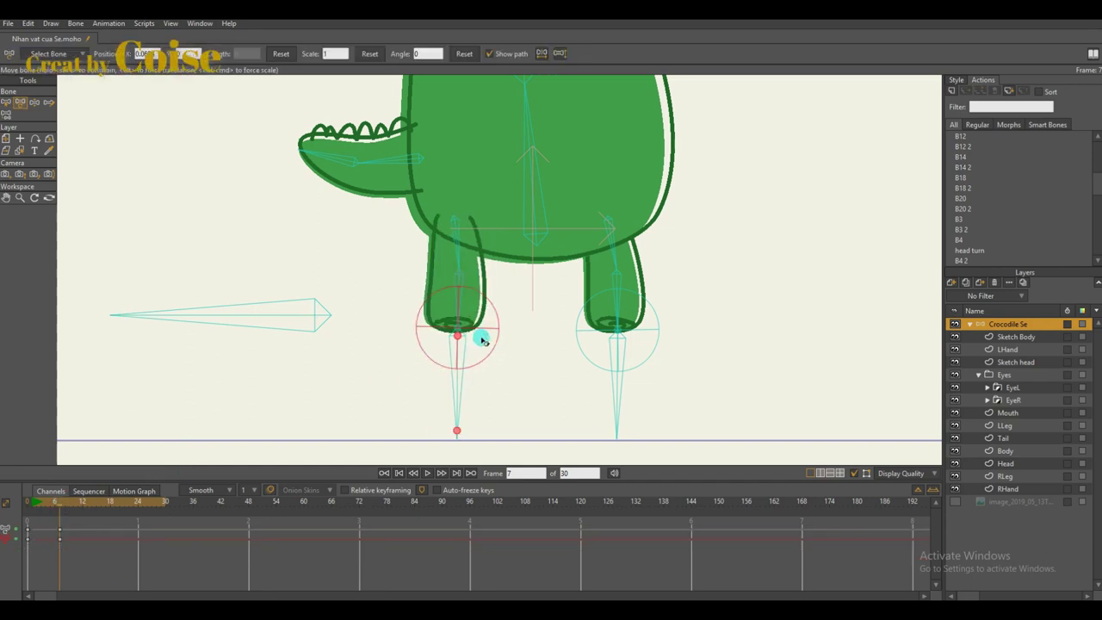
left_click(426, 52)
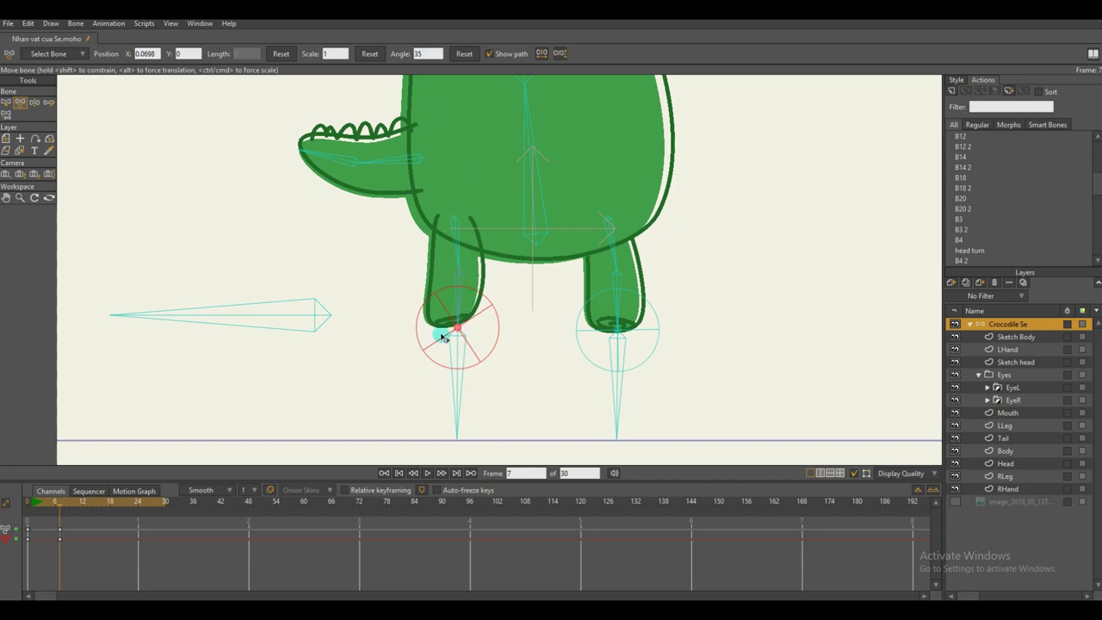
left_click_drag(73, 566, 55, 507)
key("Delete")
- Test lowering the body control bone and rotating the left ankle pin bone to 35 at frame 2
left_click(37, 501)
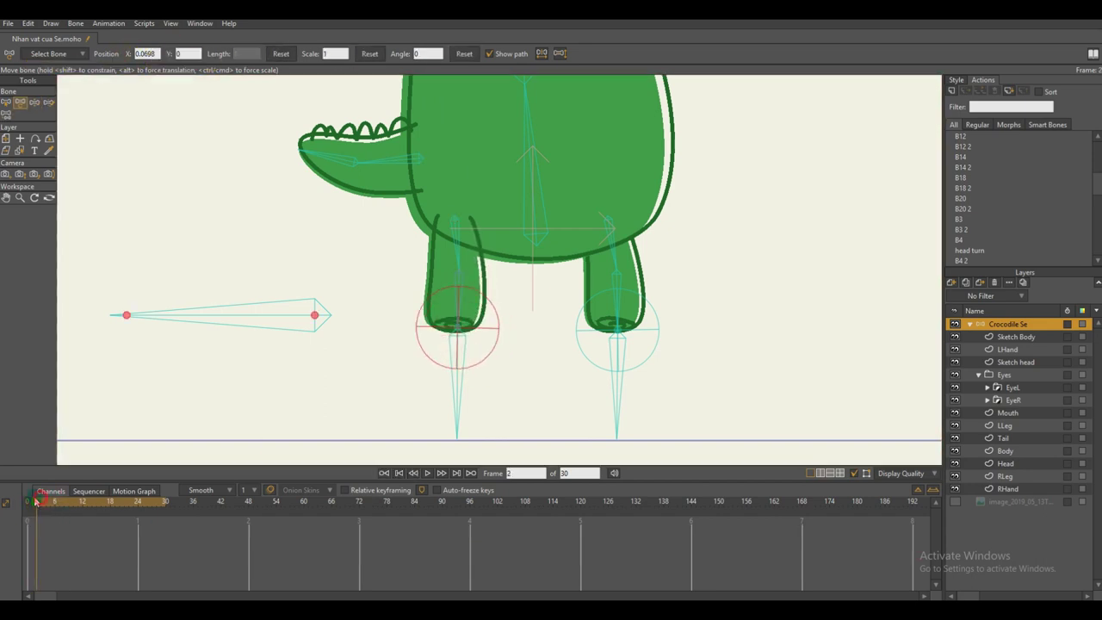
left_click_drag(314, 315, 312, 347)
key("z")
key("t")
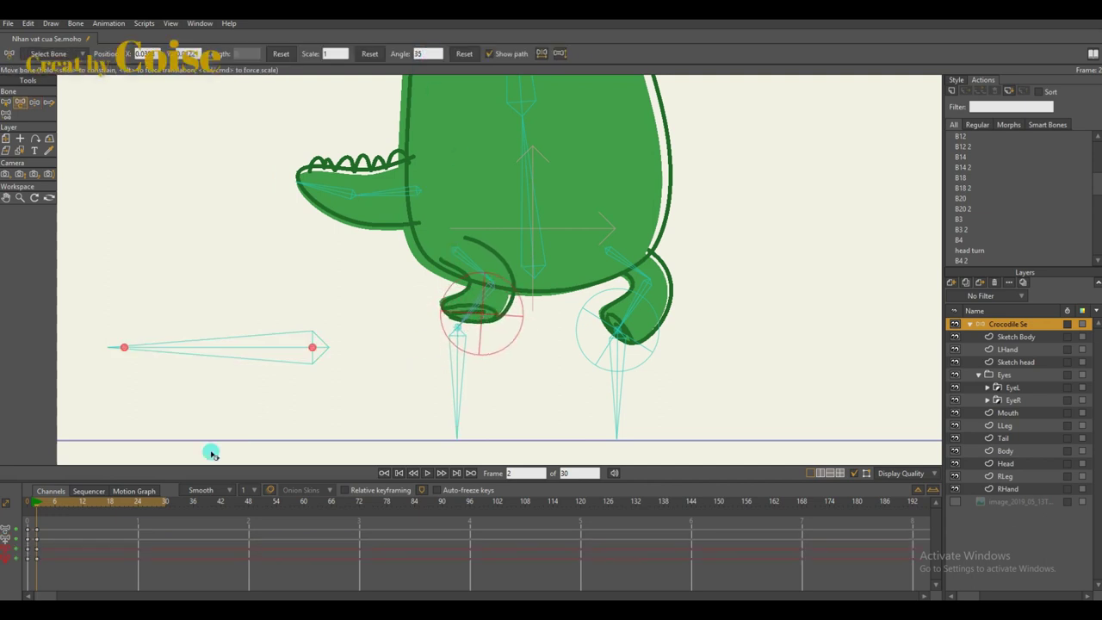
left_click(35, 500)
left_click(29, 505)
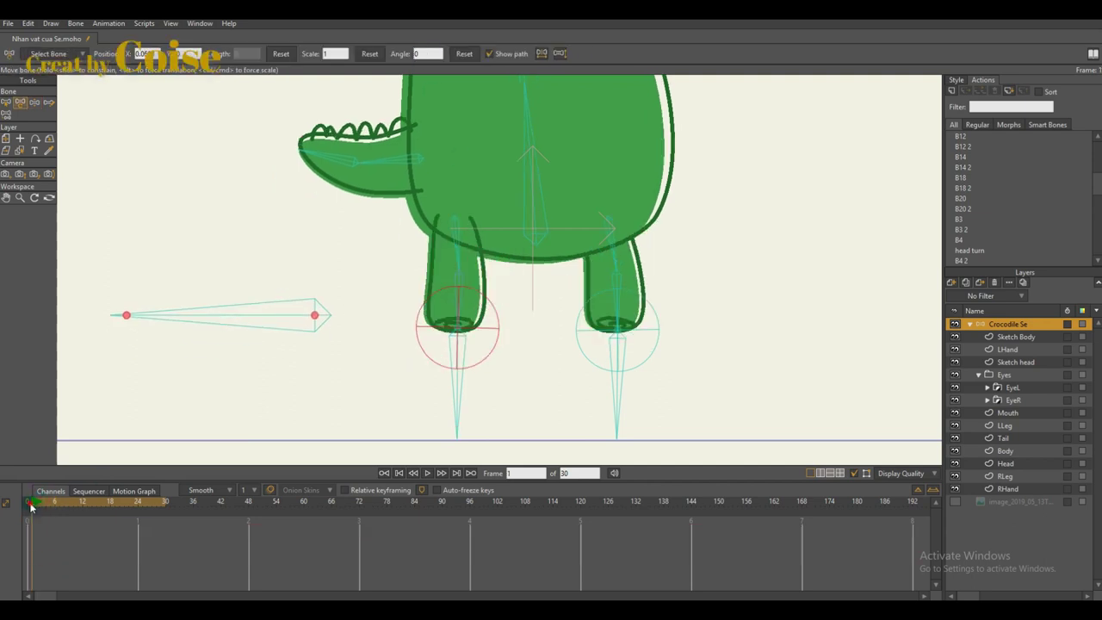
- Delete both ankle pin bones and check the left foot target bone
left_click(589, 364)
scroll(505, 361, "down", 2)
left_click(473, 364)
key("z")
left_click_drag(472, 363, 461, 332)
scroll(463, 332, "up", 4)
- Rebind the foot points of the LLeg layer to the lower left leg bone
key("b")
right_click(474, 295, "alt")
key("i")
left_click(496, 305, "alt")
scroll(492, 338, "up", 6)
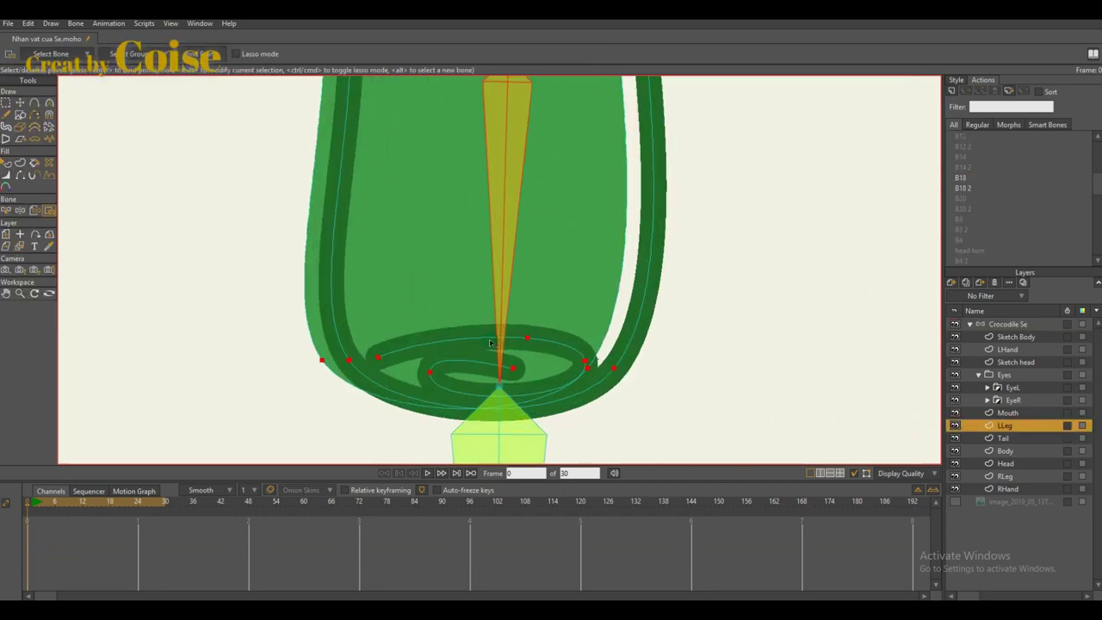
scroll(490, 343, "down", 3)
scroll(676, 309, "down", 3)
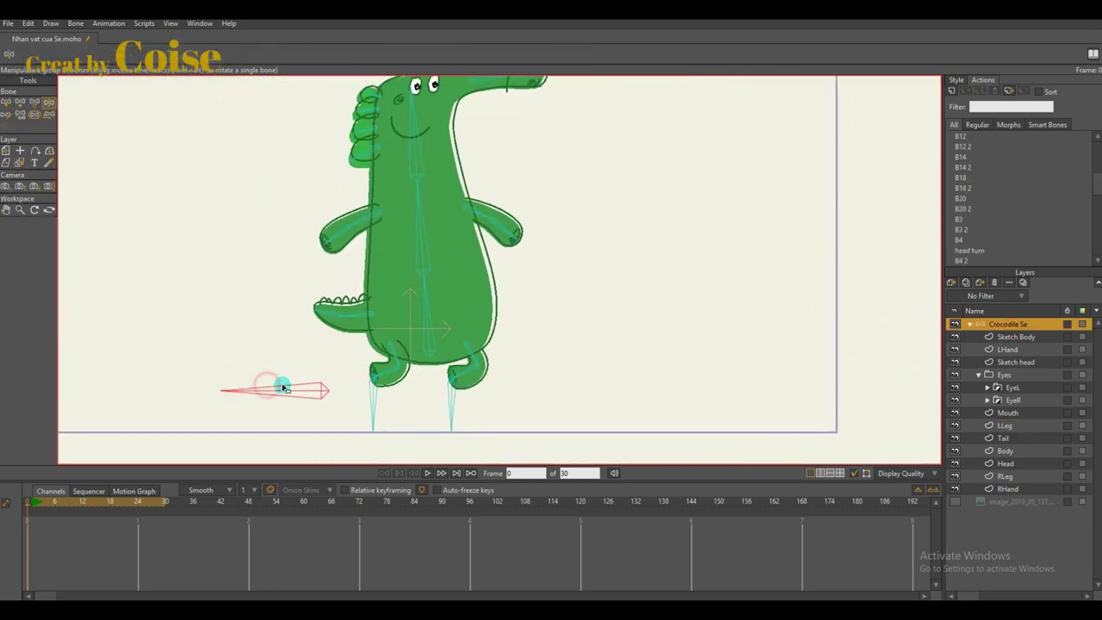
- Test posing the root bone, both arms and the left foot target with Manipulate Bones
scroll(280, 383, "up", 1)
scroll(278, 387, "down", 1)
scroll(284, 362, "up", 1)
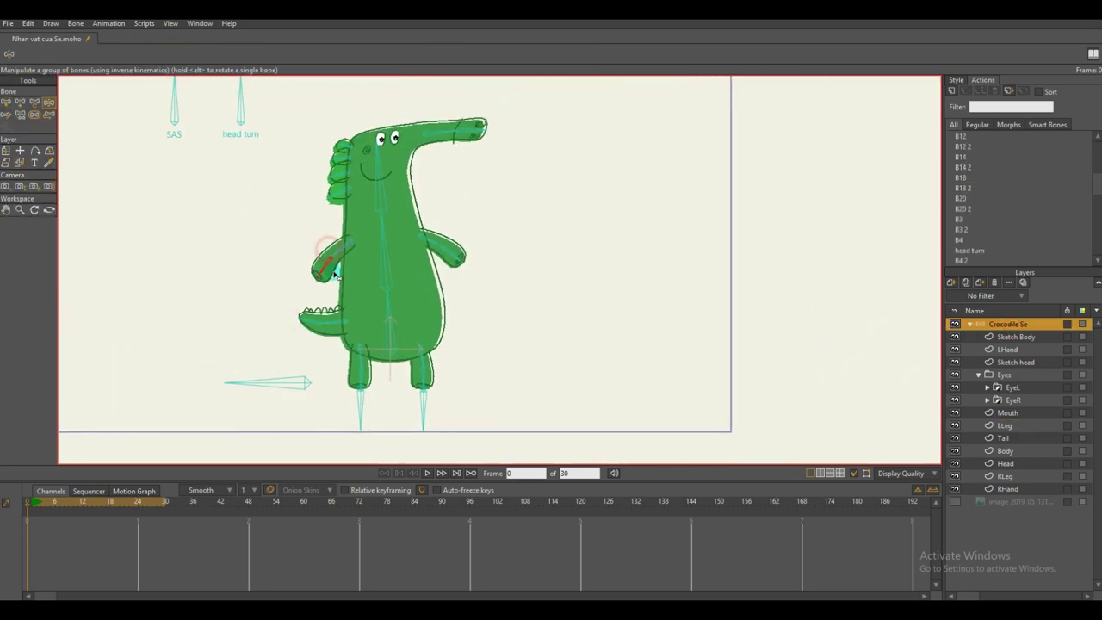
left_click(446, 263)
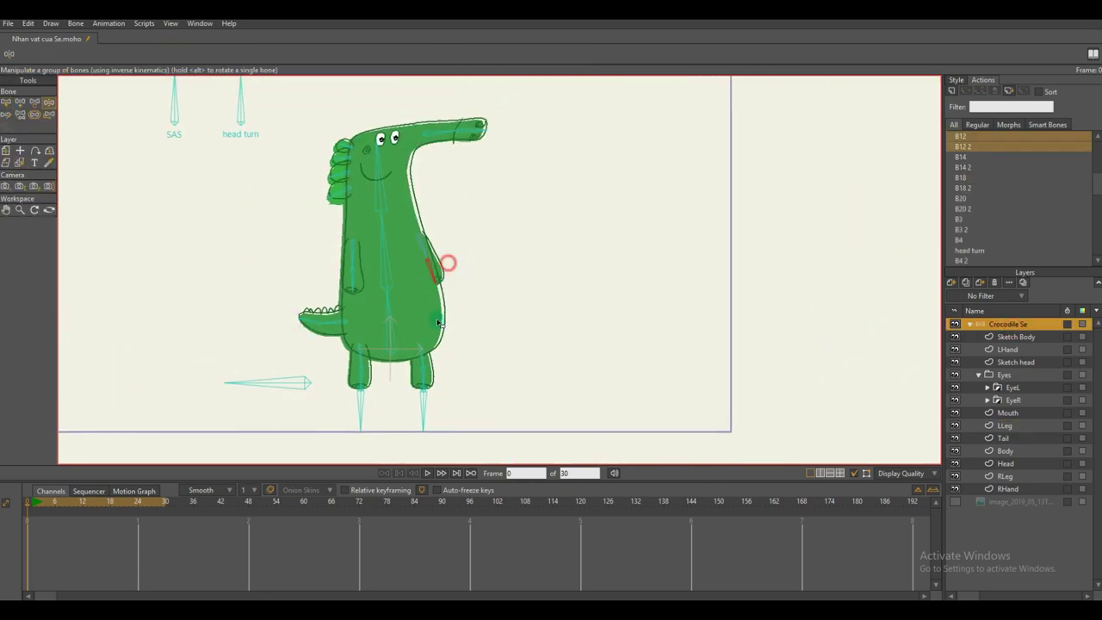
scroll(434, 334, "up", 2)
scroll(345, 260, "up", 4)
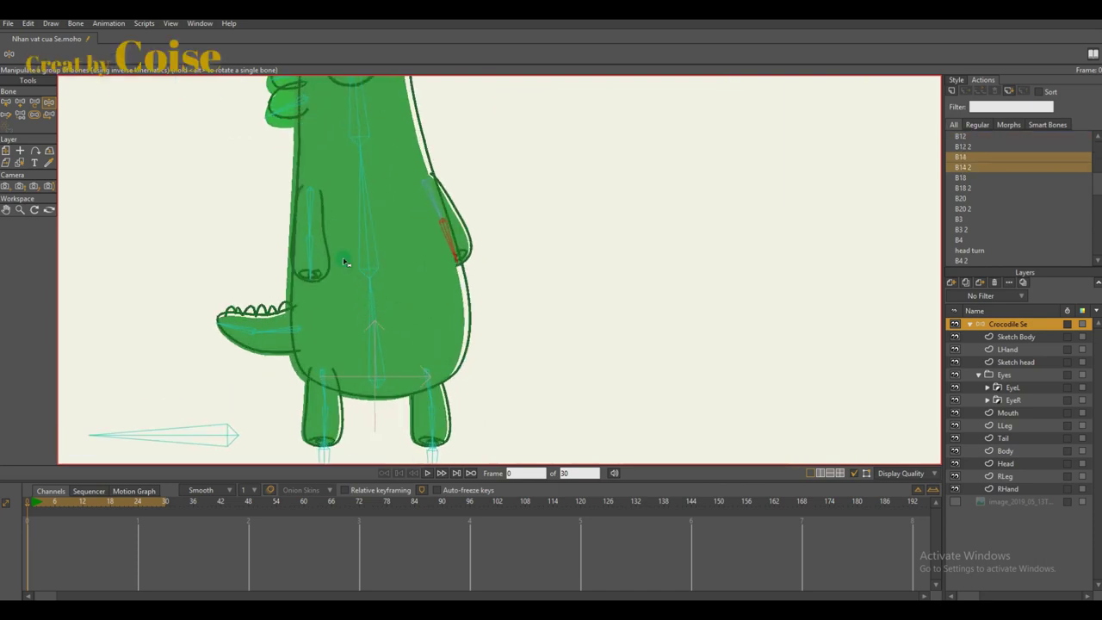
left_click_drag(300, 278, 333, 271)
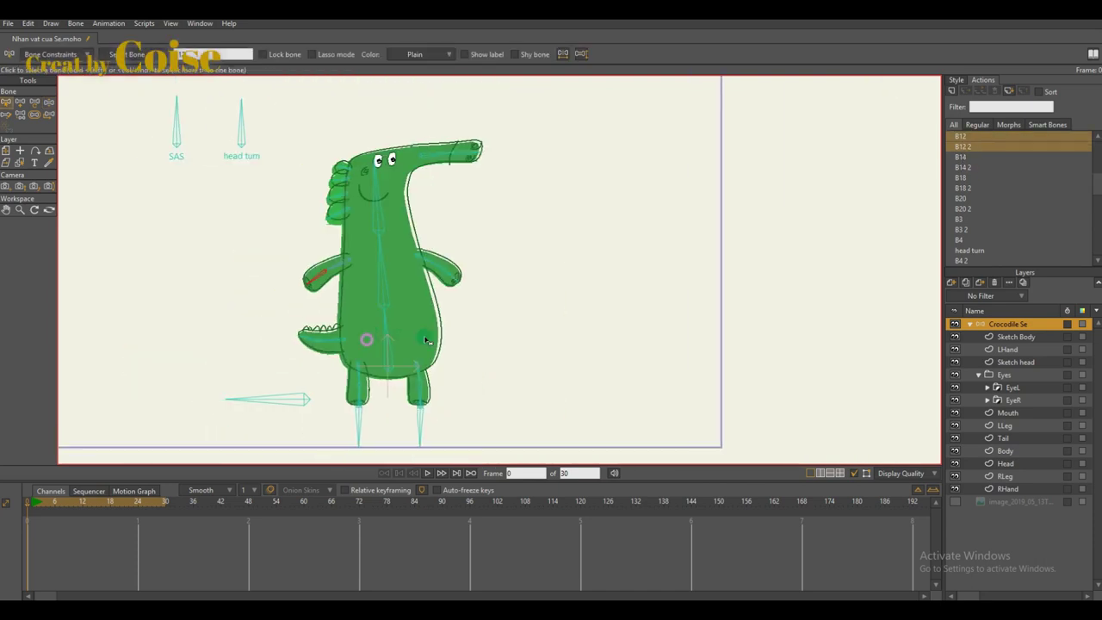
left_click(378, 430)
left_click_drag(381, 430, 381, 446)
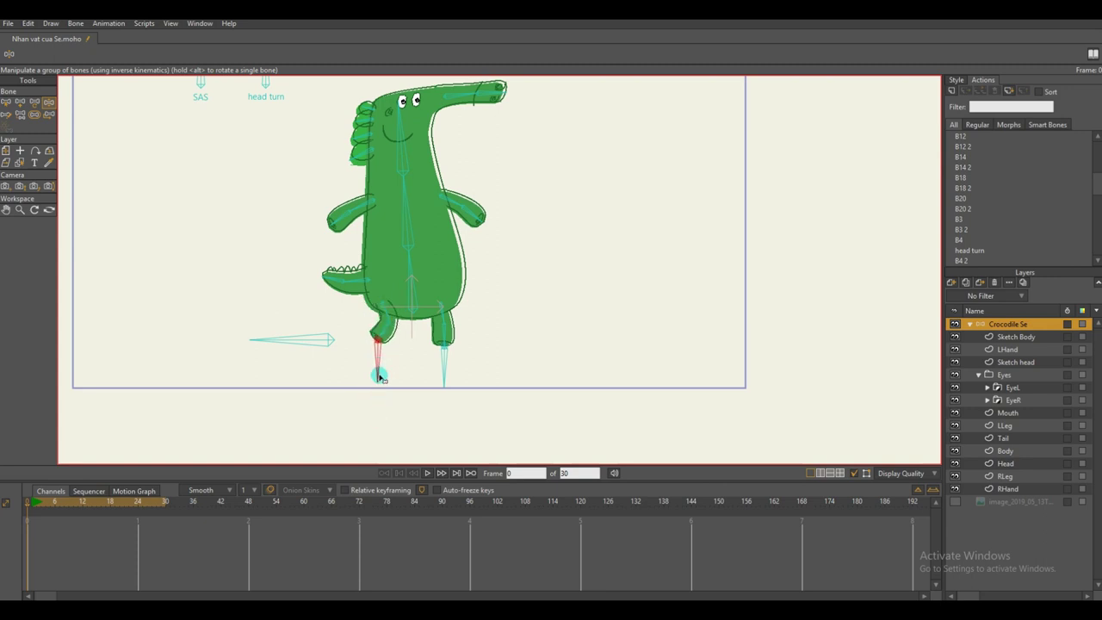
- Change the maximum IK stretching of the bones in both legs and test it on the left foot target and root bone
key("b")
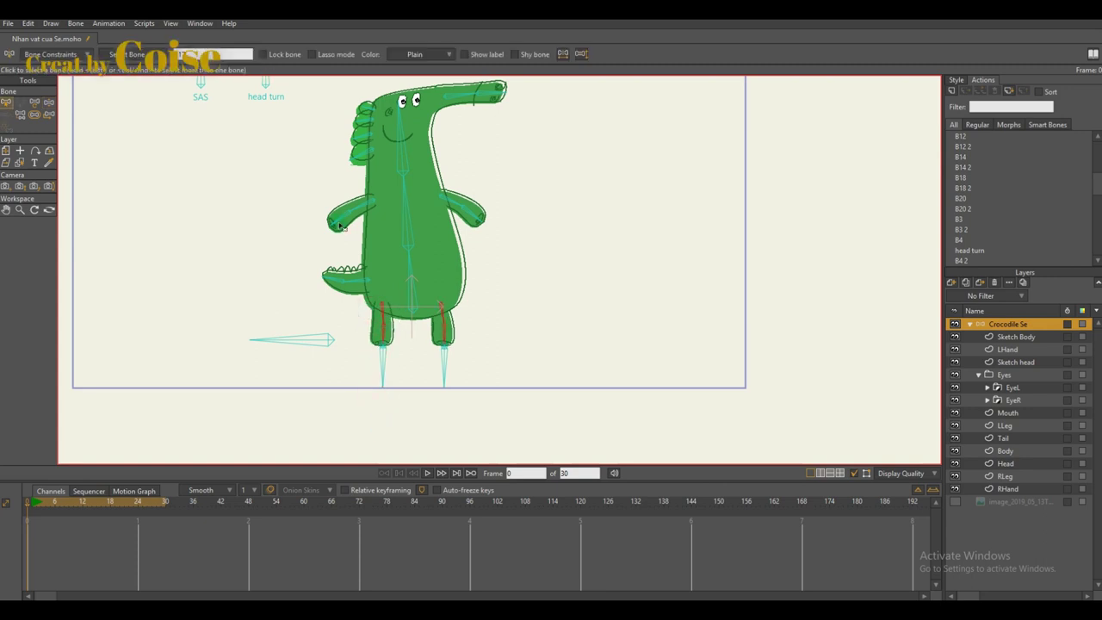
left_click(52, 53)
left_click(148, 136)
left_click(155, 328)
key("z")
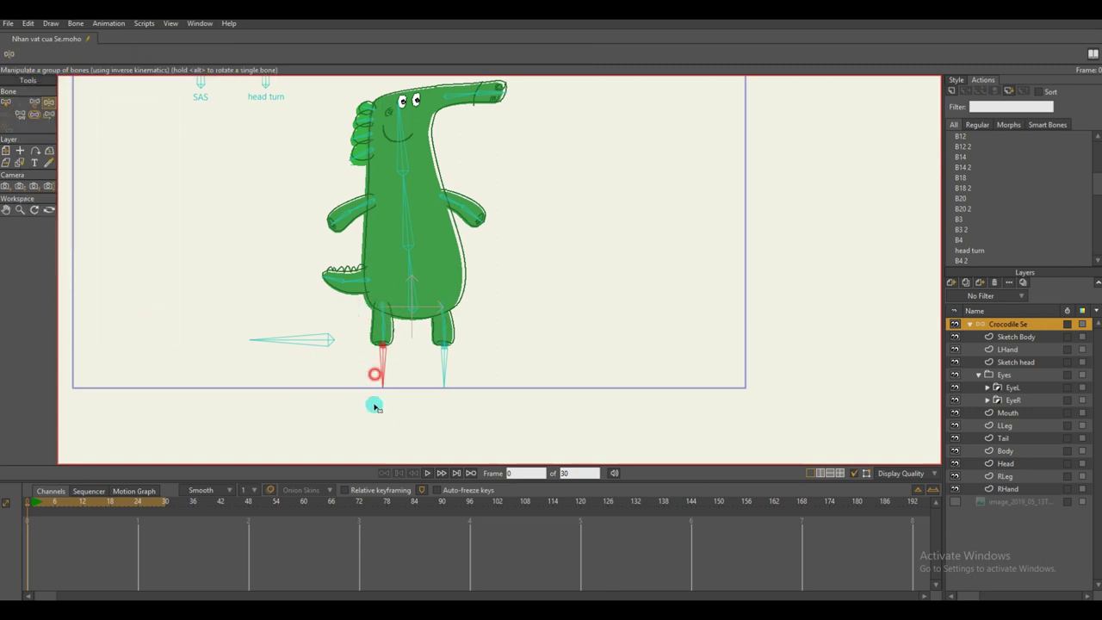
left_click_drag(434, 374, 433, 420)
mouse_move(295, 340)
left_mouse_down()
mouse_move(302, 379)
mouse_move(308, 333)
mouse_move(307, 356)
left_mouse_up()
- Test how the root bone, left arm and body bones respond with Manipulate Bones
key("b")
key("z")
key("b")
left_click_drag(292, 292, 290, 302)
key("z")
left_click_drag(297, 348, 312, 339)
key("b")
left_click_drag(334, 221, 335, 240)
key("z")
mouse_move(404, 246)
left_mouse_down()
mouse_move(401, 264)
mouse_move(403, 249)
left_mouse_up()
left_click_drag(398, 168, 392, 177)
mouse_move(403, 233)
left_mouse_down()
mouse_move(420, 236)
mouse_move(418, 249)
mouse_move(398, 246)
left_mouse_up()
- Check the upper body bone's constraints and test bending the lower body bone
key("b")
left_click(377, 171)
left_click(72, 56)
key("z")
left_click_drag(409, 298, 418, 296)
- Create a Walk action with the right foot target shifted outward at frame 1, then return to the Mainline
key("b")
scroll(253, 300, "down", 2)
scroll(257, 295, "up", 2)
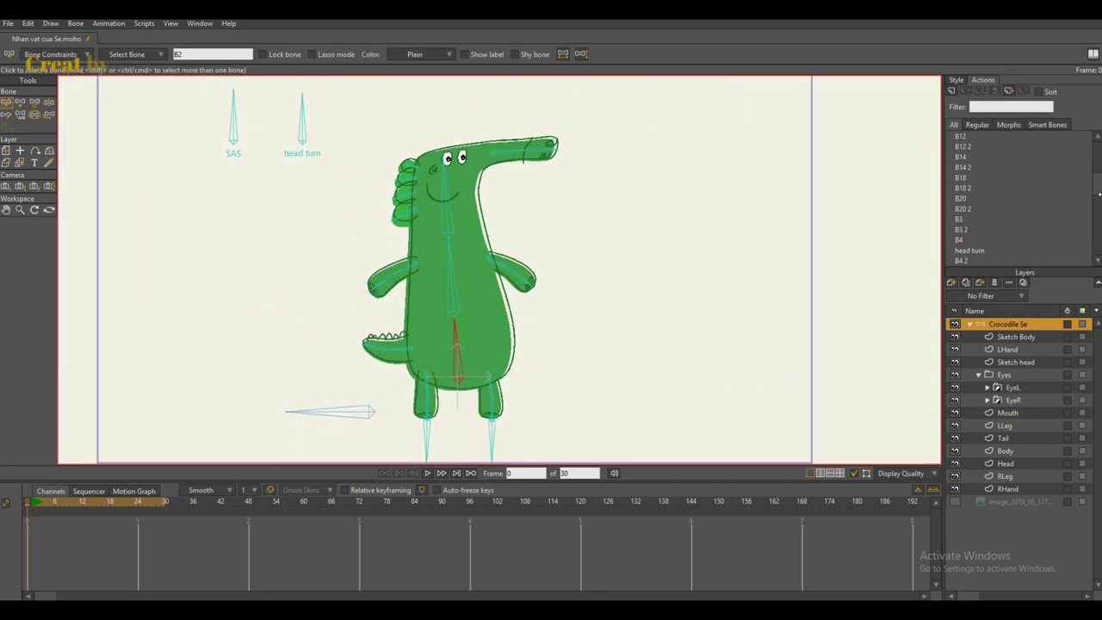
left_click(951, 90)
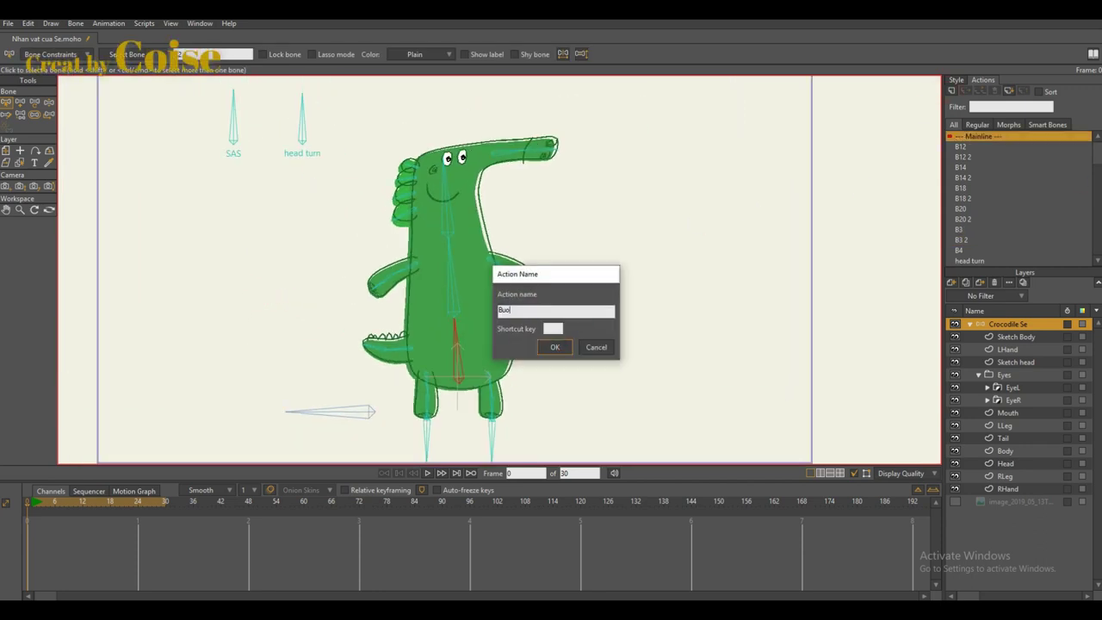
left_click(555, 347)
scroll(170, 436, "up", 2)
key("z")
left_click_drag(580, 399, 617, 393)
right_click(1070, 158)
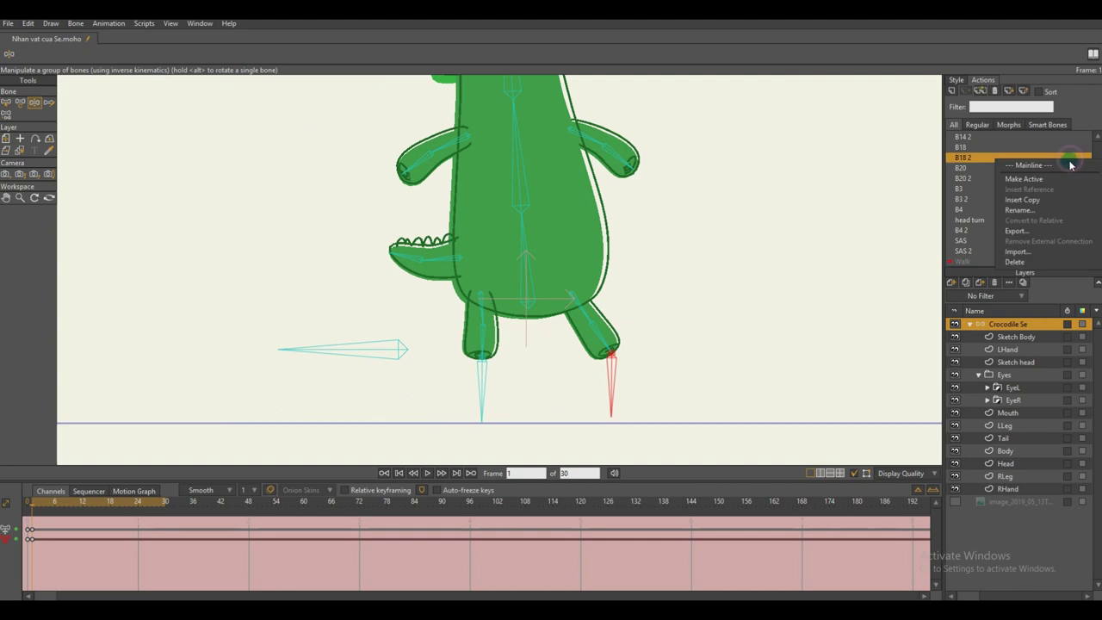
left_click(1072, 165)
- Draw an upright control bone above the root bone beside the crocodile, name it SBS and show its label
left_click_drag(454, 241, 506, 269)
key("b")
scroll(343, 336, "down", 4)
left_click(344, 298)
scroll(337, 298, "up", 1)
key("a")
left_click_drag(310, 334, 310, 287)
key("b")
left_click_drag(199, 54, 66, 76)
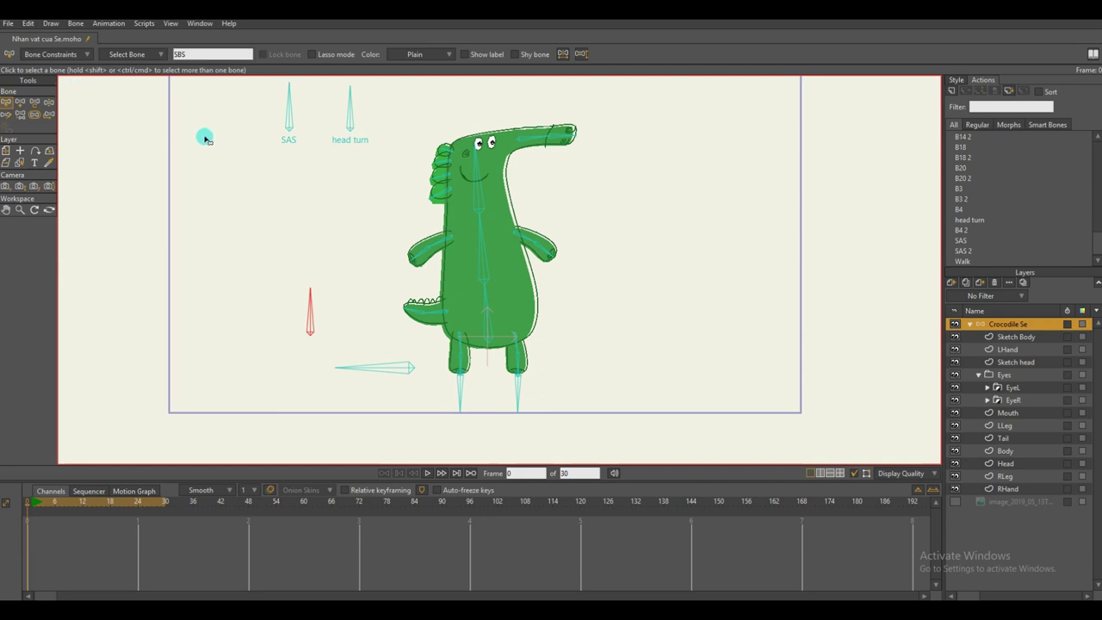
left_click(465, 54)
- Constrain the SBS bone's angle with a maximum of 90 degrees and shift the bone slightly toward the crocodile
left_click(53, 54)
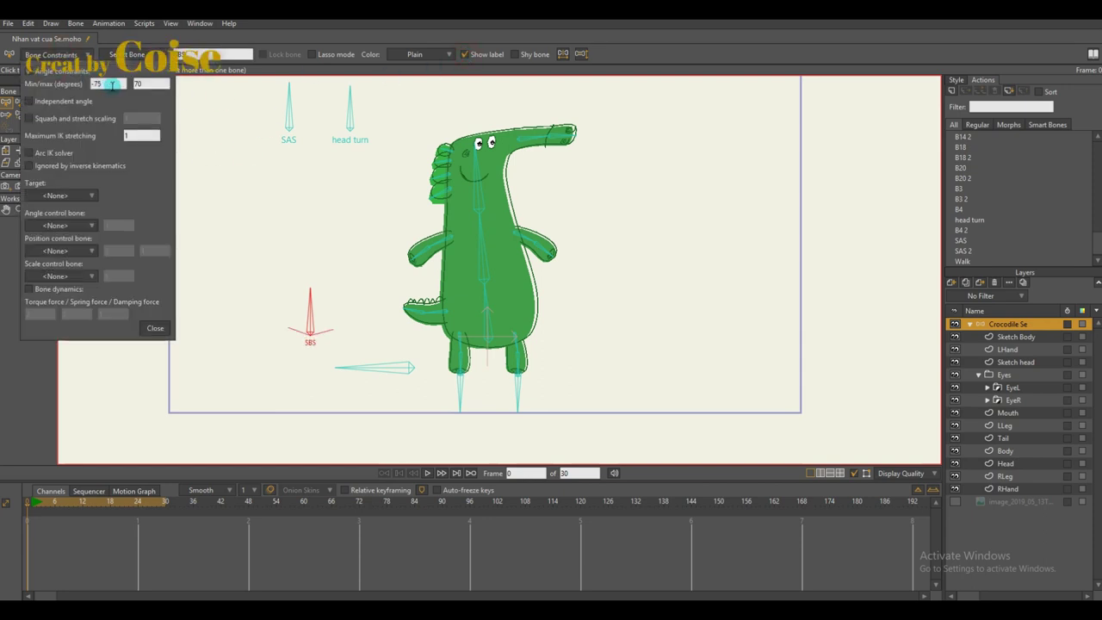
scroll(145, 85, "up", 4)
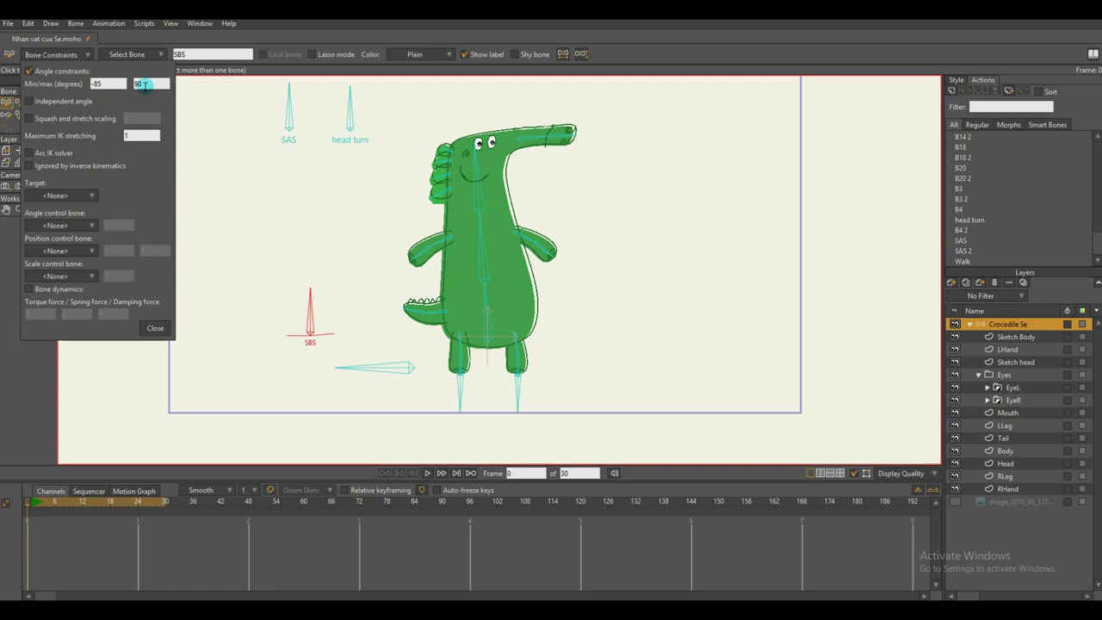
left_click(155, 328)
key("t")
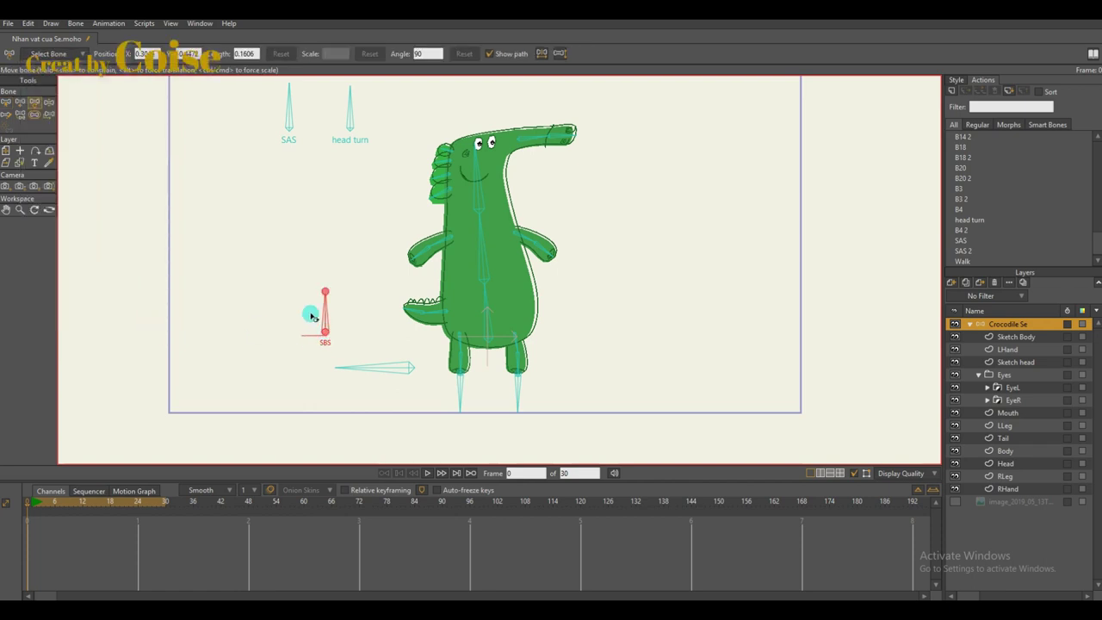
- Set squash and stretch scaling to 0.6 and maximum IK stretching to 1.2 for the two body bones
key("b")
left_click(269, 272)
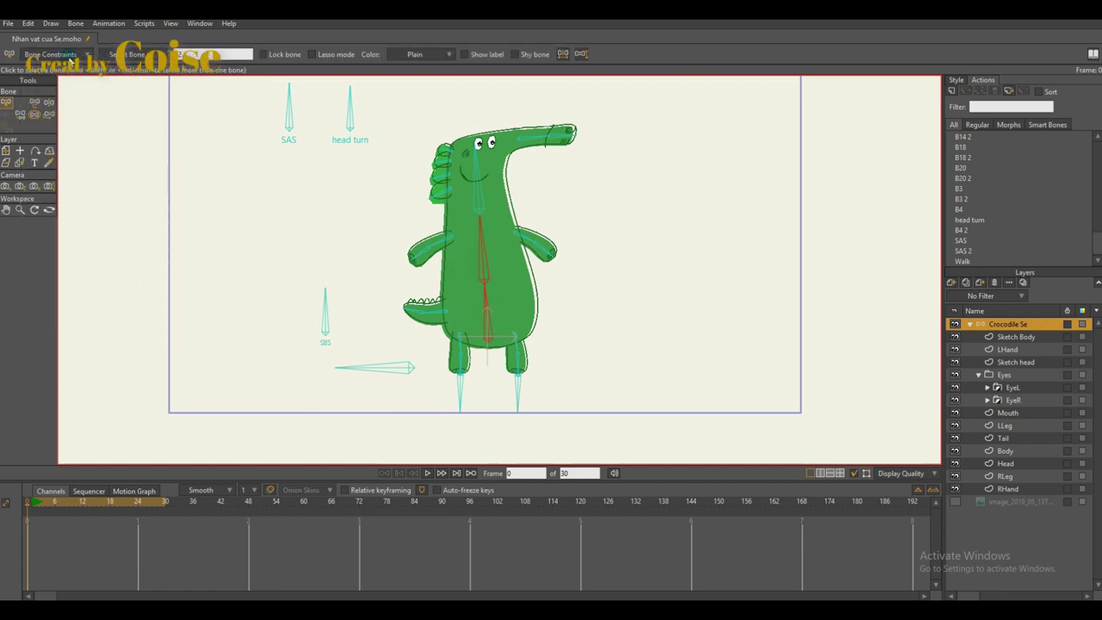
left_click(50, 54)
left_click(136, 136)
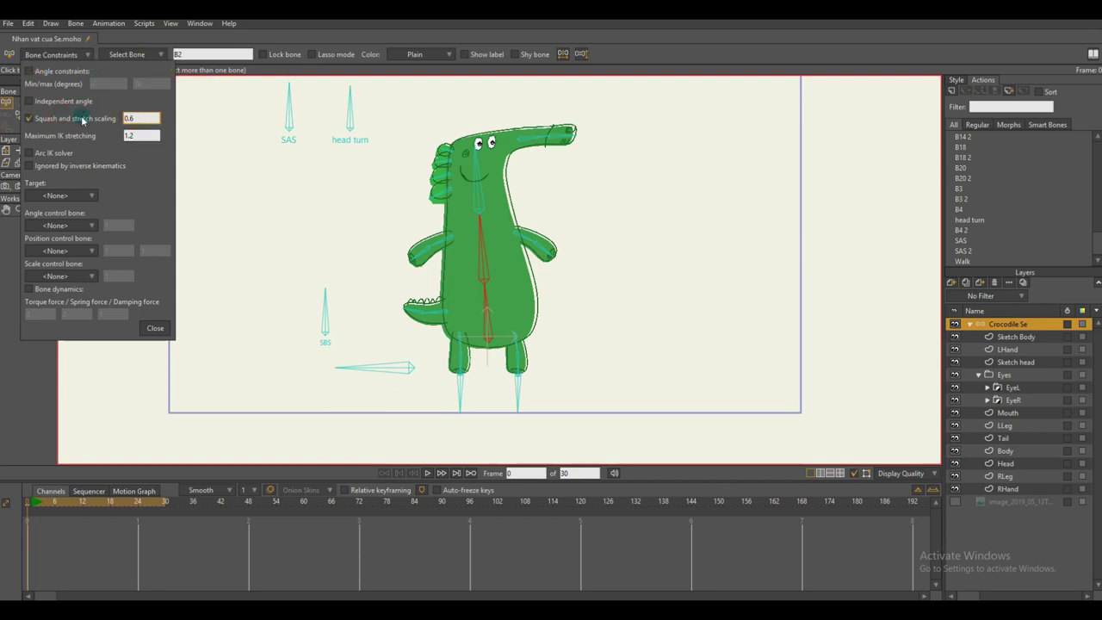
left_click(154, 326)
- Test stretching the upper body bone at frame 5 and return to frame 0
scroll(344, 320, "up", 2)
left_click(383, 208)
left_click(50, 501)
key("t")
left_click_drag(537, 175, 589, 236)
key("b")
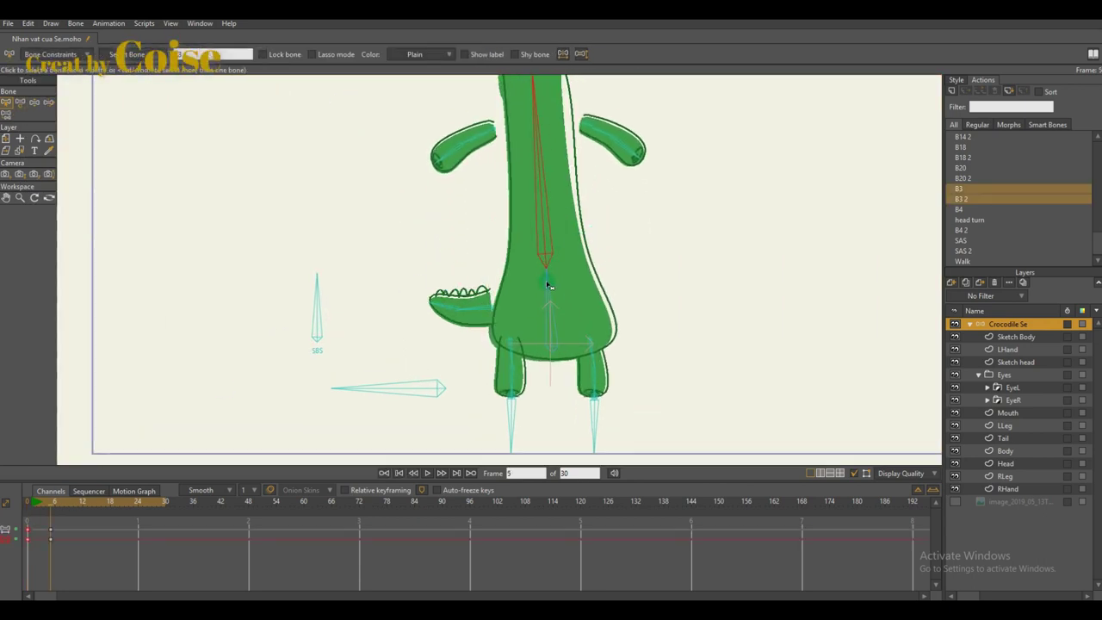
left_click(29, 502)
- Check the lower body bone's constraints, then test transforming the bone at frame 7 and undo the test
scroll(225, 346, "down", 2)
left_click(485, 310)
left_click(57, 54)
left_click(155, 326)
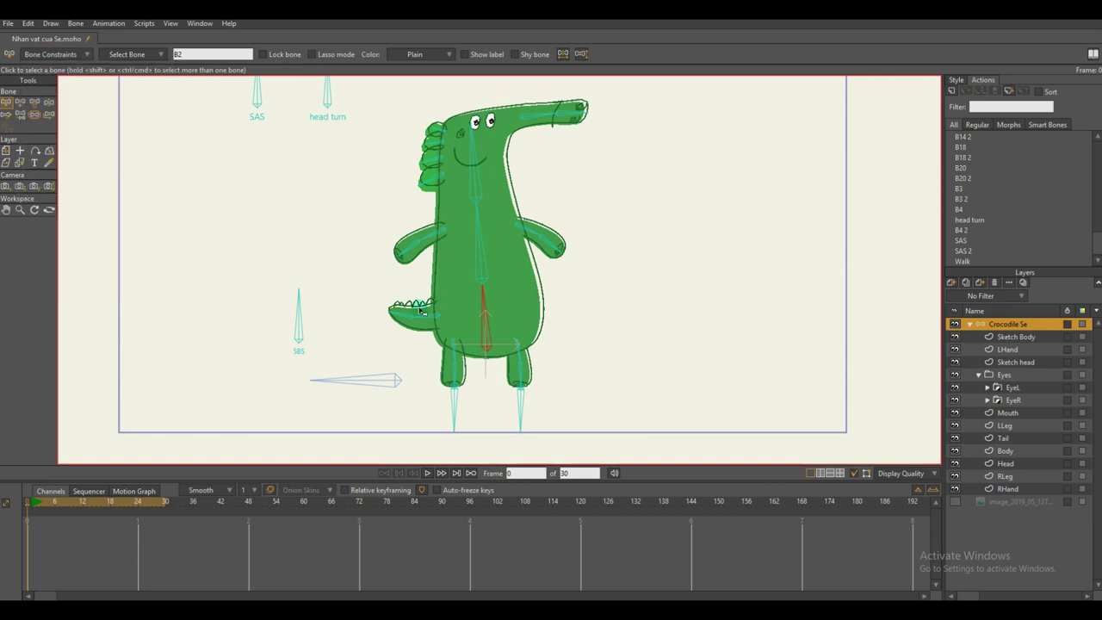
left_click(59, 502)
key("t")
mouse_move(484, 298)
left_mouse_down()
mouse_move(467, 311)
mouse_move(491, 318)
left_mouse_up()
left_click(29, 502)
key("ctrl+z")
- Create the SBS smart bone action and rotate the SBS bone to its leftward limit at frame 24
key("b")
left_click(308, 327)
left_click(950, 91)
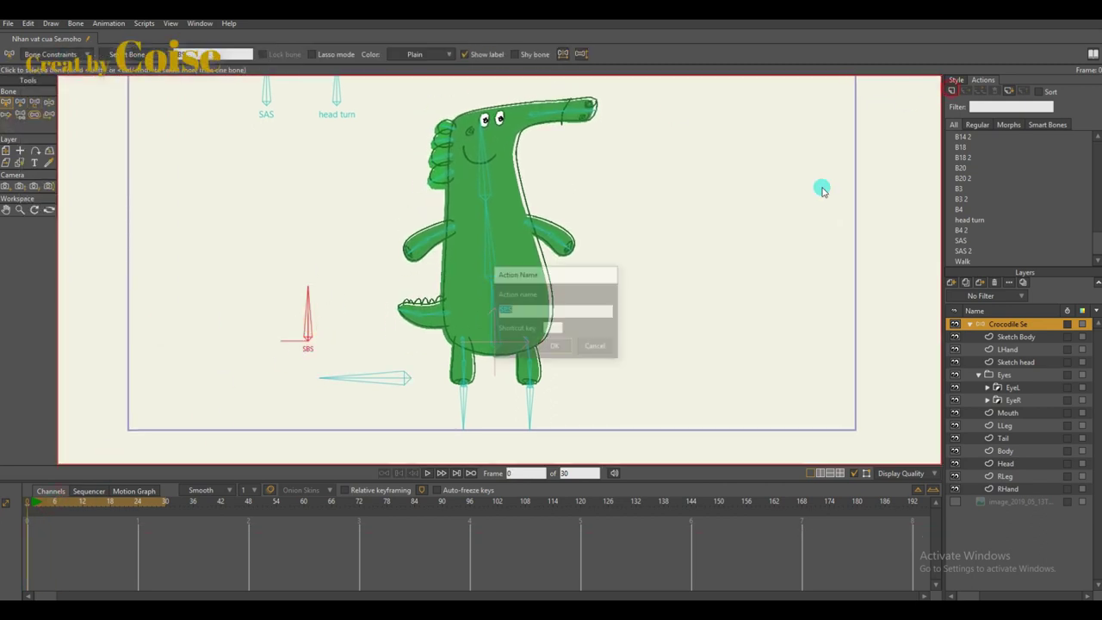
left_click(555, 344)
left_click(137, 502)
key("t")
left_click_drag(308, 303, 260, 341)
- Shorten the upper and lower body bones at frame 24 of the SBS action and scrub back to the start
left_click_drag(486, 205, 486, 212)
left_click_drag(492, 283, 491, 292)
left_click_drag(92, 505, 138, 510)
left_click_drag(486, 216, 487, 223)
left_click_drag(92, 501, 11, 530)
- Activate the Walk action and adjust the positions of the right foot target and the root bone
right_click(1064, 159)
left_click(1065, 165)
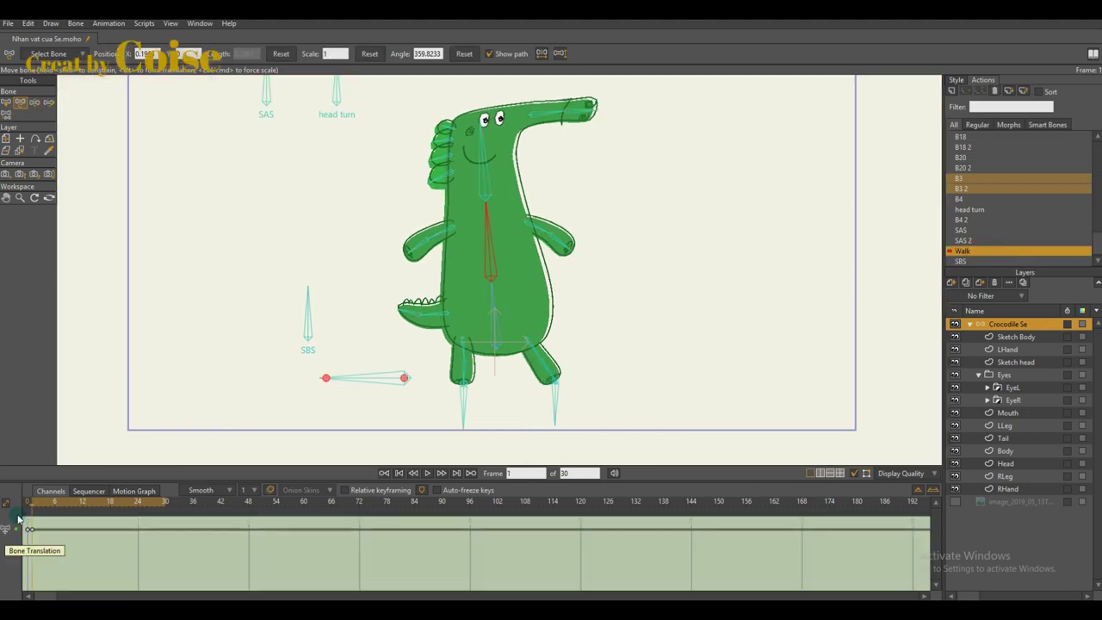
left_click_drag(487, 388, 385, 388)
left_click_drag(546, 391, 531, 394)
left_click_drag(289, 357, 306, 366)
left_click_drag(448, 388, 439, 399)
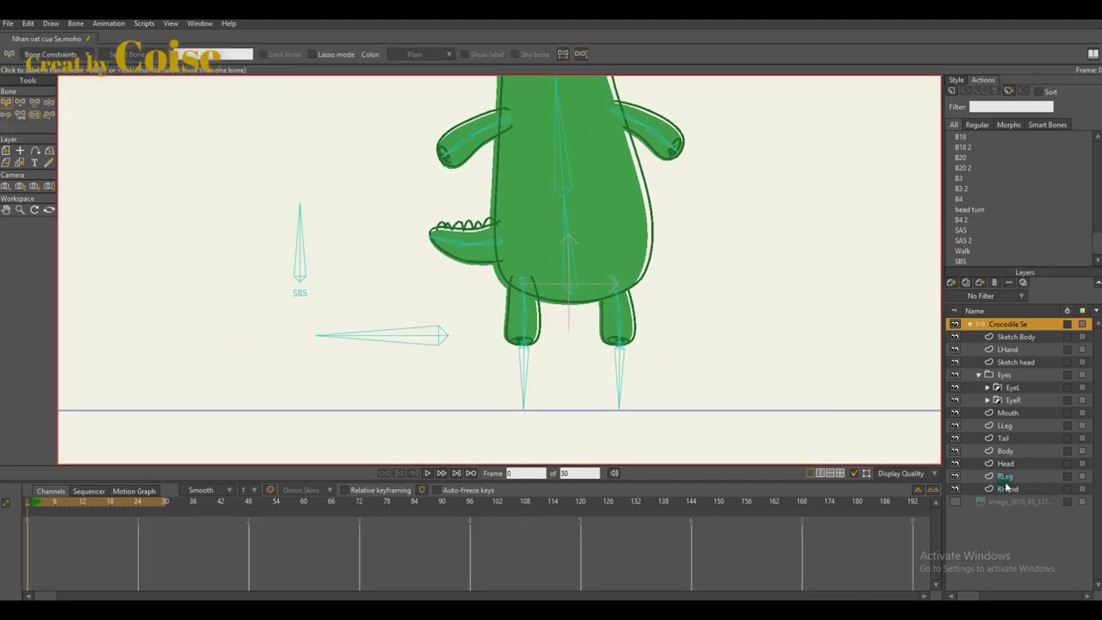
- Add a vector layer named Shadow below RHand and draw a flat grey ellipse under both feet
left_click(1007, 489)
left_click(951, 283)
left_click(968, 295)
left_click_drag(1008, 501, 1008, 484)
double_click(1005, 501)
type("Shadow")
left_click(990, 476)
mouse_move(427, 351)
left_mouse_down()
mouse_move(619, 315)
mouse_move(602, 349)
left_mouse_up()
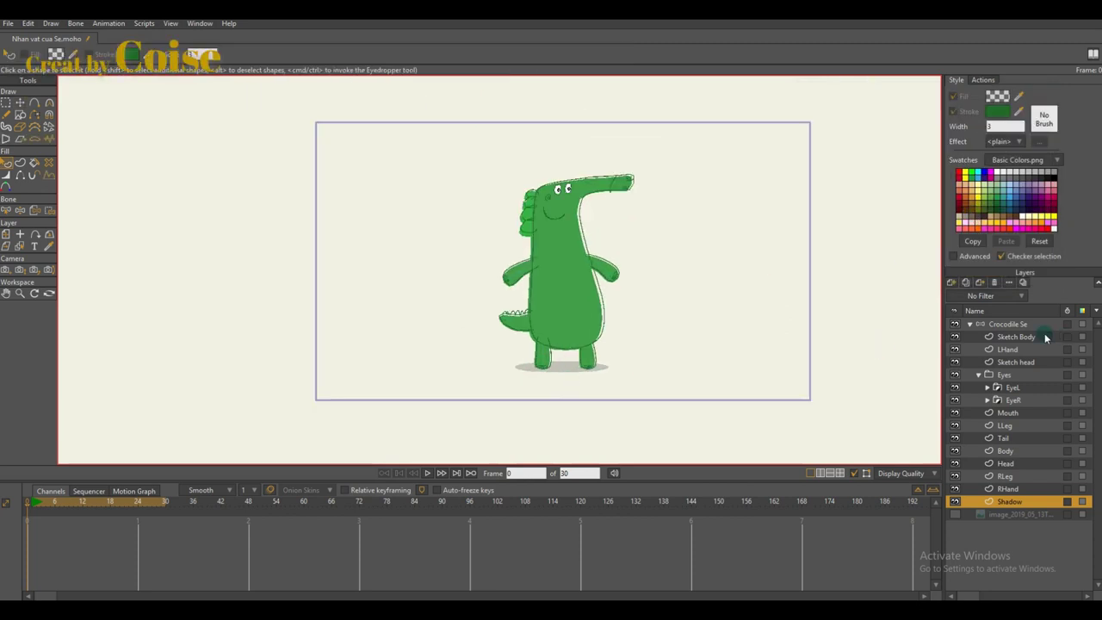
- Draw a small bone beside the right foot in the Crocodile Se layer and bind the shadow ellipse's points to it
left_click(1007, 324)
left_click(709, 332)
left_click_drag(709, 332, 710, 326)
mouse_move(709, 326)
left_mouse_down()
mouse_move(690, 289)
mouse_move(547, 307)
left_mouse_up()
scroll(689, 288, "up", 2)
right_click(474, 342, "alt")
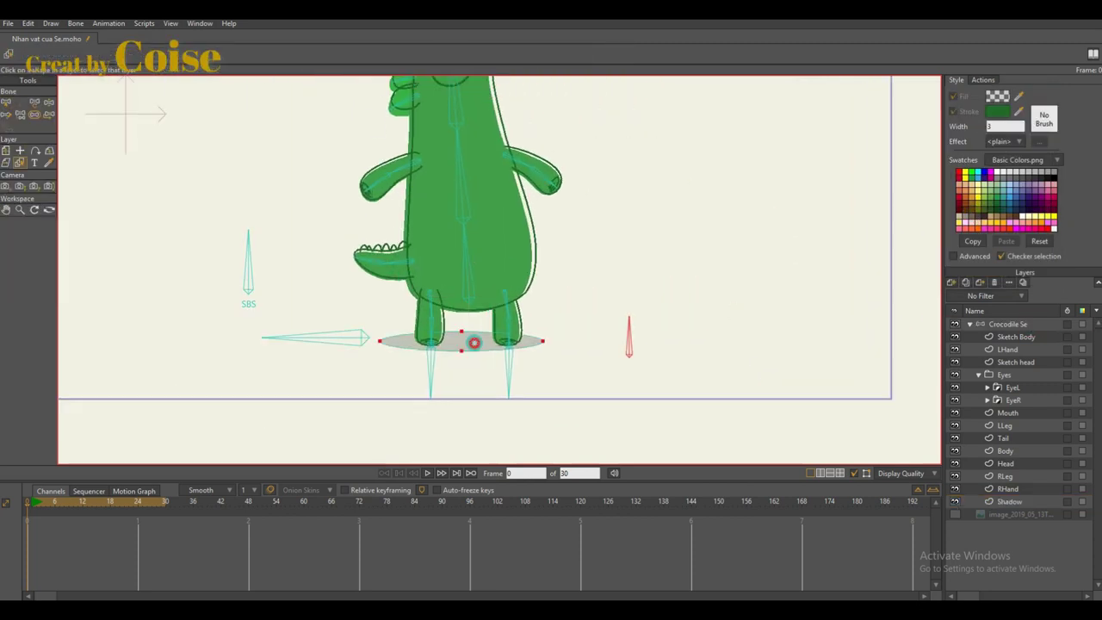
- Set B1 as the shadow bone's position control bone with a horizontal factor of 1
left_click(1007, 323)
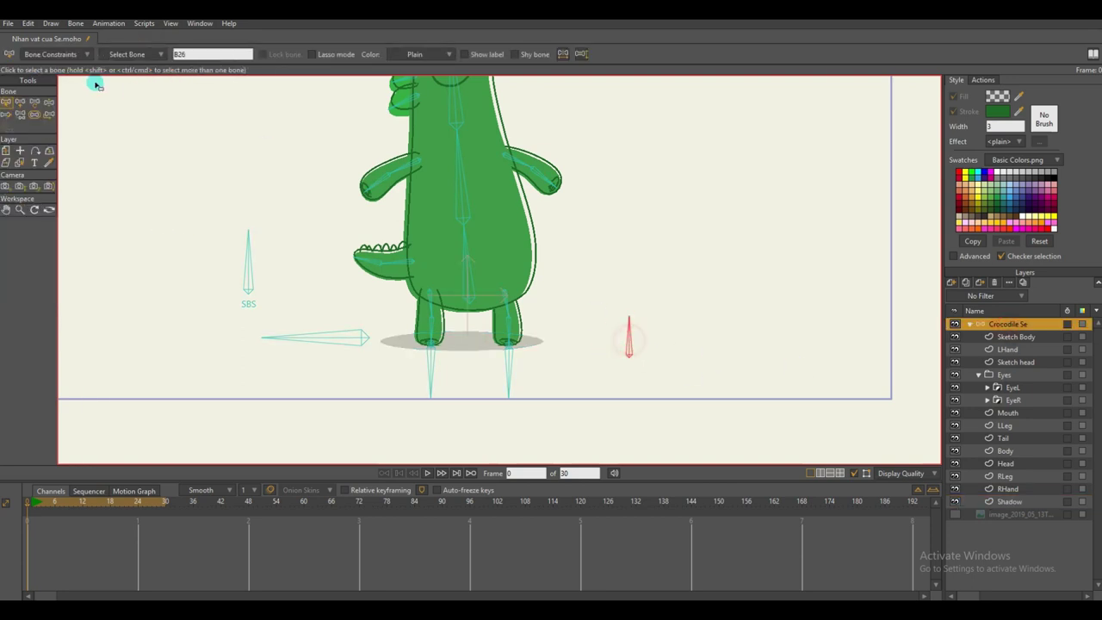
left_click(51, 54)
left_click(91, 251)
left_click(107, 251)
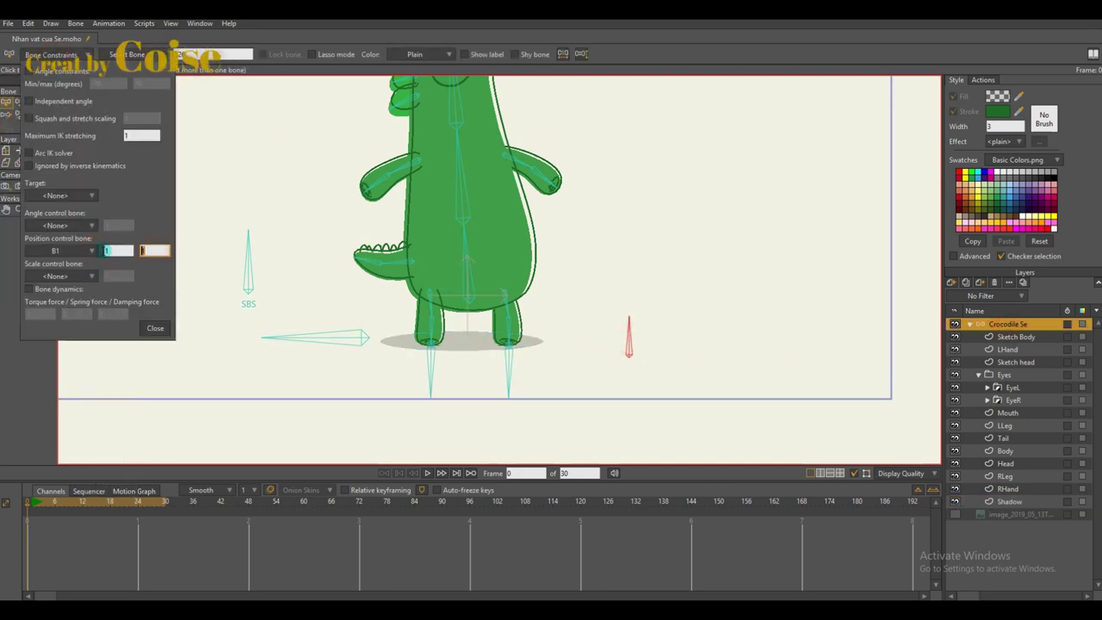
left_click(154, 327)
left_click_drag(648, 368, 693, 383)
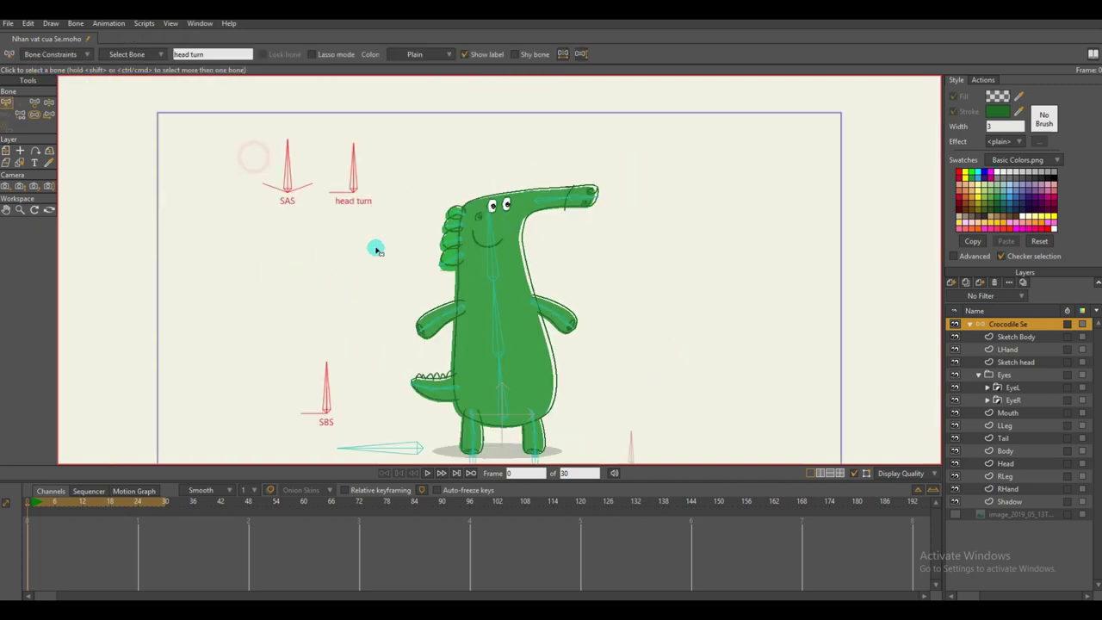
- Parent the SAS, head turn and SBS control bones to the horizontal root bone
left_click_drag(376, 249, 357, 163)
key("p")
left_click(388, 353)
key("b")
left_click(691, 247)
- Move the shadow bone below the ground line and add a labelled, angle-constrained control bone named Shadow scale
scroll(664, 258, "up", 1)
key("t")
left_click_drag(629, 327, 614, 389)
key("s")
left_click(628, 263)
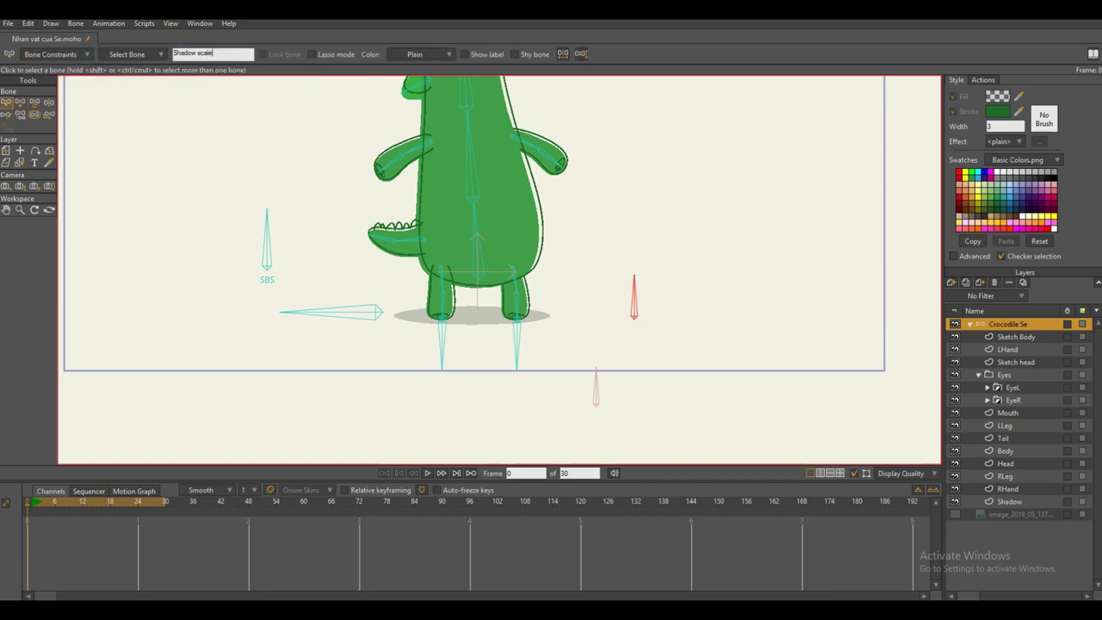
left_click(54, 54)
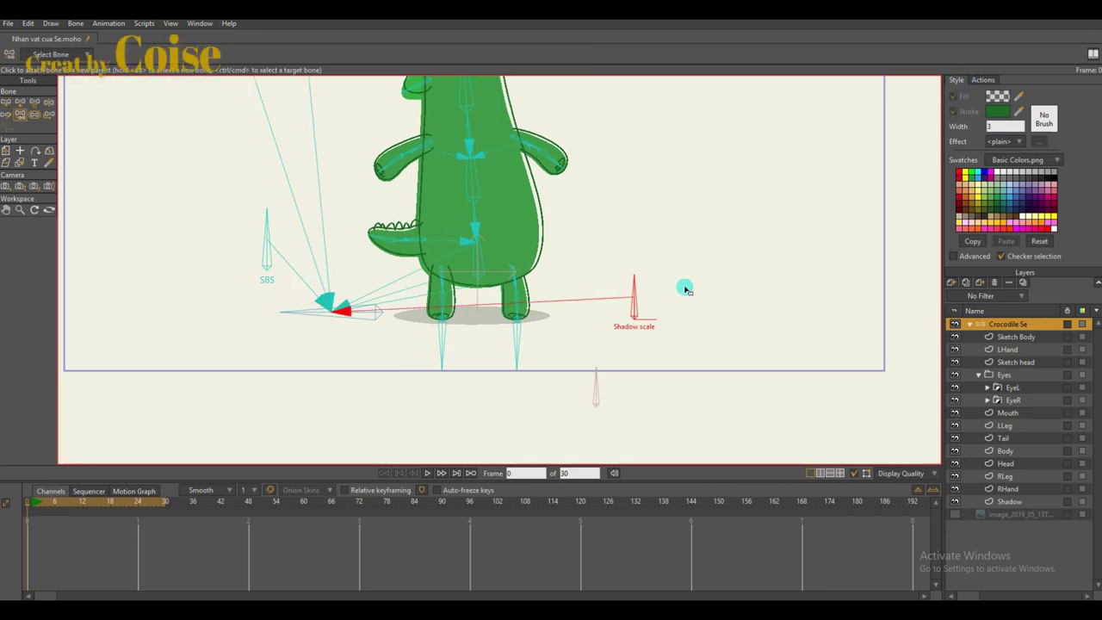
- Record a Shadow scale smart bone action that shrinks the shadow ellipse to a small sliver at frame 24, then return to the Mainline
left_click(982, 80)
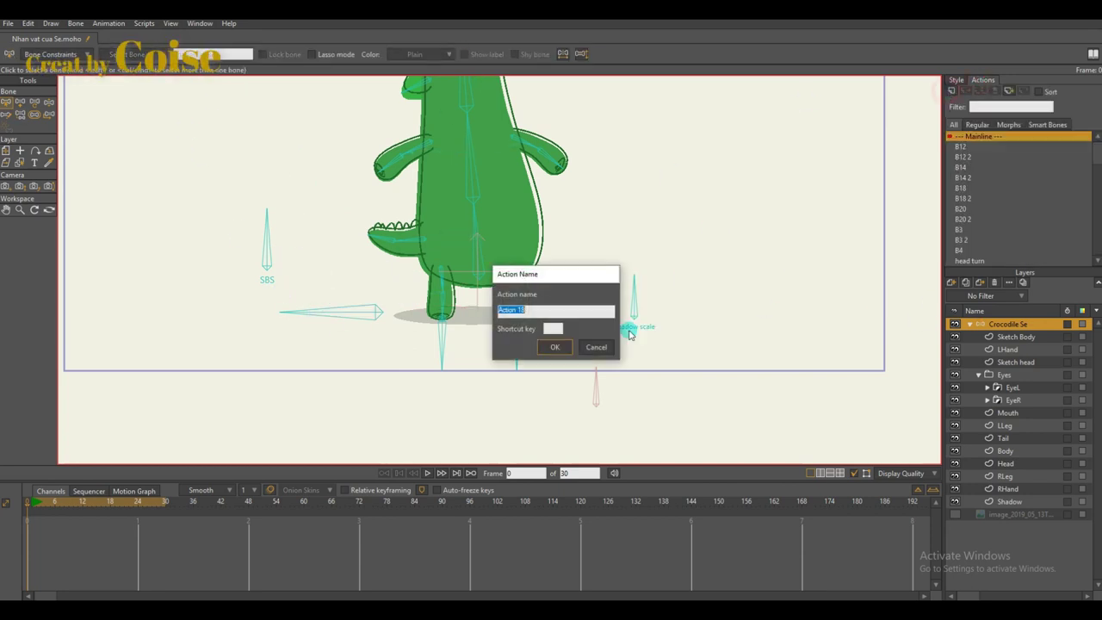
key("Return")
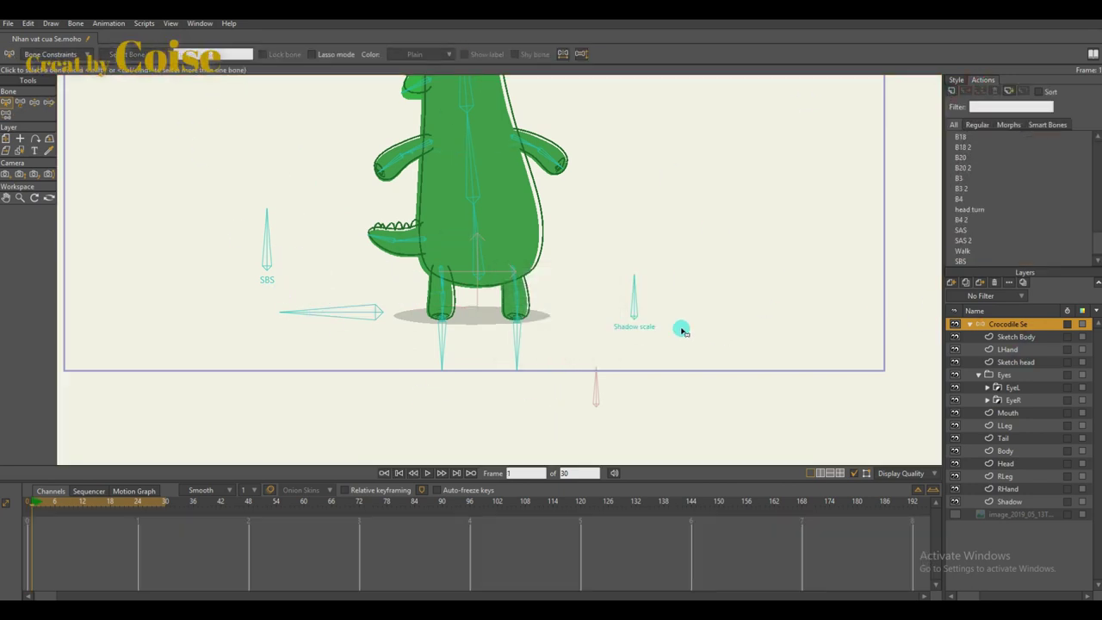
left_click(949, 89)
key("Return")
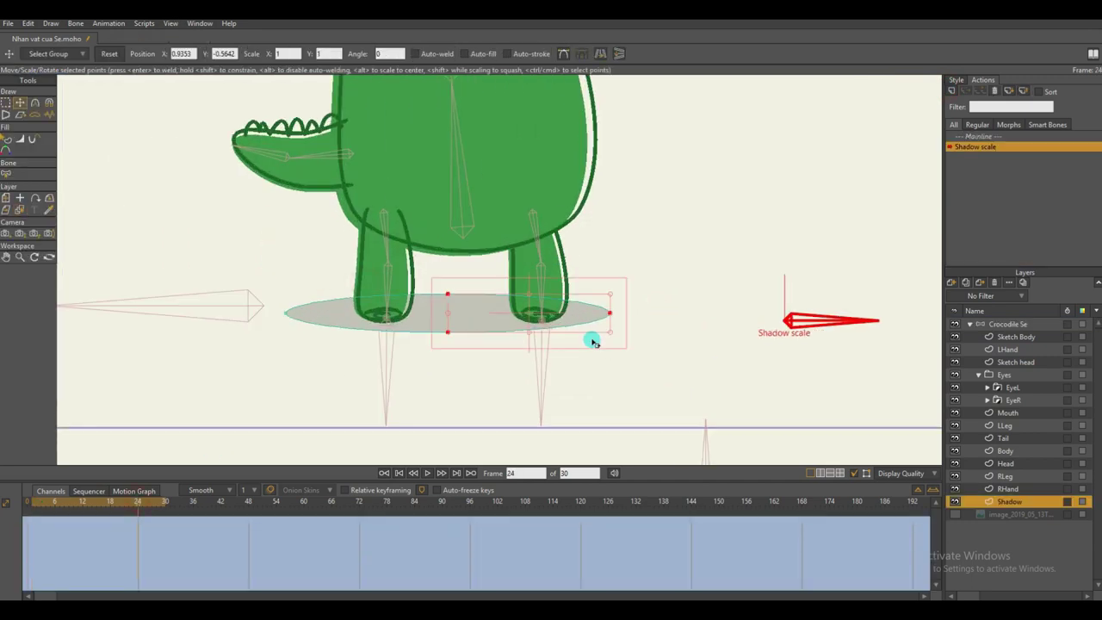
left_click_drag(593, 342, 472, 321)
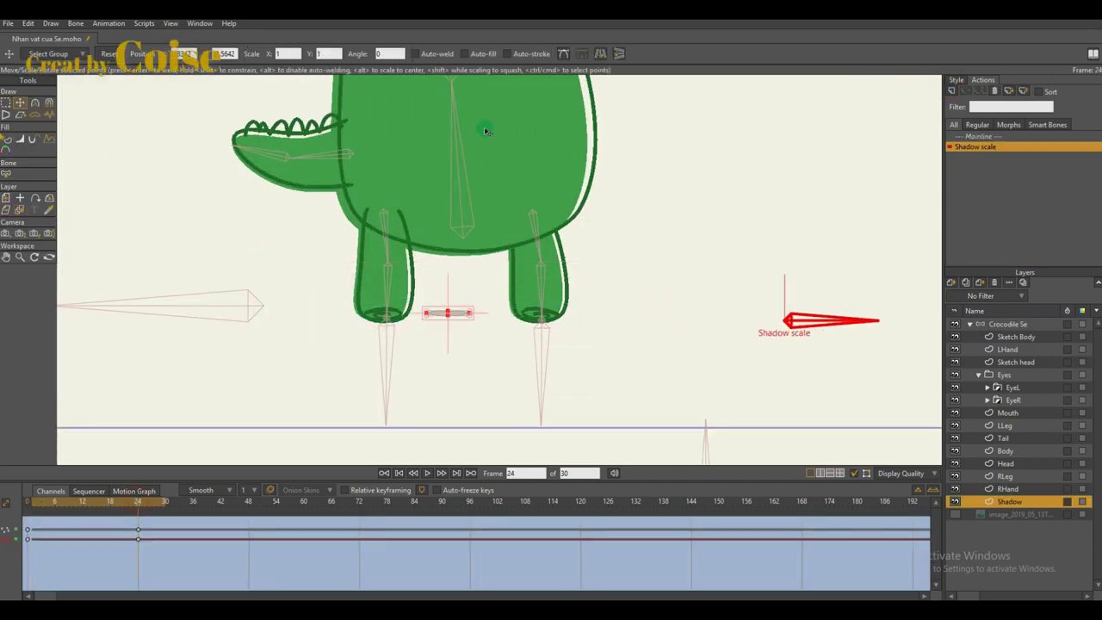
double_click(975, 136)
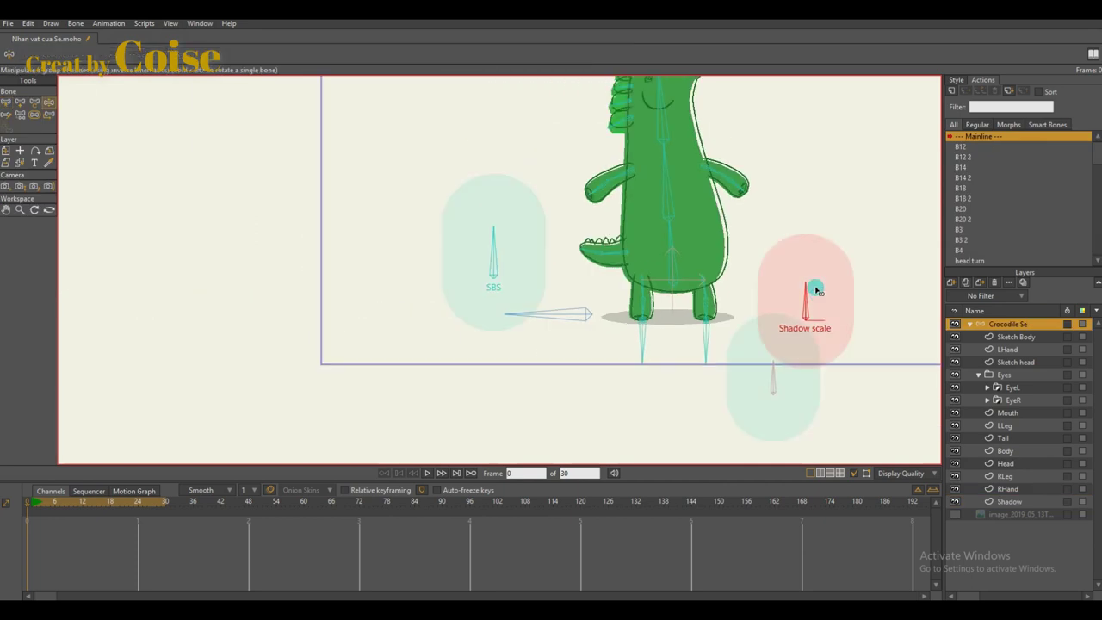
- Hide the shadow bone B26 below the ground line by making it a shy bone
key("s")
key("b")
left_click_drag(794, 307, 695, 342)
left_click(675, 416)
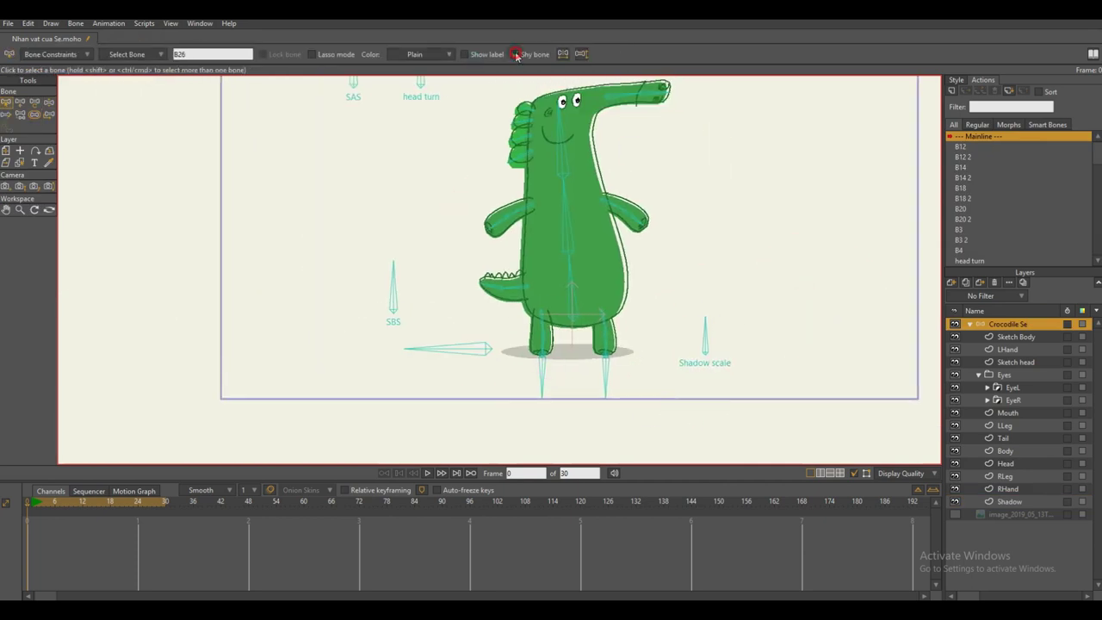
left_click(680, 321)
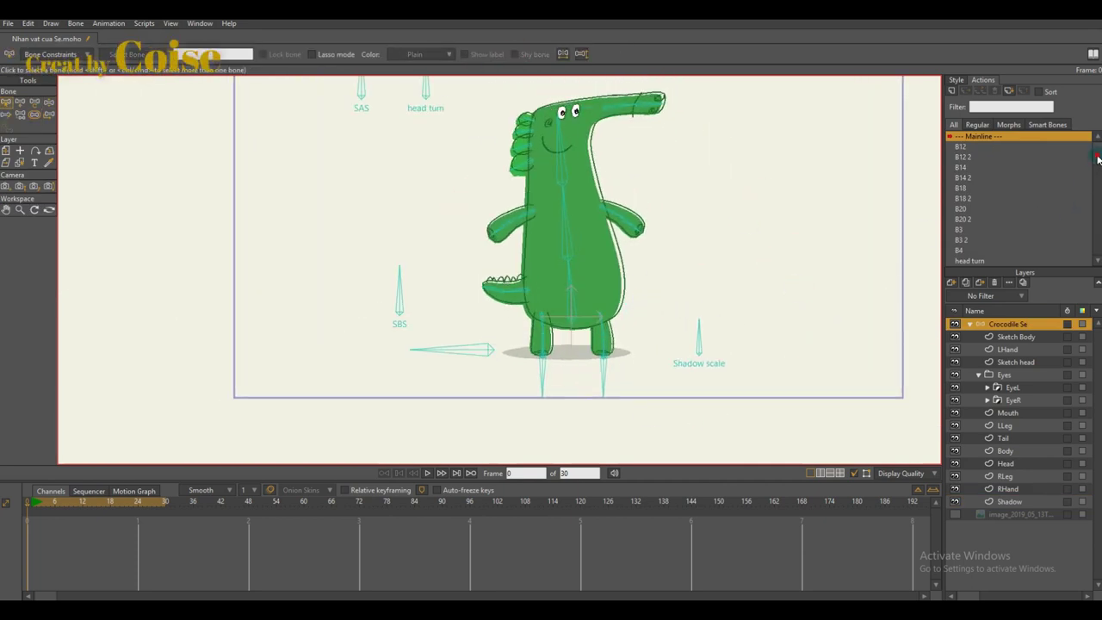
- Open the Walk action and delete its existing keyframe at frame 1
scroll(990, 248, "down", 2)
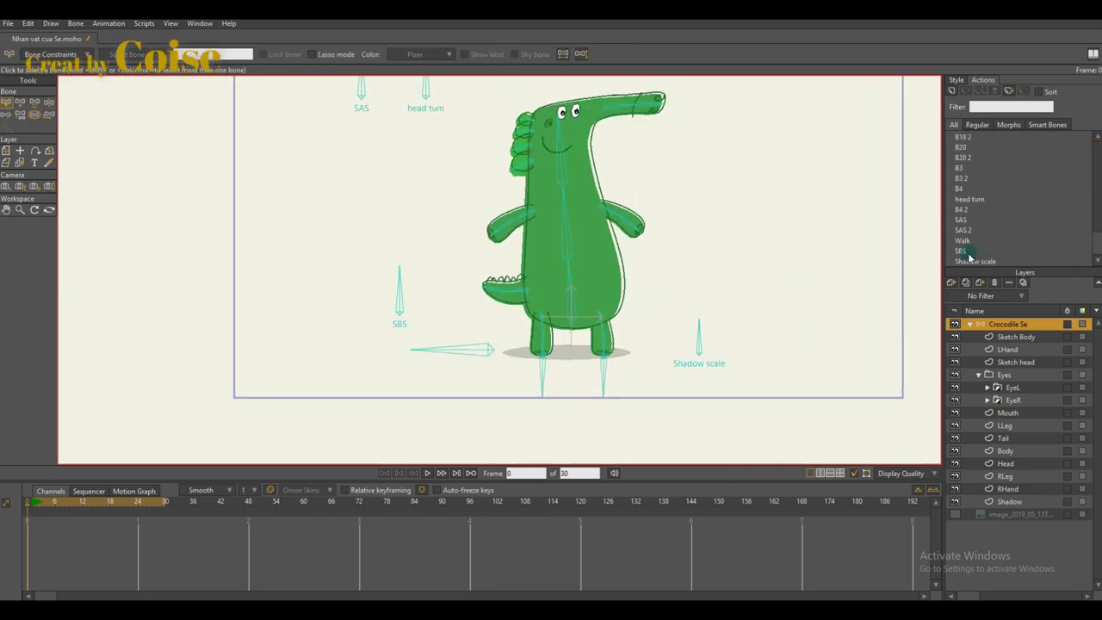
double_click(962, 240)
scroll(386, 371, "up", 2)
scroll(322, 379, "up", 2)
key("z")
left_click_drag(387, 370, 285, 375)
left_click(32, 530)
key("Delete")
- Pose a stride at frame 1 by moving the front foot target forward and the rear foot target back
left_click_drag(532, 409, 563, 395)
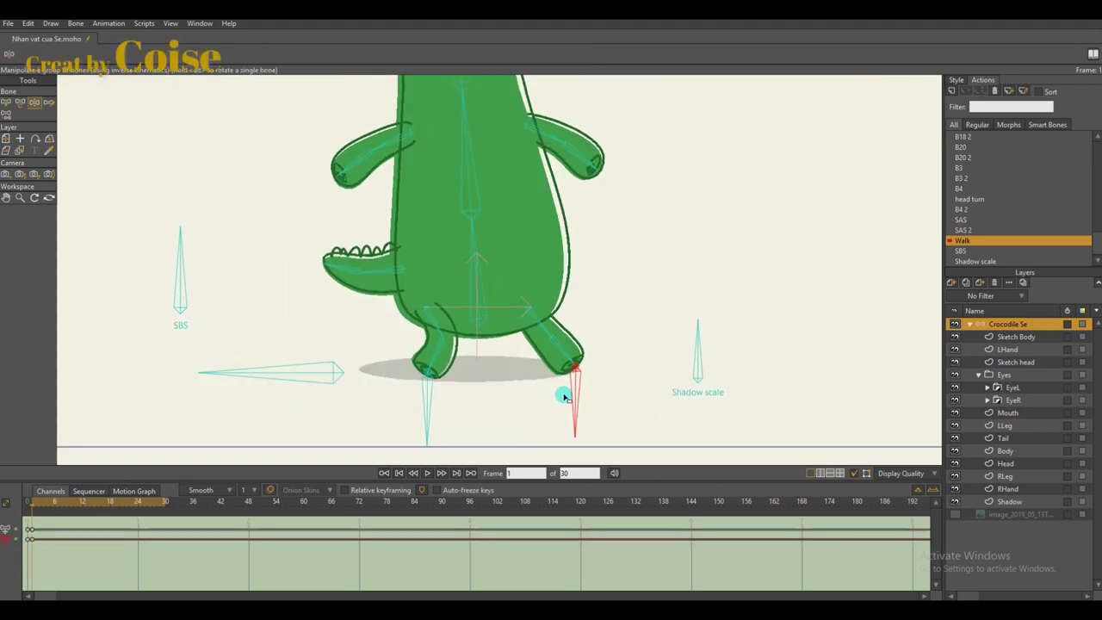
left_click_drag(410, 400, 377, 389)
scroll(460, 350, "down", 3)
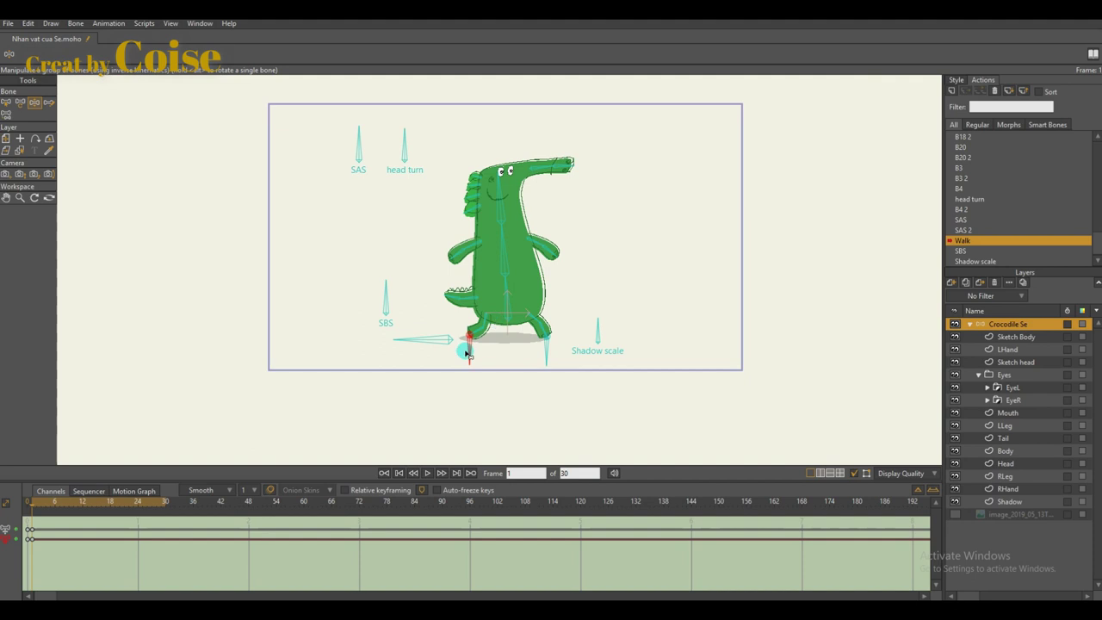
scroll(465, 357, "up", 3)
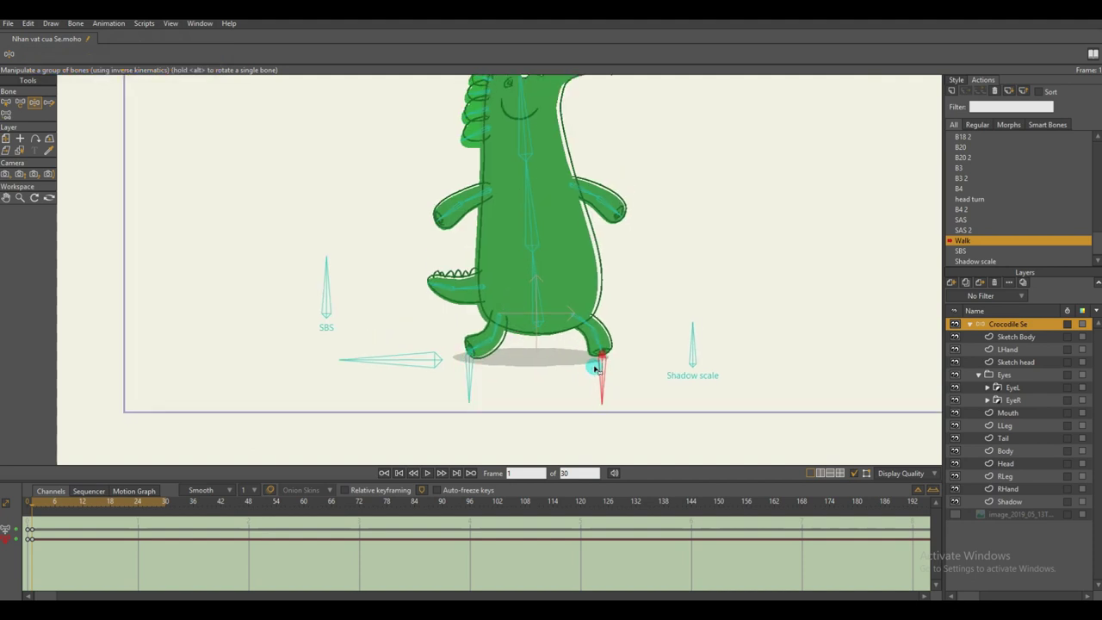
- Copy the stride pose from frame 1 to frame 19 and go to frame 10
scroll(346, 347, "down", 2)
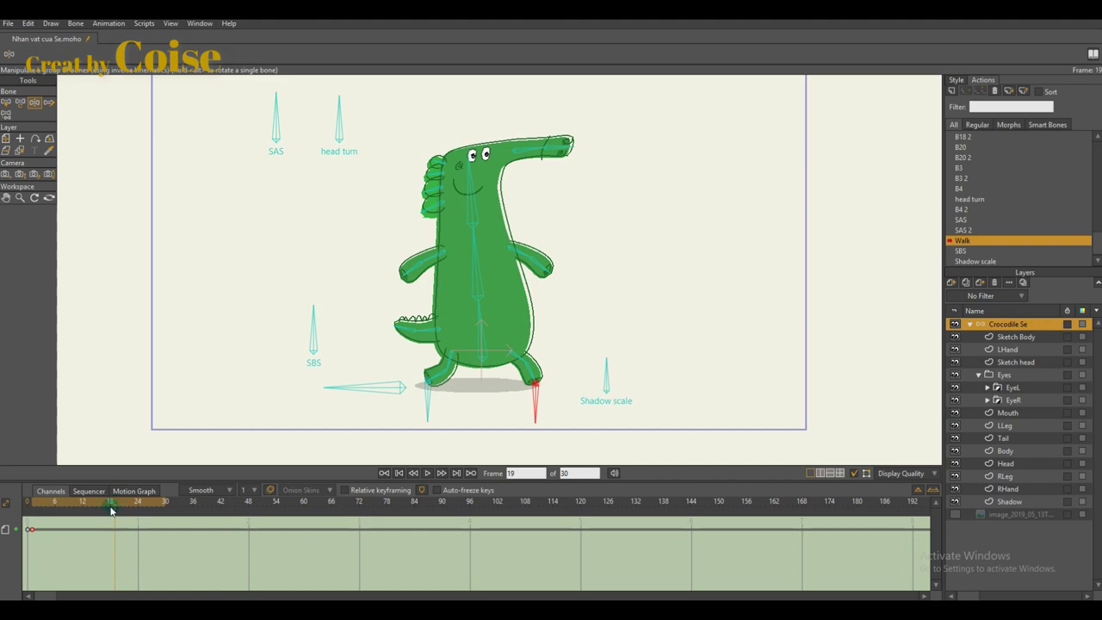
scroll(224, 403, "up", 2)
scroll(368, 387, "down", 1)
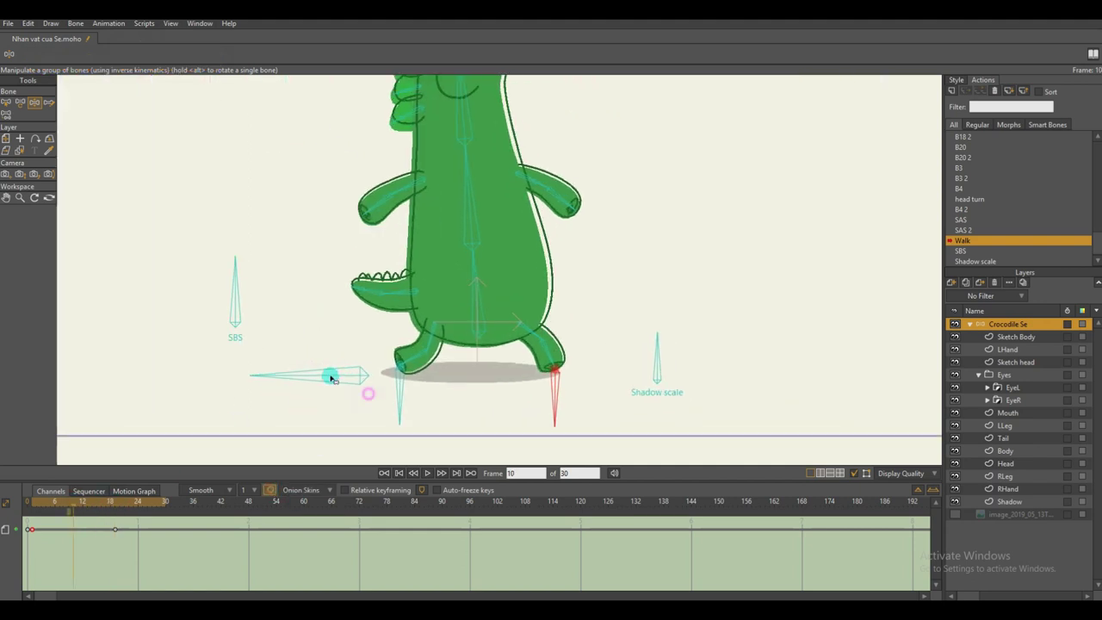
scroll(391, 393, "up", 2)
scroll(244, 344, "down", 3)
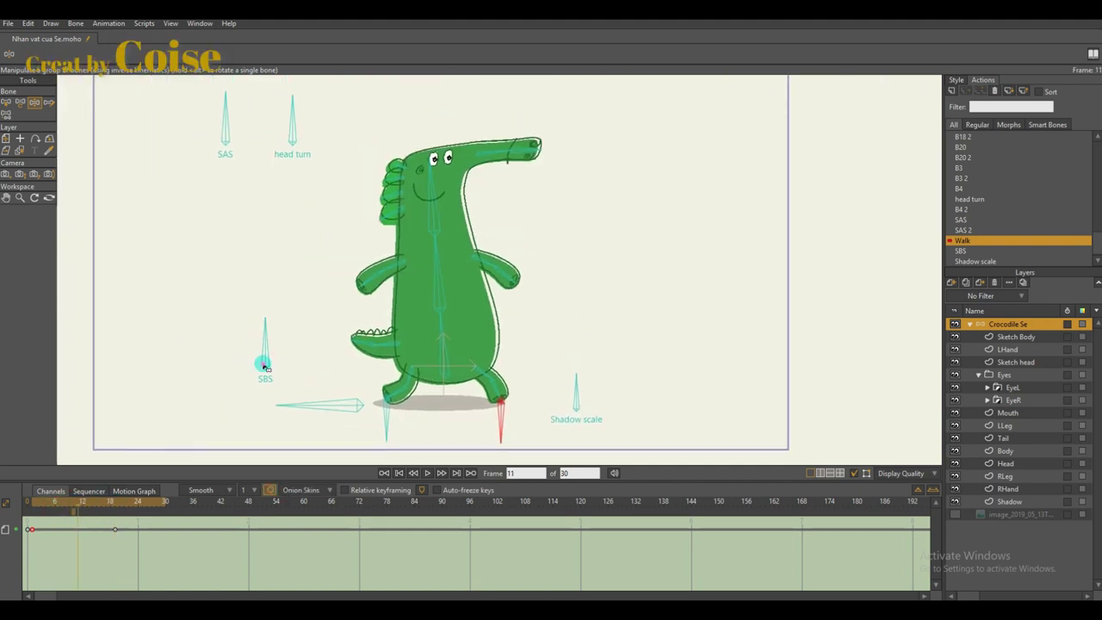
scroll(374, 406, "up", 3)
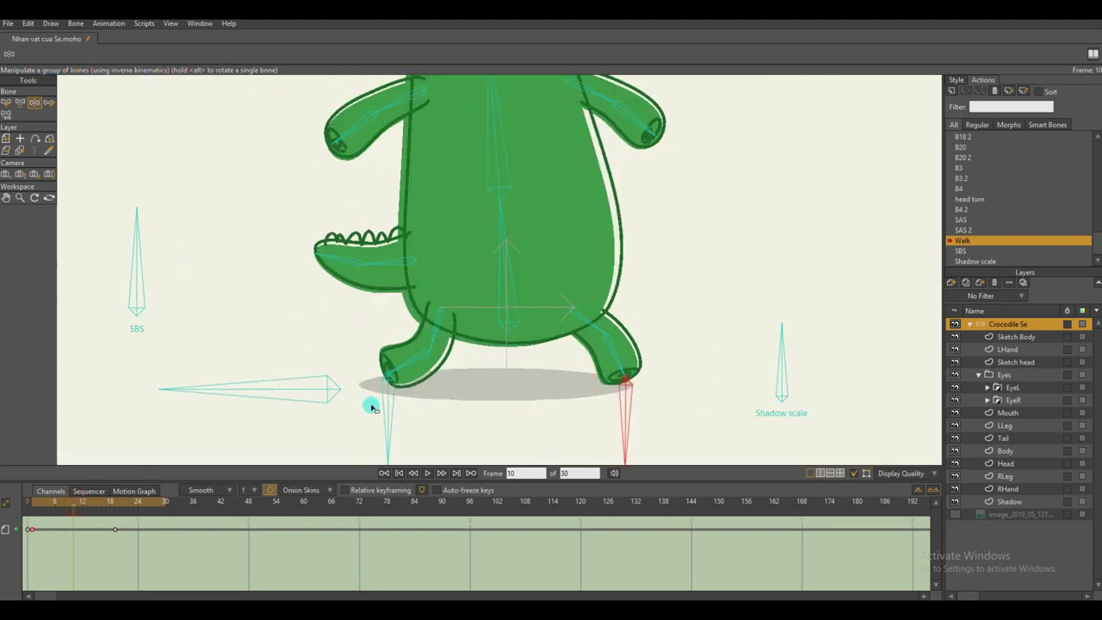
- Turn on an onion skin for frame 1 and move the rear leg's foot target and hip to the front at frame 10
left_click(270, 490)
left_click(32, 514)
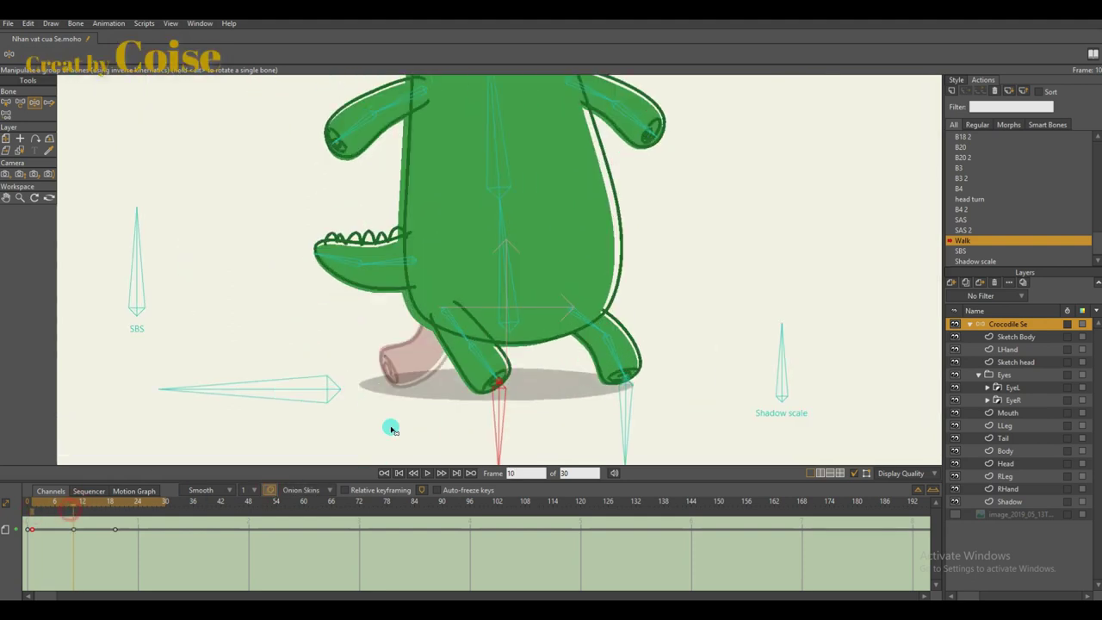
scroll(482, 377, "up", 2)
key("t")
left_click_drag(432, 279, 583, 281)
key("z")
mouse_move(513, 418)
left_mouse_down()
mouse_move(661, 410)
mouse_move(509, 421)
left_mouse_up()
- Move the other leg's hip and foot target to the rear at frame 10
key("t")
left_click_drag(609, 279, 445, 280)
key("z")
left_click_drag(517, 413, 369, 401)
- Fine-tune both legs' hips and foot targets at frame 10 to match the onion-skinned stride
key("t")
left_click_drag(445, 279, 424, 269)
key("z")
mouse_move(372, 408)
left_mouse_down()
mouse_move(354, 415)
mouse_move(367, 409)
left_mouse_up()
key("t")
left_click_drag(425, 271, 416, 278)
key("z")
left_click_drag(354, 404, 348, 407)
key("t")
left_click_drag(414, 281, 420, 280)
left_click_drag(576, 281, 672, 442)
- Hide the Body layer temporarily to align the rear leg's upper bone at frame 10, then show Body again
left_click(955, 451)
scroll(612, 277, "up", 2)
left_click(990, 438)
left_click(998, 325)
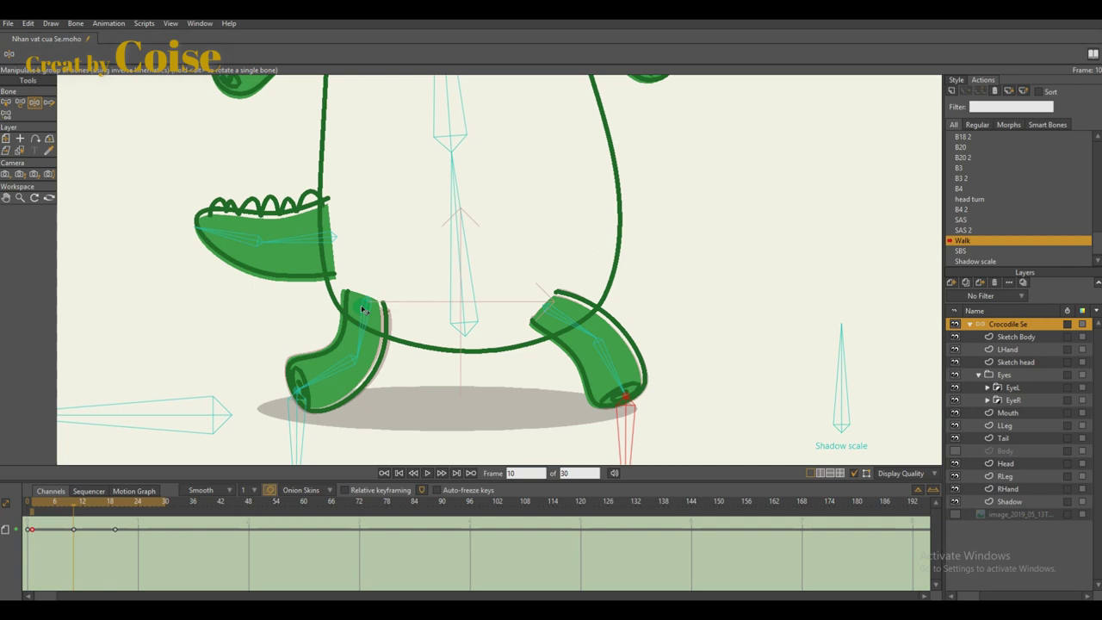
left_click(368, 303)
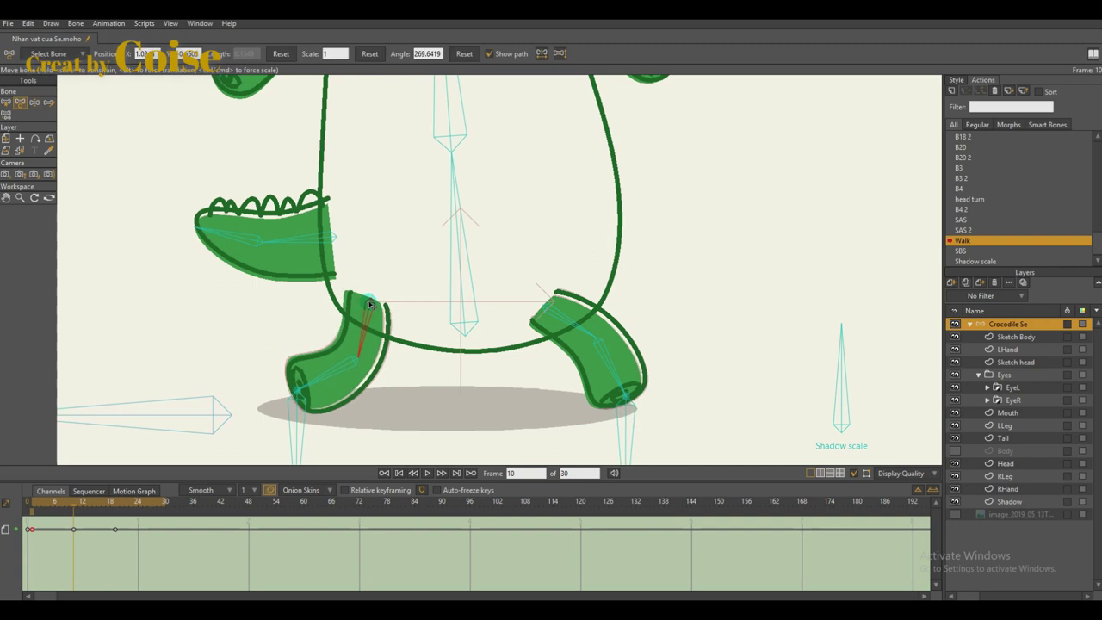
scroll(368, 303, "down", 1)
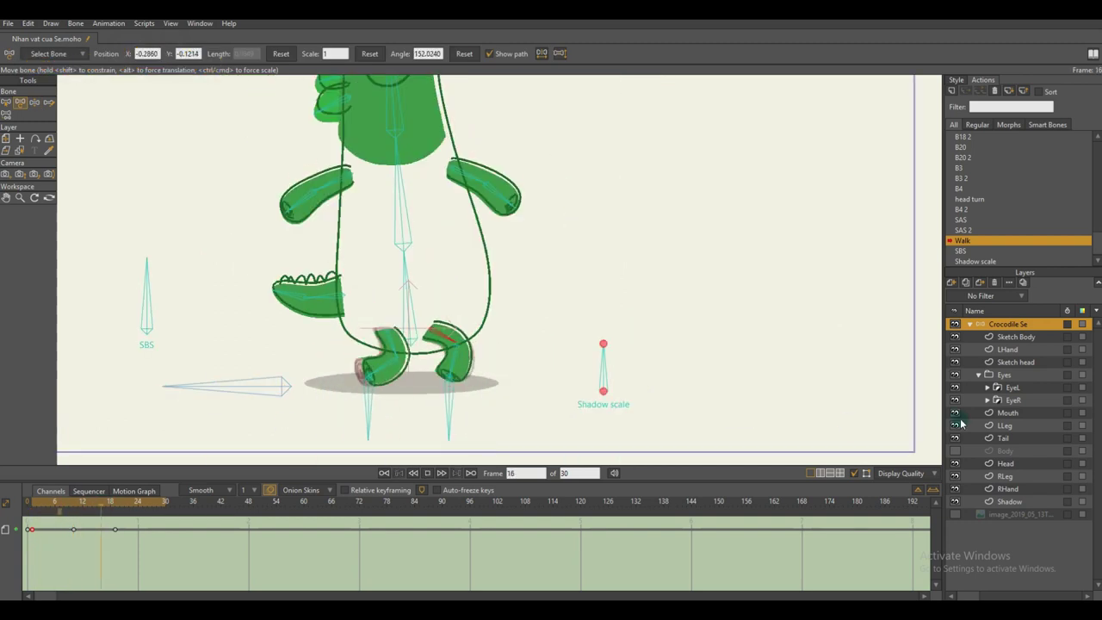
left_click(953, 450)
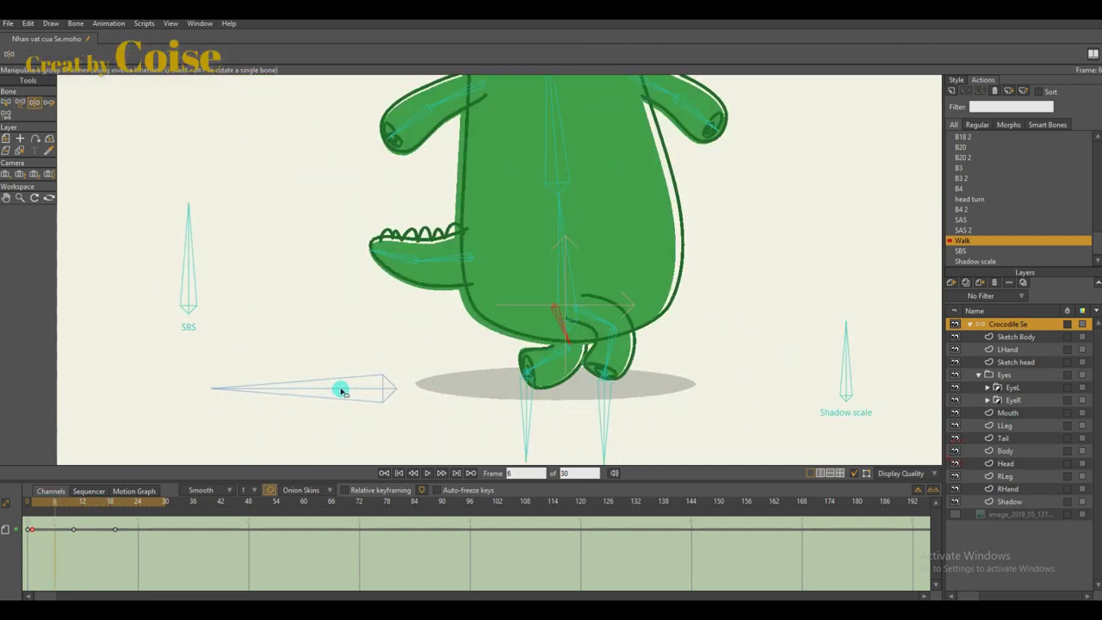
- Move the standing foot's target down to the ground at frame 6 for the passing pose
mouse_move(52, 508)
left_mouse_down()
mouse_move(37, 503)
mouse_move(52, 512)
left_mouse_up()
left_click(561, 381)
left_click_drag(561, 381, 560, 414)
left_click_drag(53, 509, 32, 508)
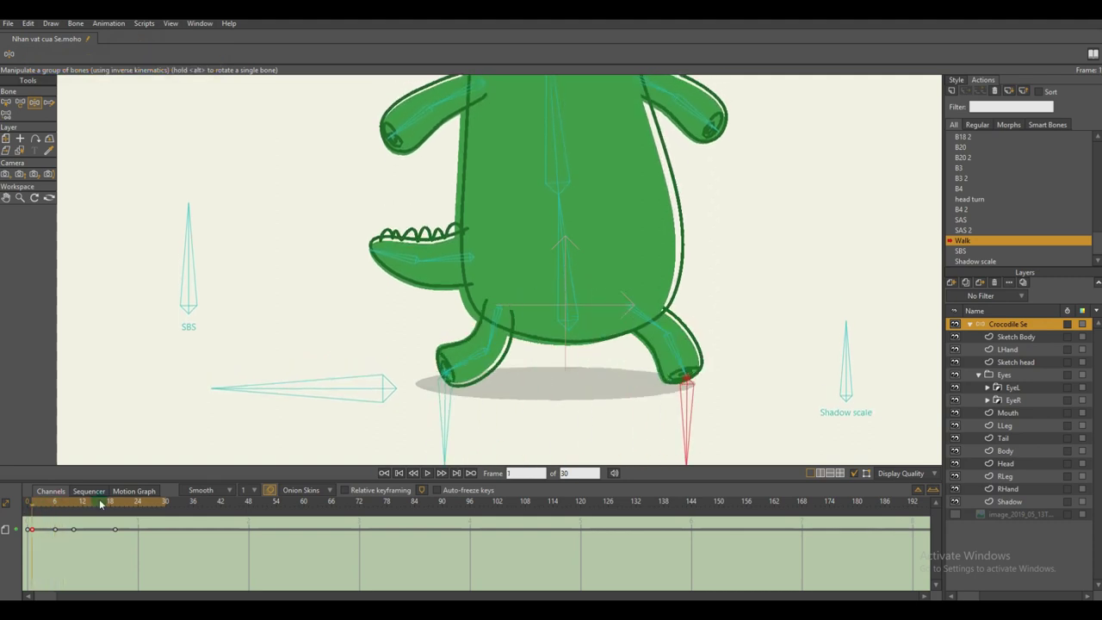
- Adjust the front foot target's position in the stride poses at frames 1 and 10
left_click_drag(688, 419, 693, 418)
left_click_drag(114, 506, 74, 508)
left_click_drag(689, 436, 694, 433)
left_click_drag(55, 506, 33, 510)
left_click_drag(698, 427, 683, 425)
- Copy the corrected frame 1 pose to frame 19 and fine-tune the front foot target at frame 10
left_click(29, 528)
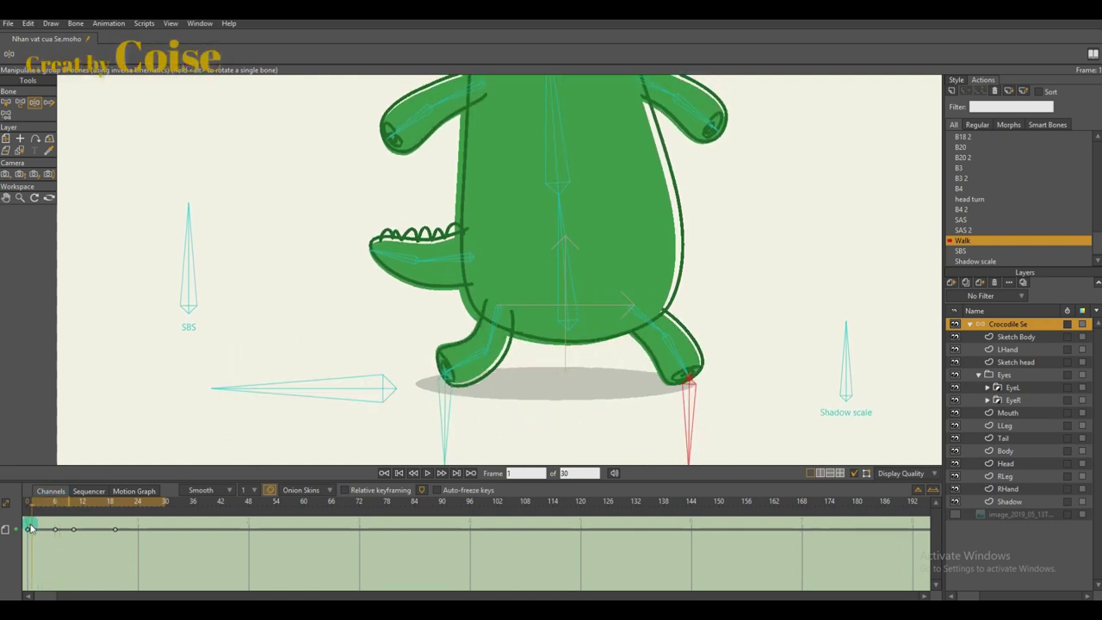
left_click(116, 503)
left_click(73, 503)
left_click(444, 417)
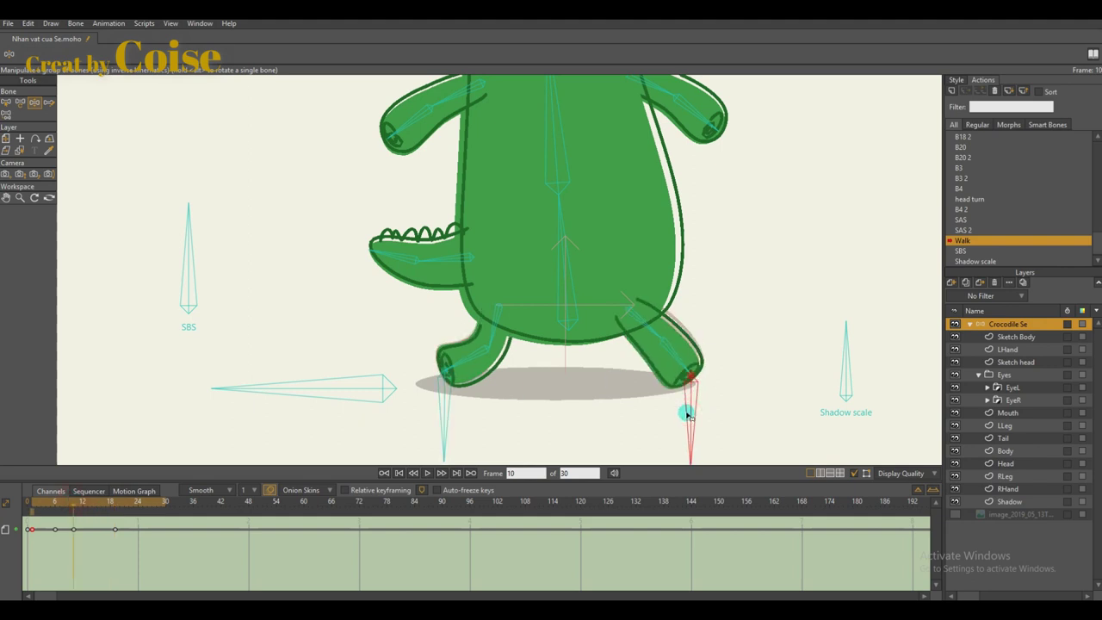
left_click_drag(694, 419, 691, 423)
- Raise the horizontal root bone at frames 6 and 15 to lift the body in the passing poses
left_click(54, 504)
left_click_drag(321, 353, 322, 338)
left_click_drag(72, 506, 96, 506)
left_click_drag(347, 389, 342, 337)
- Lift the passing foot's target at frame 15 and play back the walk
scroll(485, 401, "up", 2)
mouse_move(96, 505)
left_mouse_down()
mouse_move(88, 507)
mouse_move(97, 511)
left_mouse_up()
left_click_drag(571, 418, 563, 338)
key("space")
scroll(344, 421, "down", 6)
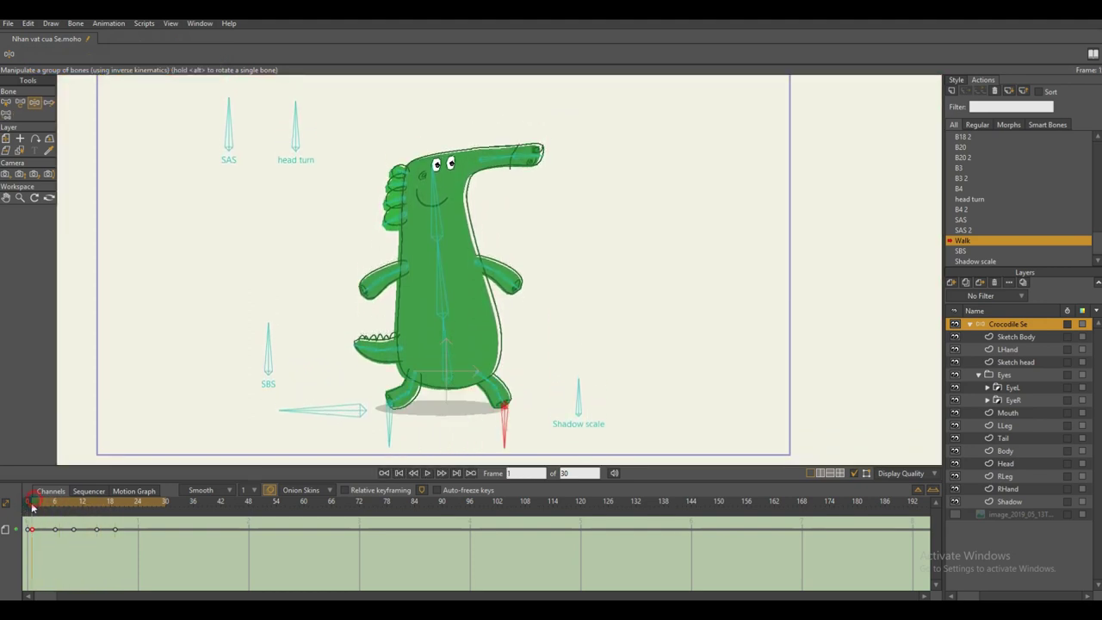
- Rotate both arms down in the passing poses at frames 6 and 15 and play back the walk
left_click(32, 514)
left_click_drag(33, 513, 98, 505)
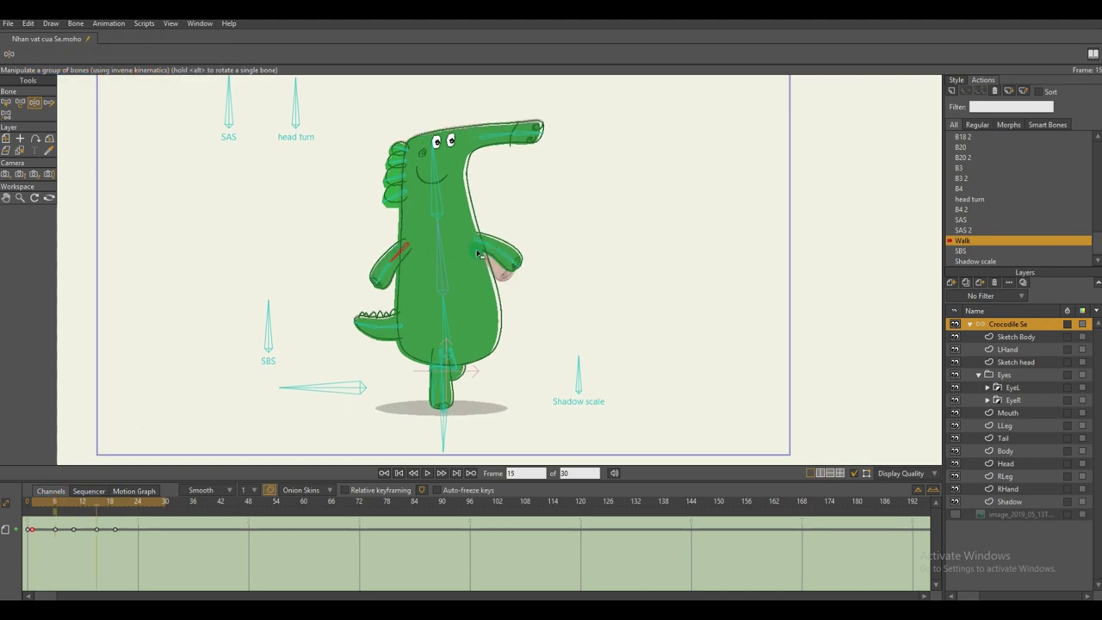
key("space")
- Turn on bone dynamics for the tail tip bone B16 and test it in playback
left_click(27, 502)
scroll(388, 258, "up", 1)
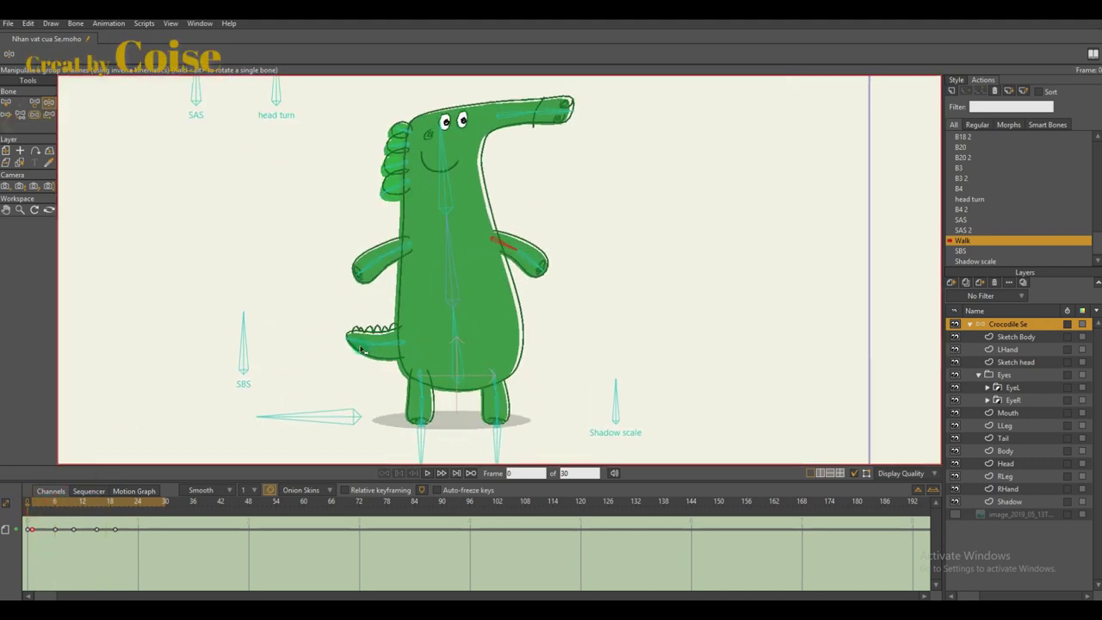
key("b")
left_click(362, 342)
scroll(341, 364, "up", 3)
key("space")
left_click(53, 54)
left_click(30, 290)
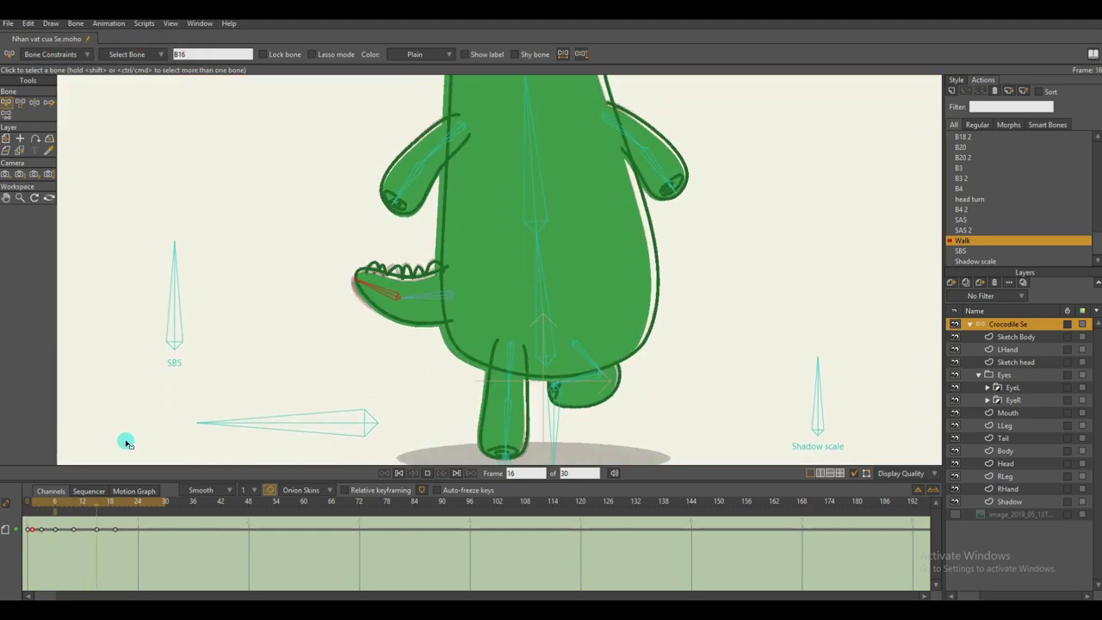
scroll(224, 378, "down", 4)
left_click_drag(250, 362, 283, 379)
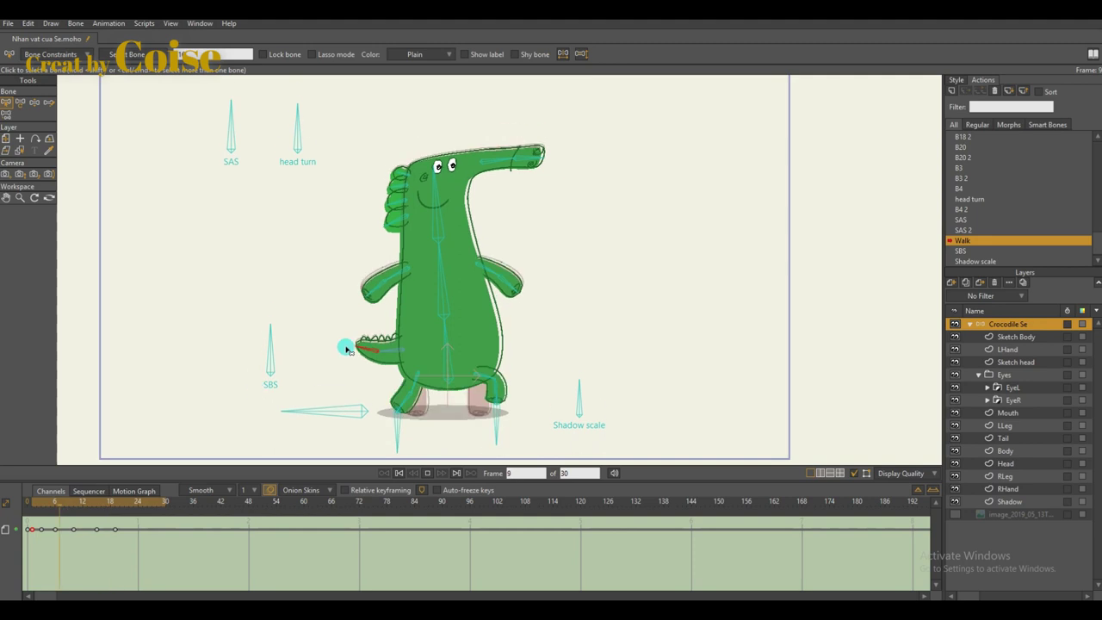
scroll(371, 326, "up", 3)
key("space")
- Set the tail tip bone's damping force to 2 and extend the animation's end frame to 2000
left_click(50, 54)
left_click(110, 314)
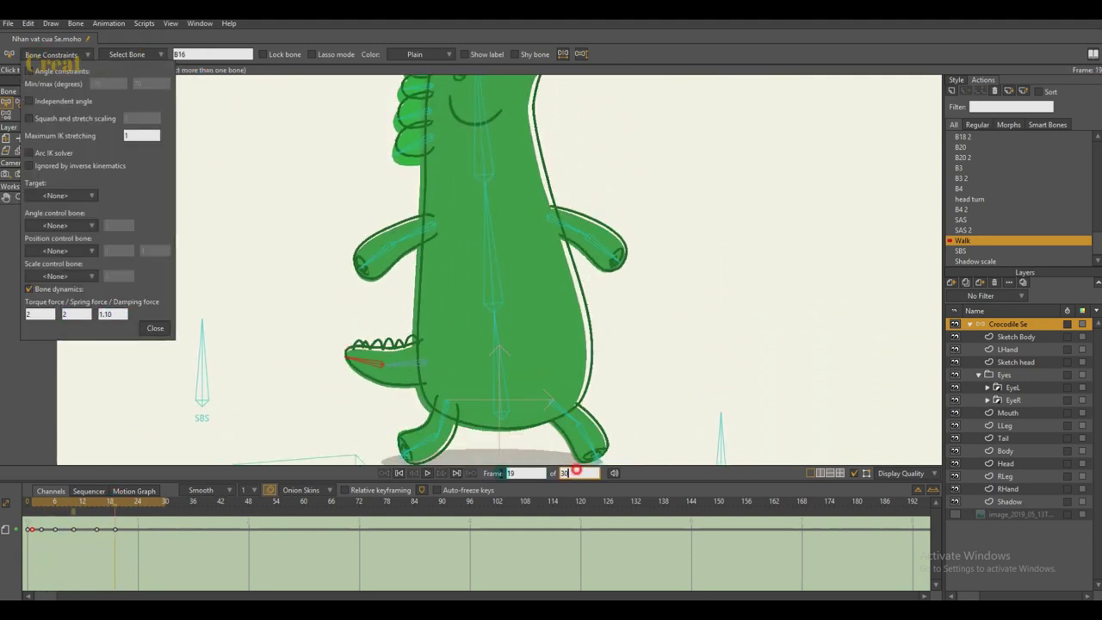
type("2000")
left_click_drag(157, 508, 78, 505)
left_click_drag(125, 315, 61, 324)
type("2")
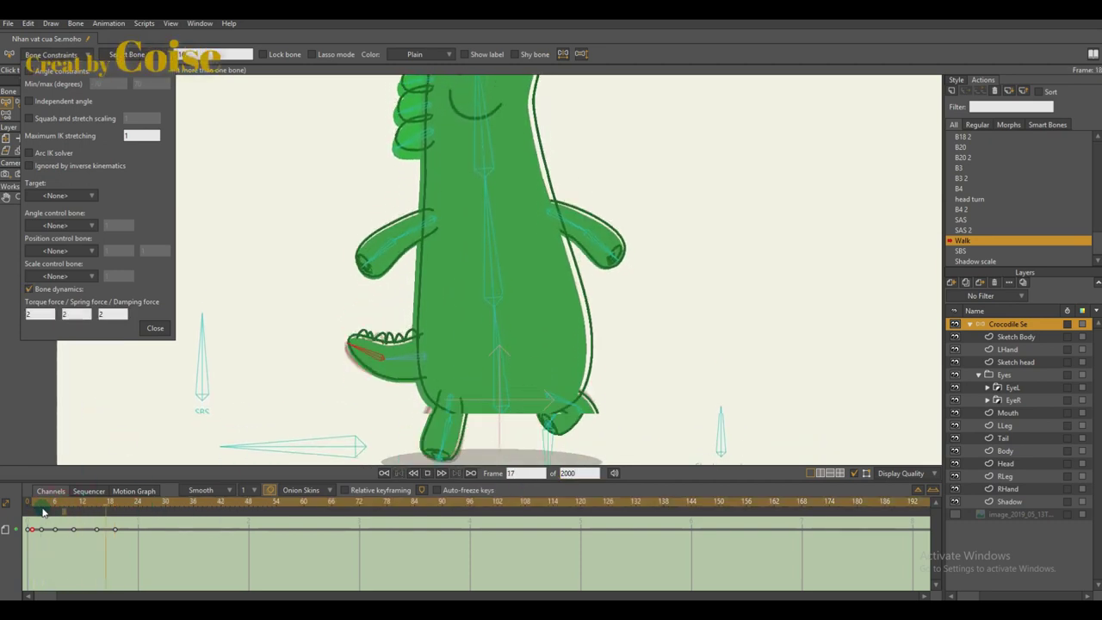
- Play back the walk and set the tail tip bone's spring force to 1
left_click(166, 327)
scroll(179, 412, "down", 4)
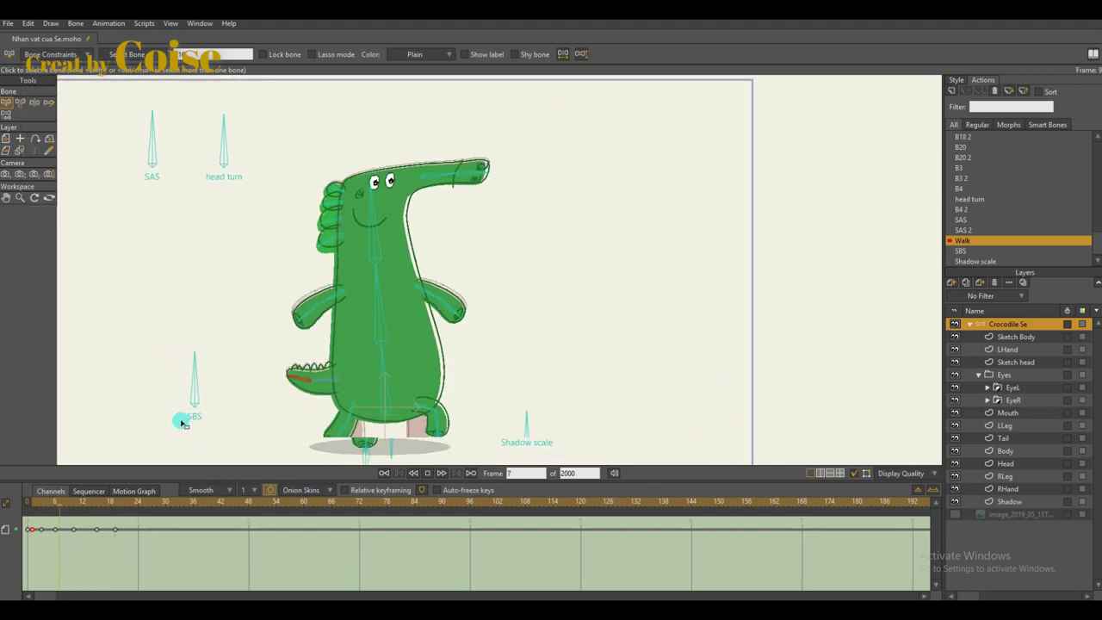
left_click_drag(192, 439, 239, 413)
key("space")
left_click(62, 53)
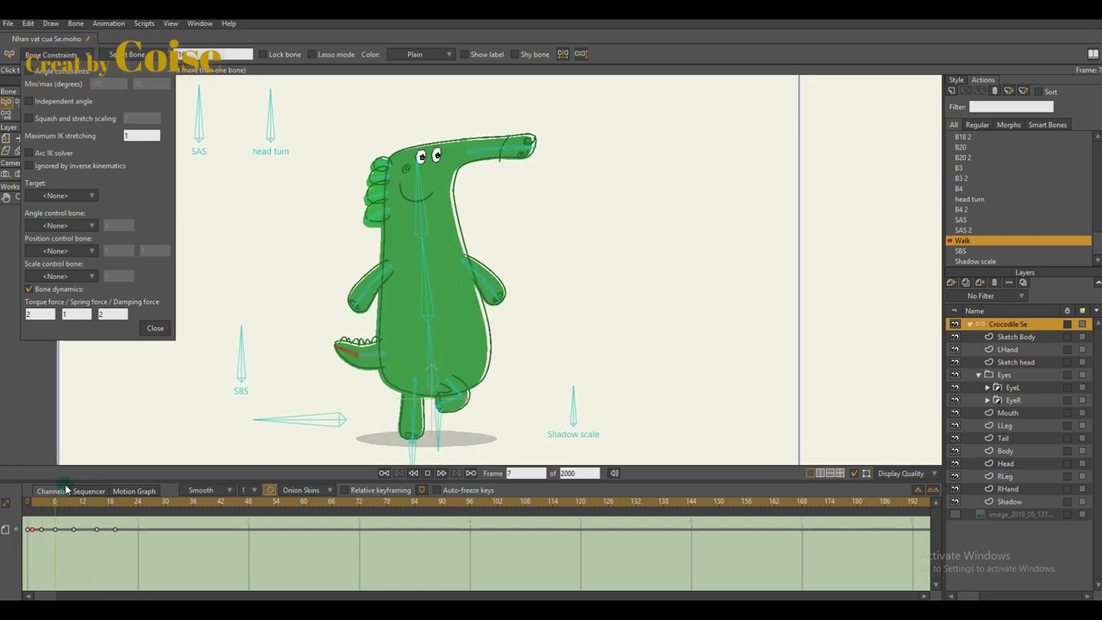
left_click(246, 349)
scroll(263, 341, "up", 2)
scroll(290, 345, "down", 3)
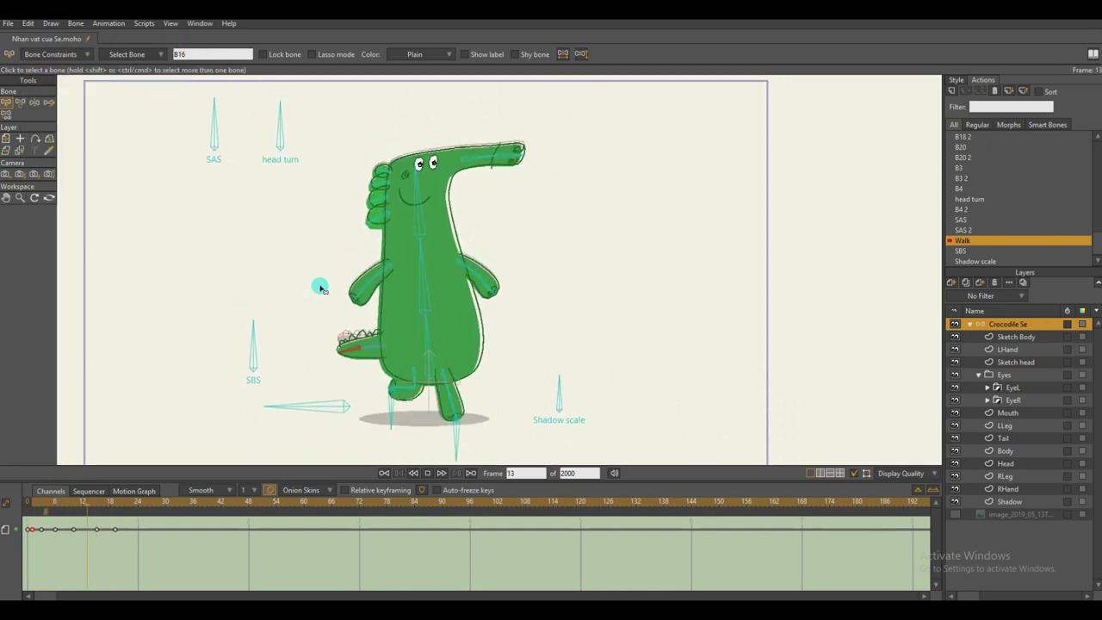
- Delete the keyframe at frame 3, turn on bone dynamics for tail tip bone B16 at frame 0 and play the walk
key("z")
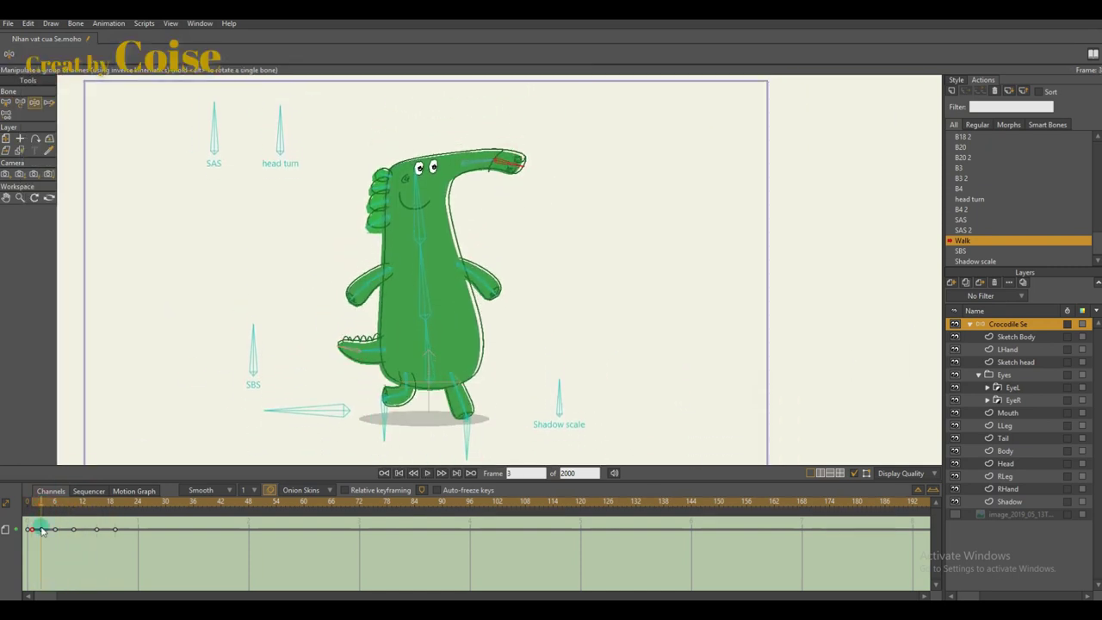
scroll(300, 377, "up", 4)
key("space")
key("b")
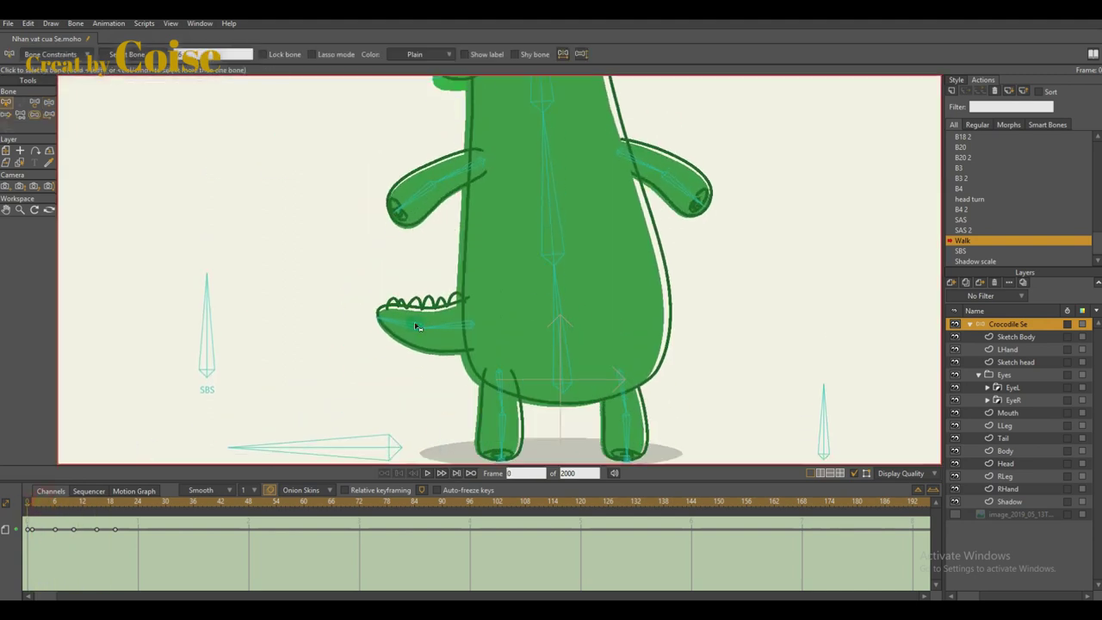
left_click(417, 324)
left_click(49, 55)
left_click(31, 291)
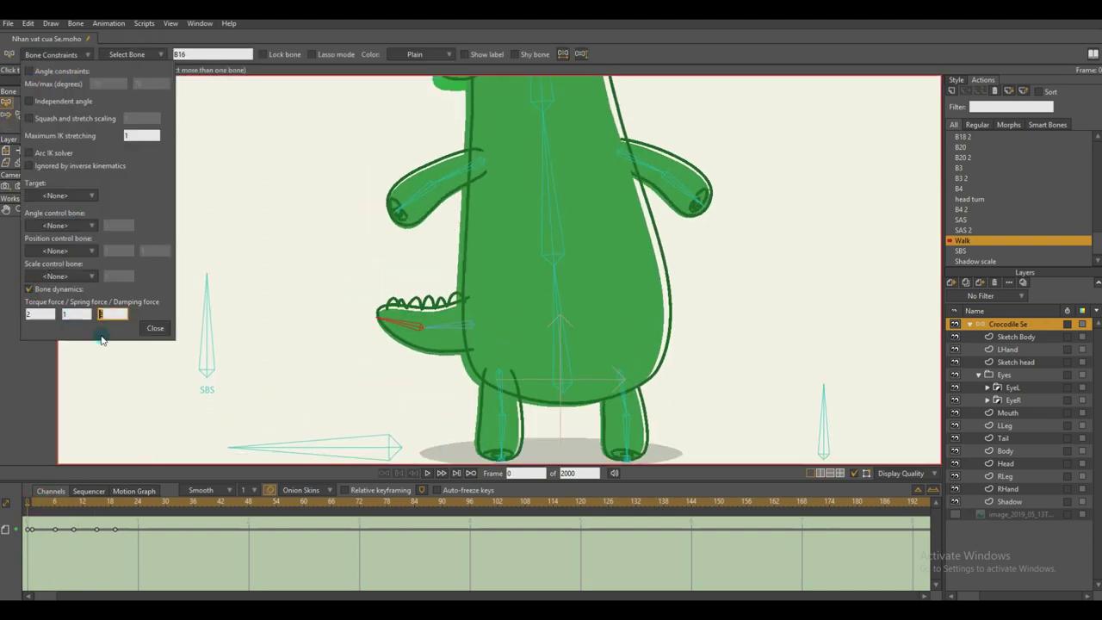
key("space")
scroll(108, 434, "down", 3)
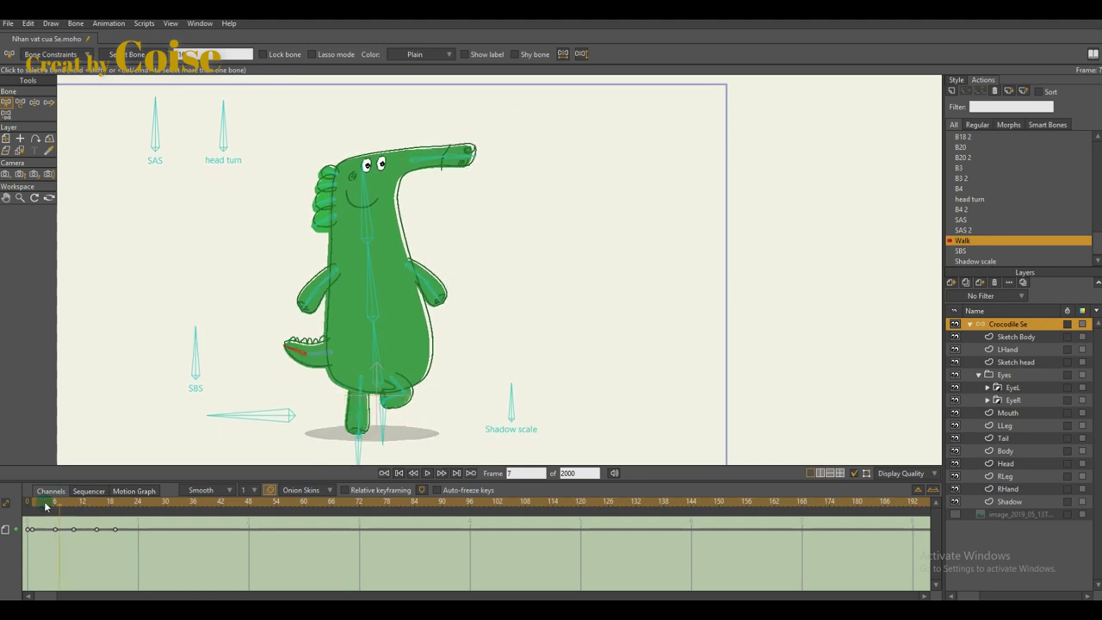
- Rotate the snout tip bone downward in the passing poses at frames 6 and 15 and play back the walk
key("space")
left_click_drag(43, 502, 97, 506)
left_click(54, 504)
key("z")
scroll(465, 156, "up", 3)
left_click_drag(465, 156, 466, 227)
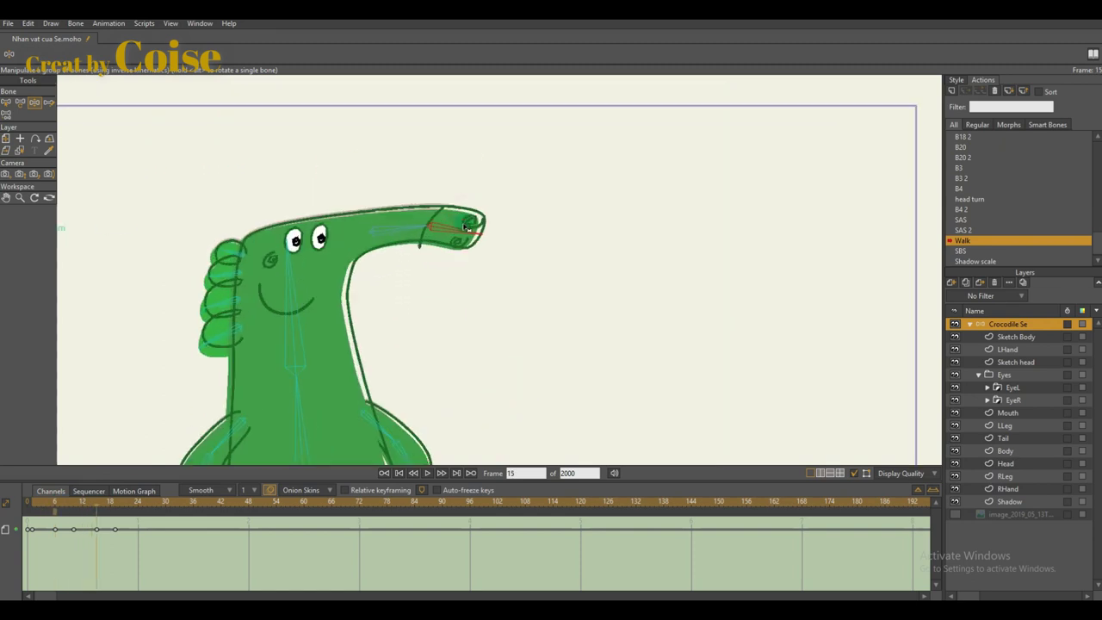
scroll(465, 226, "down", 4)
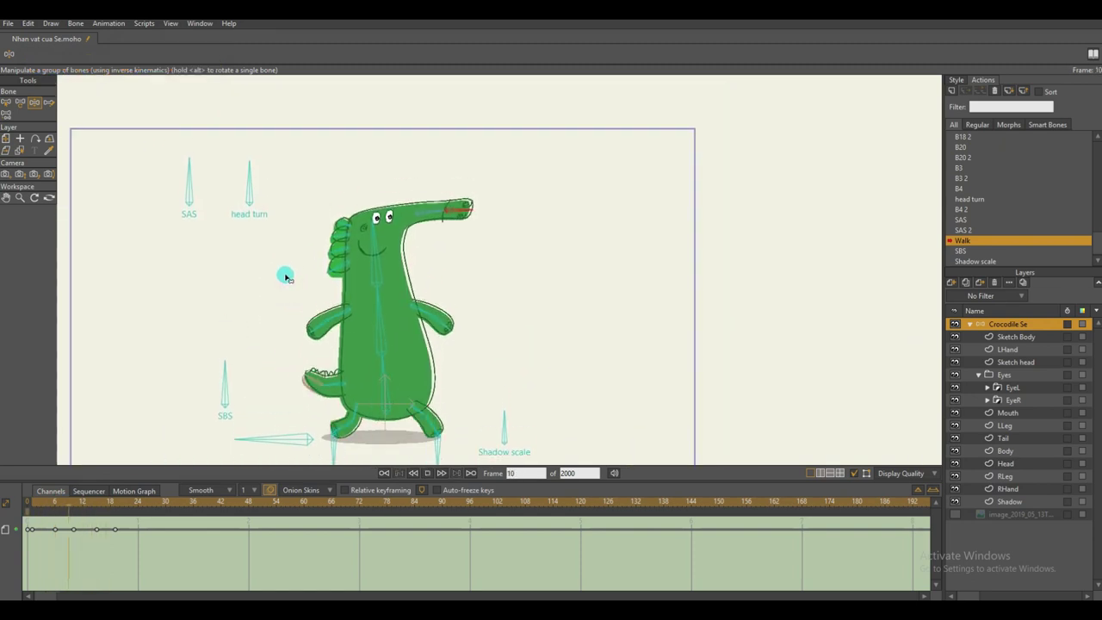
left_click(33, 508)
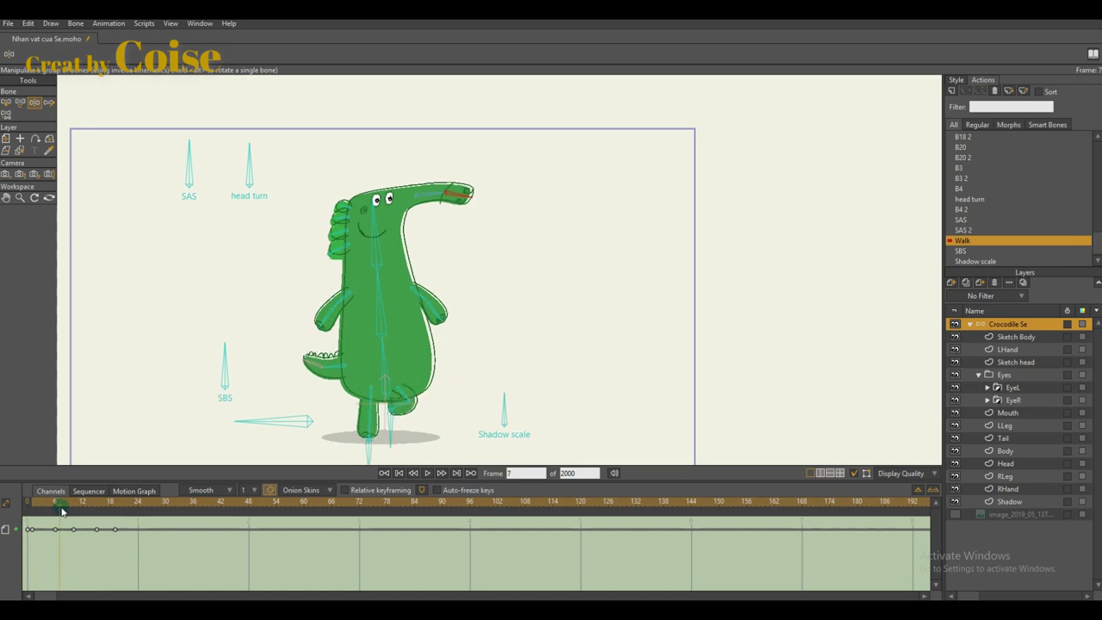
- Try in-between snout tip rotations at frames 4 and 13 of the walk and play it back
scroll(410, 274, "up", 2)
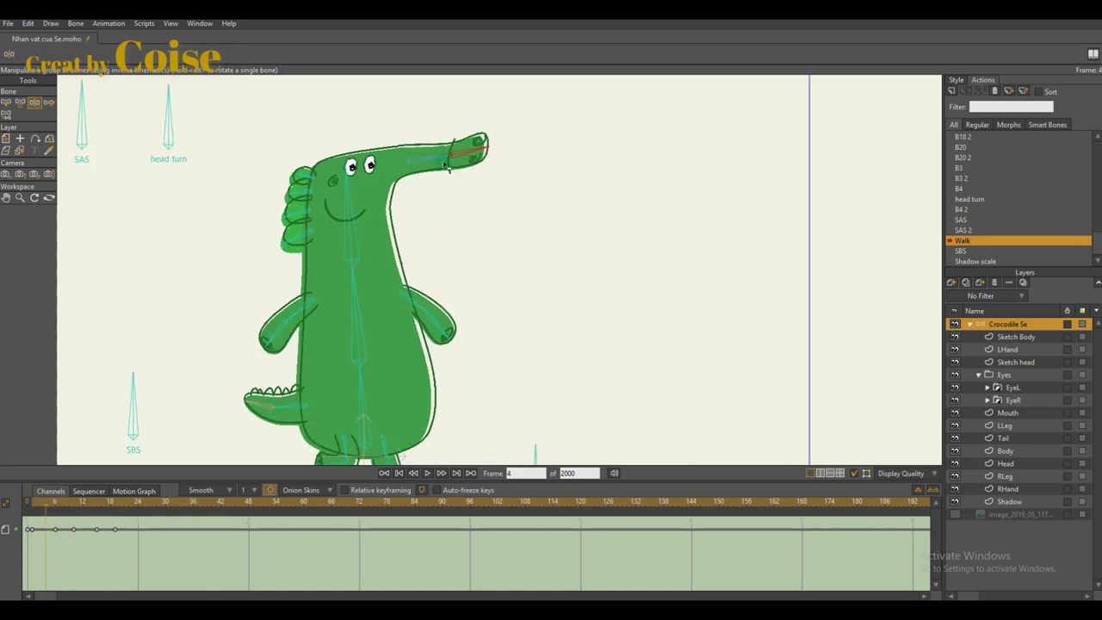
left_click_drag(42, 509, 74, 513)
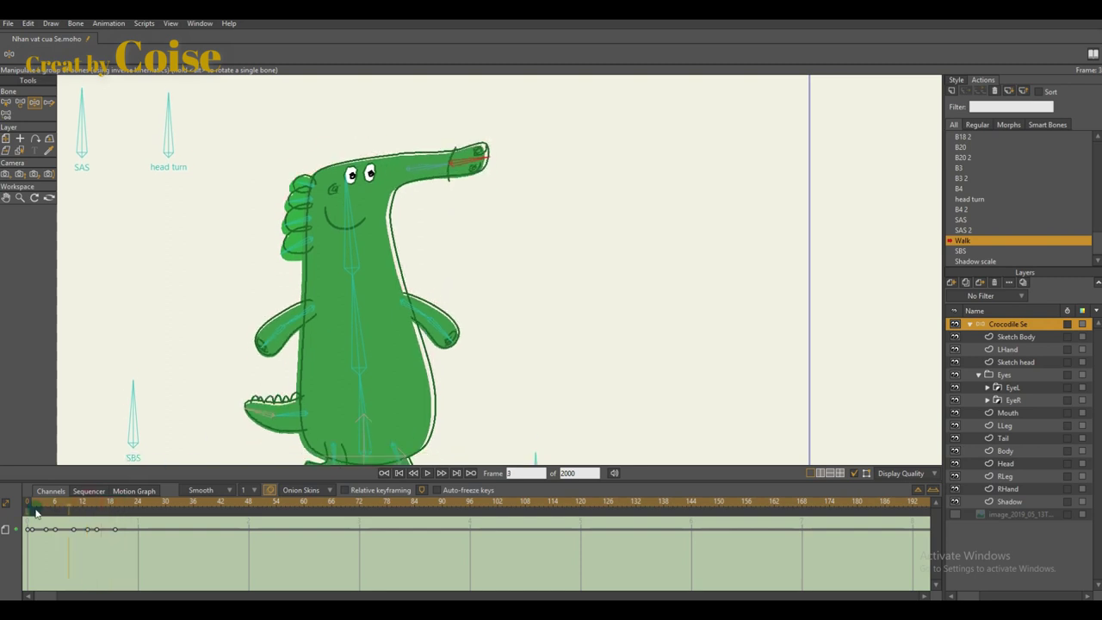
left_click_drag(34, 508, 37, 511)
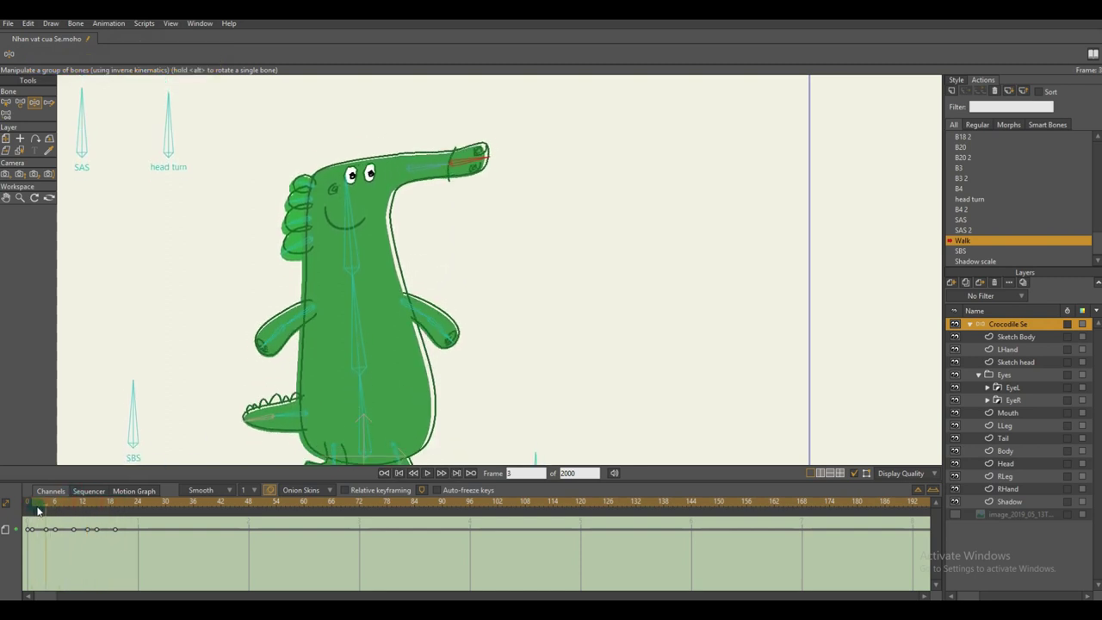
left_click(68, 506)
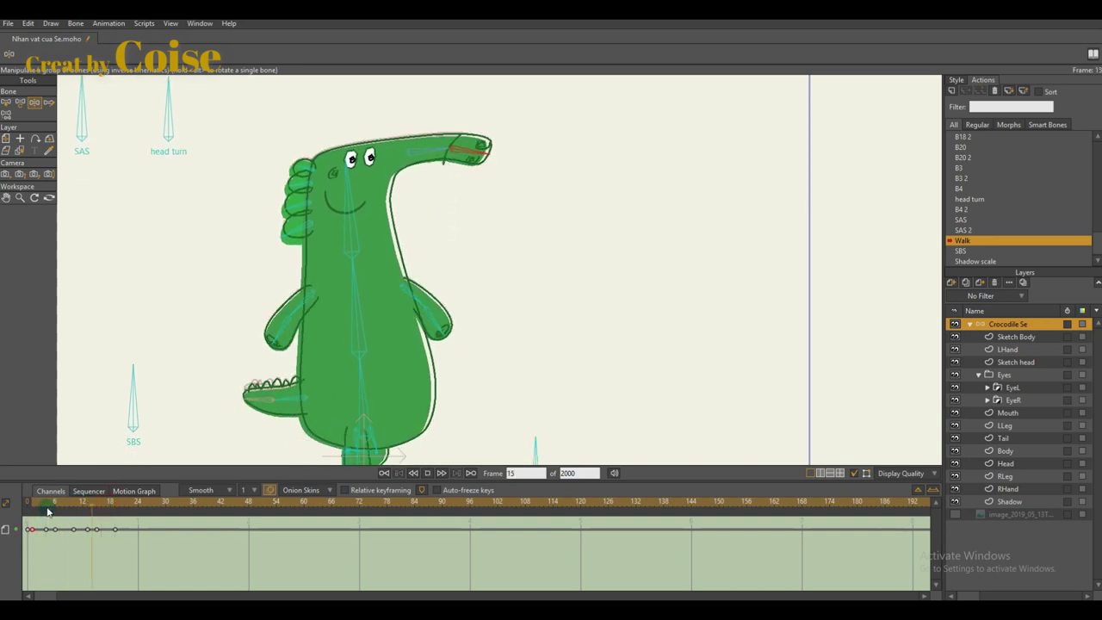
left_click(47, 508)
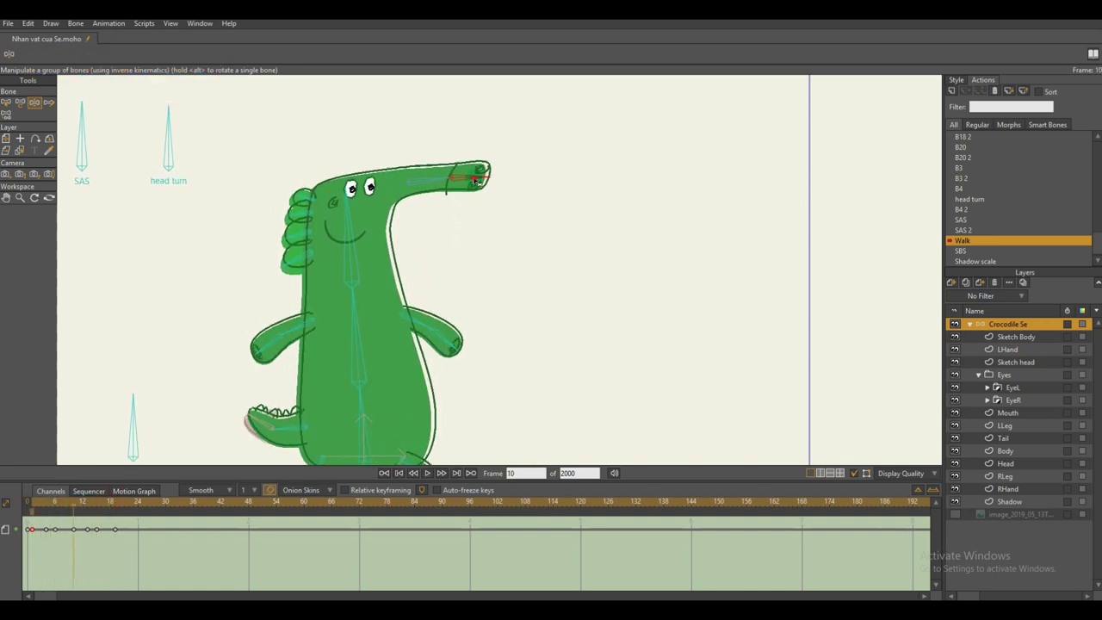
left_click_drag(69, 495, 108, 506)
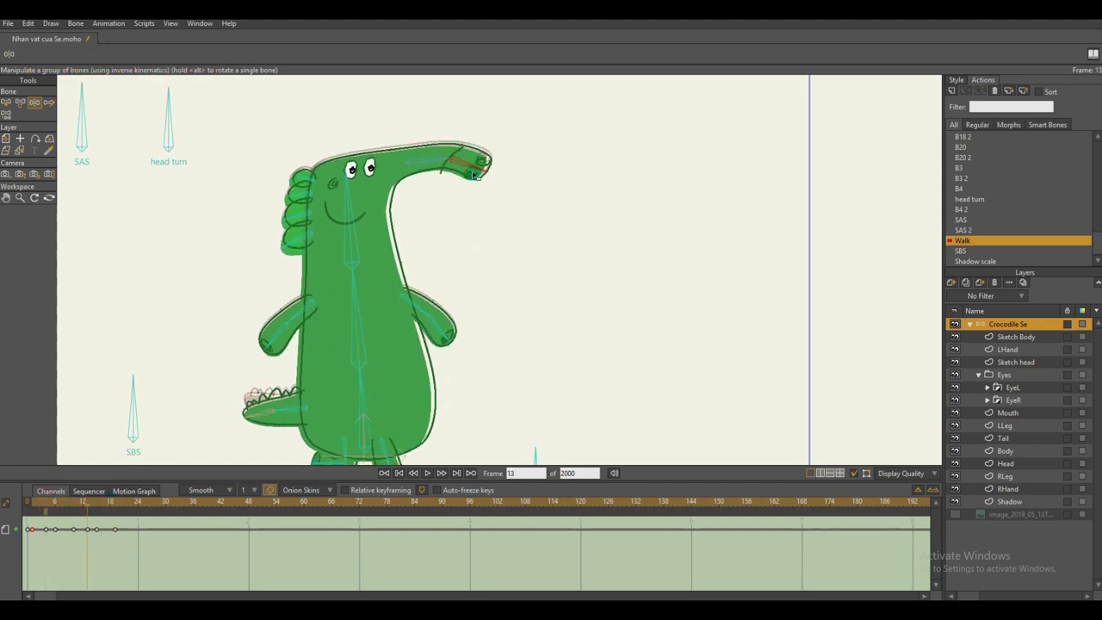
left_click_drag(107, 507, 94, 508)
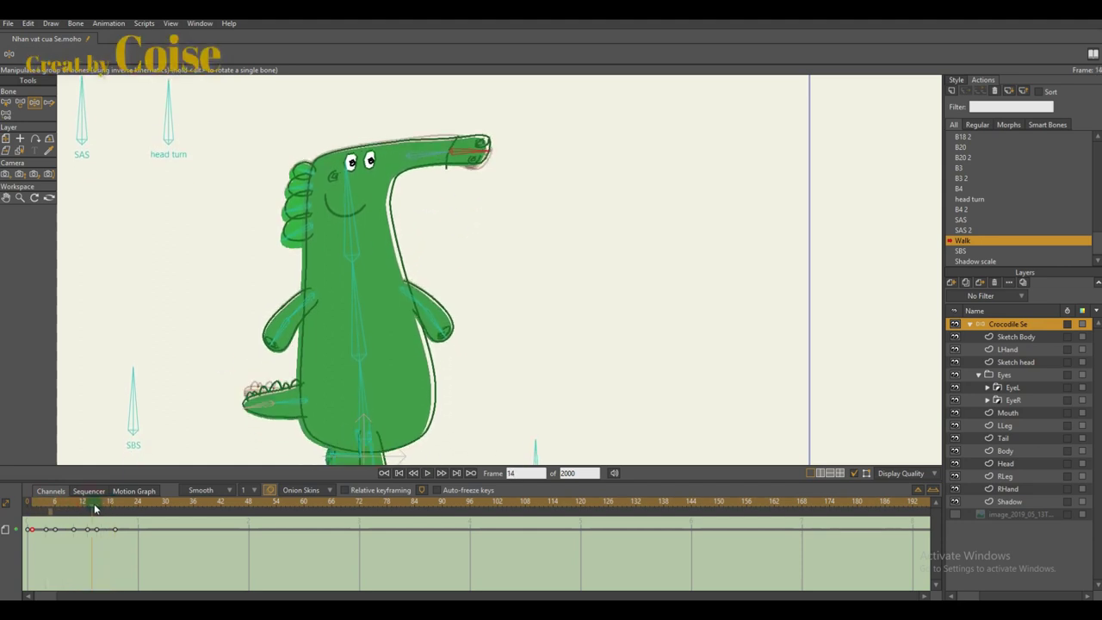
- Clear the snout tip bone's rotation keys, delete the extra keyframes at frames 4 and 13 and play back the walk
right_click(18, 528)
left_click(51, 537)
right_click(19, 561)
left_click(51, 581)
left_click(32, 505)
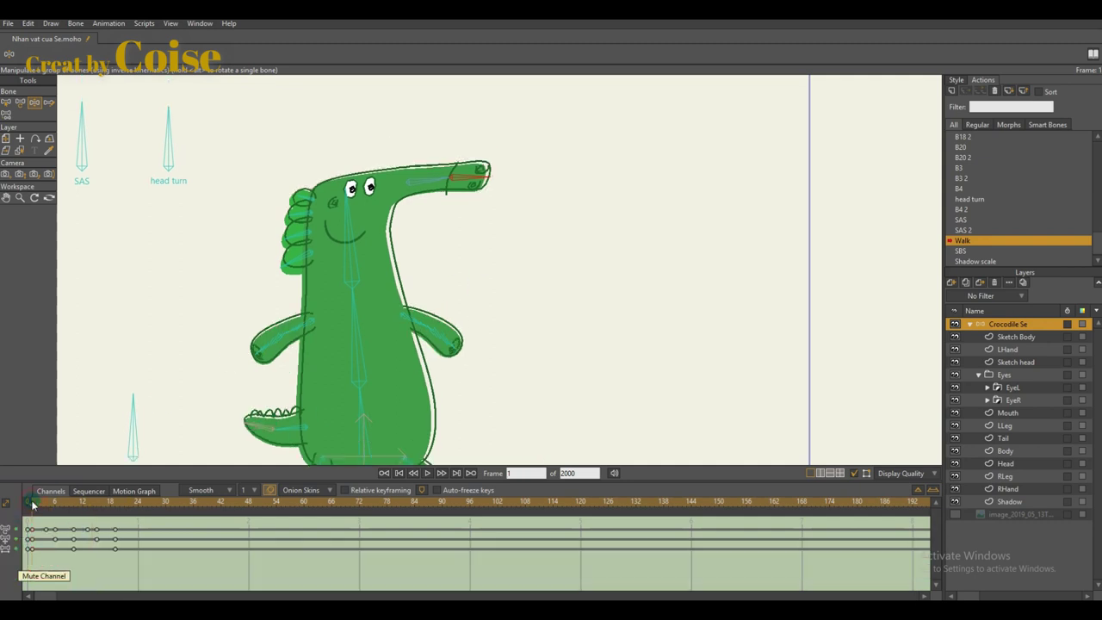
left_click_drag(180, 421, 211, 381)
left_click_drag(277, 371, 277, 359)
left_click_drag(61, 506, 46, 507)
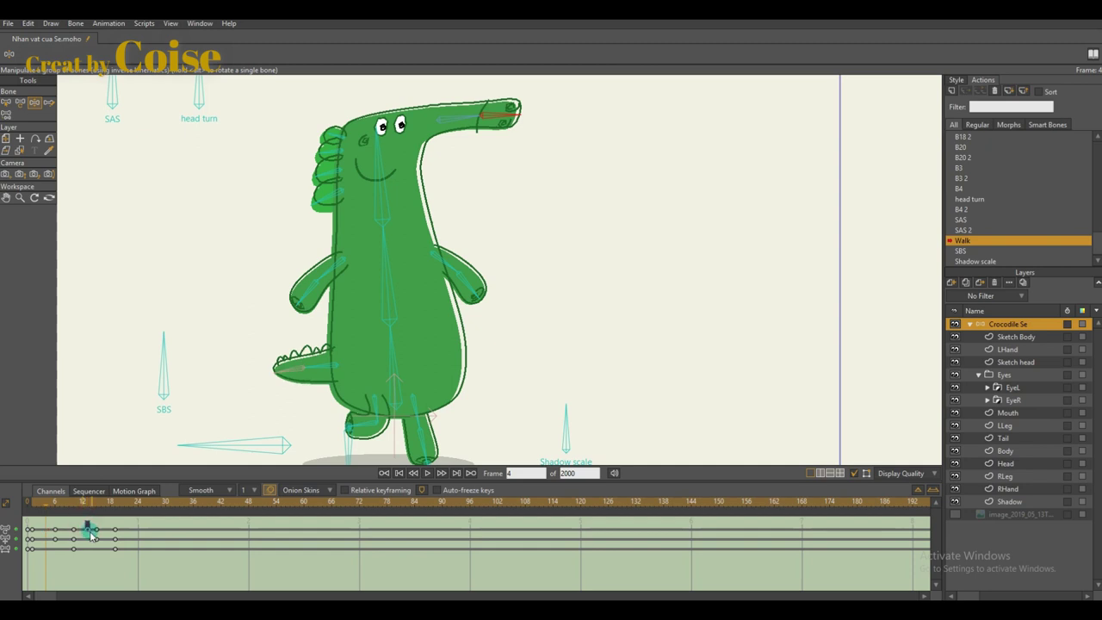
left_click(35, 508)
key("space")
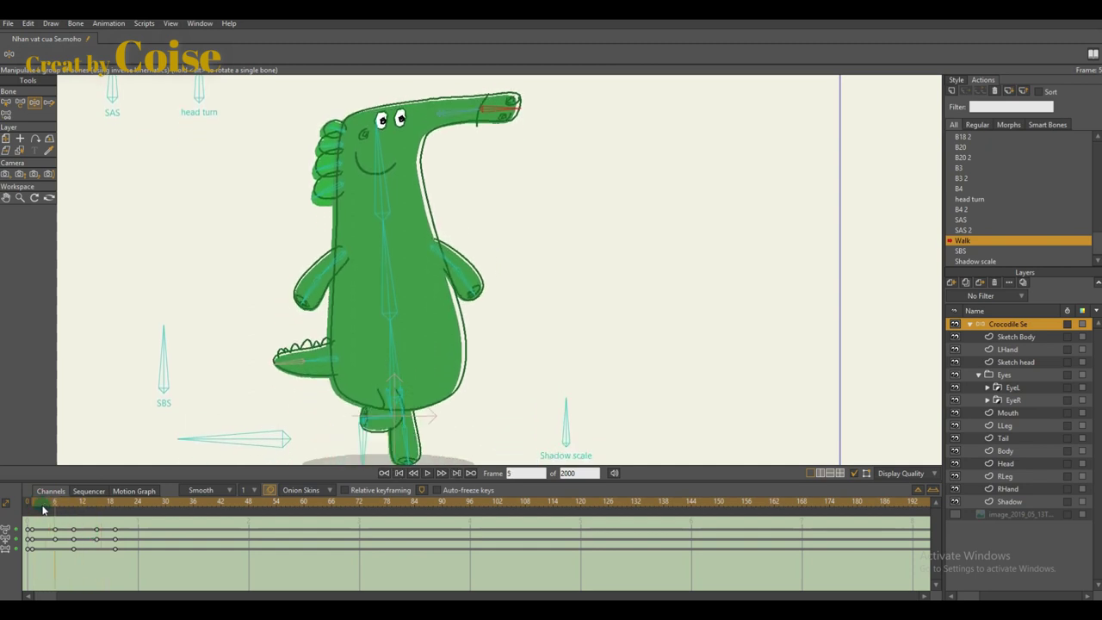
- Rotate the snout tip bone downward at frame 6 and back up at frame 10
left_click_drag(43, 510, 55, 512)
left_click_drag(508, 113, 508, 123)
left_click_drag(62, 506, 75, 509)
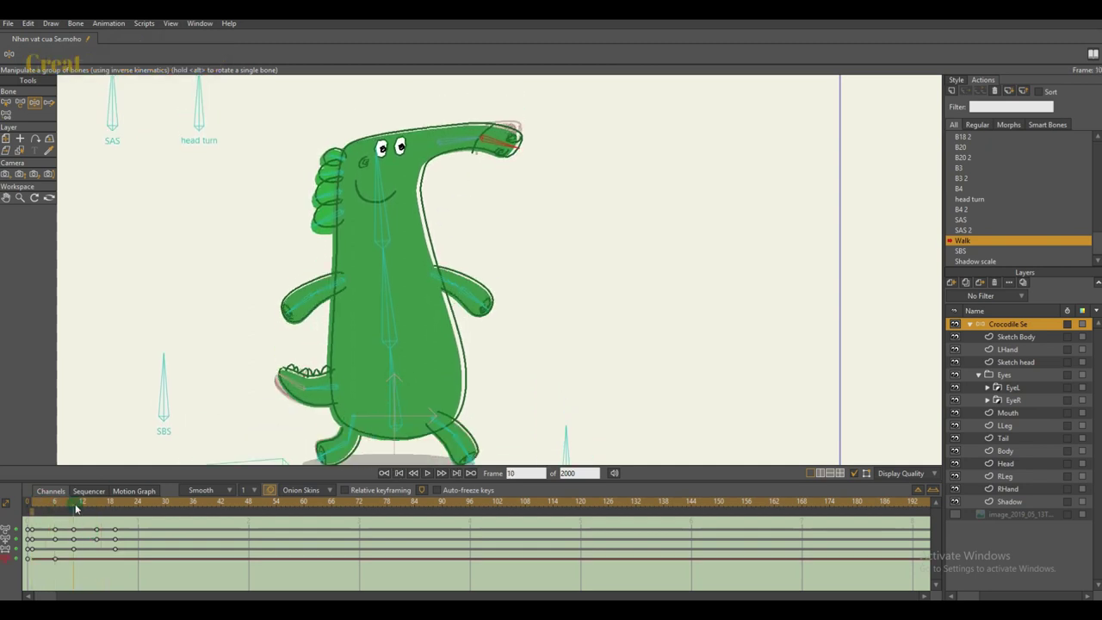
left_click_drag(518, 146, 519, 129)
left_click_drag(75, 506, 49, 525)
left_click(30, 530)
left_click(29, 529)
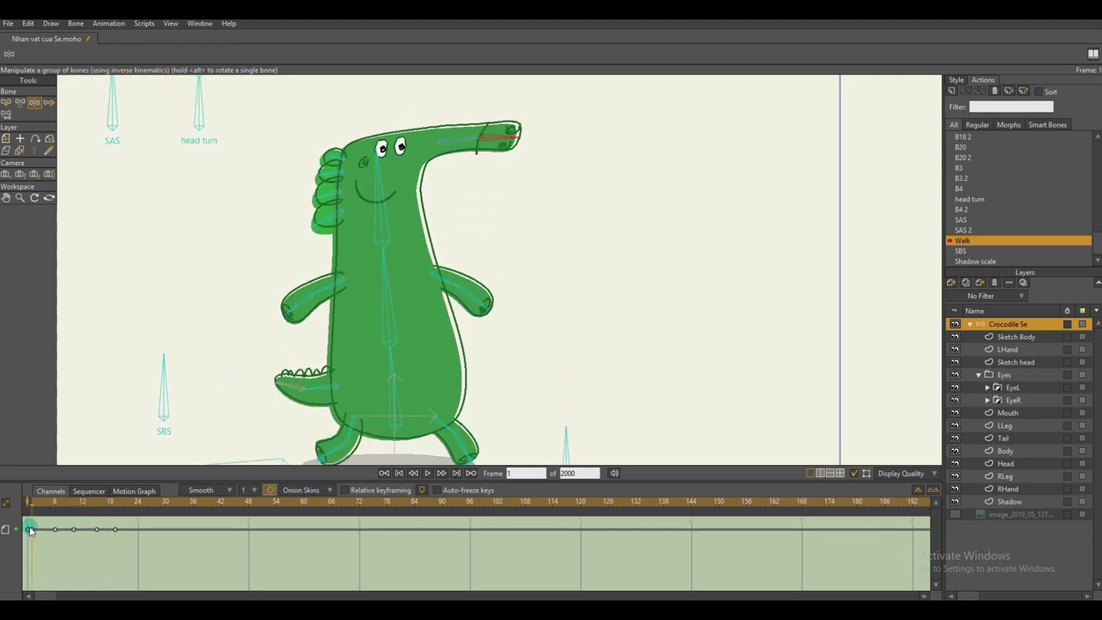
- Play back the walk and hide the bone overlay to check the snout movement
left_click_drag(114, 506, 54, 512)
key("space")
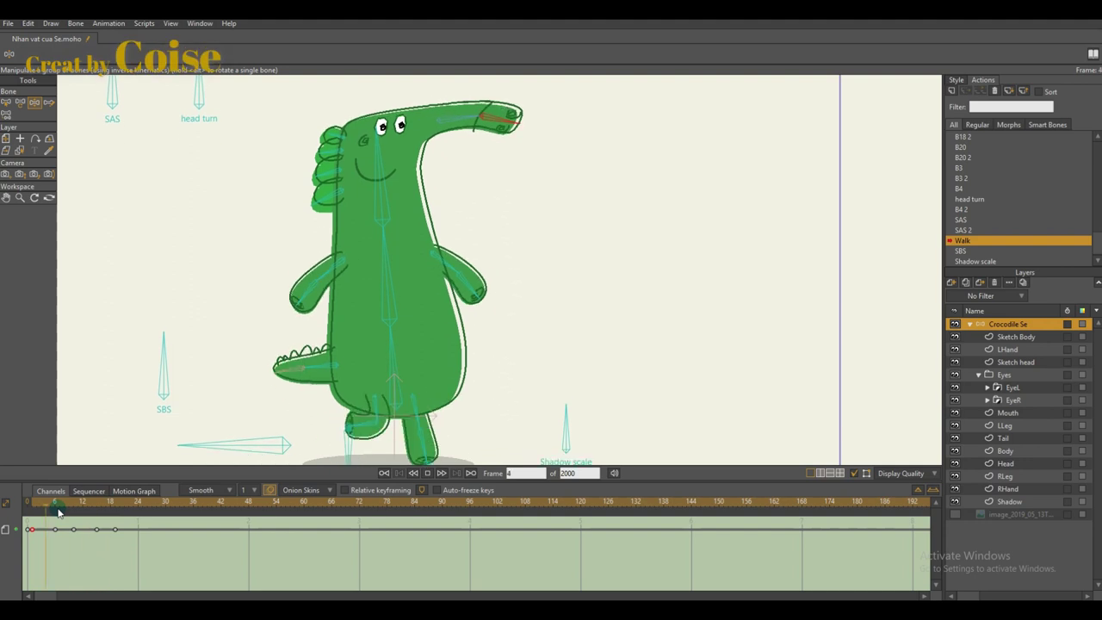
scroll(185, 446, "down", 1)
left_click_drag(33, 506, 69, 509)
key("space")
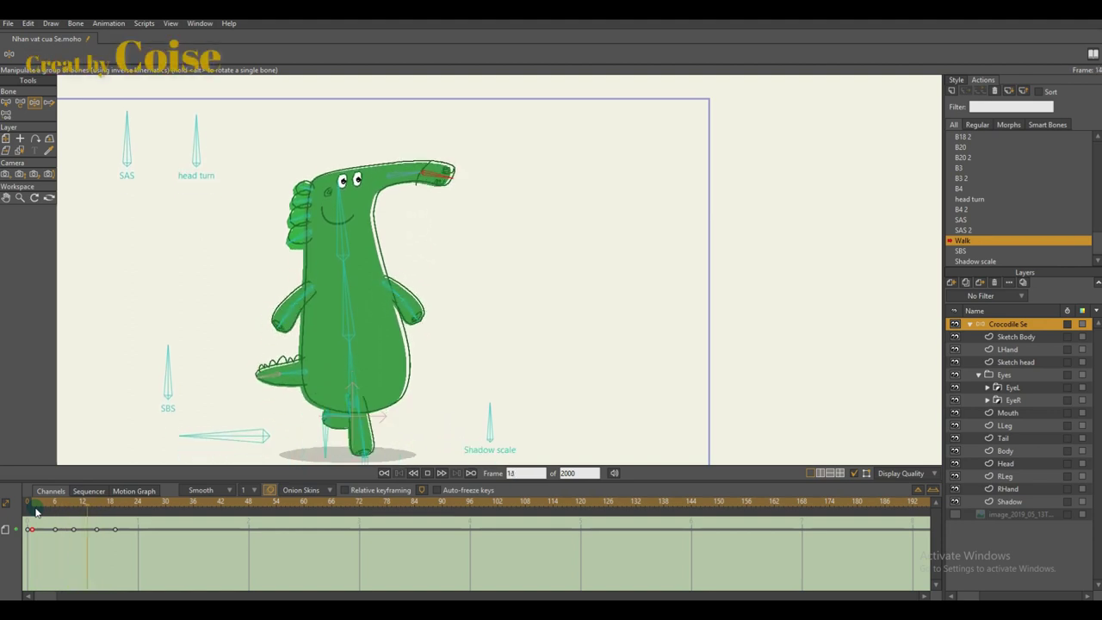
left_click(853, 472)
left_click_drag(522, 378, 612, 346)
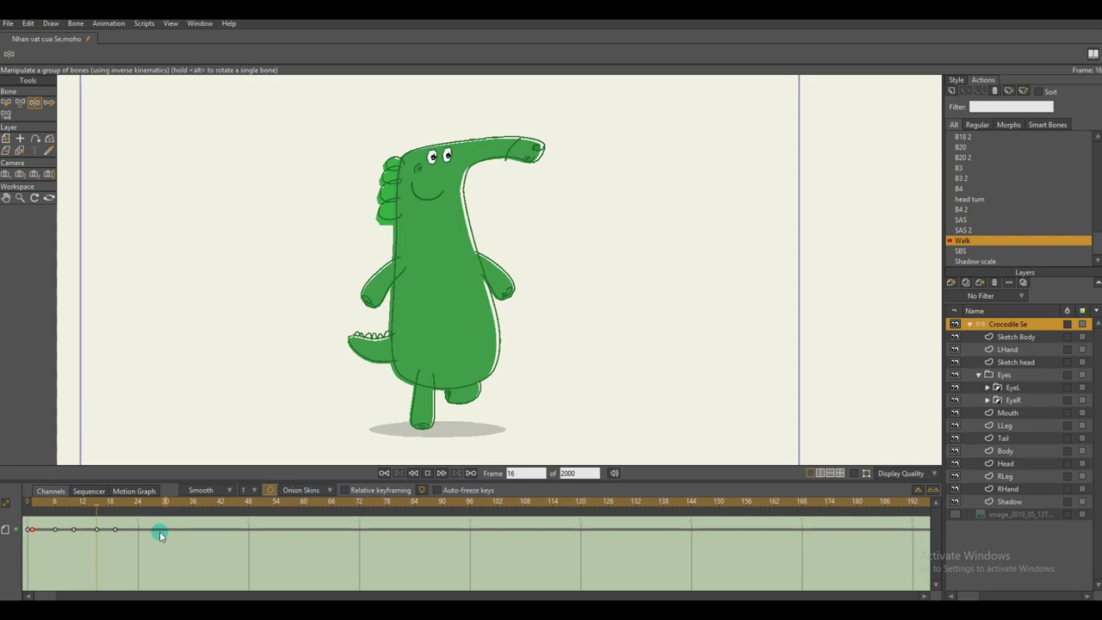
- Delete all keyframes in the snout tip bone's rotation channel and go back to the start of the walk
right_click(7, 529)
left_click(26, 548)
key("b")
left_click_drag(145, 585, 25, 559)
key("Delete")
left_click_drag(49, 503, 33, 502)
- Show the bones, rotate the snout tip bone up at frame 1 and down at frame 10, and play back the walk
left_click(854, 473)
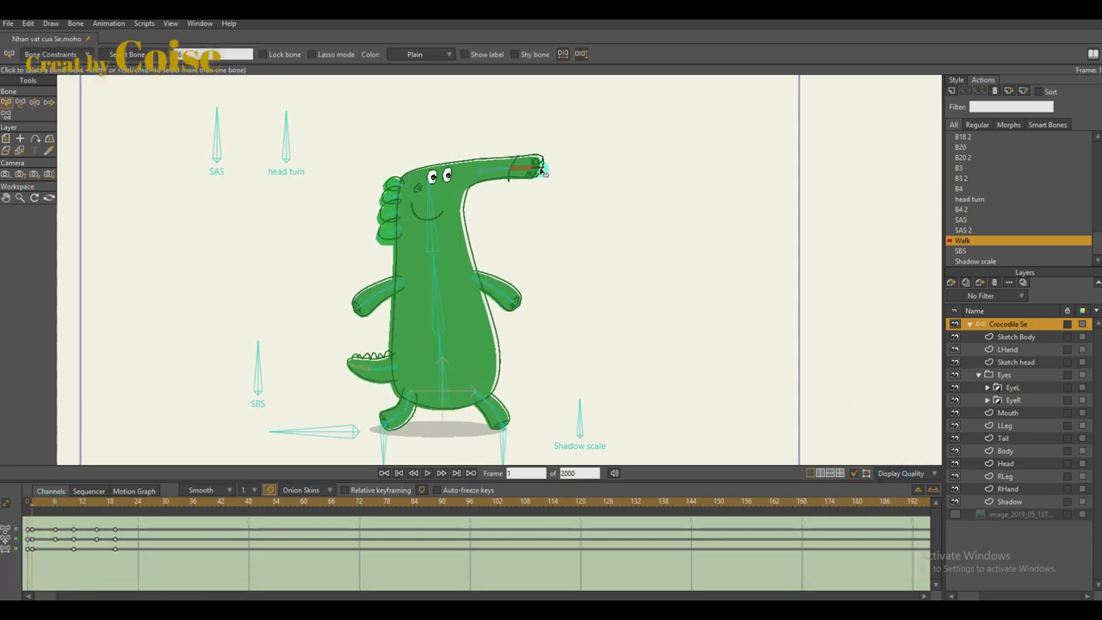
key("z")
left_click_drag(540, 169, 538, 164)
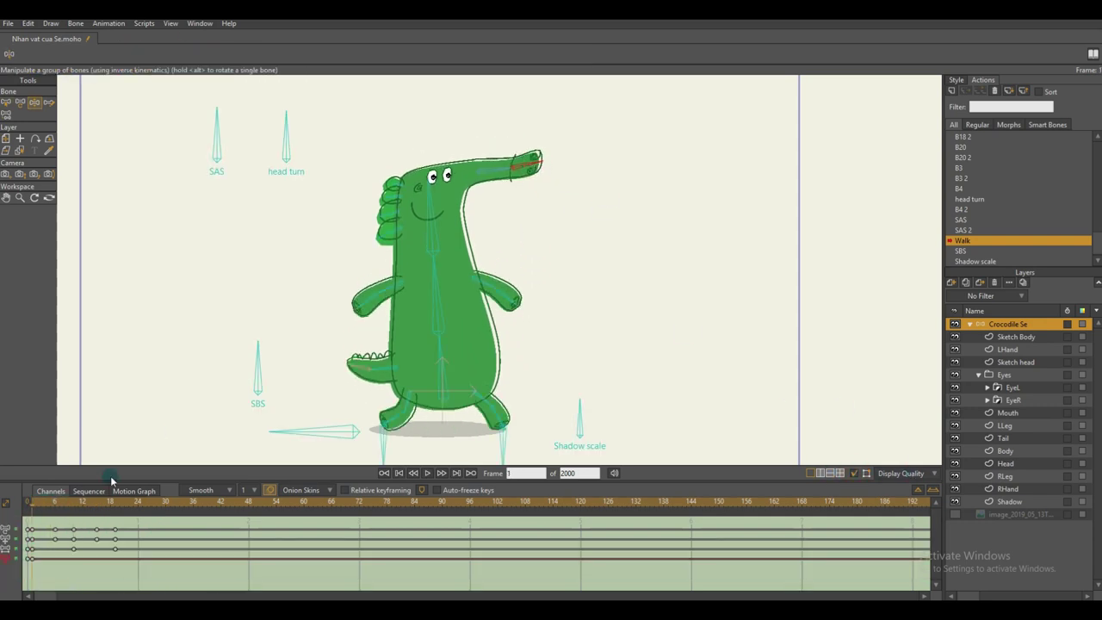
right_click(8, 527)
left_click(31, 530)
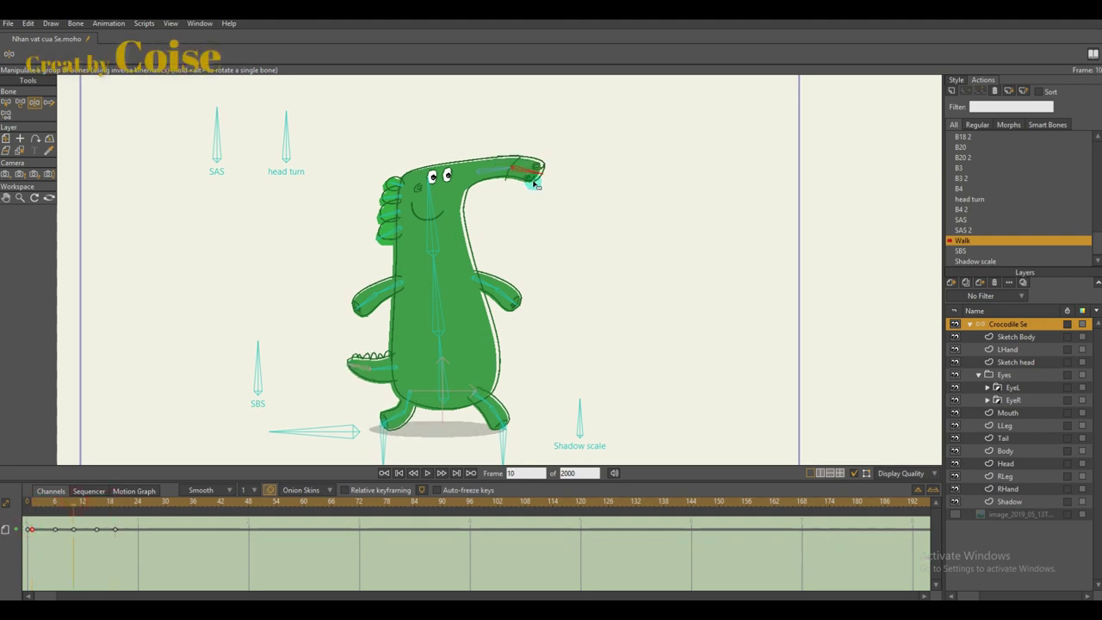
key("space")
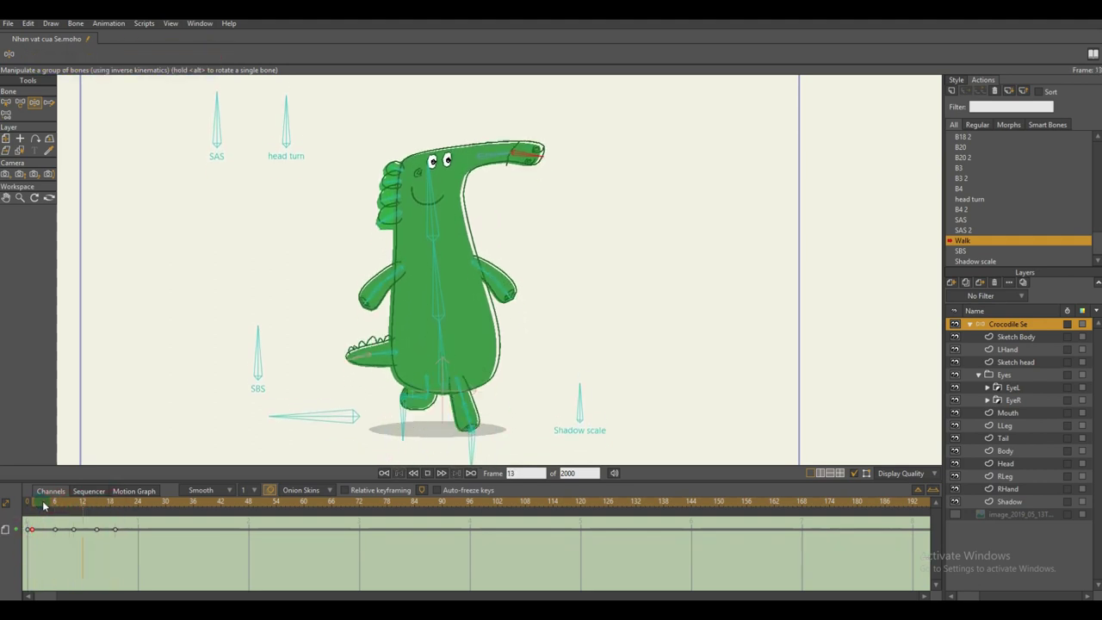
left_click(32, 505)
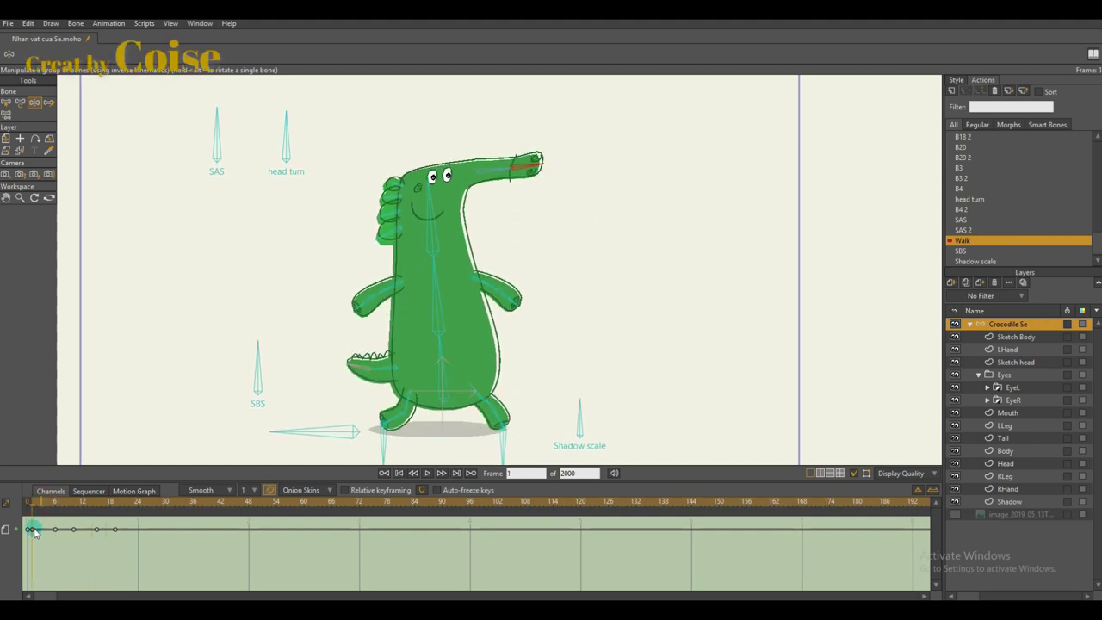
key("space")
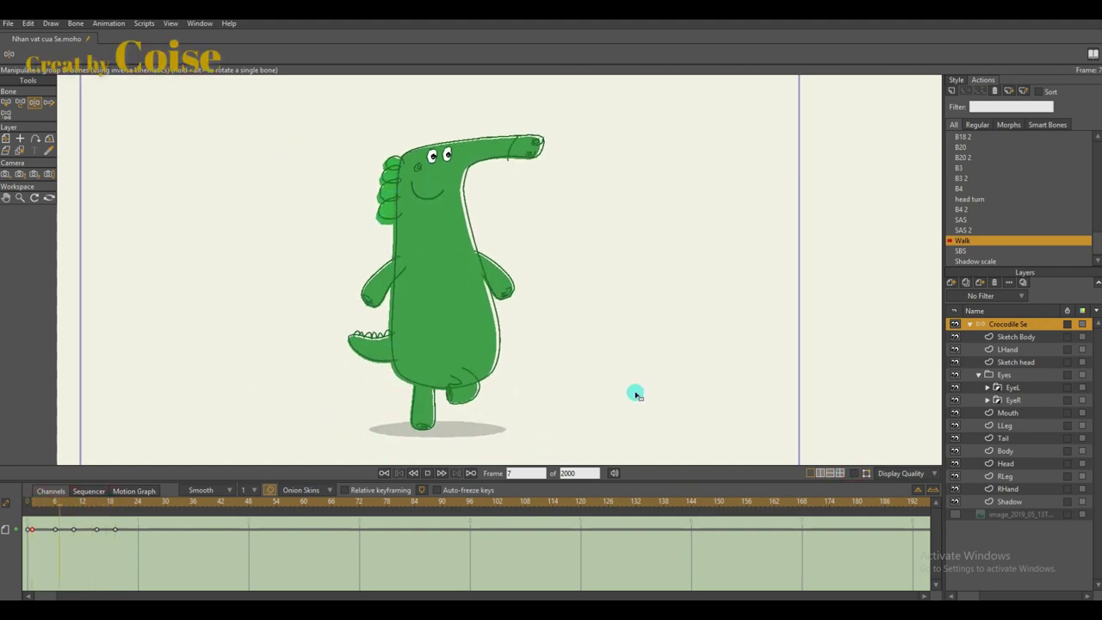
key("space")
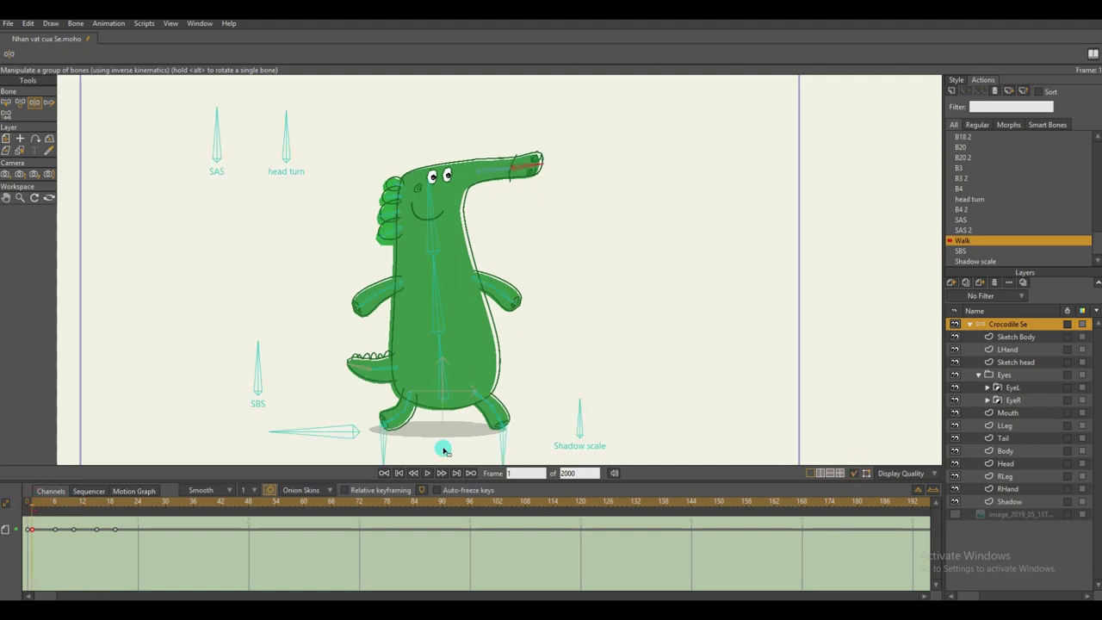
- Rotate the SBS control bone counterclockwise in the contact poses at frames 1, 10 and 19 and play back the walk
left_click(252, 376)
left_click_drag(36, 505, 74, 505)
left_click(284, 493)
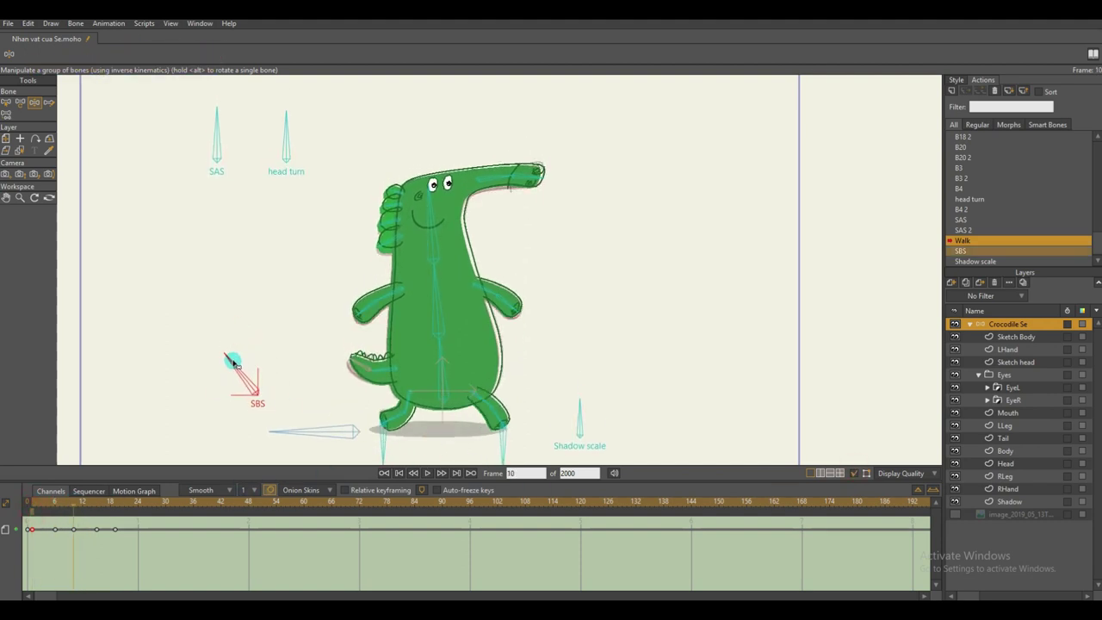
left_click(117, 502)
left_click_drag(115, 503, 38, 506)
key("space")
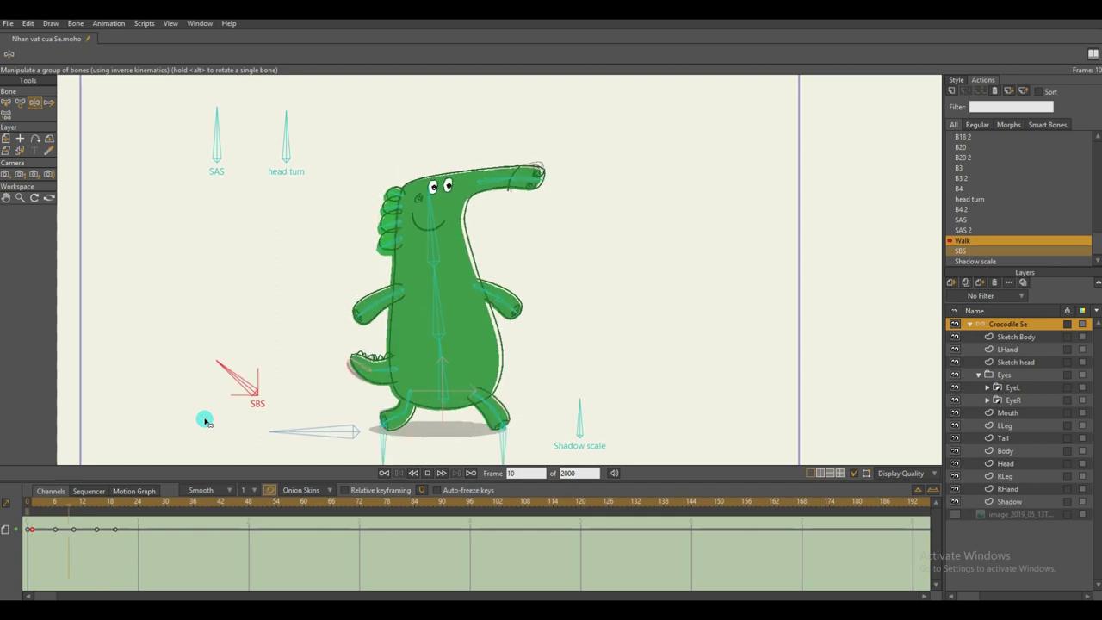
key("space")
- Rotate the SAS control bone counterclockwise in the contact poses and keep it upright in the passing poses at frames 6 and 15
left_click(35, 505)
left_click_drag(214, 129, 198, 138)
left_click_drag(36, 506, 113, 506)
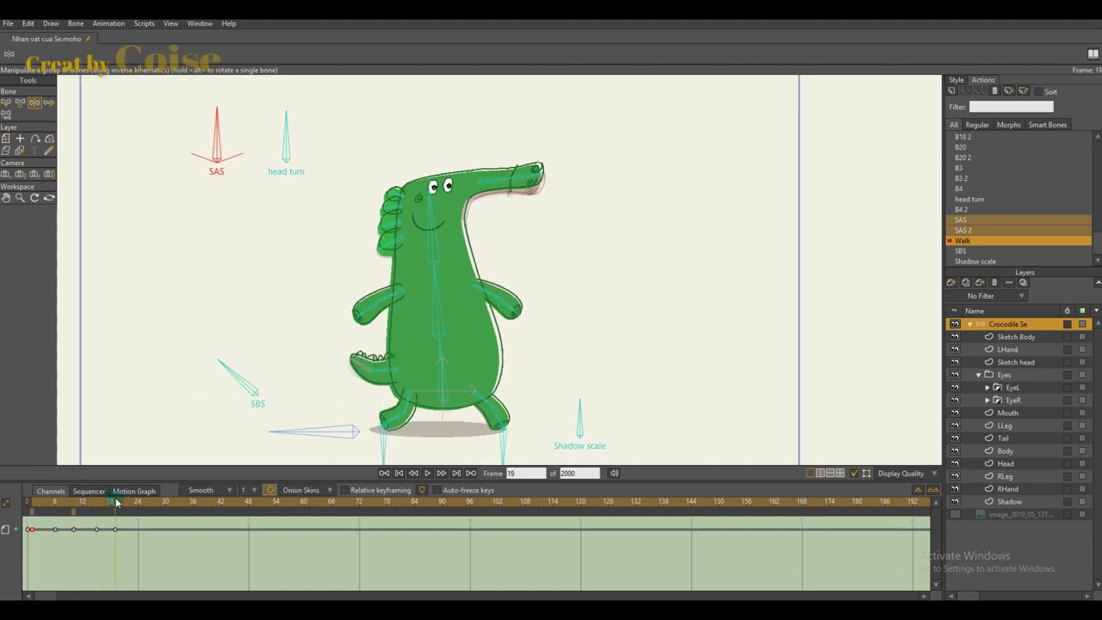
key("space")
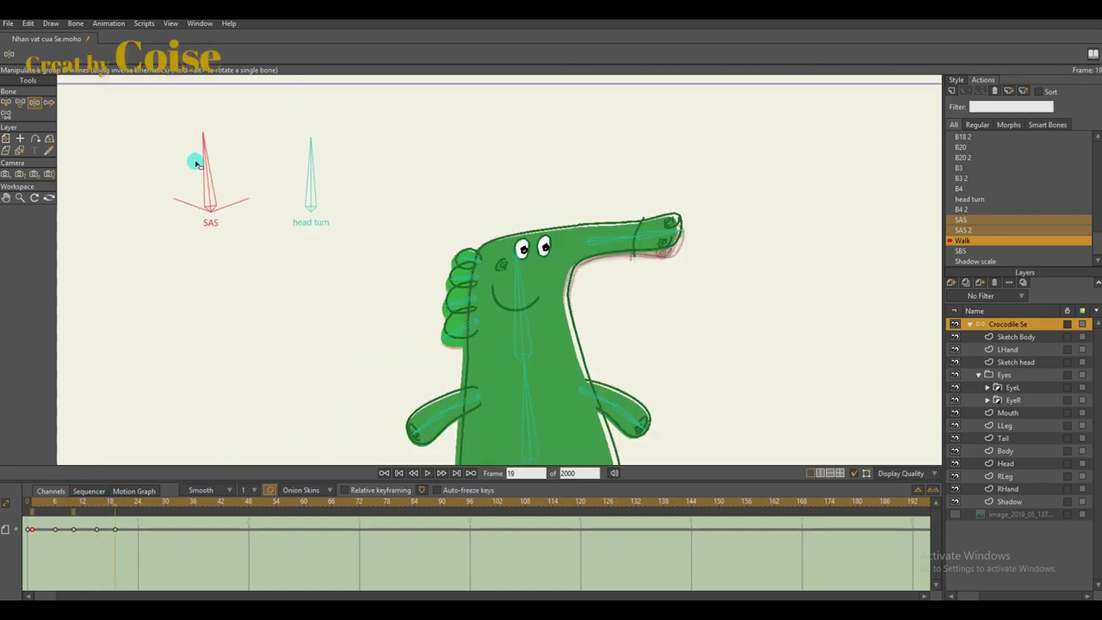
scroll(273, 256, "down", 2)
left_click(97, 506)
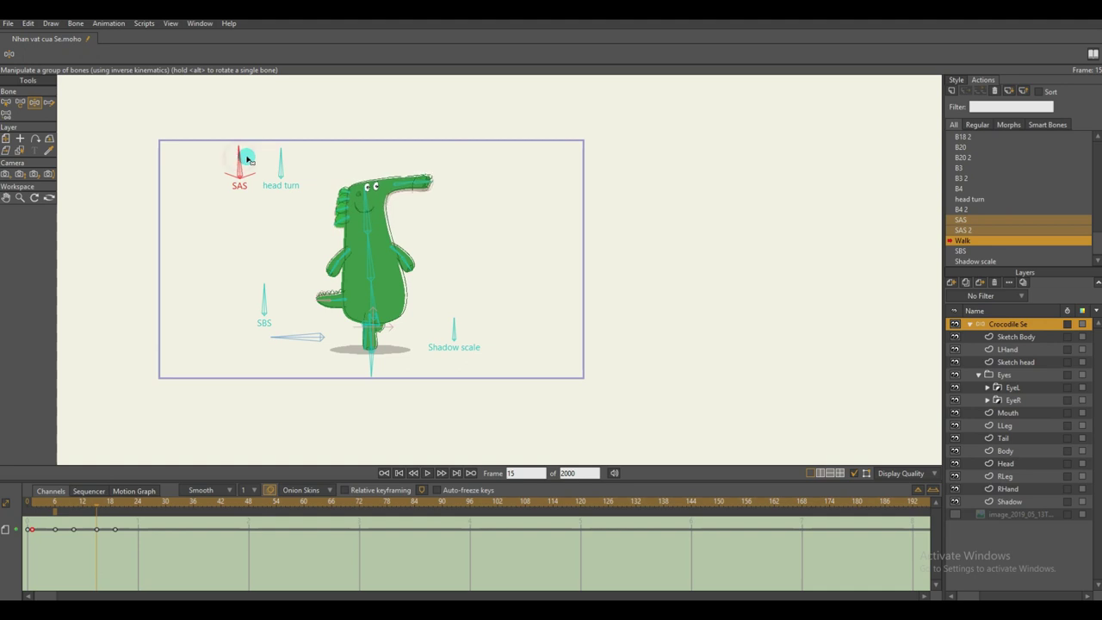
left_click(55, 501)
scroll(216, 214, "up", 2)
key("space")
- Play back the walk with the bone overlay and onion skins hidden to check the body and head deformation
left_click_drag(253, 177, 291, 174)
scroll(211, 328, "up", 3)
scroll(231, 311, "down", 2)
left_click(854, 473)
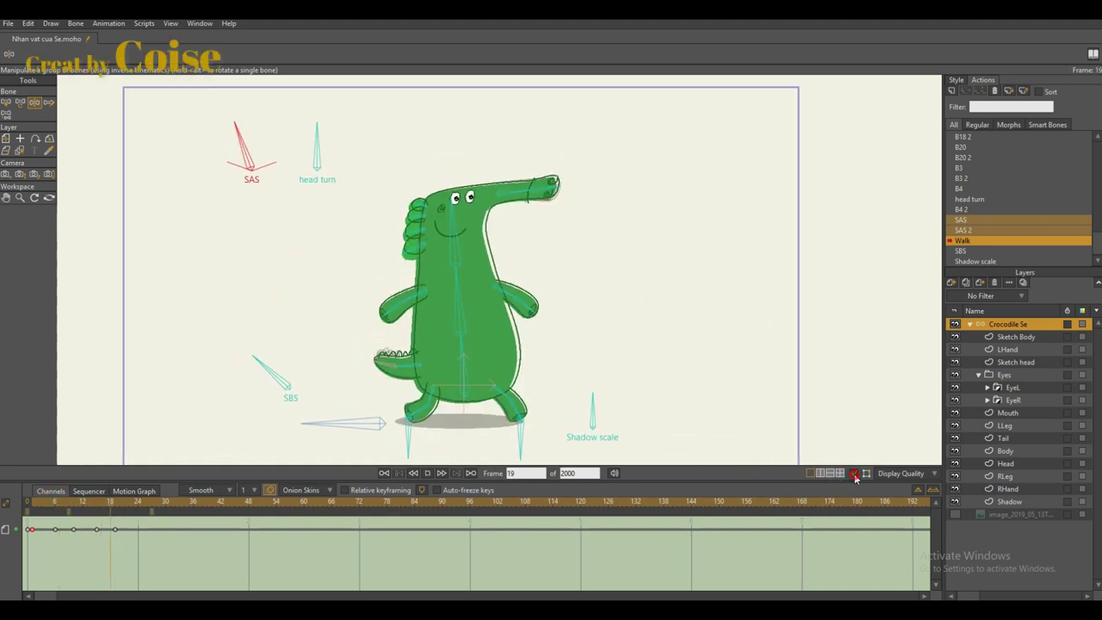
left_click(854, 475)
left_click(268, 490)
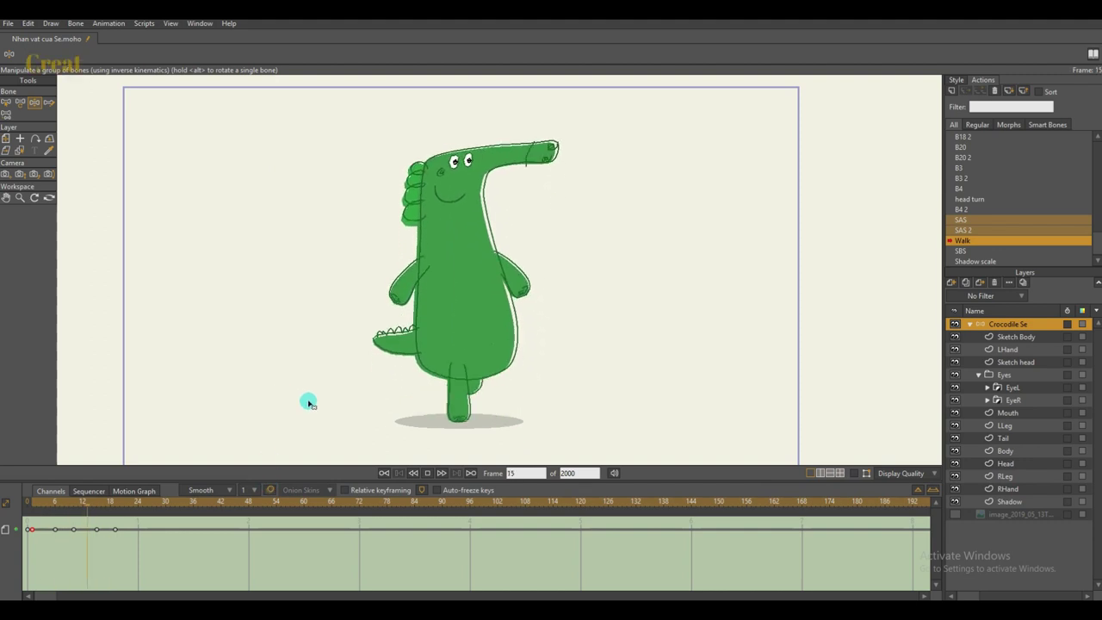
left_click_drag(317, 399, 322, 386)
scroll(336, 376, "up", 3)
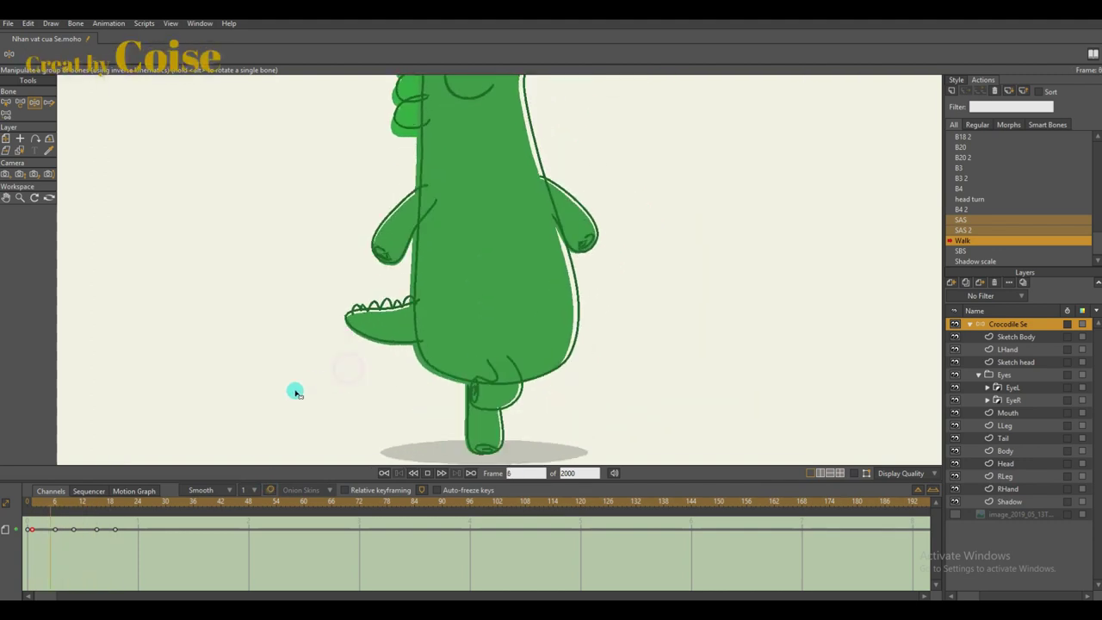
scroll(294, 386, "down", 3)
scroll(298, 380, "down", 2)
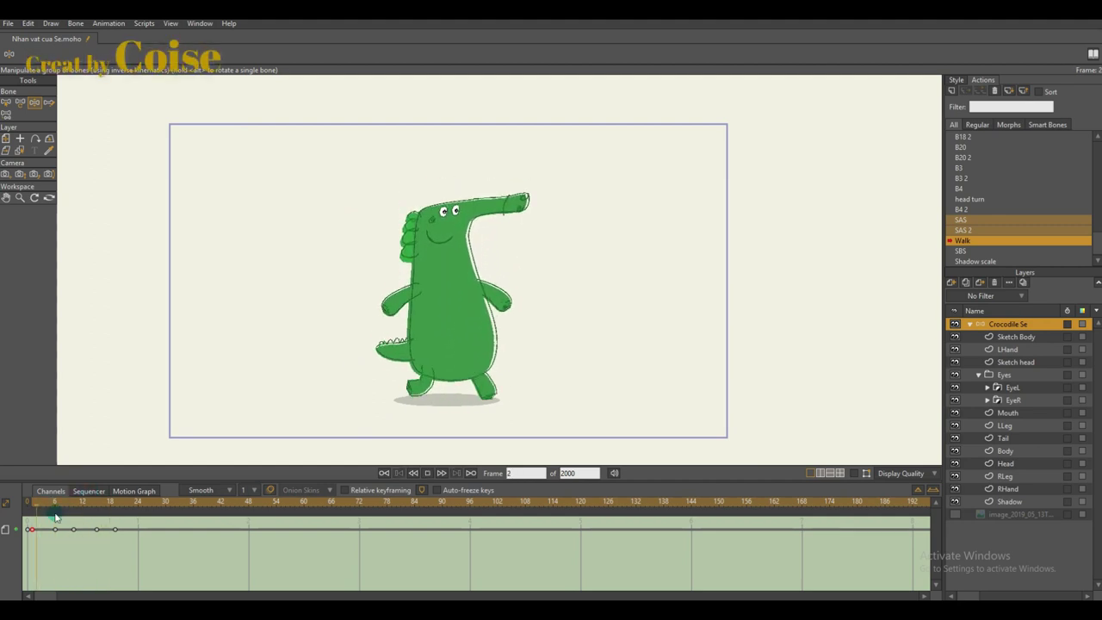
- Show the bones and onion skins and rotate the Shadow scale bone clockwise at frame 15 to shrink the shadow in the passing pose
left_click(854, 472)
left_click(560, 373)
left_click(74, 504)
left_click(96, 504)
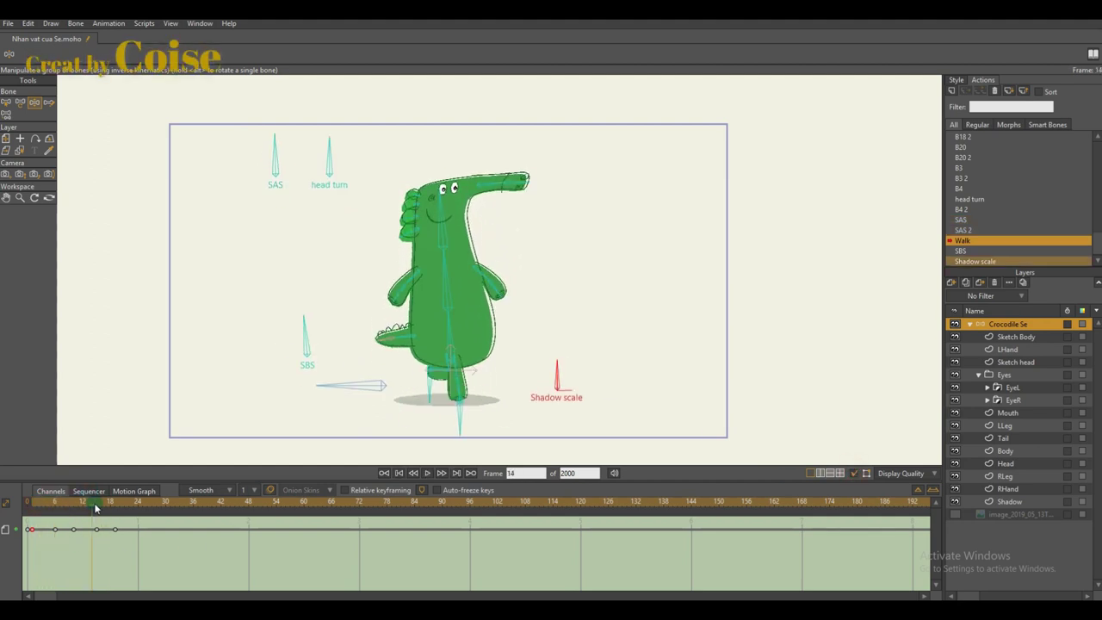
scroll(494, 394, "up", 3)
left_click(270, 489)
scroll(625, 349, "up", 3)
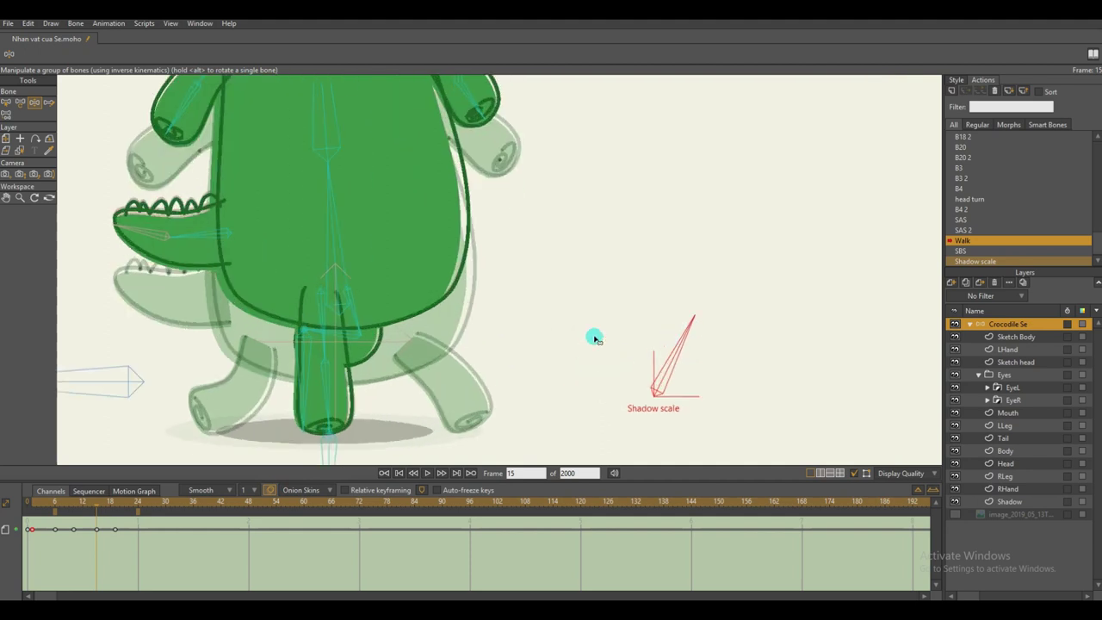
scroll(680, 301, "down", 4)
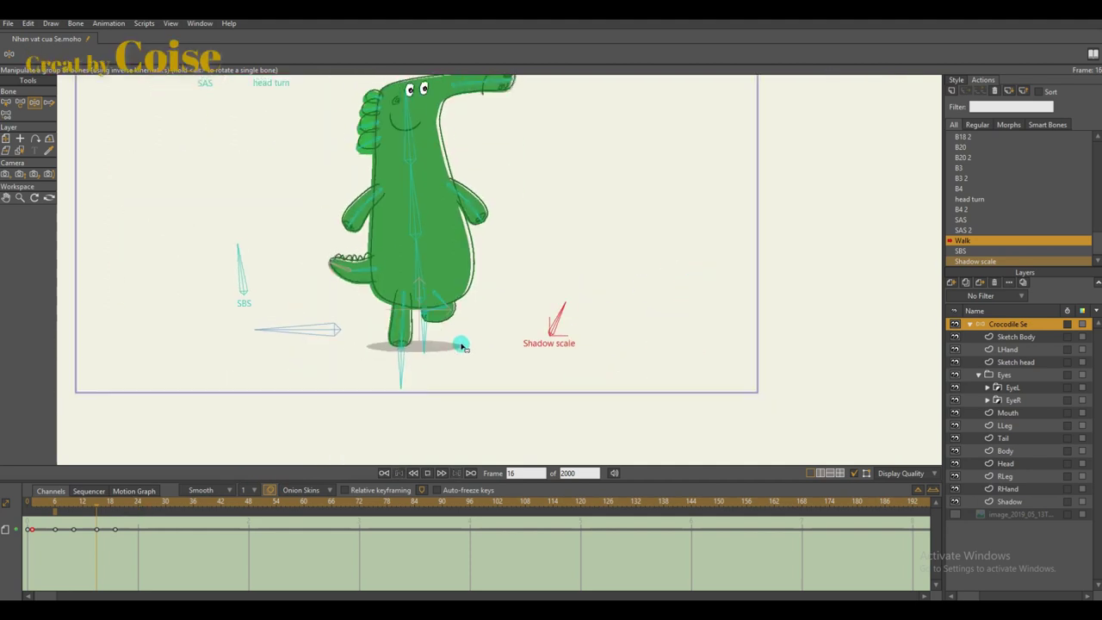
- Set the Walk action's last keyframe at frame 19 to Cycle interpolation and return to the Mainline timeline
right_click(115, 528)
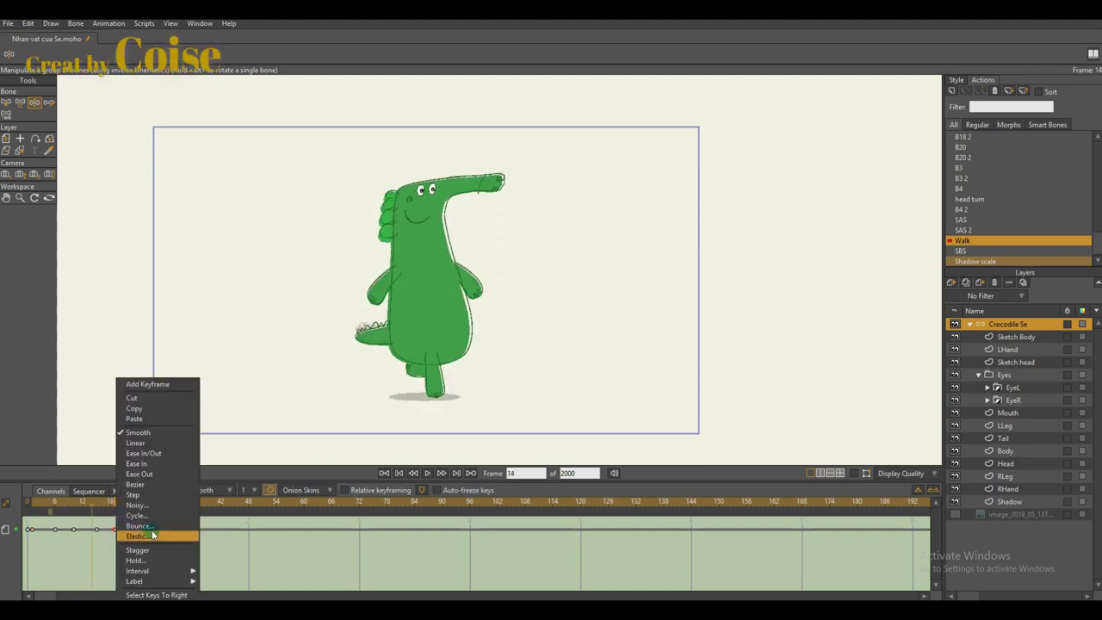
left_click(156, 522)
left_click(190, 567)
left_click(72, 506)
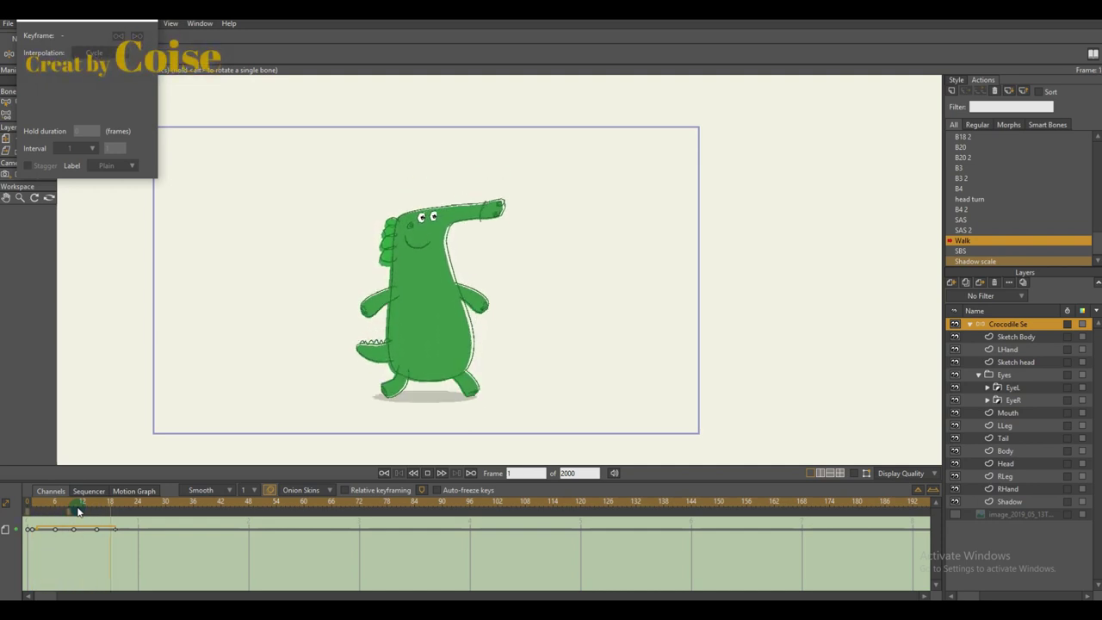
left_click(217, 310)
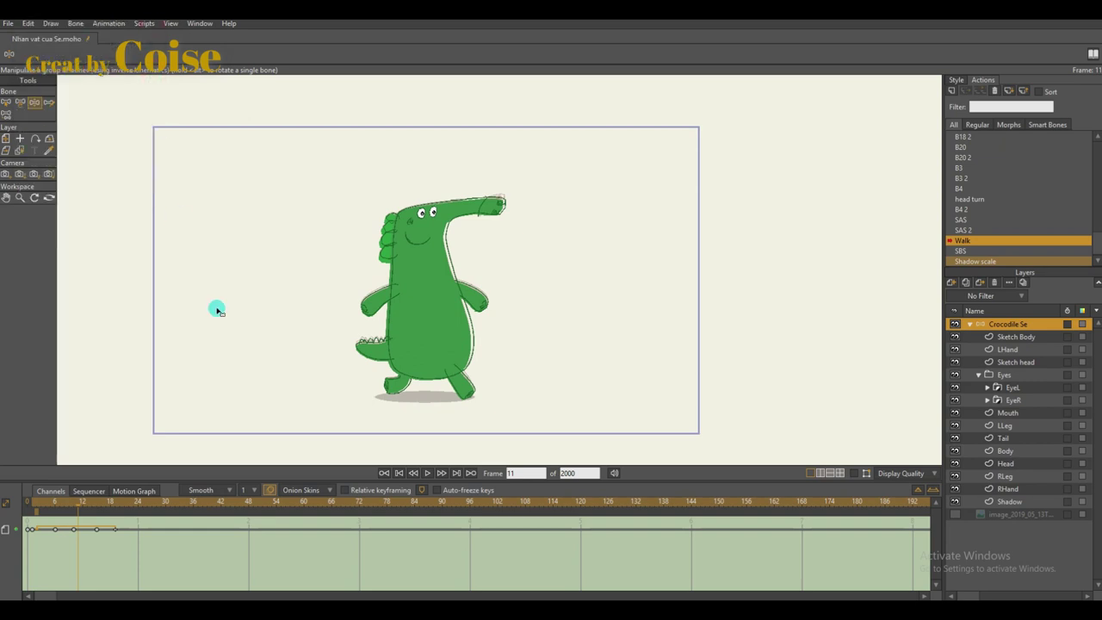
left_click(1005, 135)
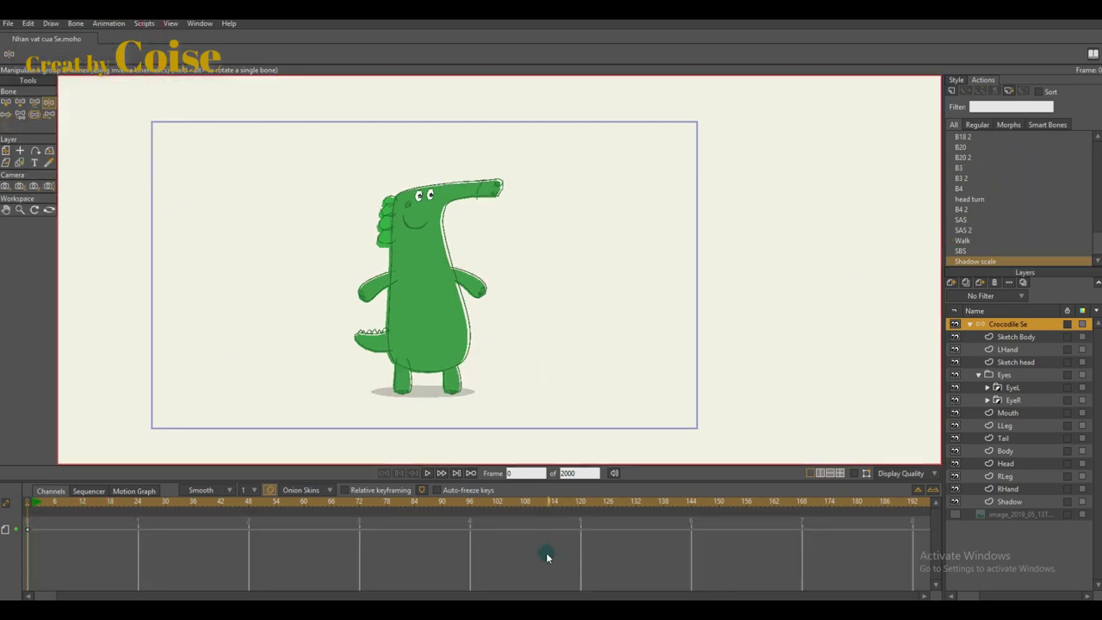